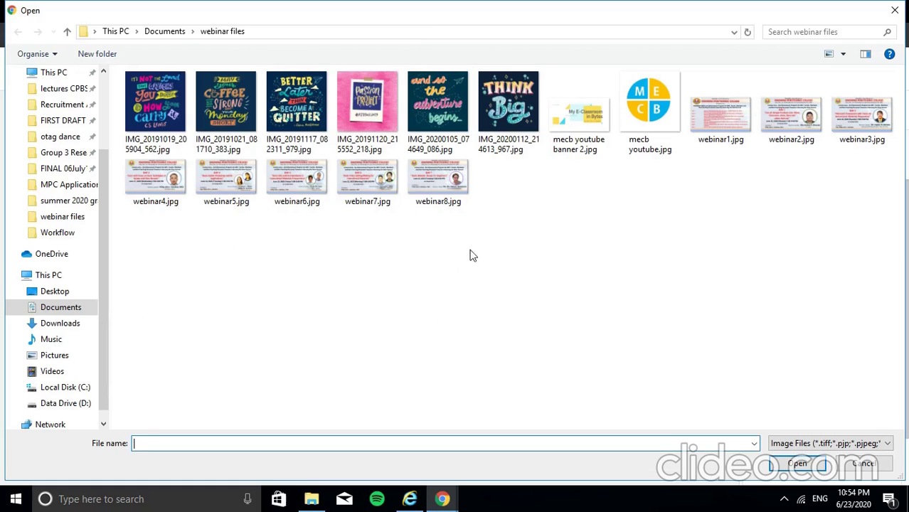
# Upload "mecb youtube.jpg" from the webinar files folder as the site's logo and close the site settings
pyautogui.click(648, 107)
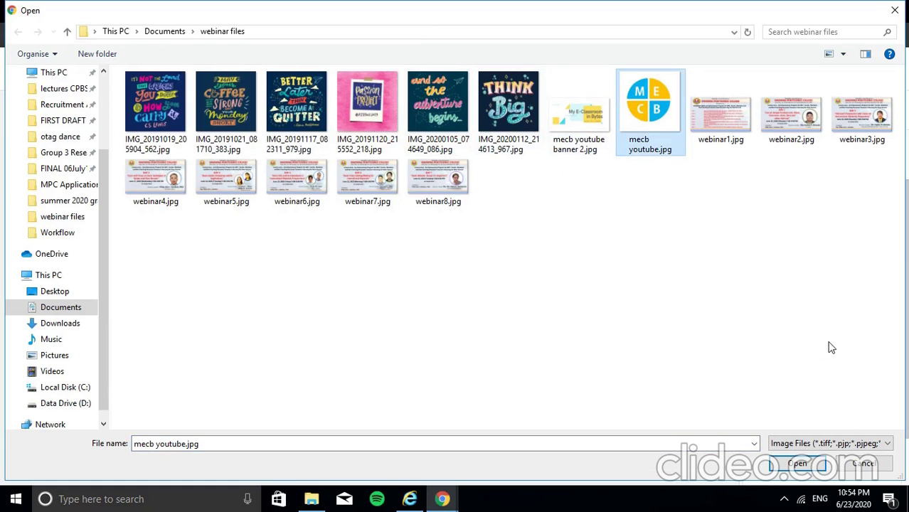
pyautogui.click(787, 465)
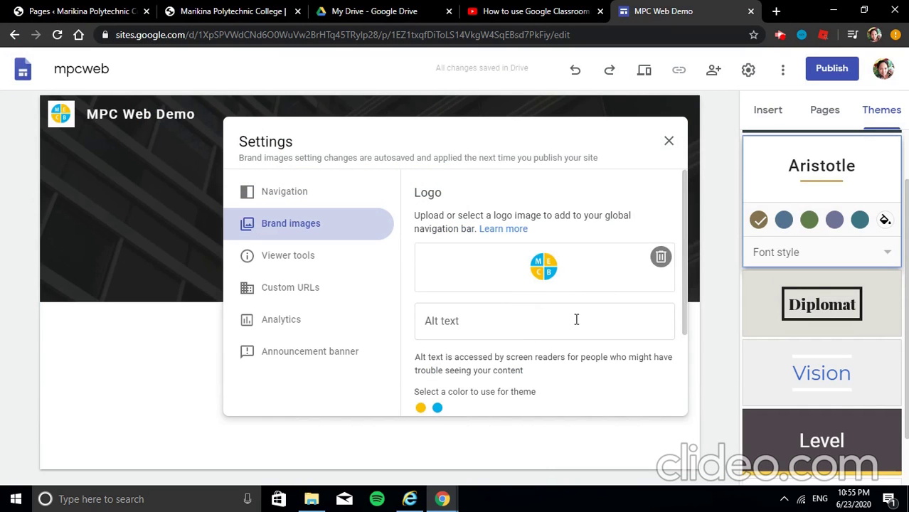
pyautogui.click(670, 144)
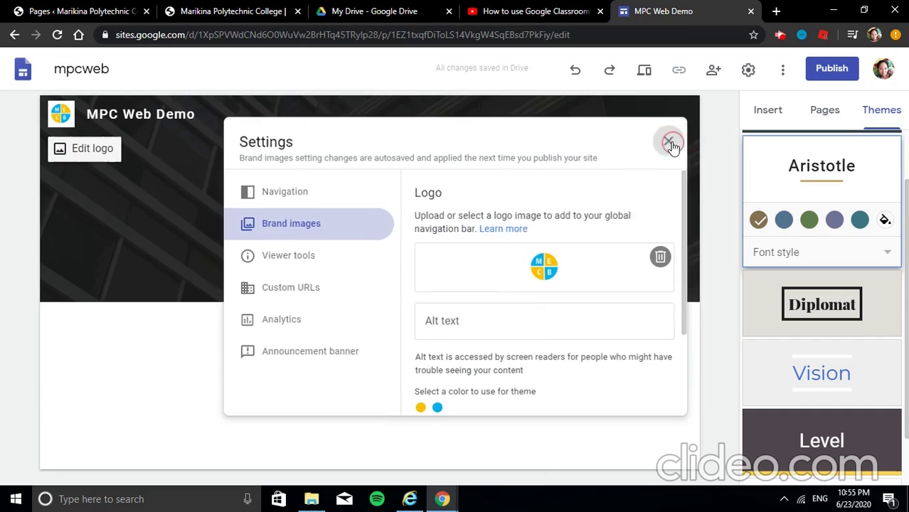
# Replace the header background with the pale grey-white snowy landscape from the image gallery
pyautogui.moveTo(233, 264)
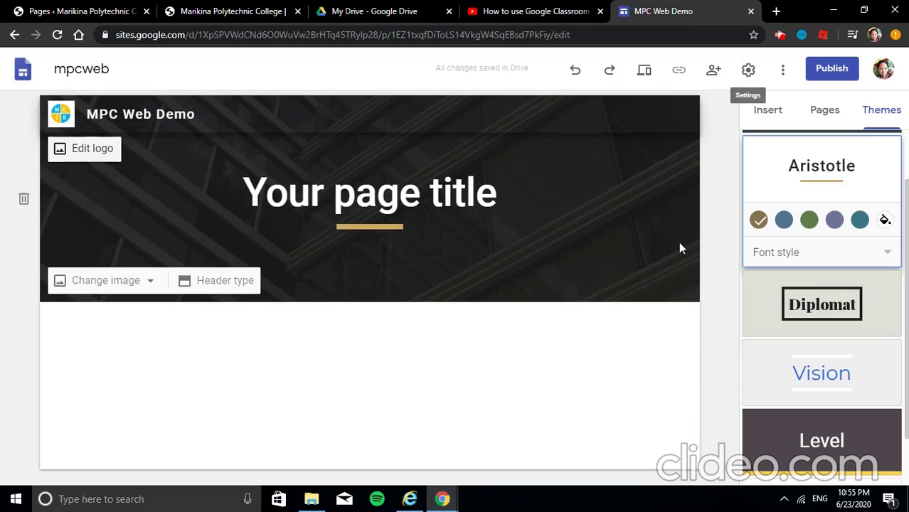
pyautogui.moveTo(121, 283)
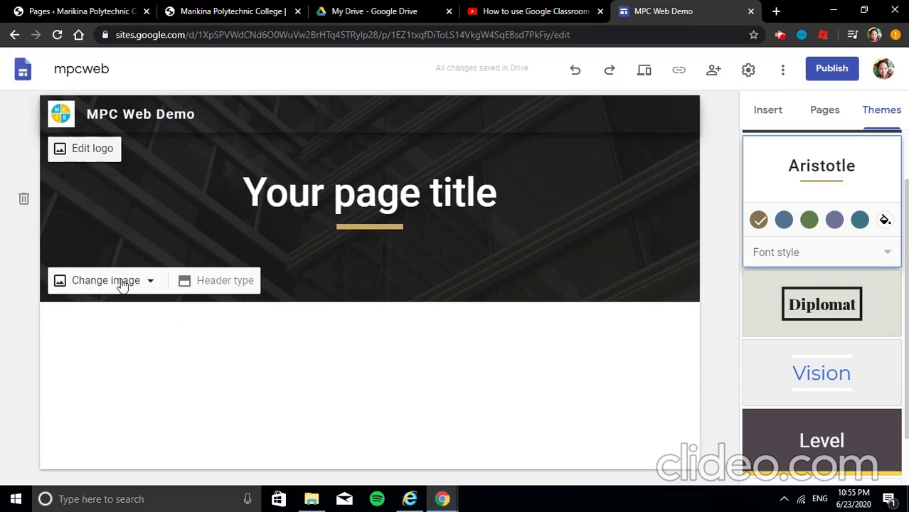
pyautogui.click(122, 282)
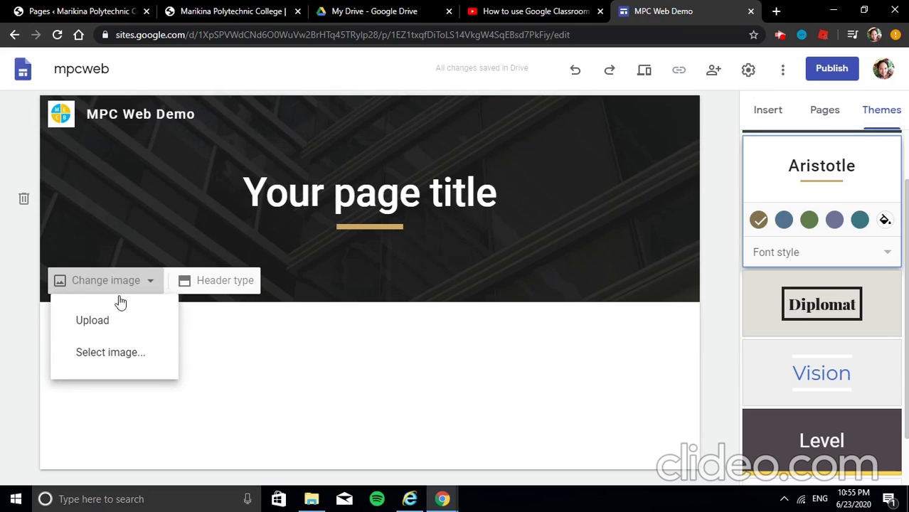
pyautogui.click(126, 353)
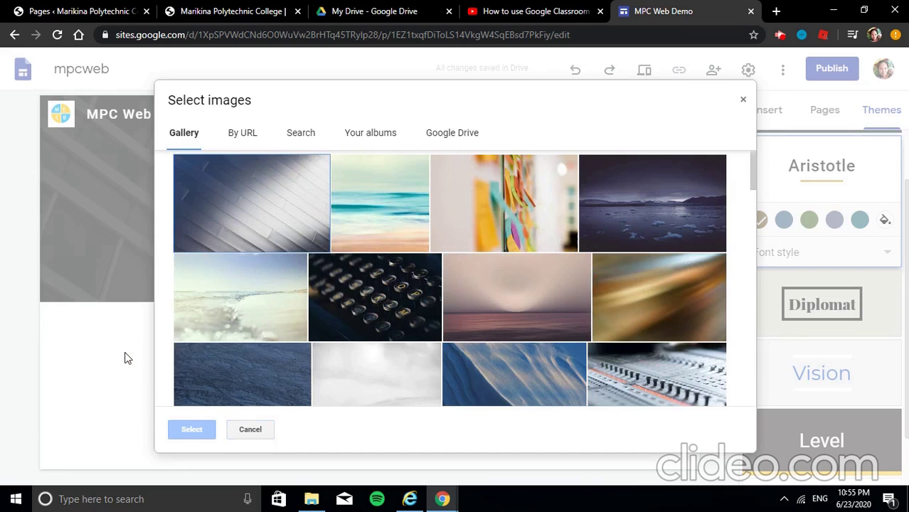
pyautogui.scroll(-3, 578, 214)
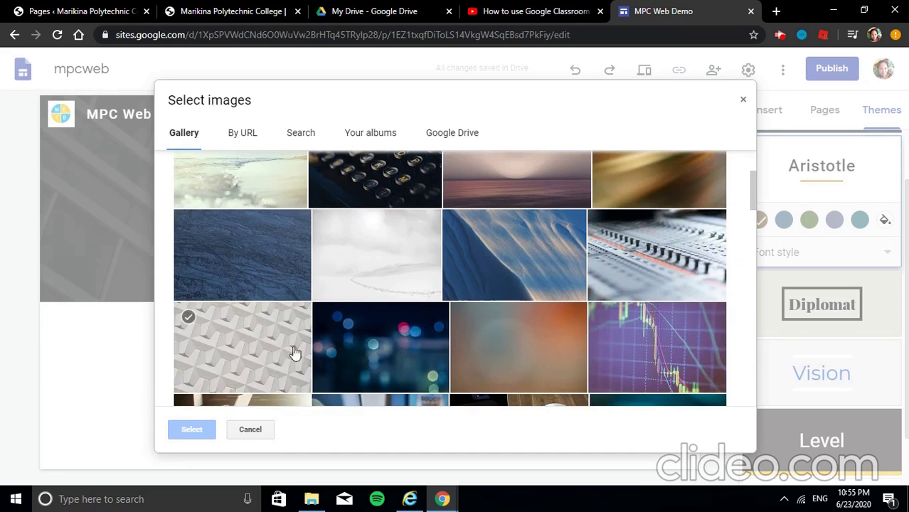
pyautogui.scroll(-3, 660, 346)
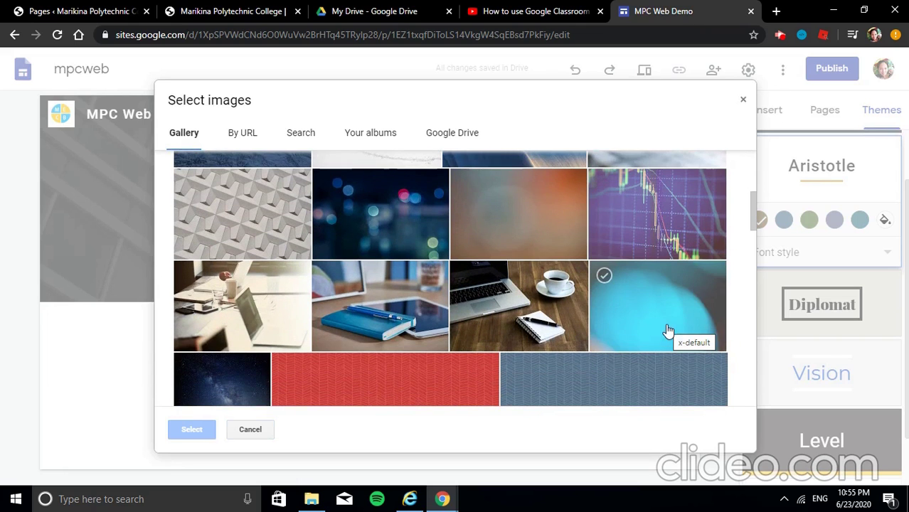
pyautogui.scroll(2, 668, 329)
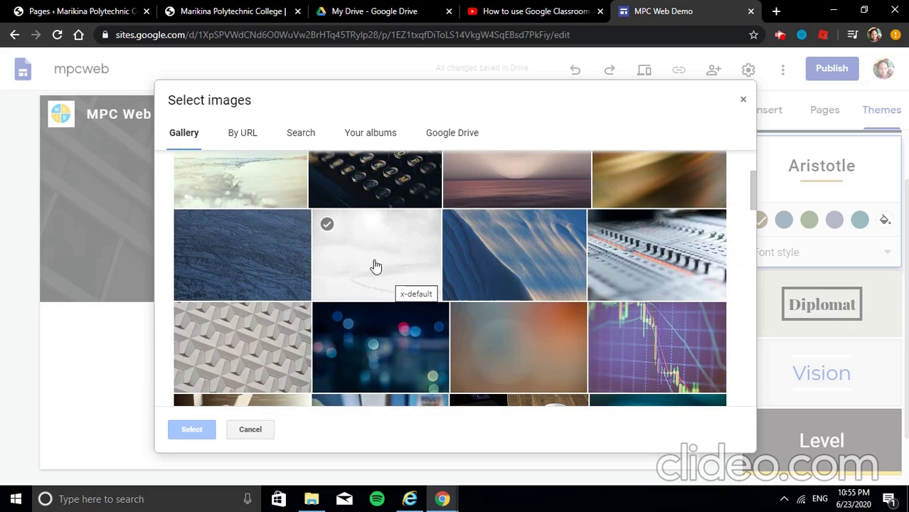
pyautogui.click(376, 266)
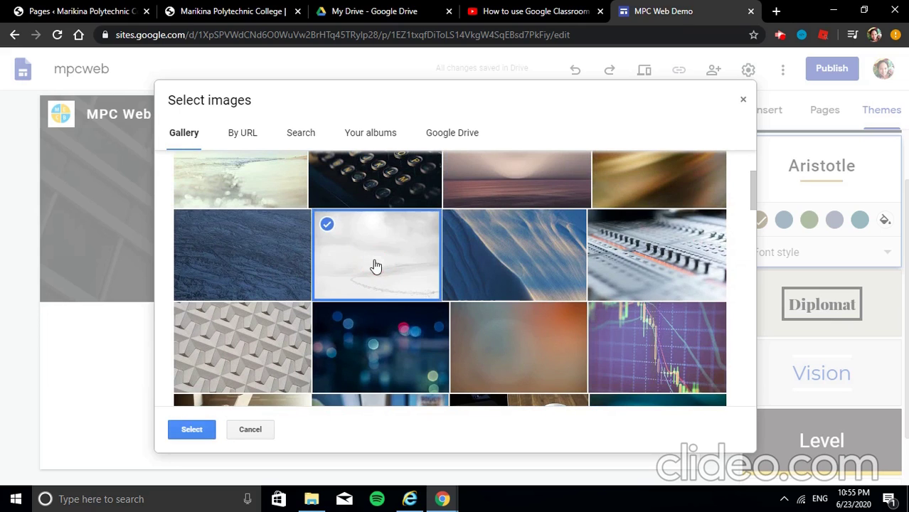
pyautogui.click(192, 430)
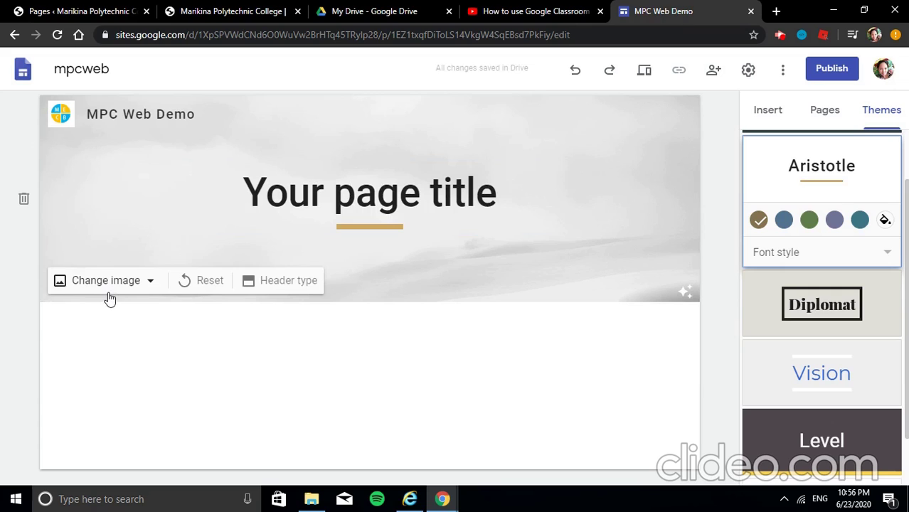
# Try the Cover, Large banner and Title only header types, then set the header back to Banner
pyautogui.click(276, 288)
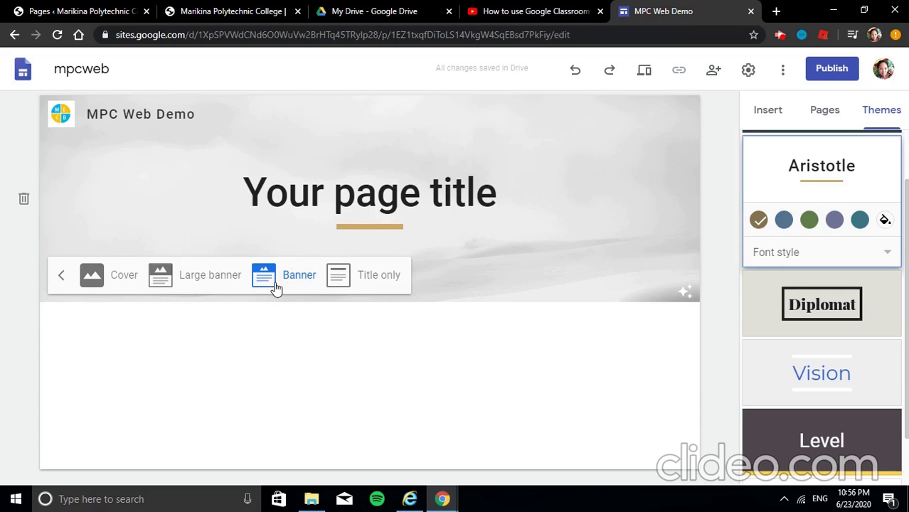
pyautogui.click(127, 284)
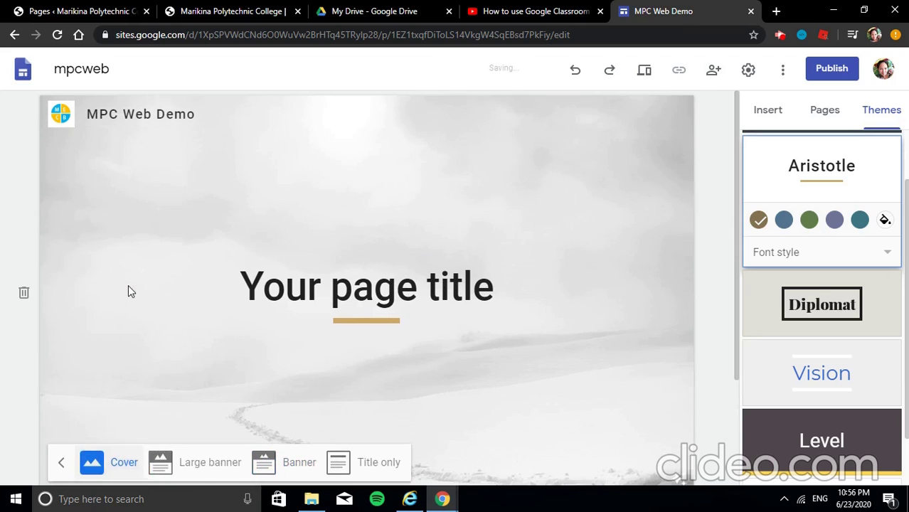
pyautogui.scroll(-2, 299, 270)
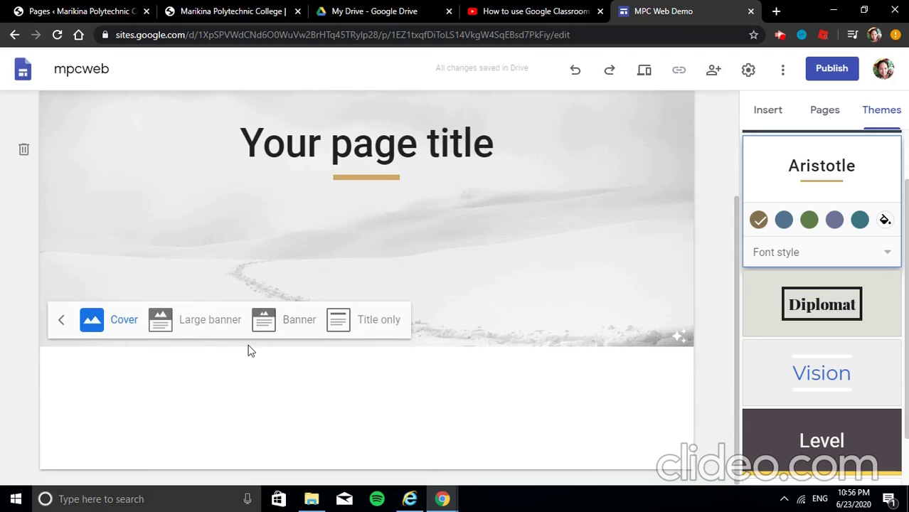
pyautogui.click(218, 331)
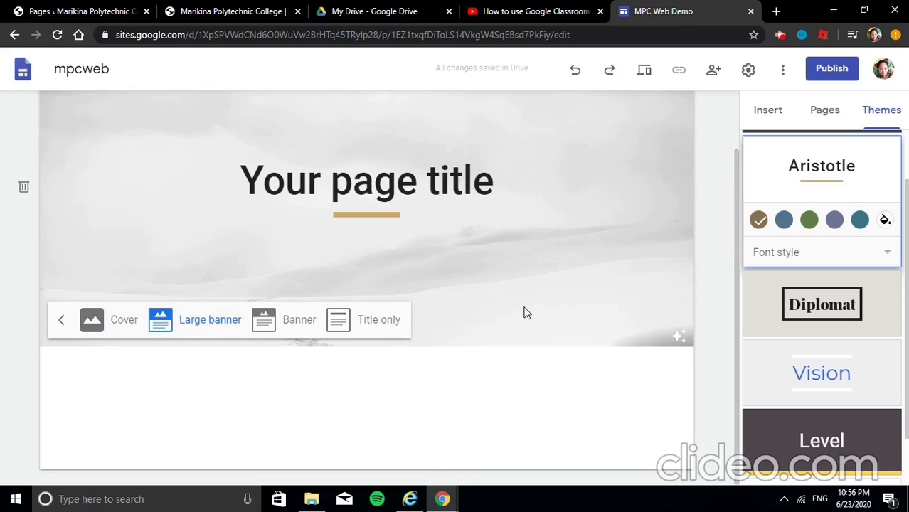
pyautogui.scroll(1, 529, 306)
pyautogui.scroll(-1, 555, 256)
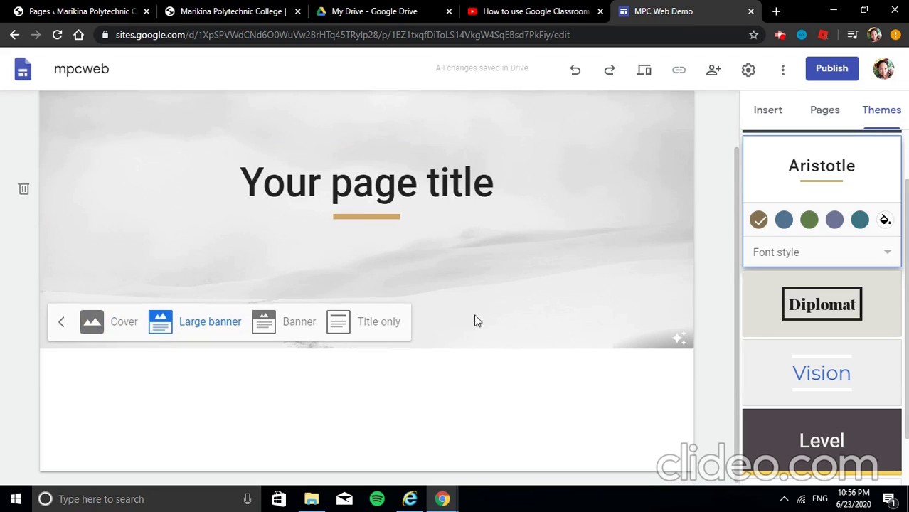
pyautogui.click(376, 335)
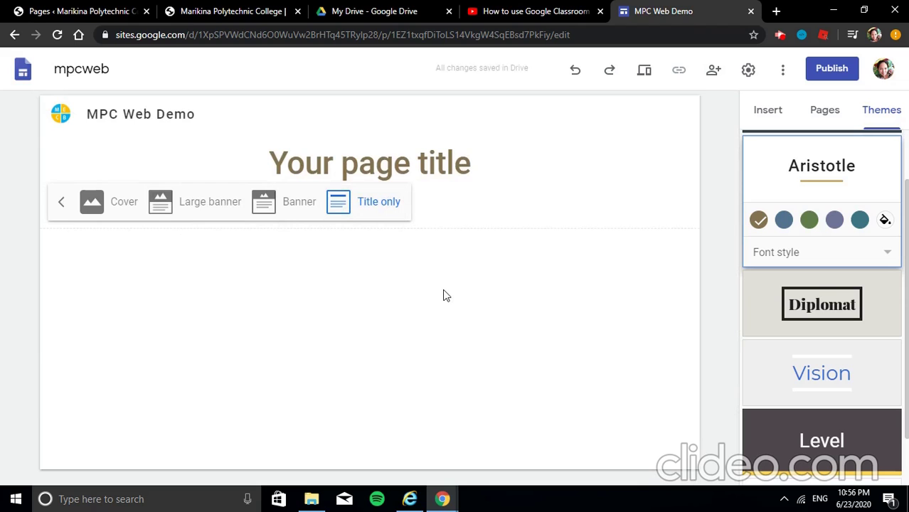
pyautogui.click(304, 205)
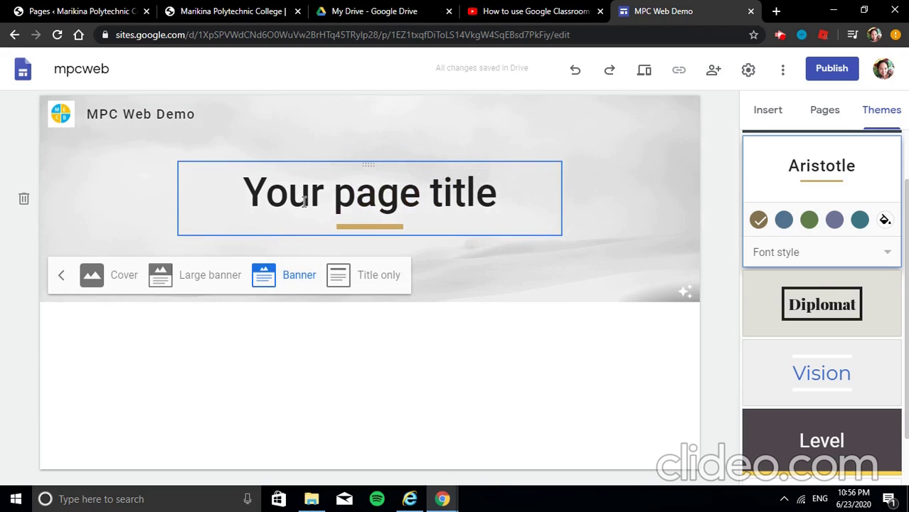
# Replace the placeholder page title in the header with "TLE ICT 3"
pyautogui.click(519, 186)
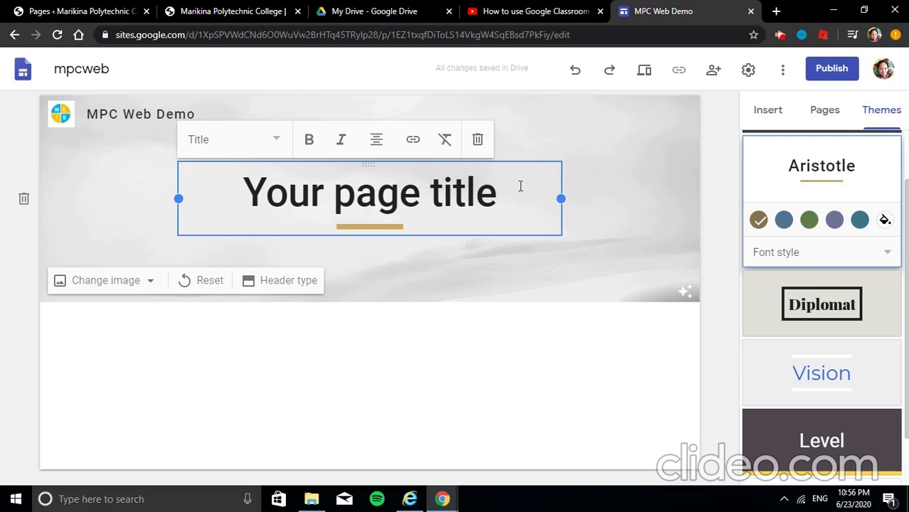
pyautogui.tripleClick(520, 185)
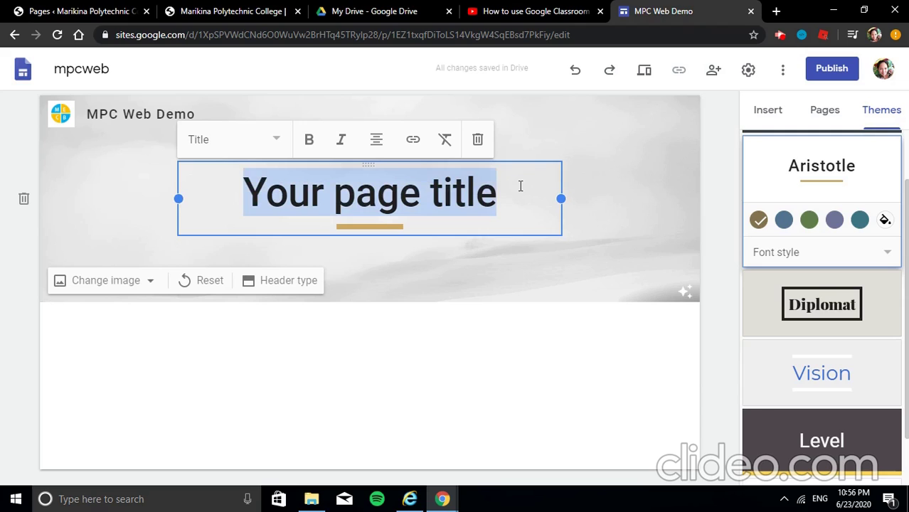
pyautogui.write('TL')
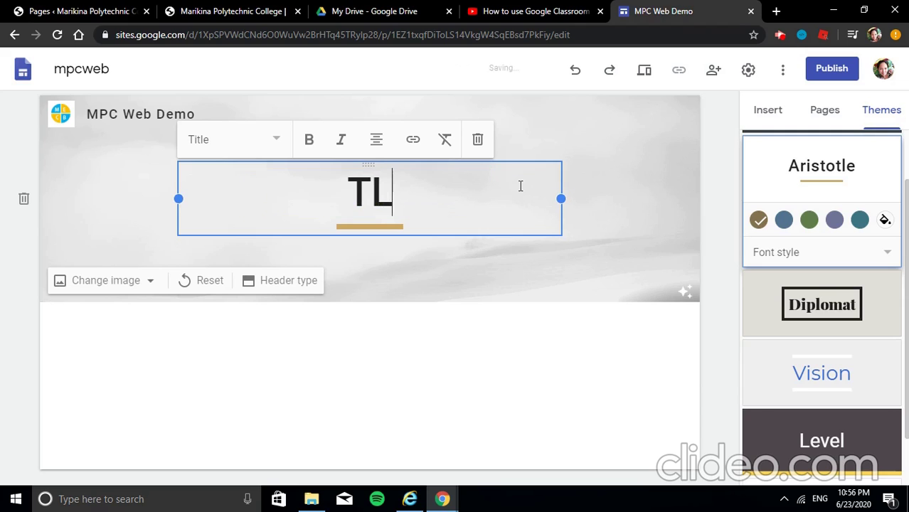
pyautogui.write('EIC')
pyautogui.press('BackSpace')
pyautogui.press('BackSpace')
pyautogui.write('I')
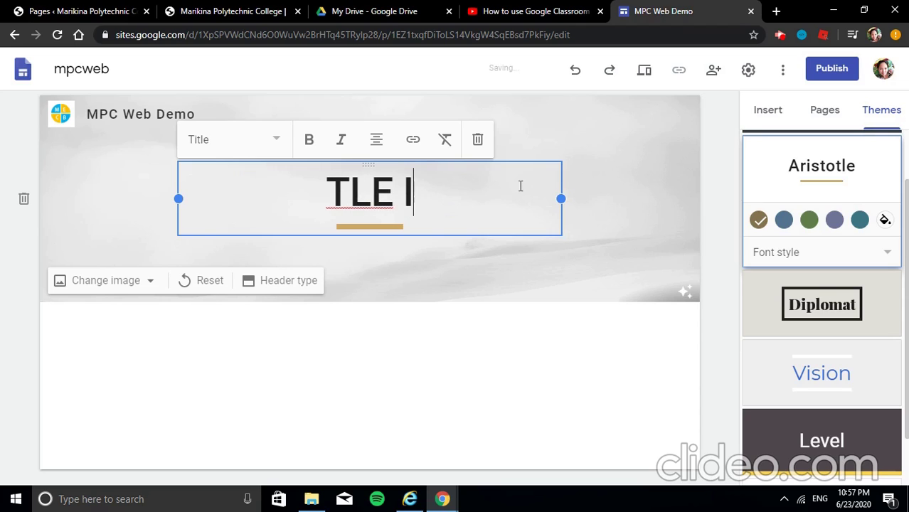
pyautogui.write('CT 3')
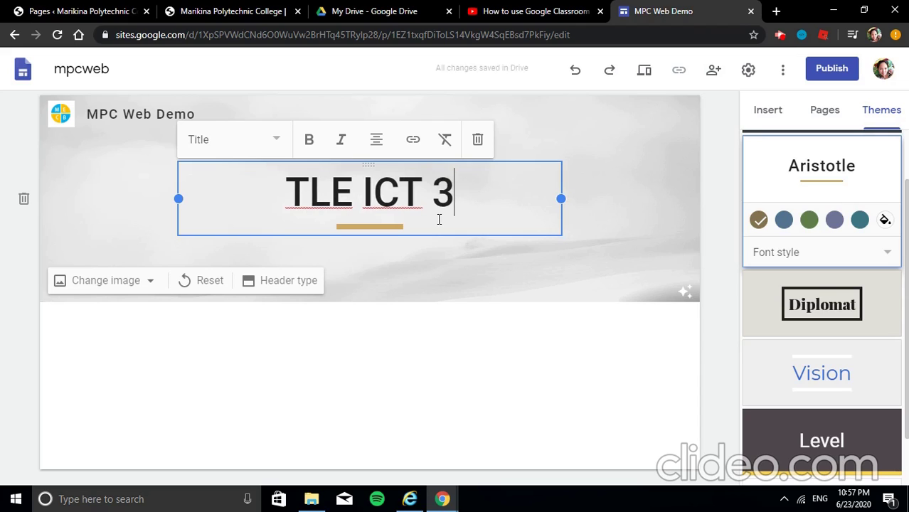
# Add a centred line in Heading style below the title, reading "Teaching ICT as an Exploratory Course"
pyautogui.press('Return')
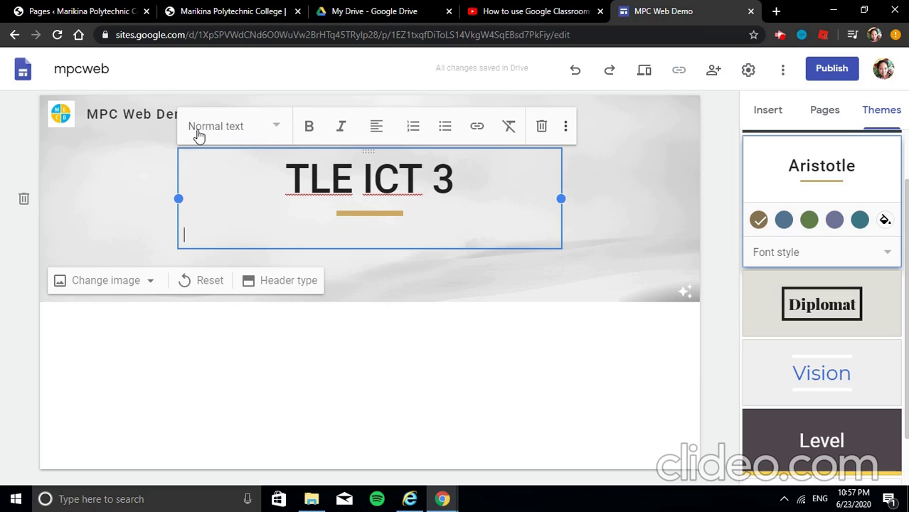
pyautogui.click(274, 132)
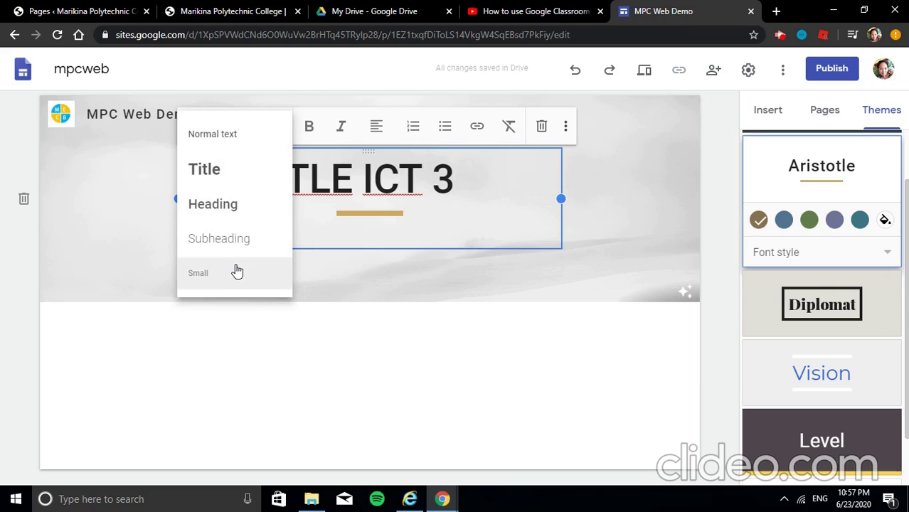
pyautogui.click(212, 205)
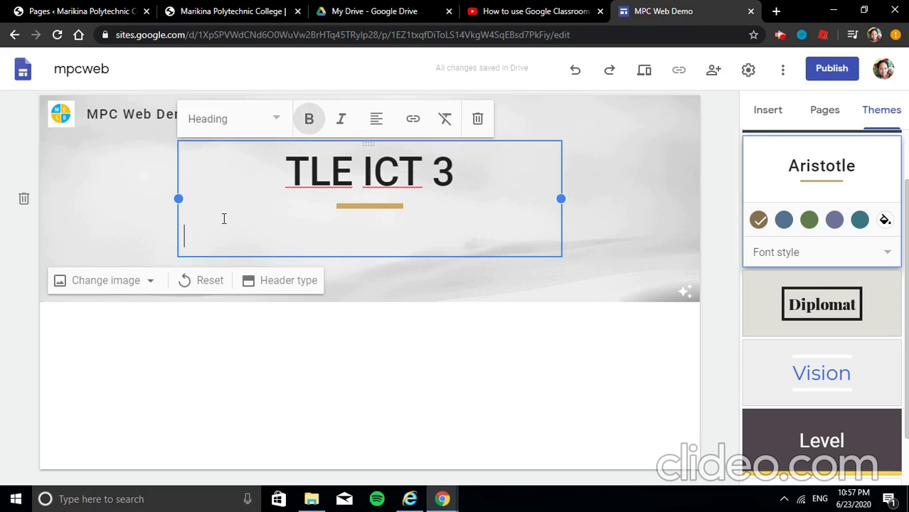
pyautogui.write('Tec')
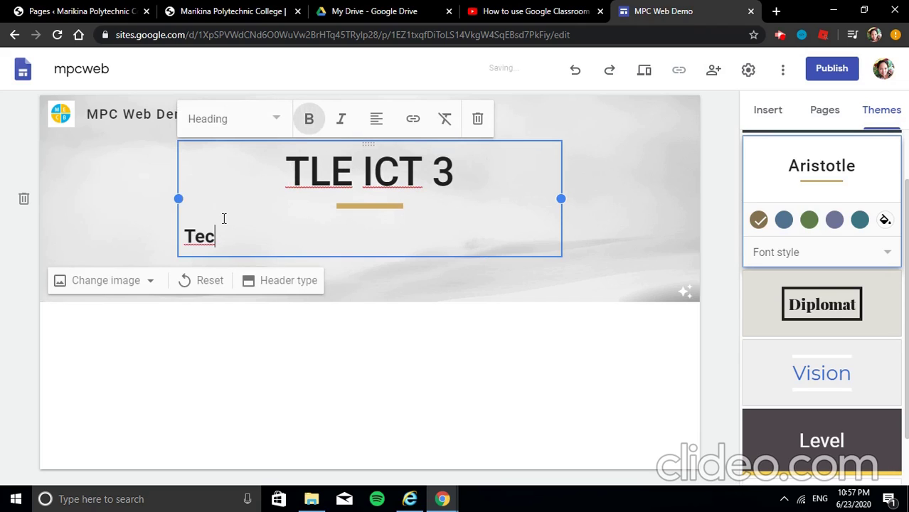
pyautogui.press('BackSpace')
pyautogui.write('aching')
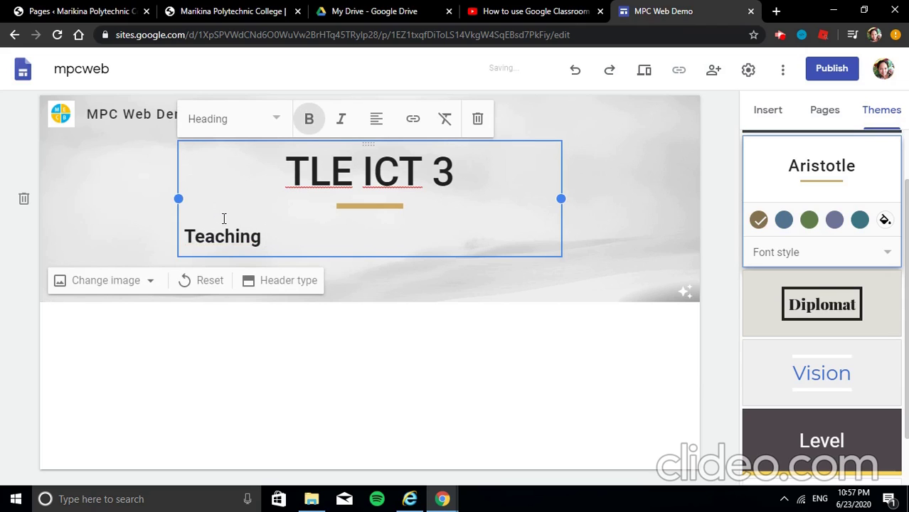
pyautogui.write(' ICT as an Exploratory Co')
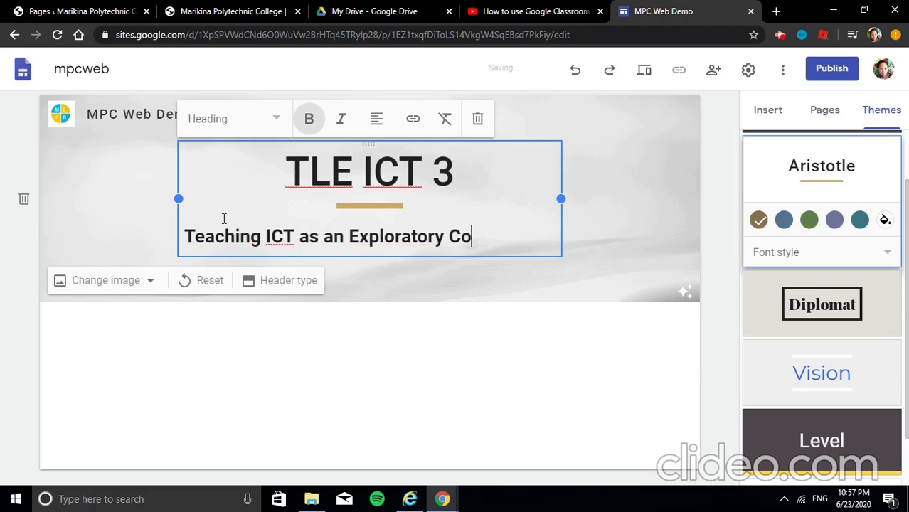
pyautogui.write('us')
pyautogui.press('BackSpace')
pyautogui.write('rse')
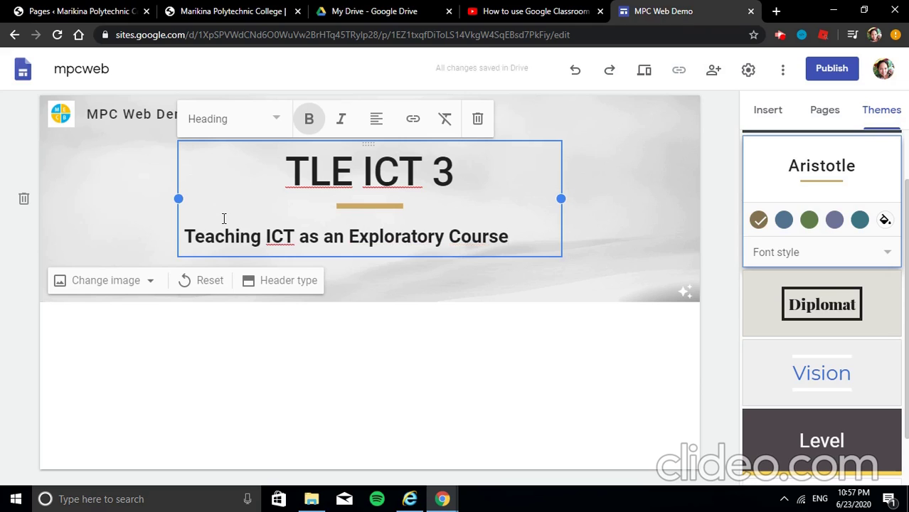
pyautogui.click(377, 121)
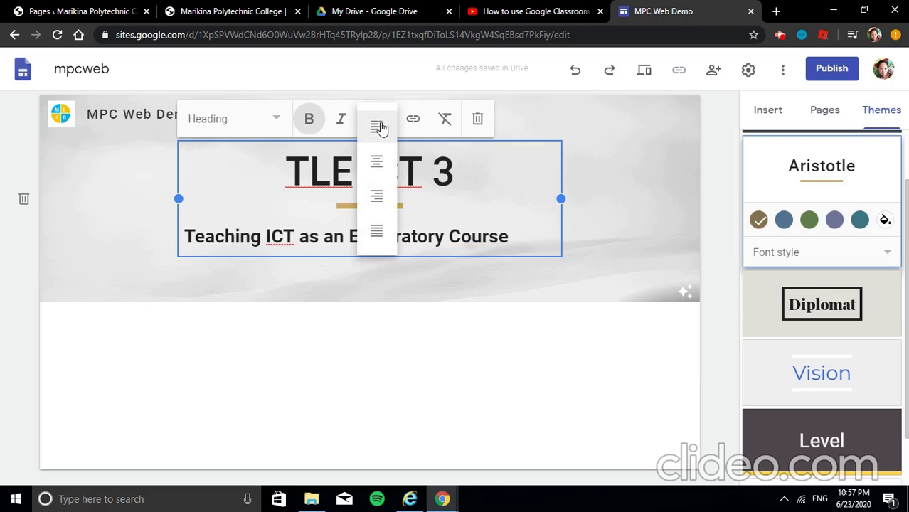
pyautogui.click(378, 164)
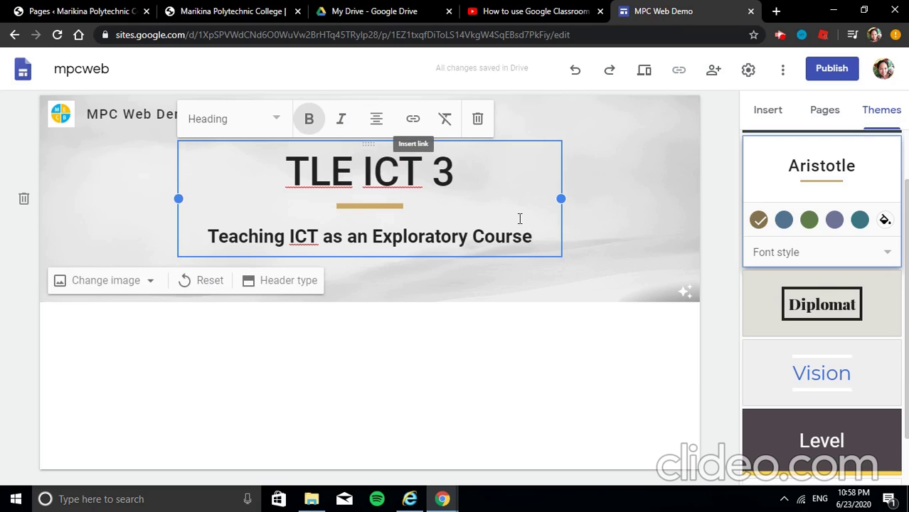
# Clear the formatting of the subtitle "Teaching ICT as an Exploratory Course" in the header and centre it again
pyautogui.click(446, 122)
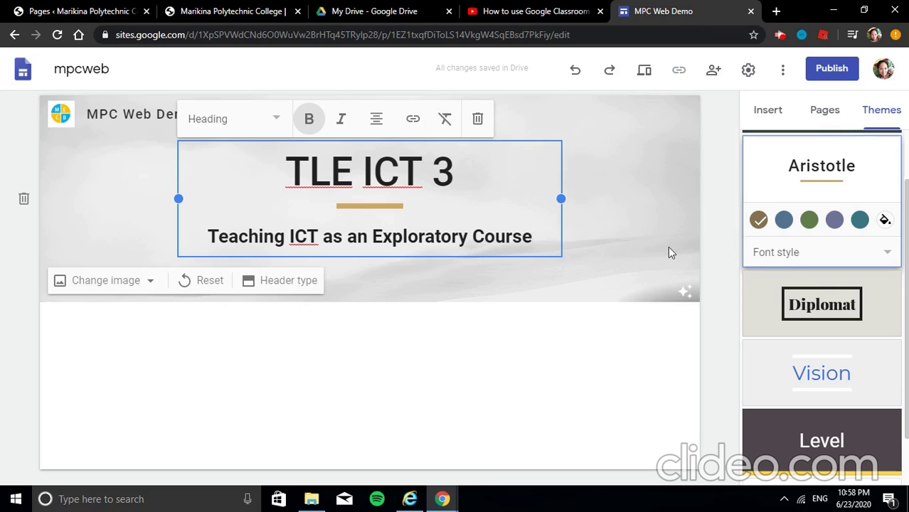
pyautogui.moveTo(533, 238); pyautogui.dragTo(195, 244)
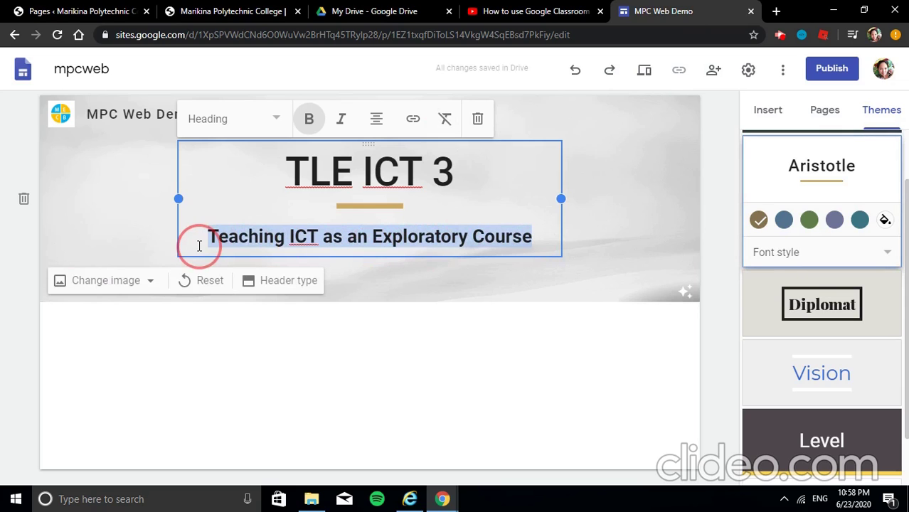
pyautogui.click(443, 120)
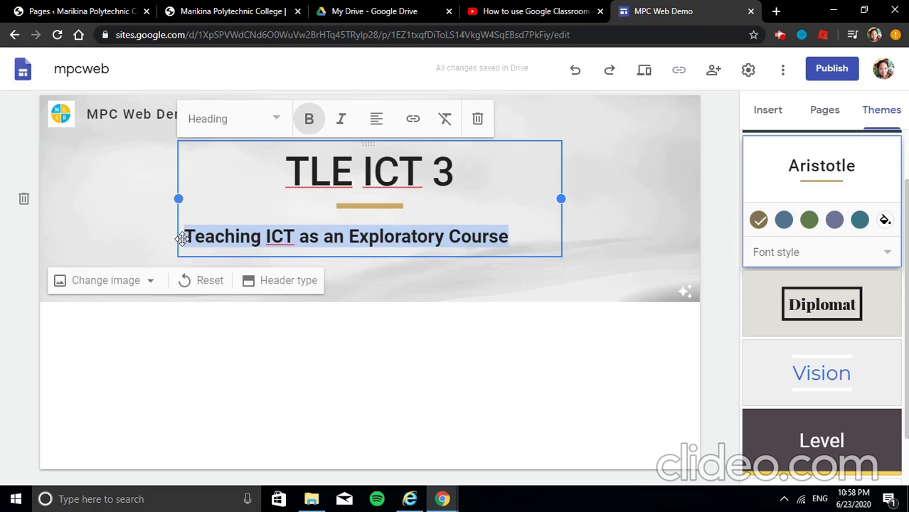
pyautogui.click(377, 120)
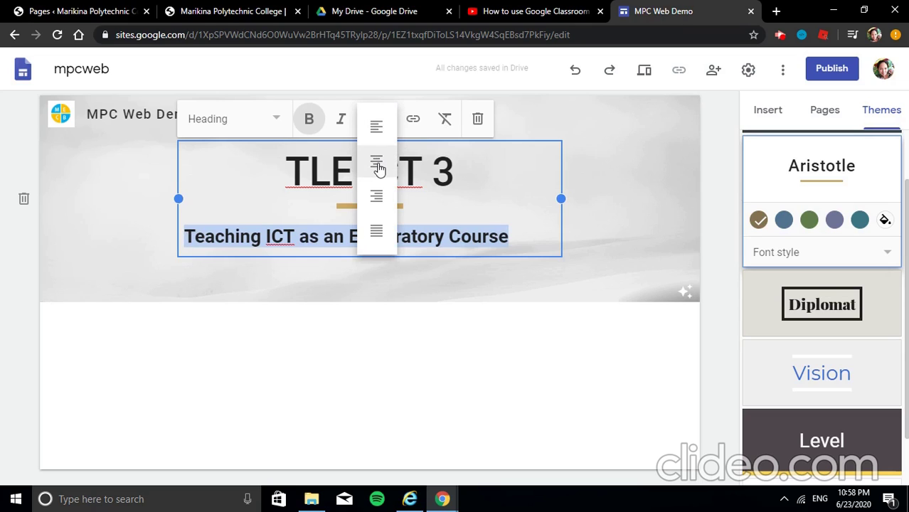
pyautogui.click(377, 165)
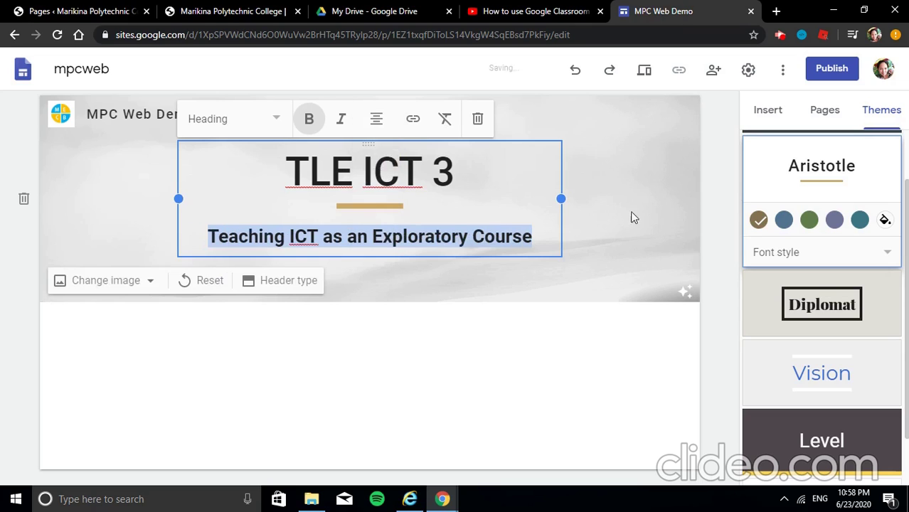
pyautogui.click(609, 245)
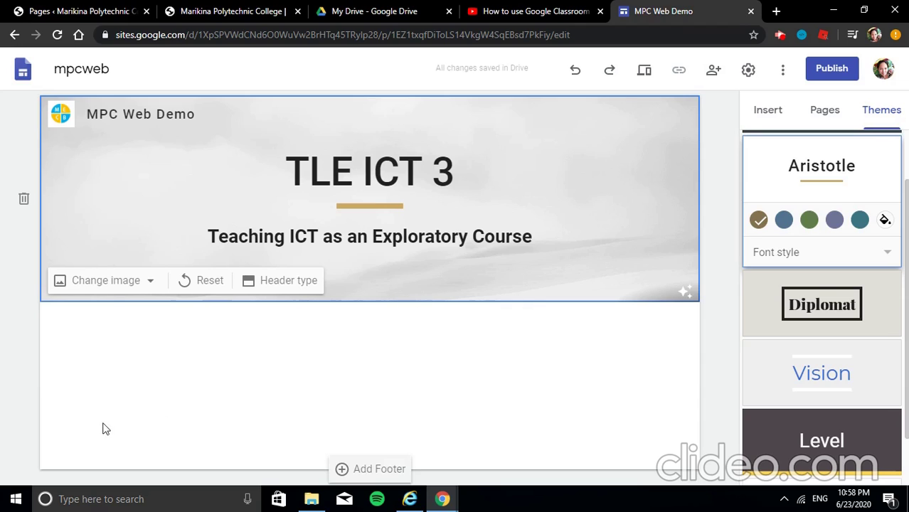
# Insert a text box below the header reading "Welcome to this website!"
pyautogui.doubleClick(112, 356)
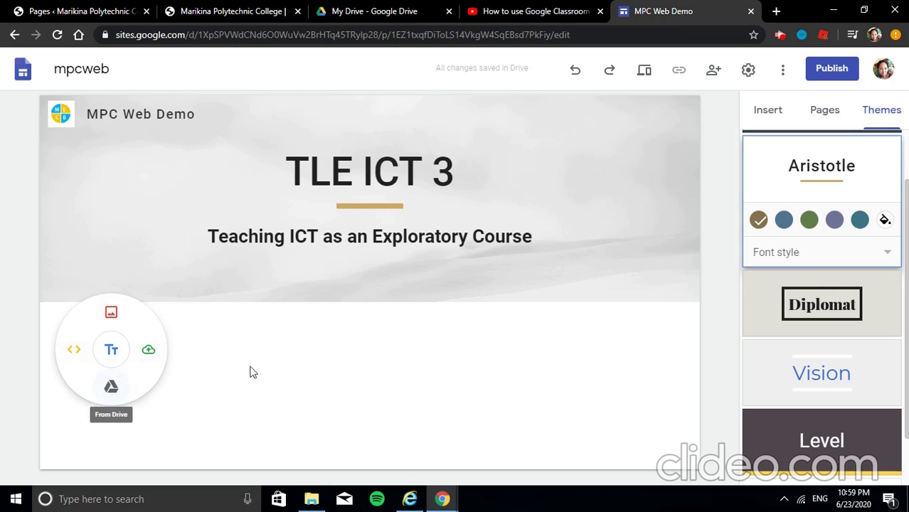
pyautogui.click(772, 108)
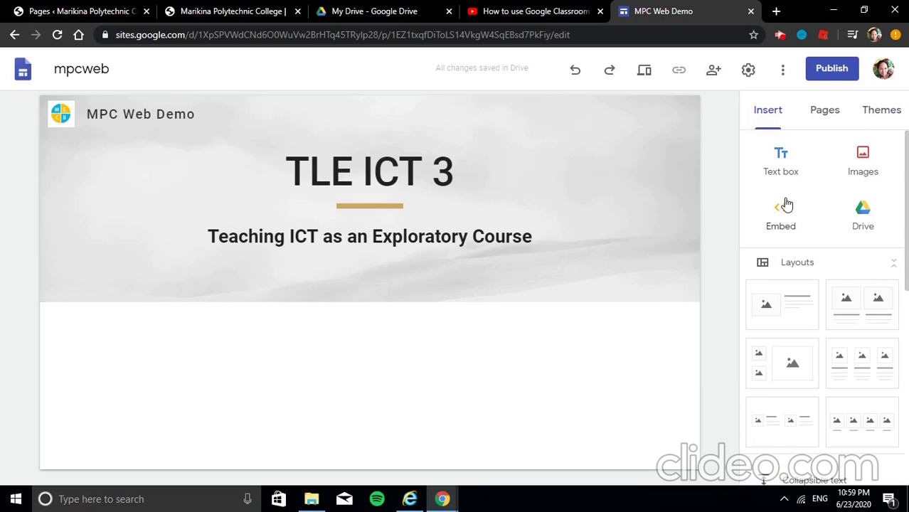
pyautogui.click(782, 163)
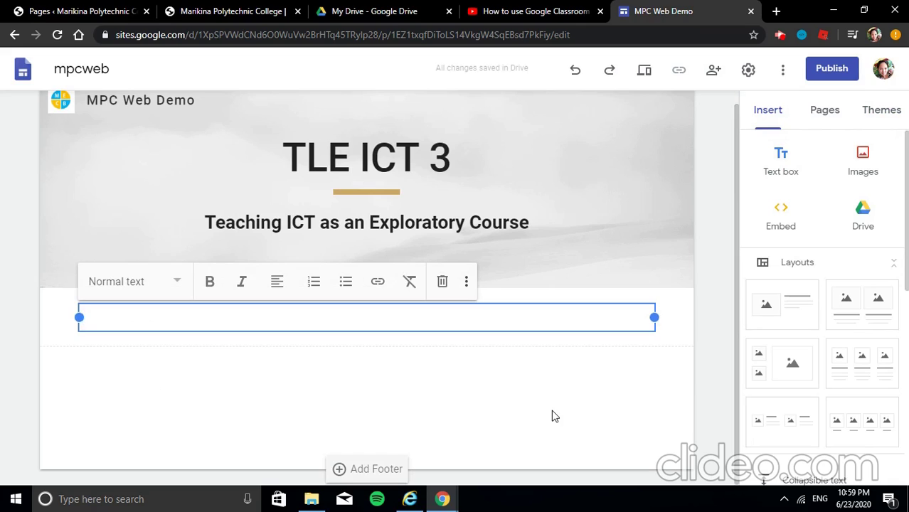
pyautogui.write('Wle')
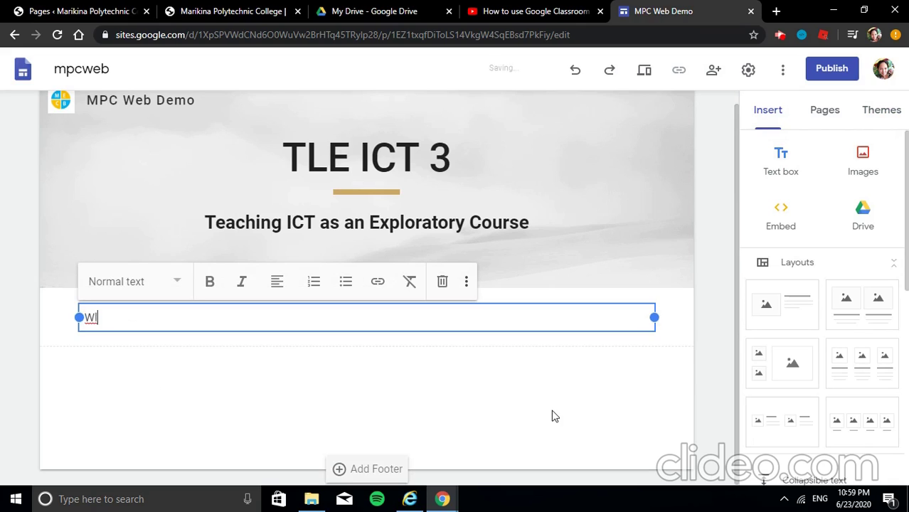
pyautogui.press('BackSpace')
pyautogui.press('BackSpace')
pyautogui.write('elcome to this webi')
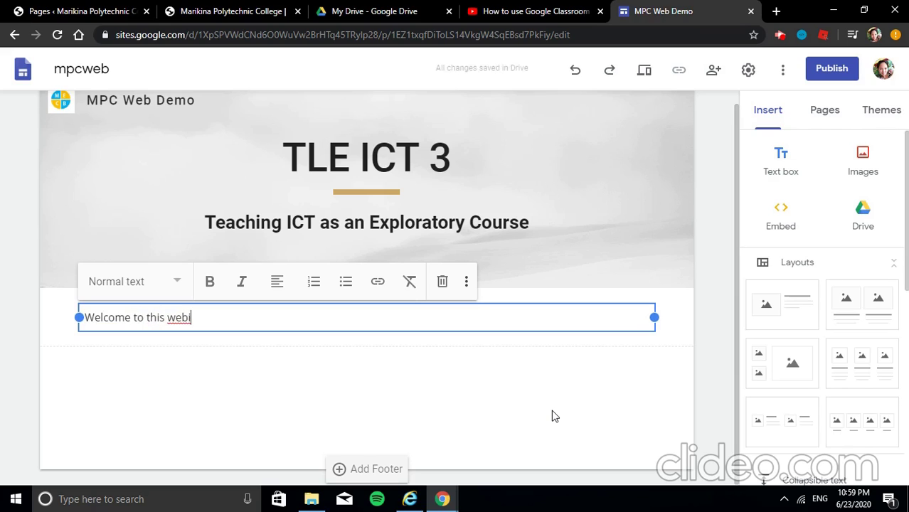
pyautogui.press('BackSpace')
pyautogui.write('site!')
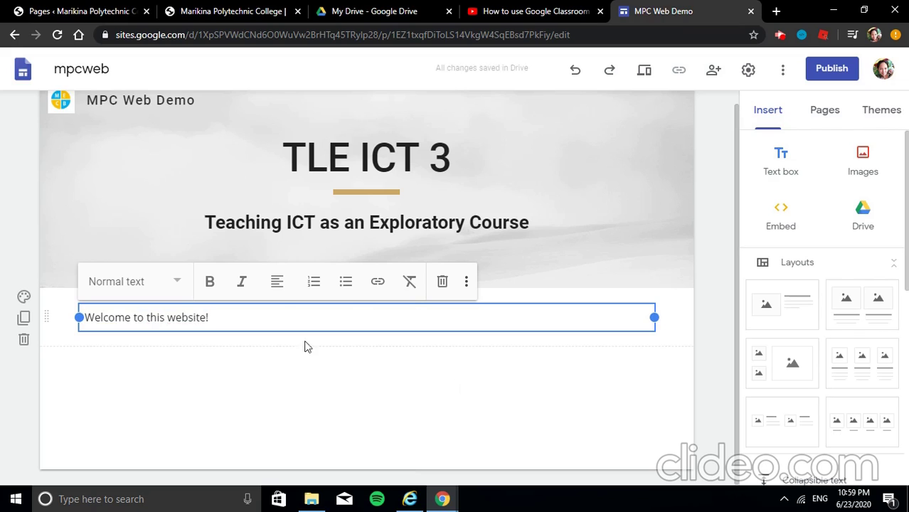
# Centre the welcome line and give it the Heading text style
pyautogui.click(279, 285)
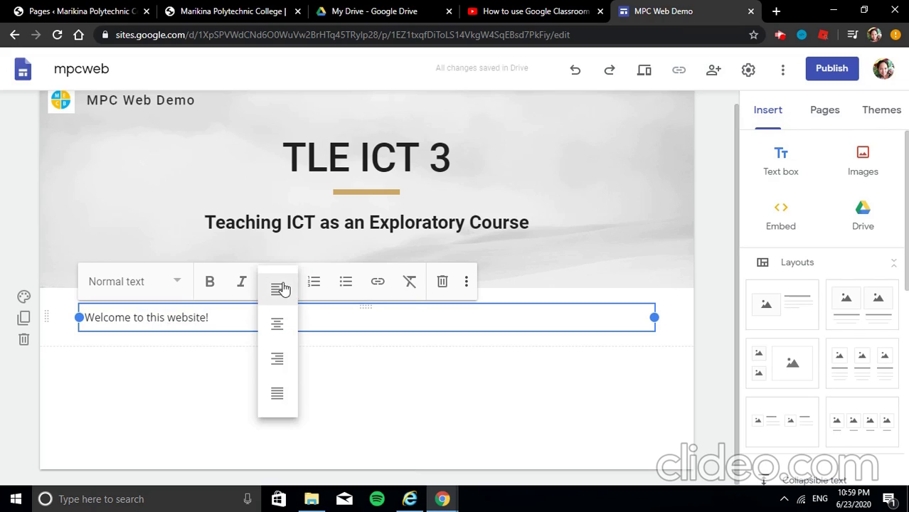
pyautogui.click(279, 327)
pyautogui.moveTo(446, 317); pyautogui.dragTo(295, 319)
pyautogui.click(176, 284)
pyautogui.click(161, 361)
pyautogui.click(469, 324)
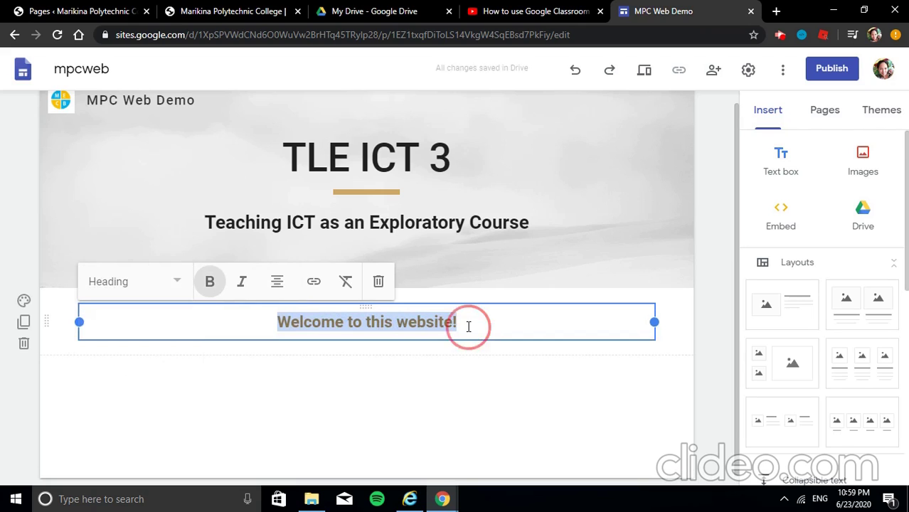
pyautogui.scroll(-1, 474, 324)
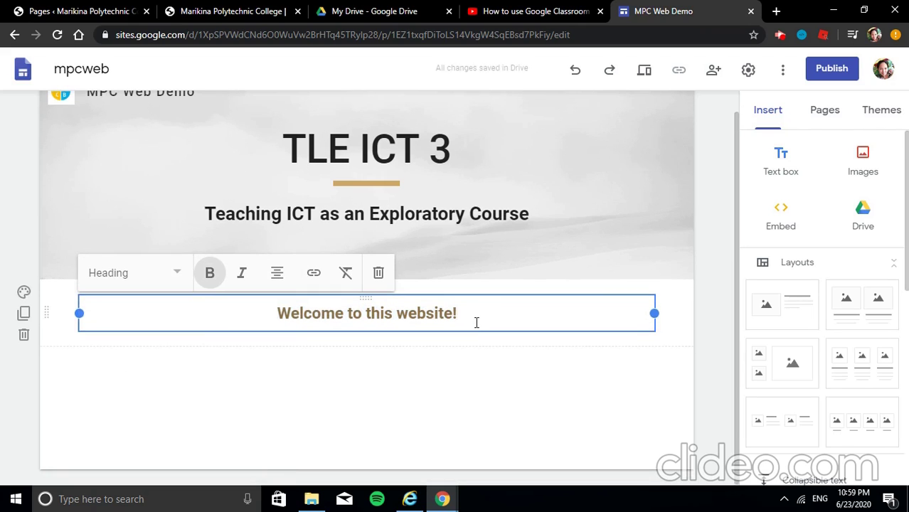
pyautogui.click(173, 277)
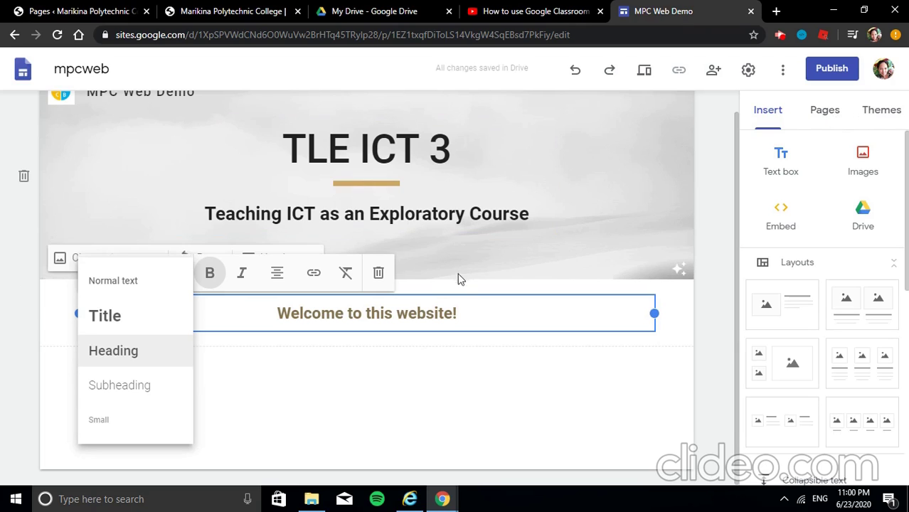
pyautogui.click(479, 310)
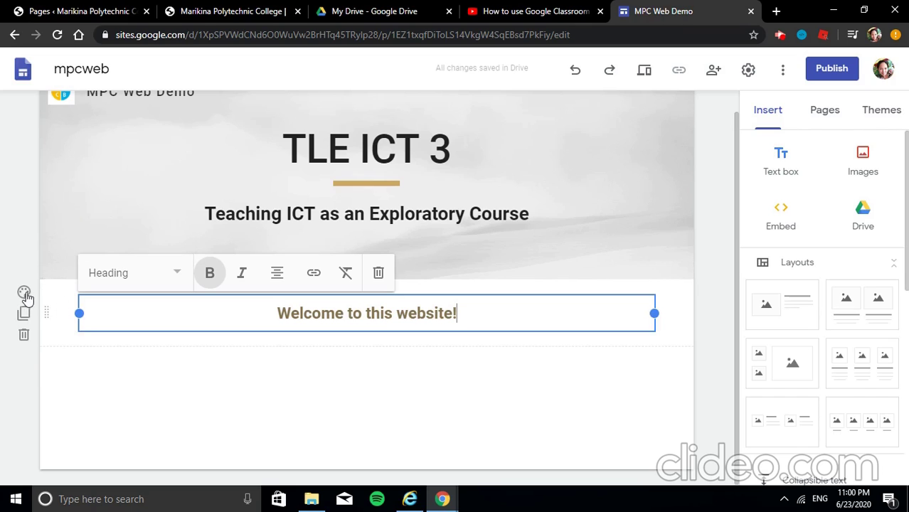
# Try the Emphasis 1 and Emphasis 2 section backgrounds on the welcome section
pyautogui.click(24, 293)
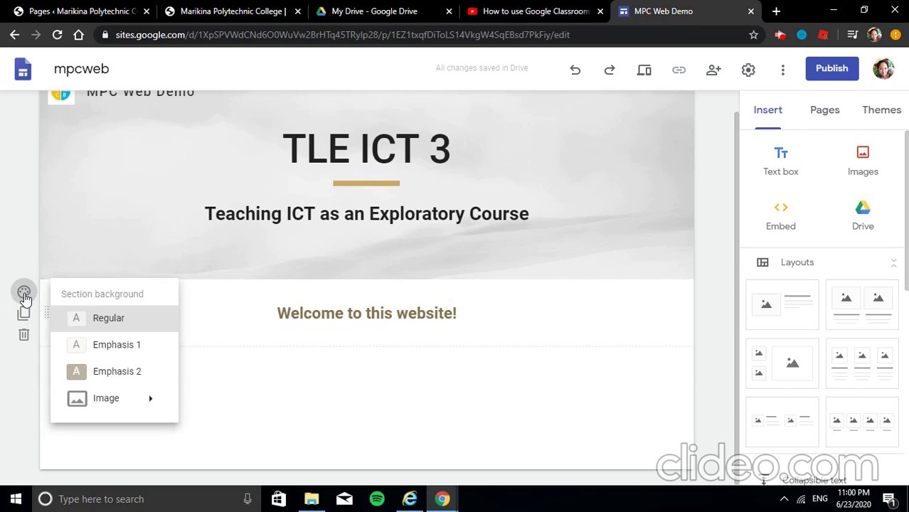
pyautogui.click(115, 350)
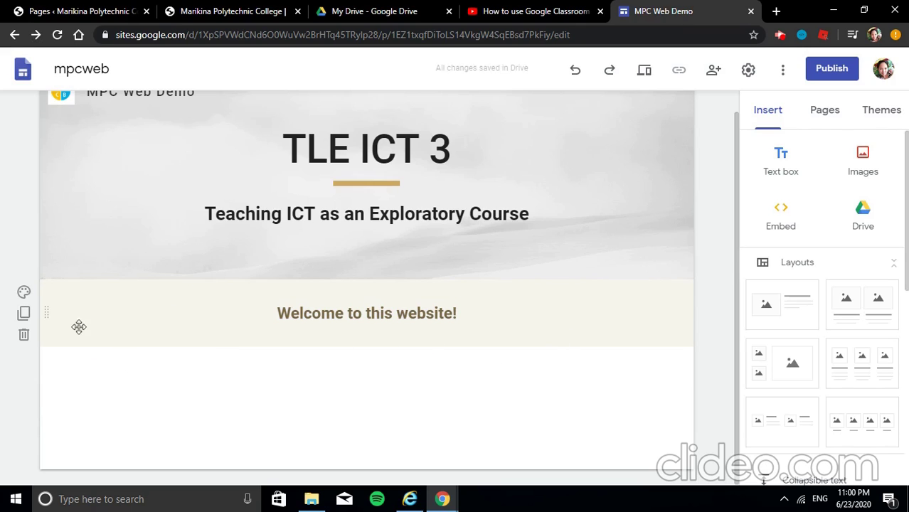
pyautogui.click(22, 293)
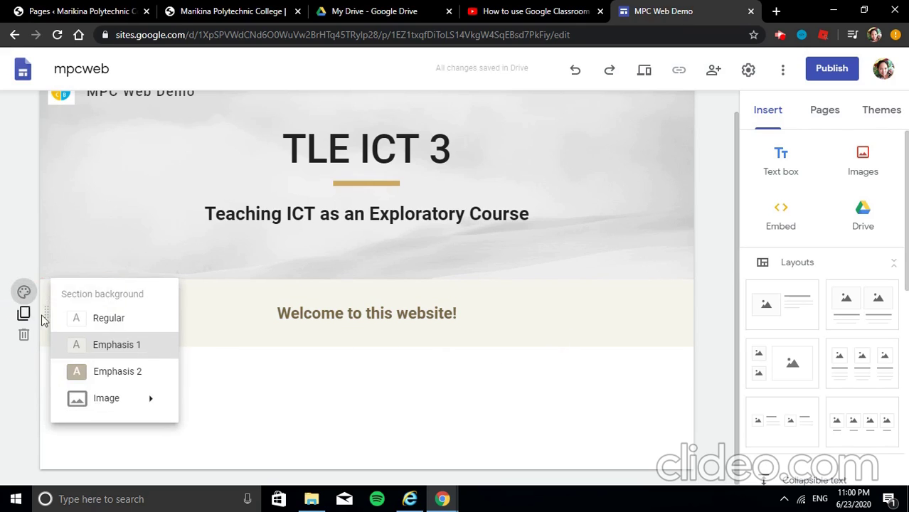
pyautogui.click(108, 376)
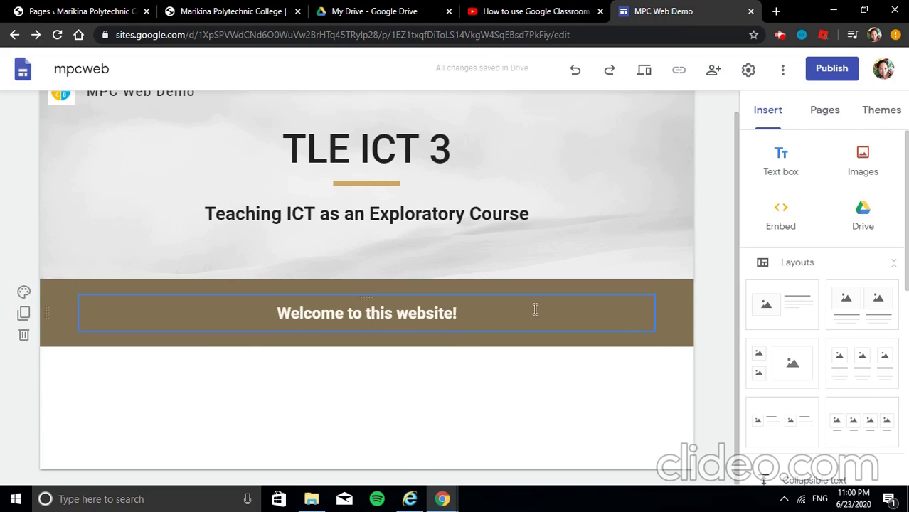
# Try the dark typewriter keys picture from the gallery as the welcome section's background image
pyautogui.click(25, 294)
pyautogui.moveTo(81, 398)
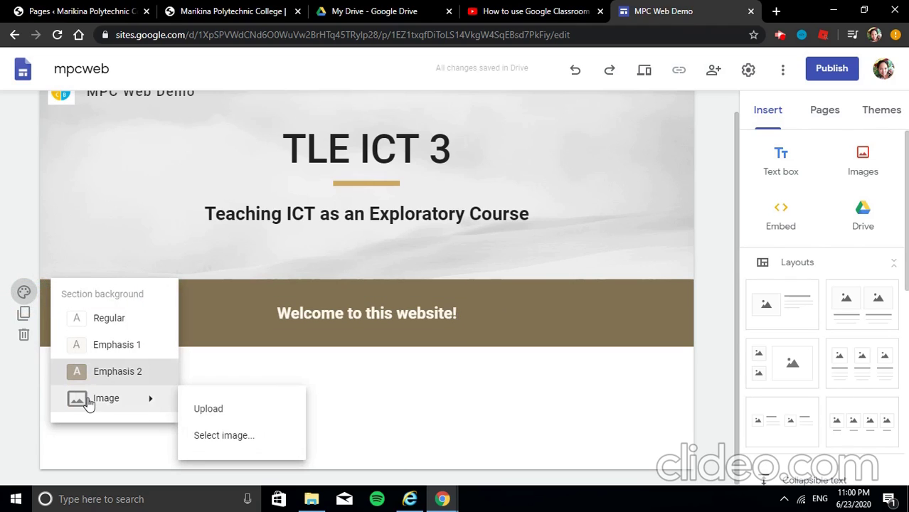
pyautogui.click(202, 435)
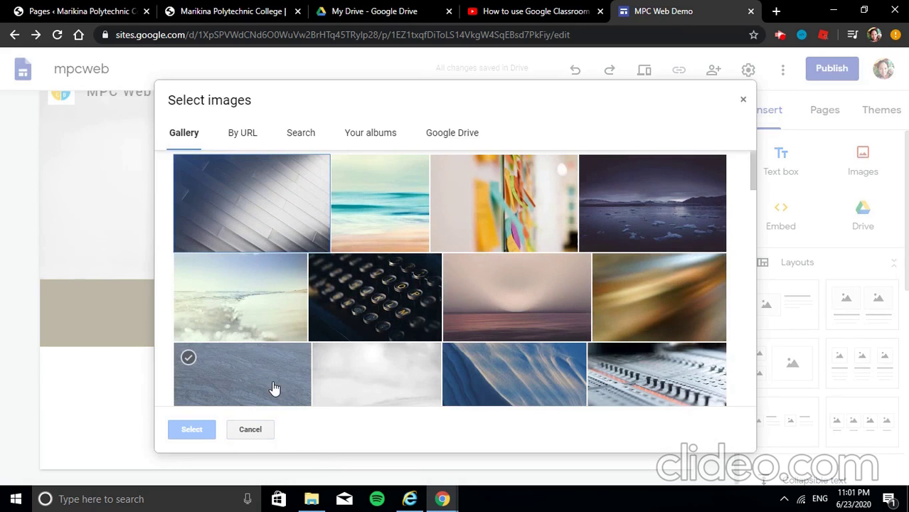
pyautogui.click(371, 290)
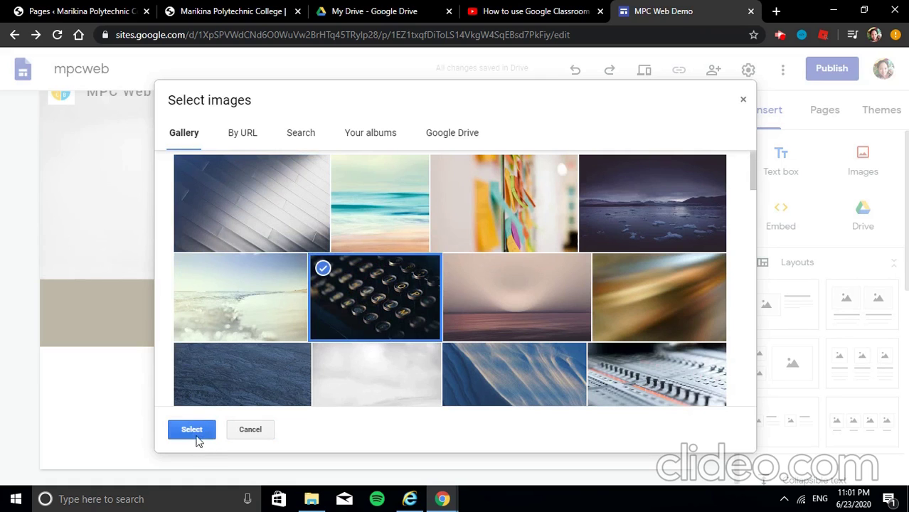
pyautogui.click(199, 440)
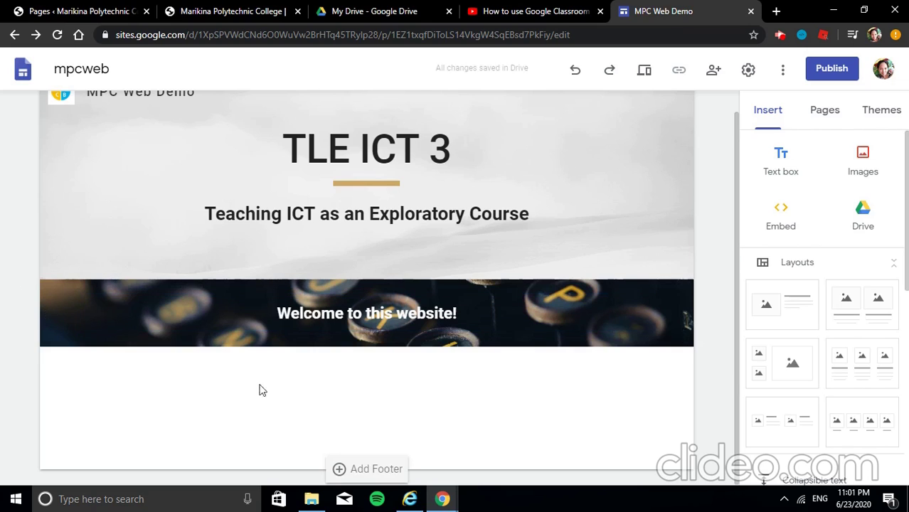
# Set the welcome section's background to Emphasis 2
pyautogui.scroll(1, 238, 393)
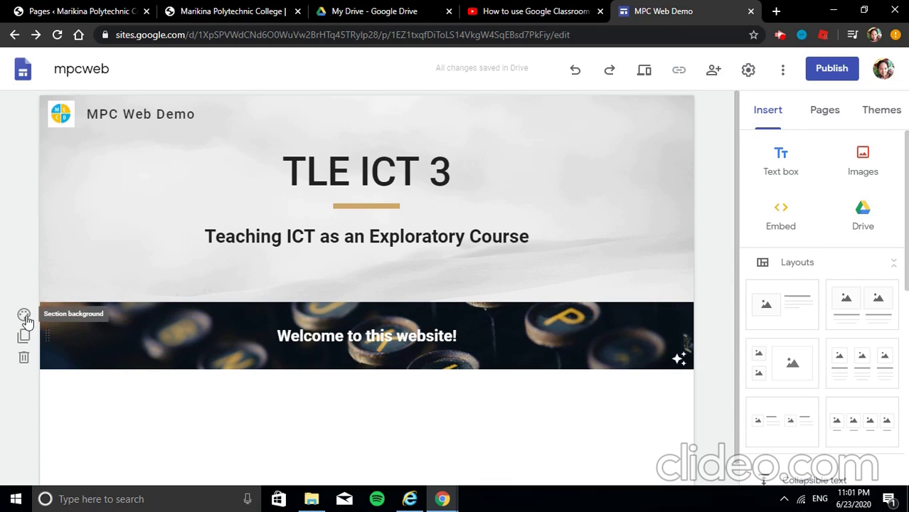
pyautogui.click(25, 317)
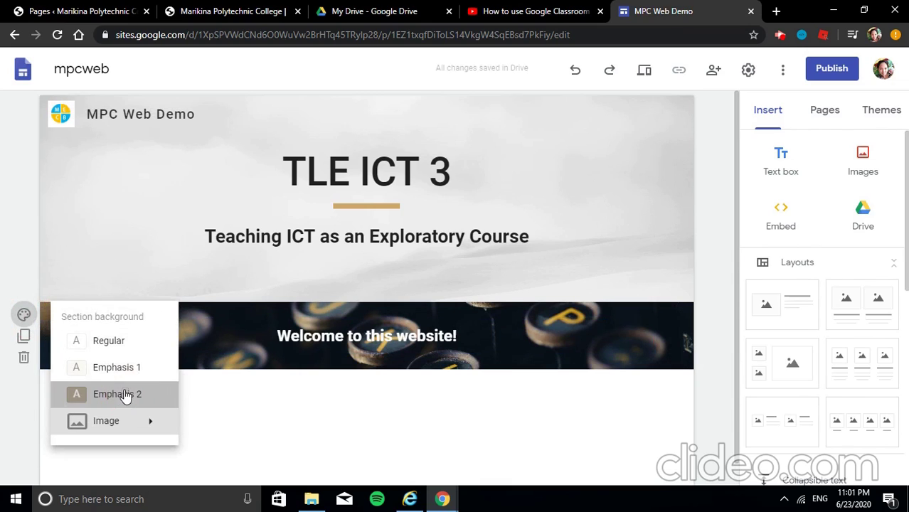
pyautogui.click(125, 396)
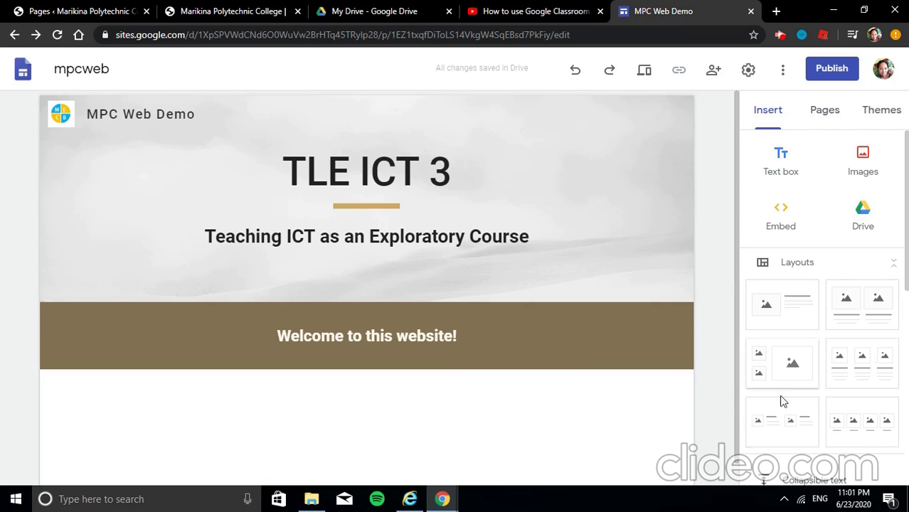
# Insert the layout with one image beside text below the welcome section and upload IMG_20191117_082311_979.jpg into its image placeholder
pyautogui.scroll(-1, 778, 320)
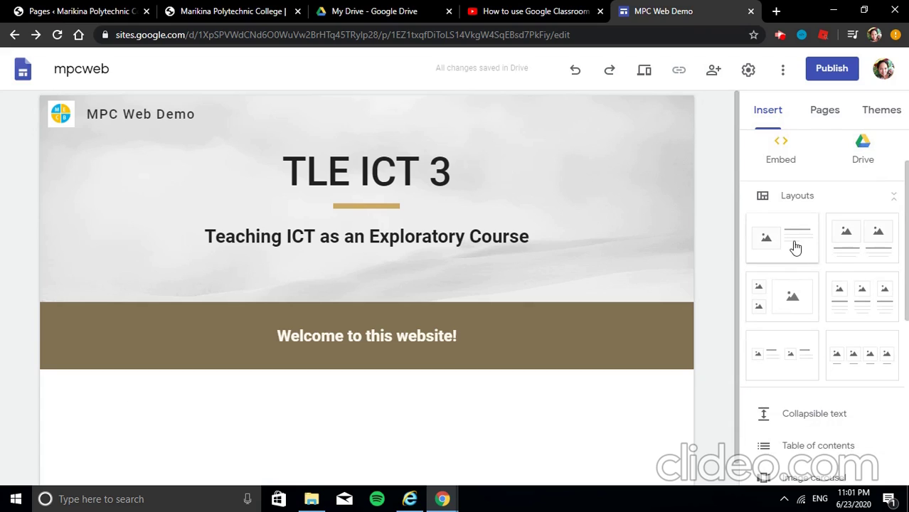
pyautogui.click(795, 247)
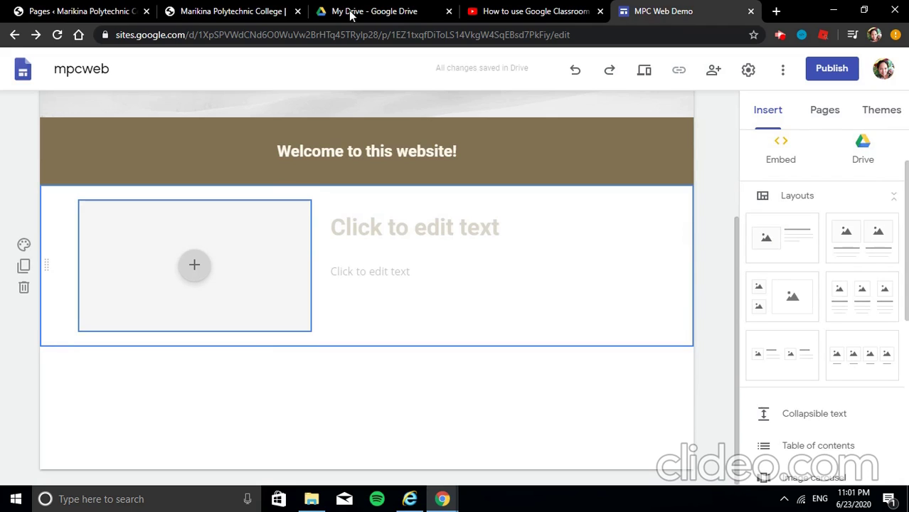
pyautogui.click(197, 264)
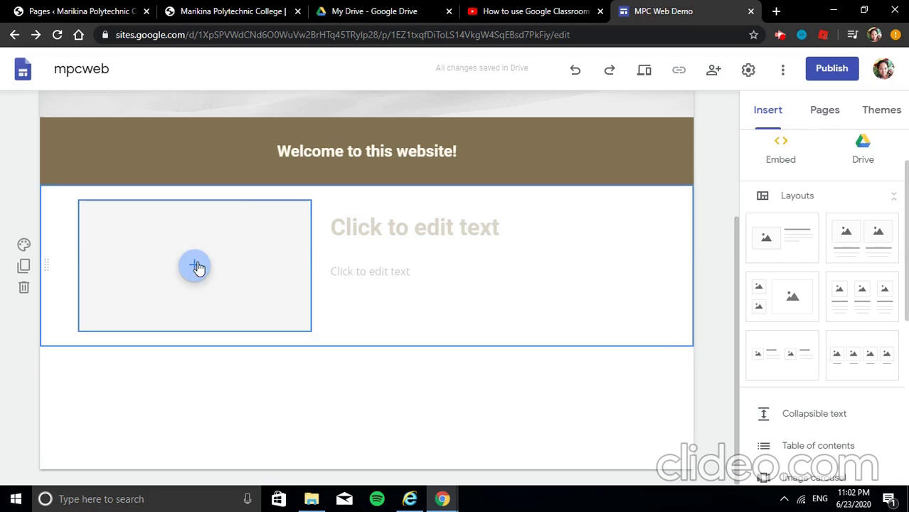
pyautogui.click(196, 269)
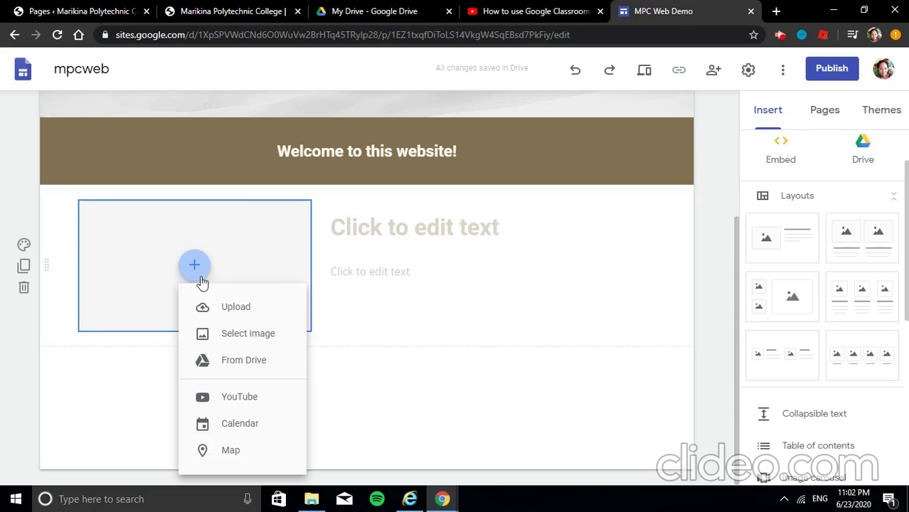
pyautogui.click(217, 314)
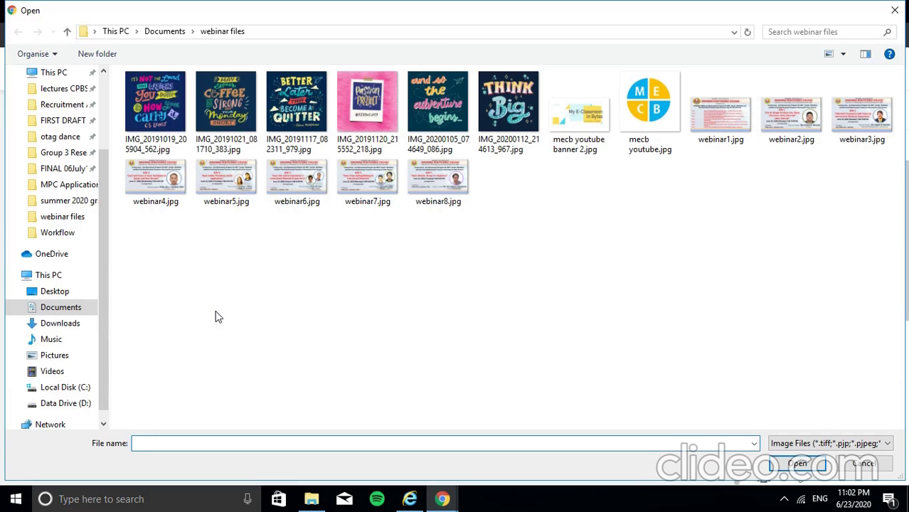
pyautogui.click(291, 84)
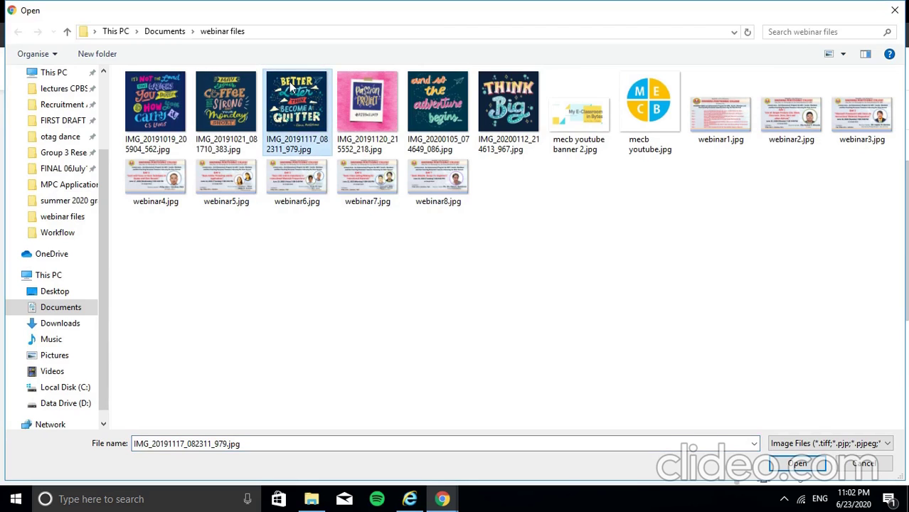
pyautogui.click(796, 463)
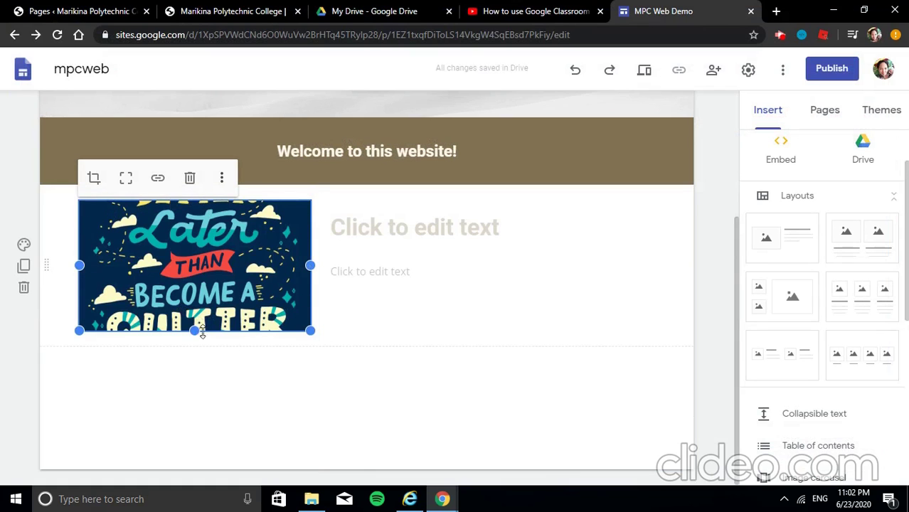
# Enlarge the uploaded quote image in width and height until the whole picture is uncropped
pyautogui.moveTo(308, 327); pyautogui.dragTo(379, 404)
pyautogui.scroll(-2, 380, 403)
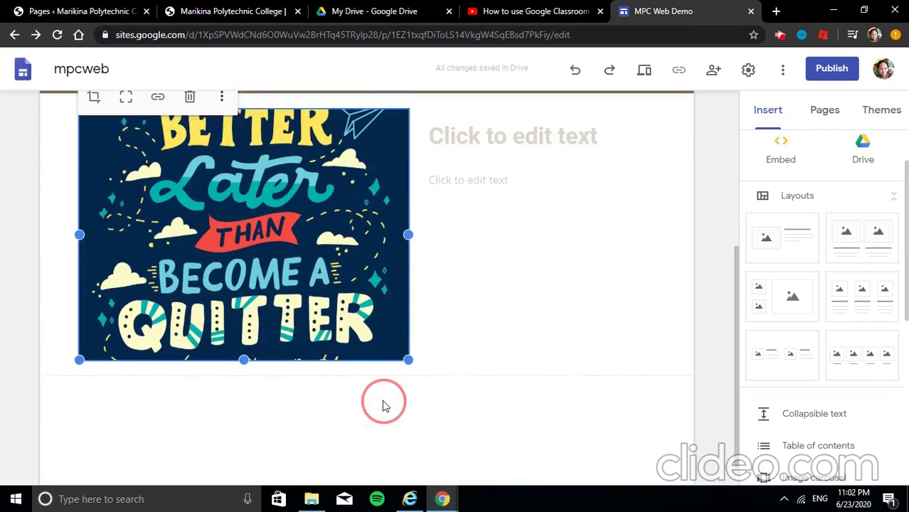
pyautogui.moveTo(243, 330); pyautogui.dragTo(247, 395)
pyautogui.scroll(3, 274, 361)
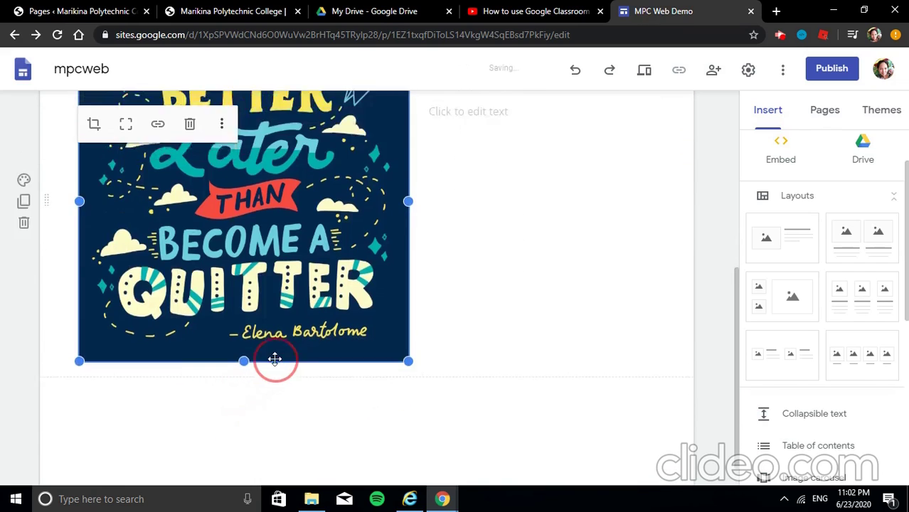
pyautogui.scroll(2, 284, 352)
pyautogui.scroll(-3, 284, 351)
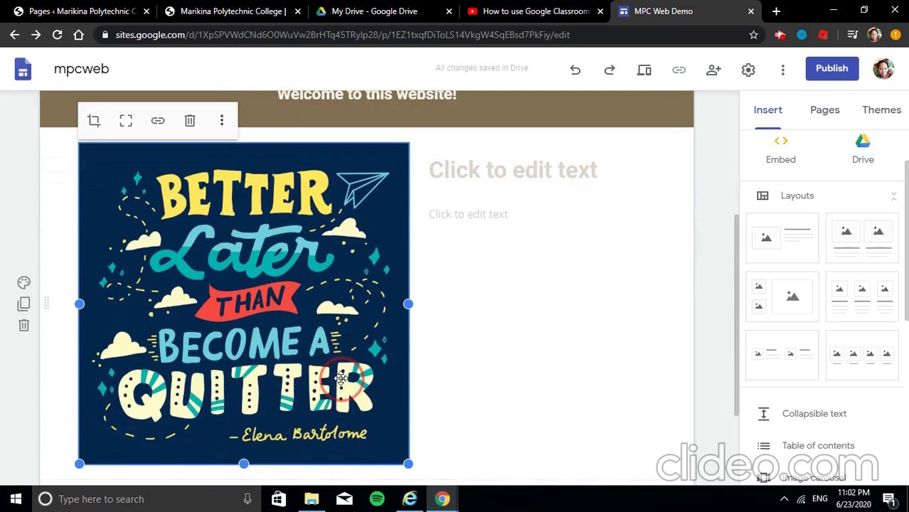
pyautogui.click(580, 171)
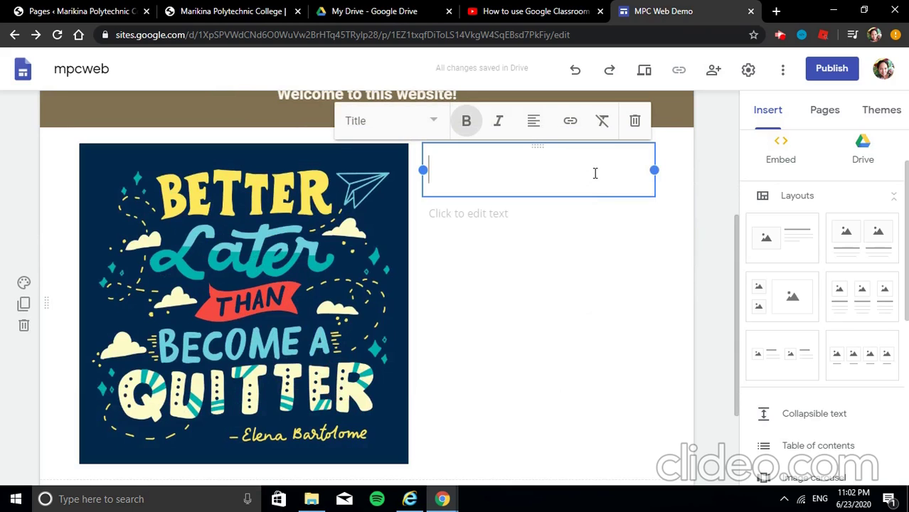
pyautogui.write('I')
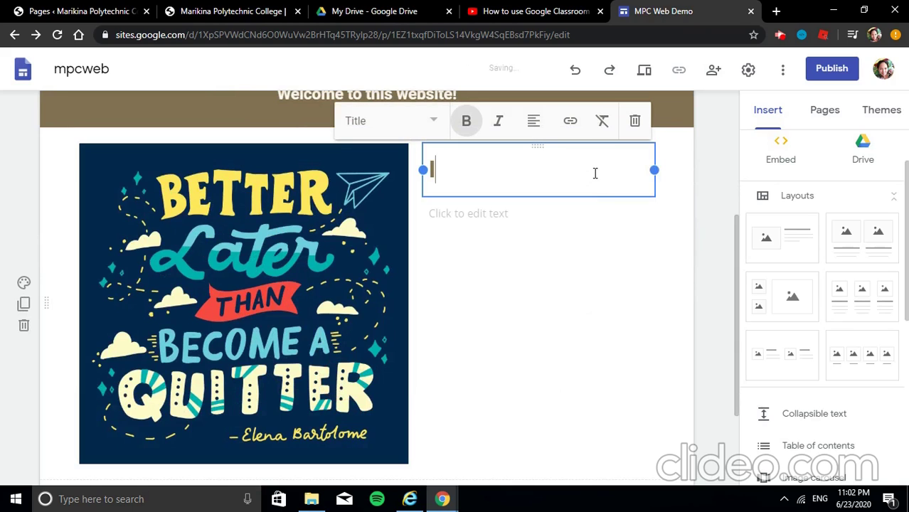
pyautogui.write('ntroduc')
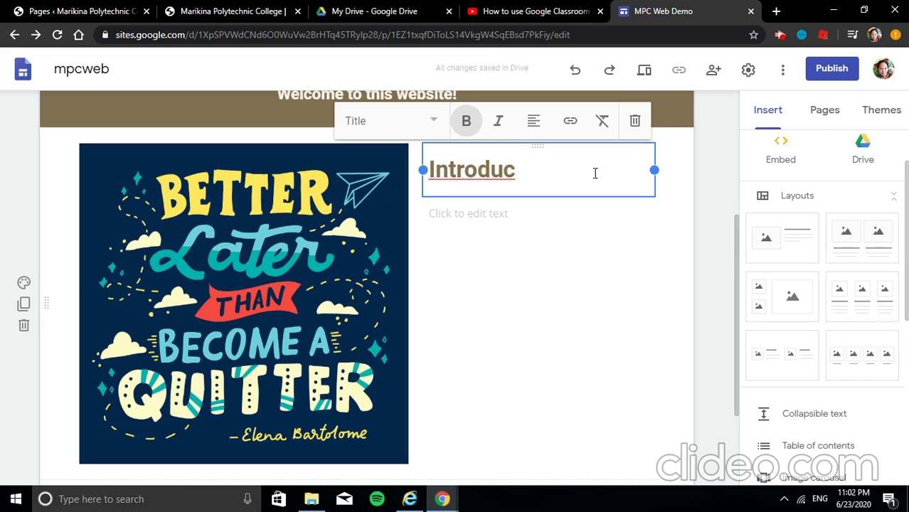
pyautogui.press('BackSpace')
pyautogui.press('BackSpace')
pyautogui.press('BackSpace')
pyautogui.press('BackSpace')
pyautogui.press('BackSpace')
pyautogui.press('BackSpace')
pyautogui.press('BackSpace')
pyautogui.press('BackSpace')
# Enter "Course Description" as the title of the text beside the image
pyautogui.write('C')
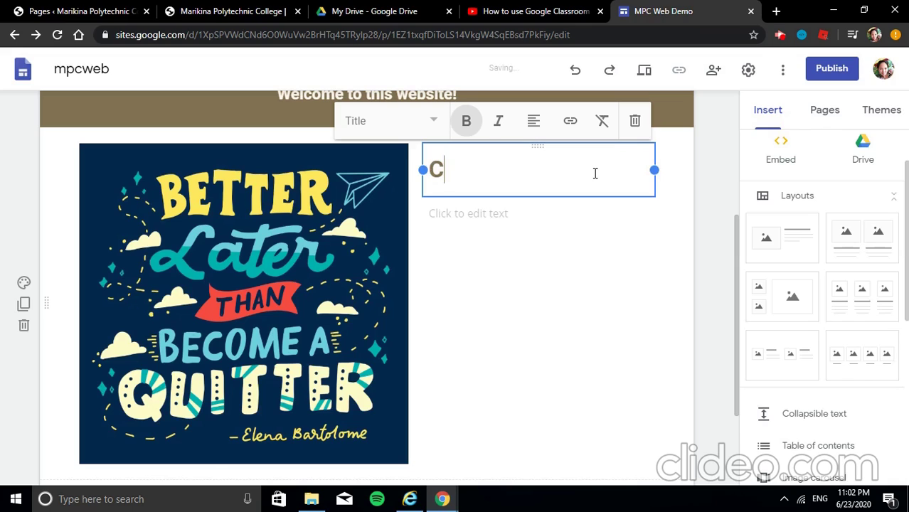
pyautogui.write('ourse De')
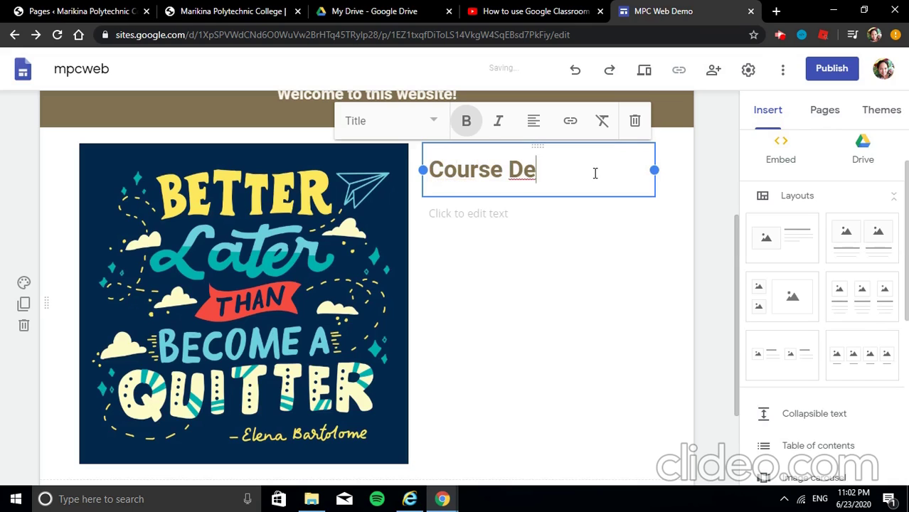
pyautogui.write('scription')
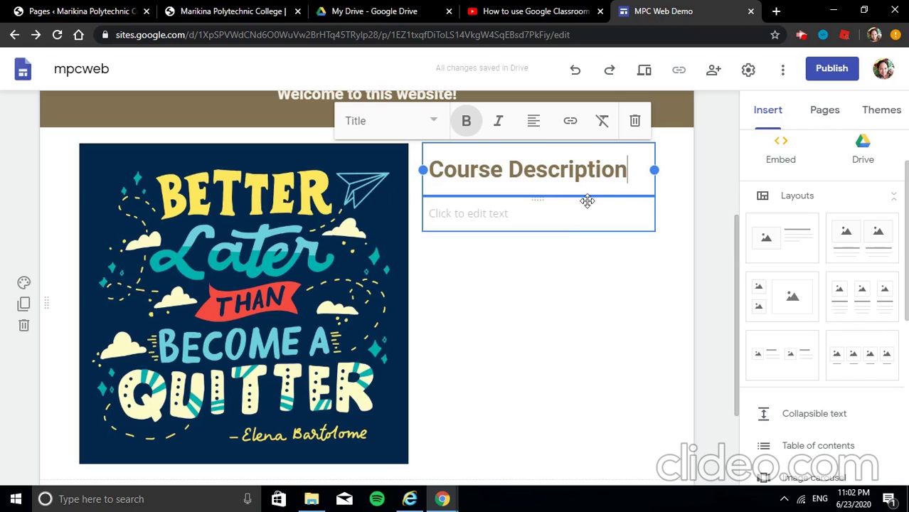
# Enter "This course will...." as the body text under the Course Description title
pyautogui.click(566, 215)
pyautogui.write('The')
pyautogui.press('BackSpace')
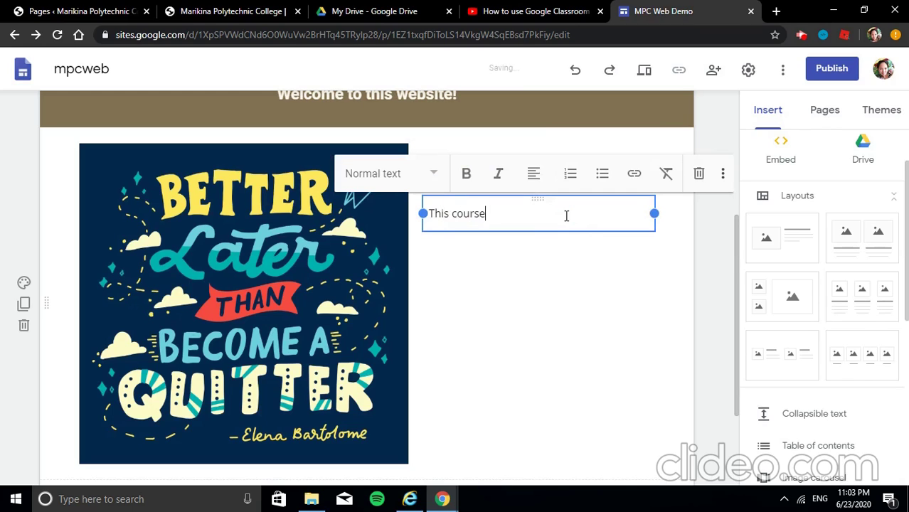
pyautogui.press('BackSpace')
pyautogui.write('will....')
pyautogui.click(569, 257)
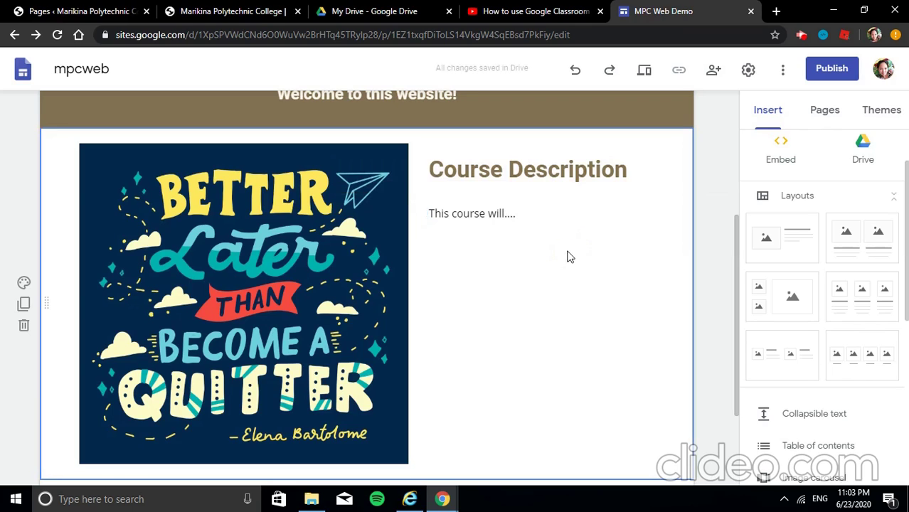
# Change the text style of the Course Description title to Heading
pyautogui.click(547, 169)
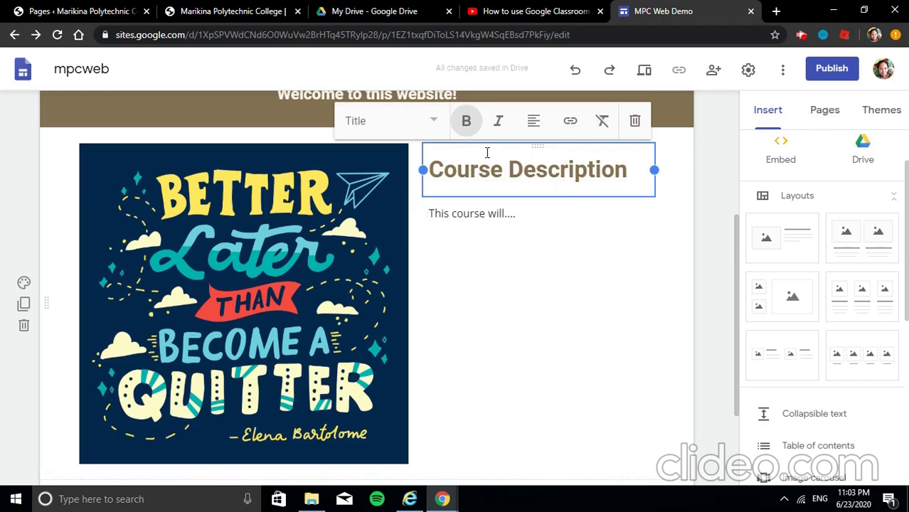
pyautogui.moveTo(433, 170); pyautogui.dragTo(635, 172)
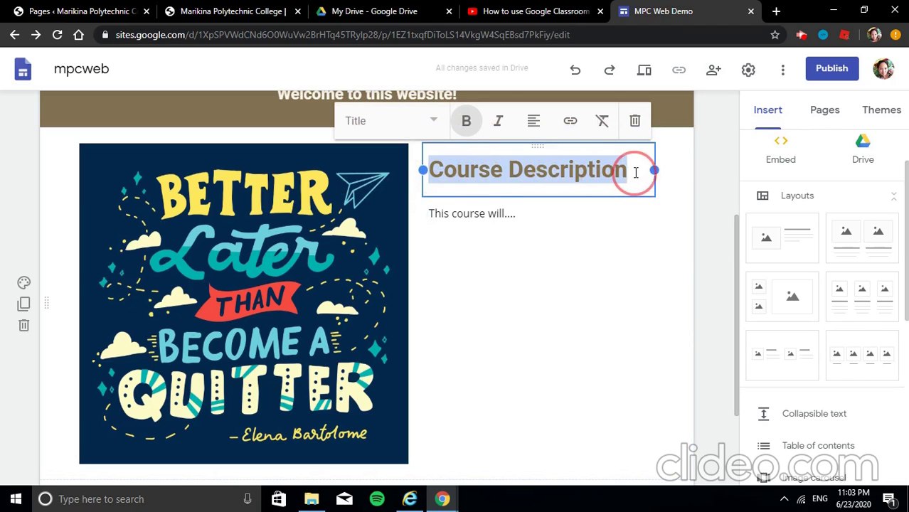
pyautogui.click(433, 122)
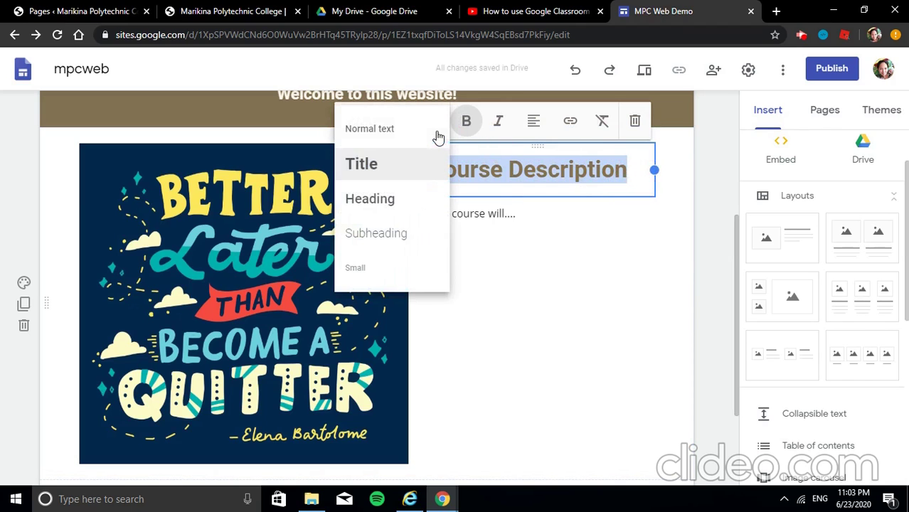
pyautogui.click(407, 212)
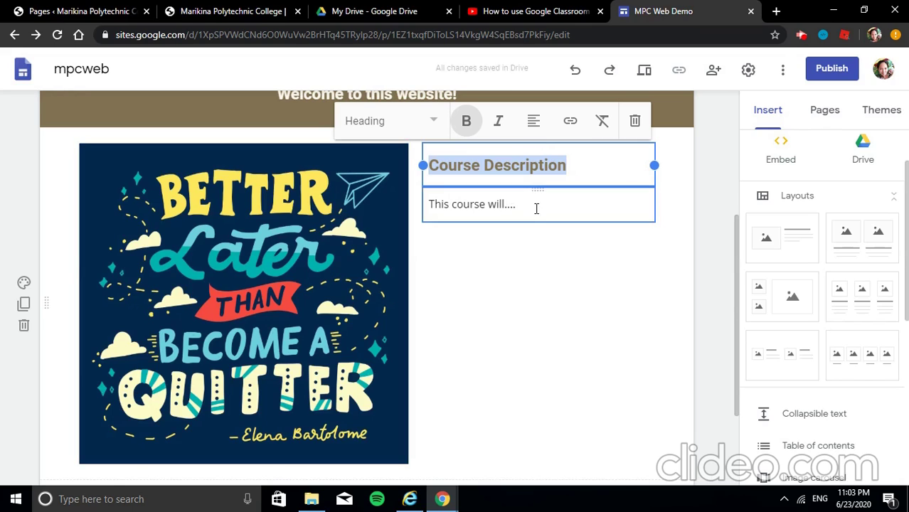
pyautogui.click(575, 326)
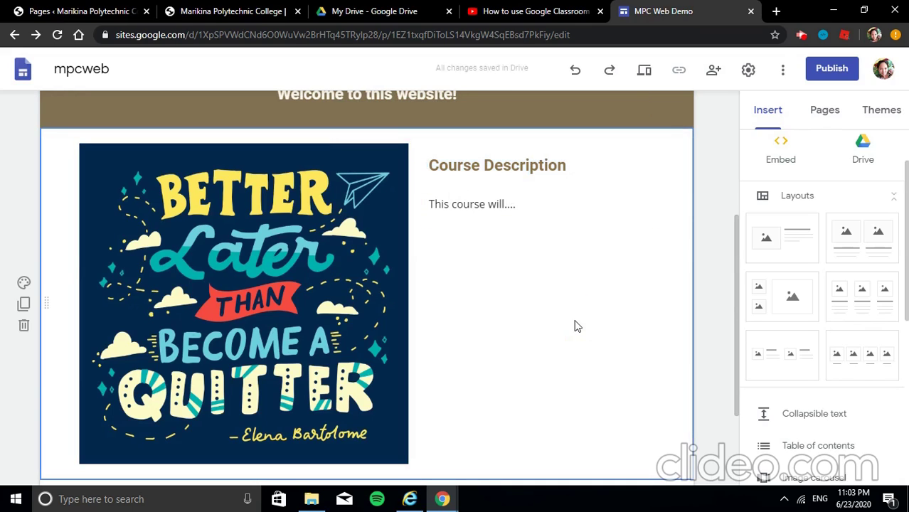
# Try to move the quote image to the other side of the Course Description text
pyautogui.scroll(-2, 362, 331)
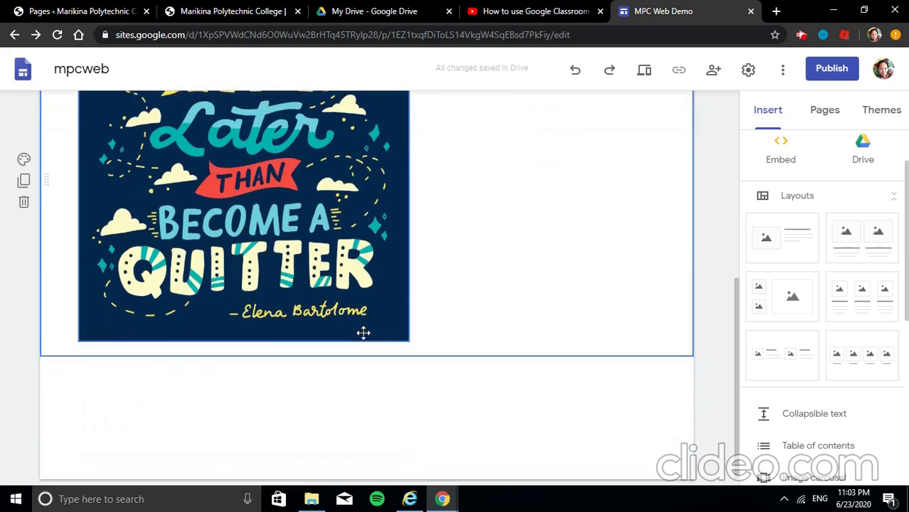
pyautogui.scroll(2, 364, 339)
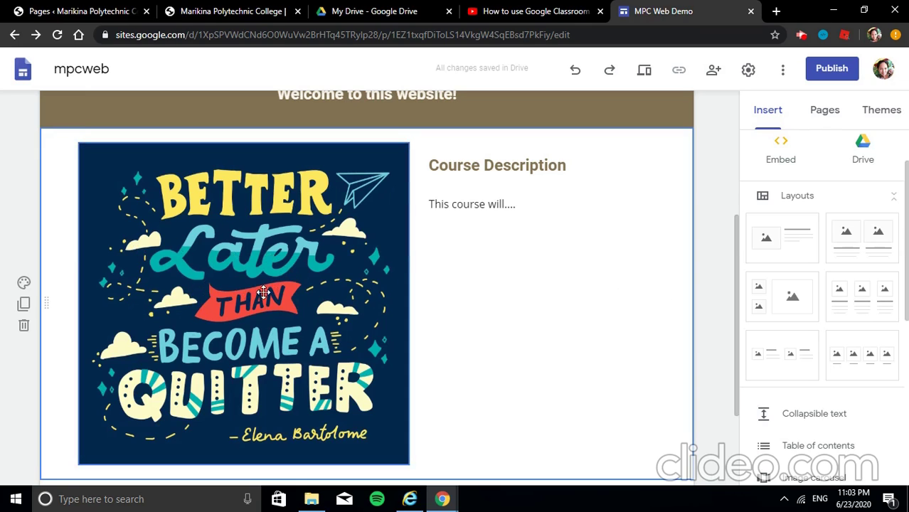
pyautogui.click(236, 290)
pyautogui.moveTo(237, 291); pyautogui.dragTo(530, 198)
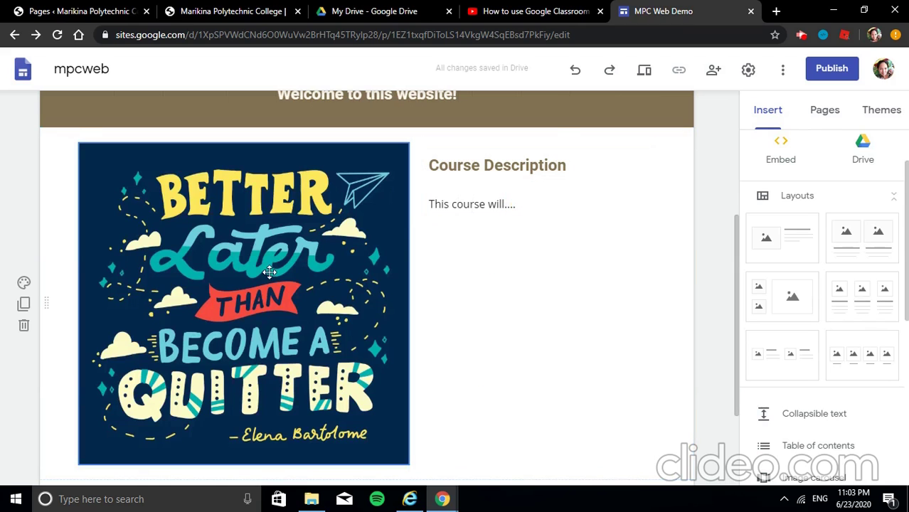
pyautogui.moveTo(267, 272); pyautogui.dragTo(679, 280)
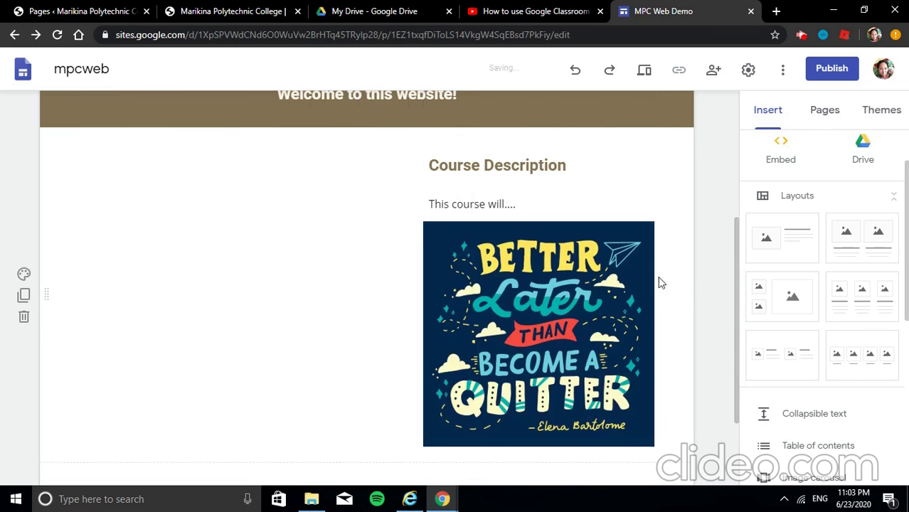
# Try to rearrange the Course Description text and the image below it so that they stand side by side
pyautogui.click(532, 144)
pyautogui.moveTo(532, 144); pyautogui.dragTo(132, 178)
pyautogui.moveTo(234, 298); pyautogui.dragTo(408, 209)
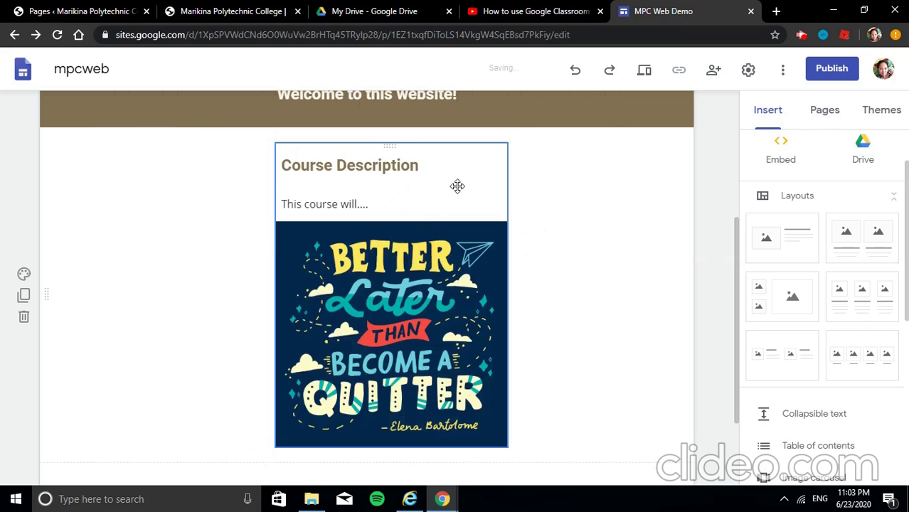
pyautogui.moveTo(390, 149); pyautogui.dragTo(78, 162)
pyautogui.click(146, 265)
pyautogui.moveTo(146, 264); pyautogui.dragTo(433, 183)
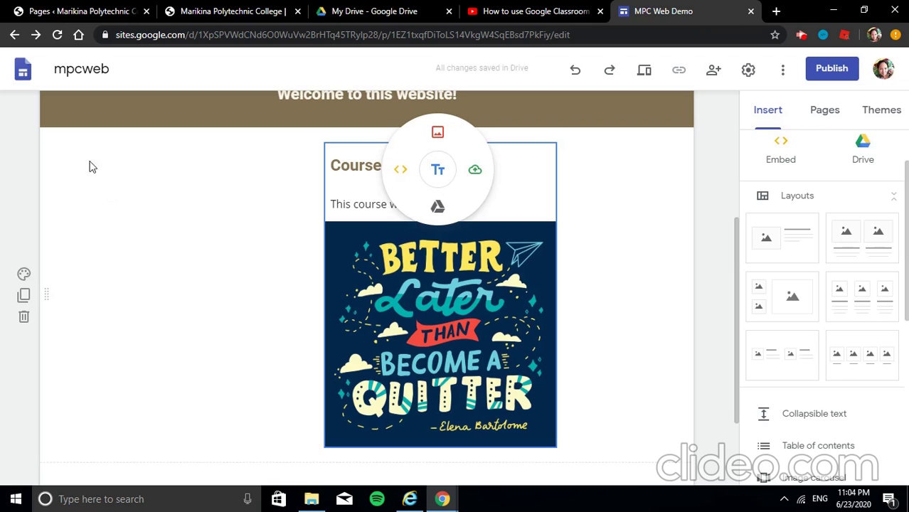
# Undo the moves of the image and text group back to the layout with the image left of the text
pyautogui.click(574, 71)
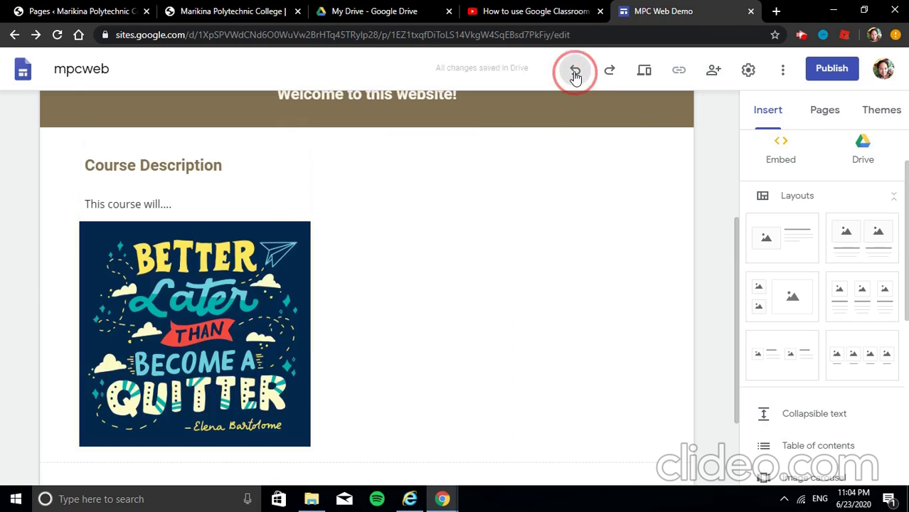
pyautogui.click(574, 71)
pyautogui.click(575, 72)
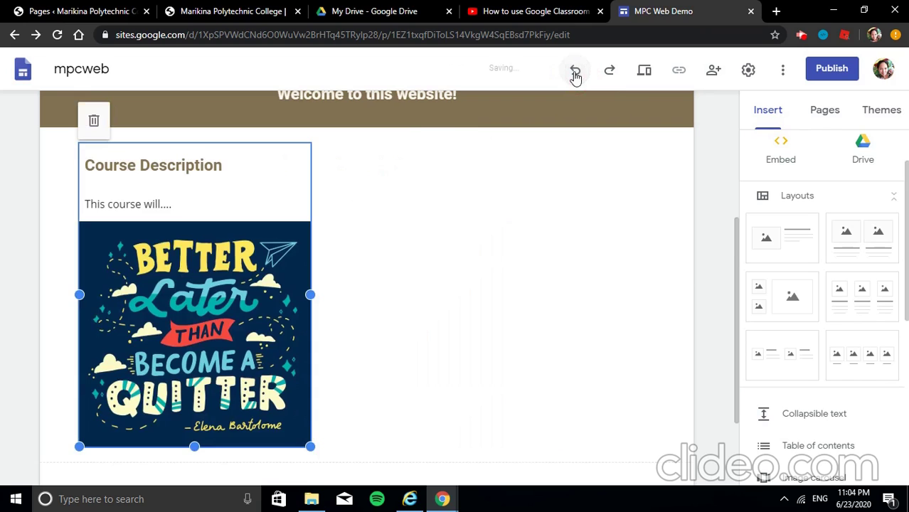
pyautogui.click(575, 72)
pyautogui.click(574, 71)
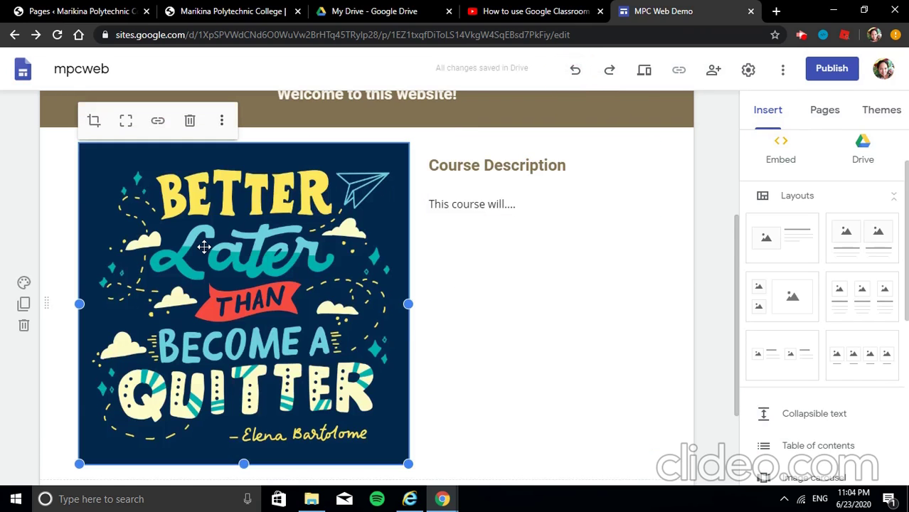
# Move the quote image to the right edge of its section so the Course Description text sits on its left
pyautogui.click(250, 289)
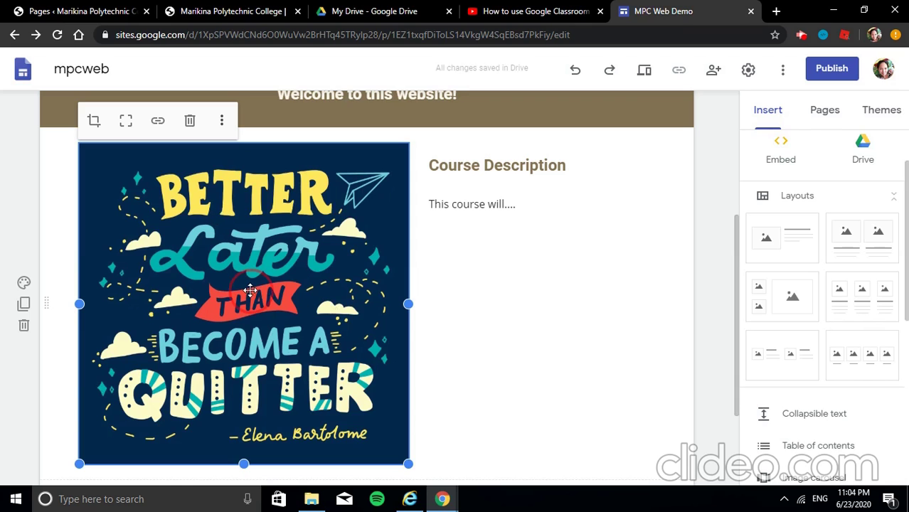
pyautogui.moveTo(249, 290); pyautogui.dragTo(685, 207)
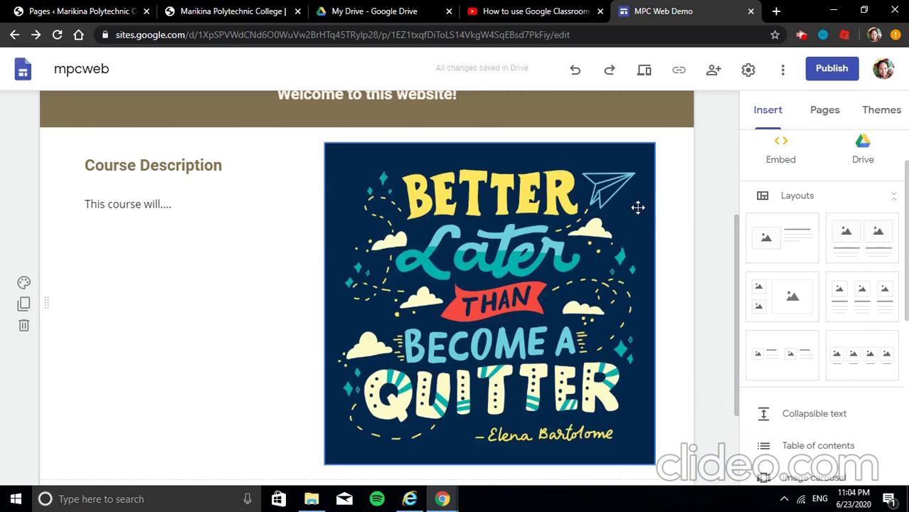
pyautogui.click(424, 254)
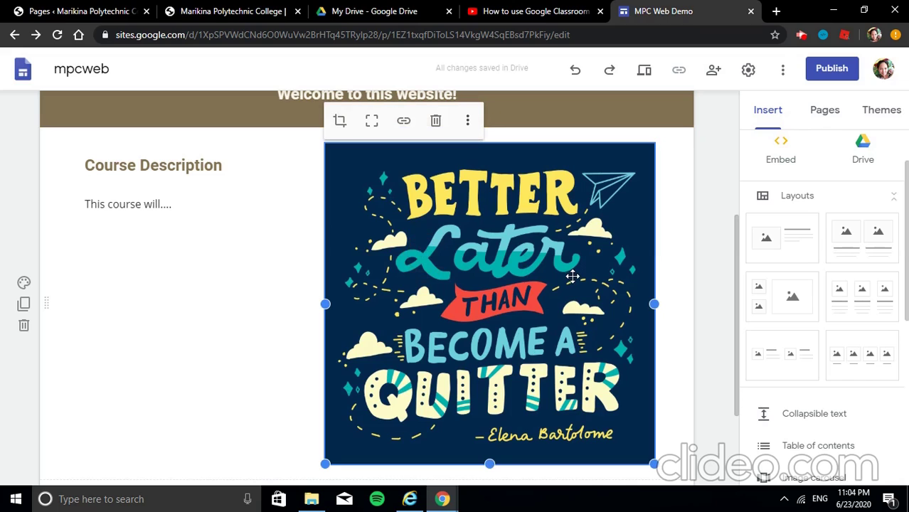
pyautogui.click(131, 166)
pyautogui.click(134, 209)
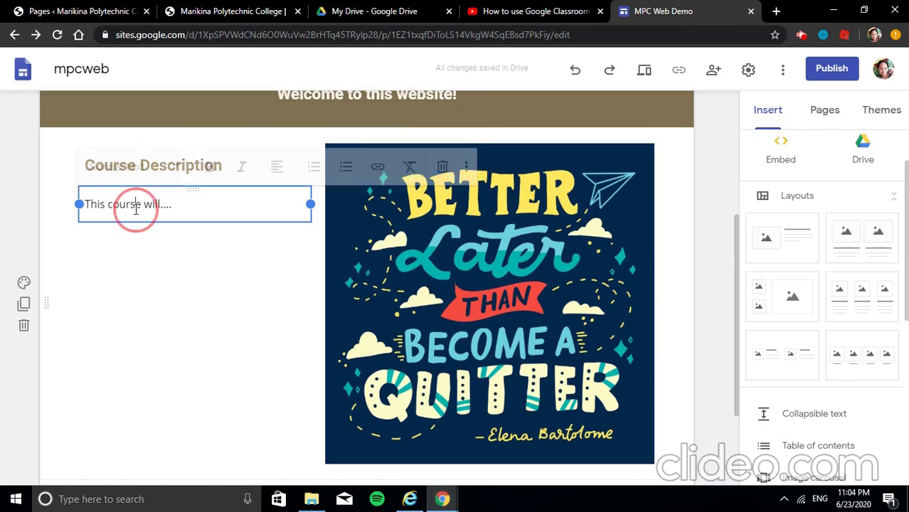
pyautogui.click(502, 270)
# Try to upload webinar2.jpg through webinar8.jpg from the webinar files folder into a new image carousel
pyautogui.scroll(-2, 504, 271)
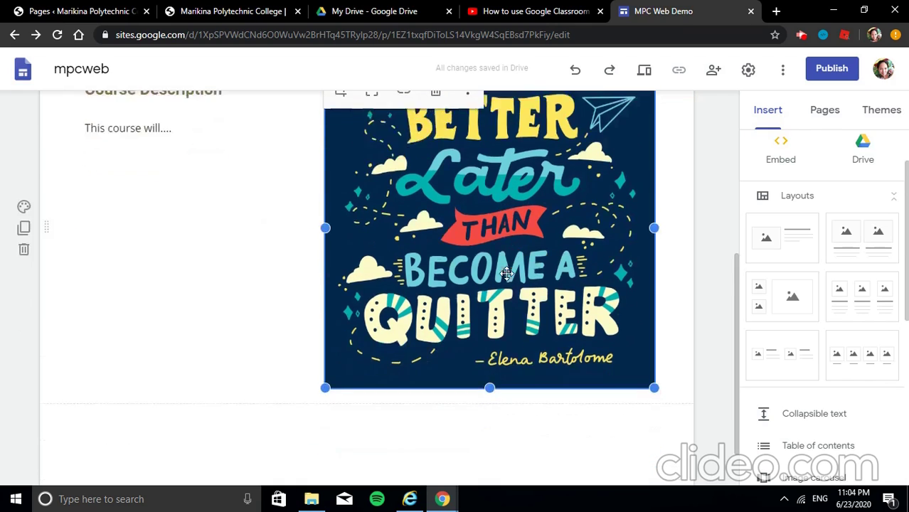
pyautogui.scroll(3, 506, 273)
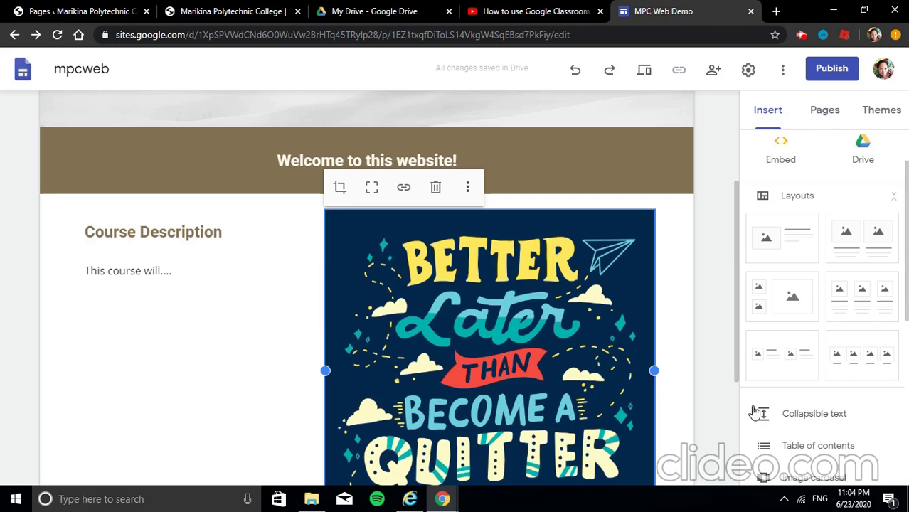
pyautogui.scroll(-1, 782, 409)
pyautogui.scroll(-3, 551, 345)
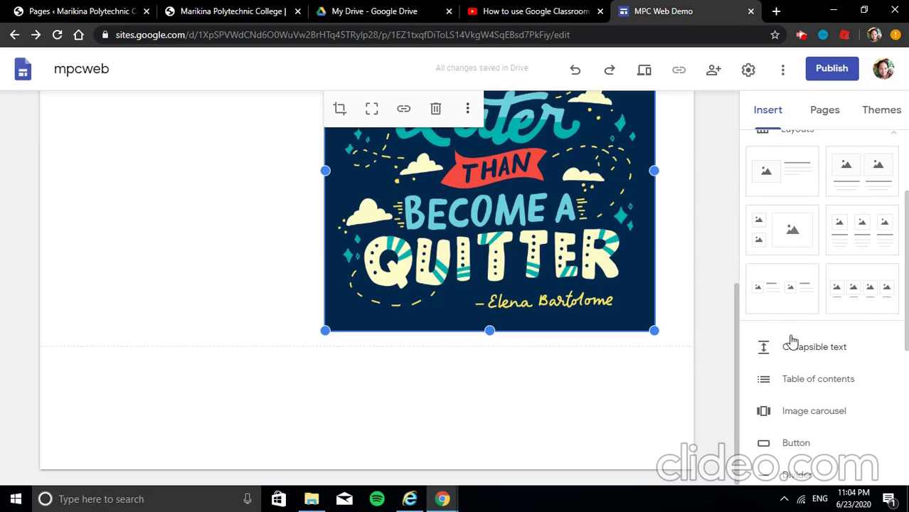
pyautogui.scroll(-2, 791, 342)
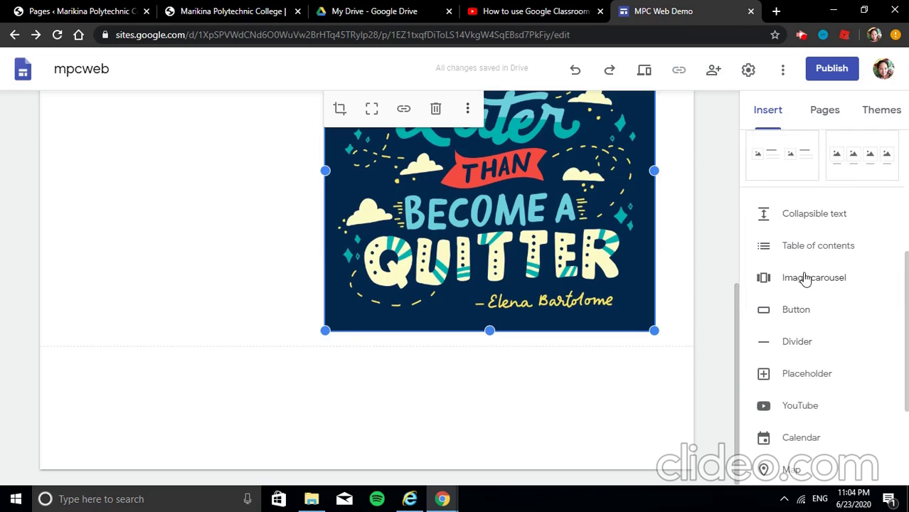
pyautogui.click(833, 282)
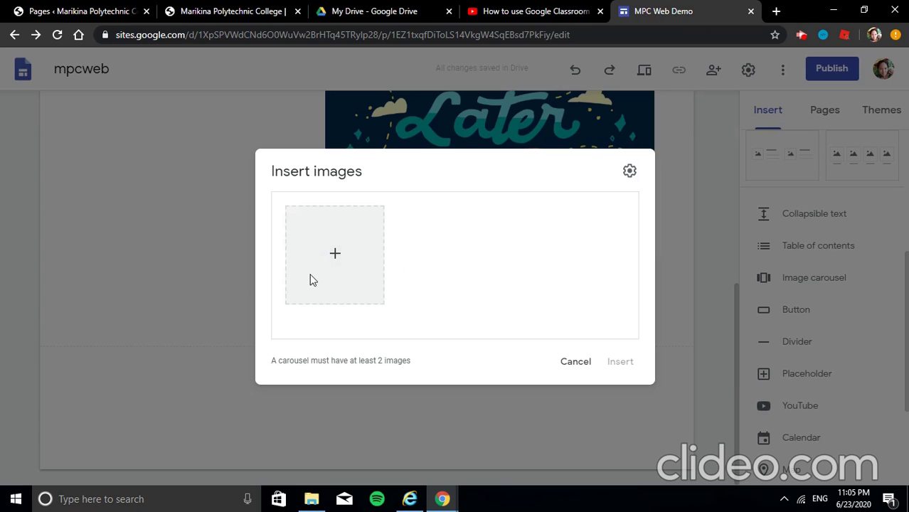
pyautogui.click(334, 263)
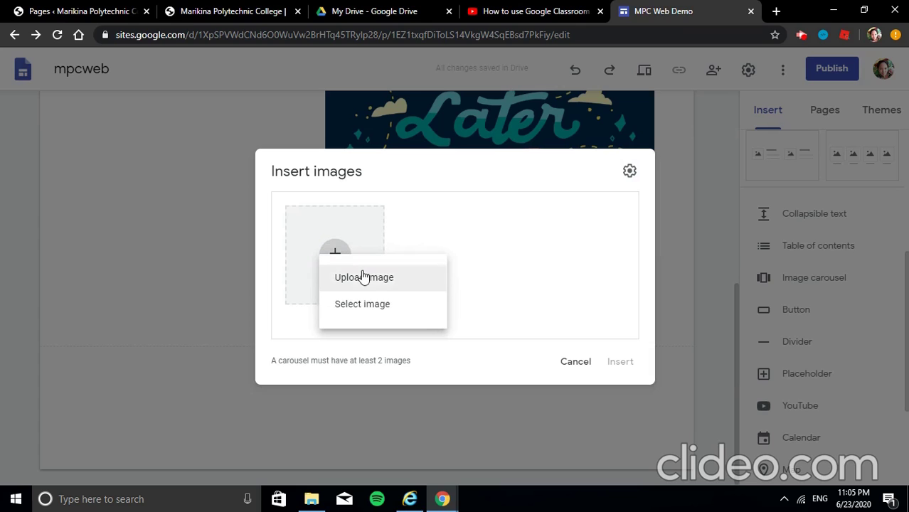
pyautogui.click(362, 275)
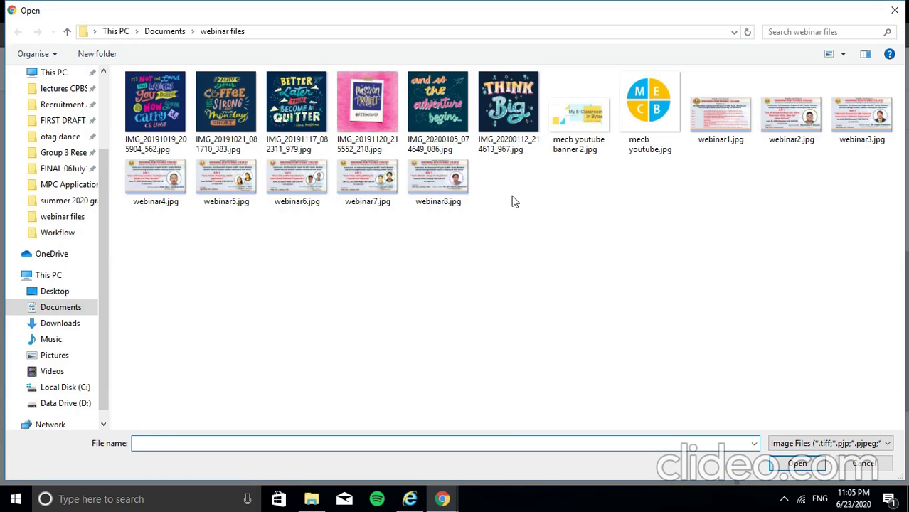
pyautogui.click(803, 114)
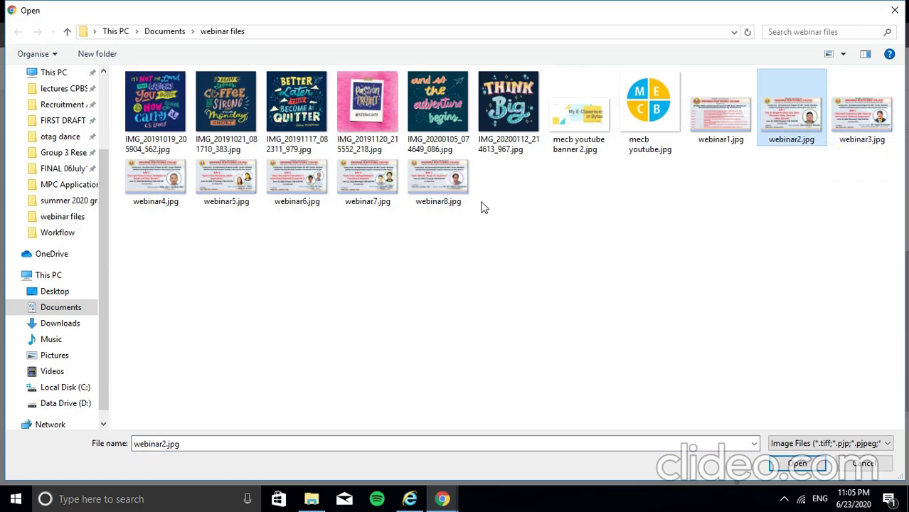
pyautogui.click(442, 187)
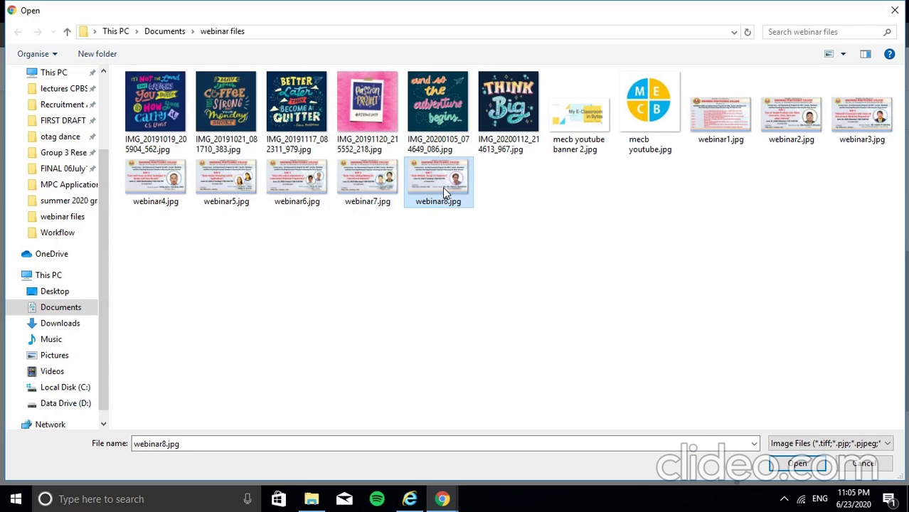
pyautogui.keyDown('ctrl'); pyautogui.click(367, 181); pyautogui.keyUp('ctrl')
pyautogui.keyDown('ctrl'); pyautogui.click(297, 181); pyautogui.keyUp('ctrl')
pyautogui.keyDown('ctrl'); pyautogui.click(242, 183); pyautogui.keyUp('ctrl')
pyautogui.keyDown('ctrl'); pyautogui.click(150, 186); pyautogui.keyUp('ctrl')
pyautogui.keyDown('ctrl'); pyautogui.click(851, 148); pyautogui.keyUp('ctrl')
pyautogui.keyDown('ctrl'); pyautogui.click(790, 114); pyautogui.keyUp('ctrl')
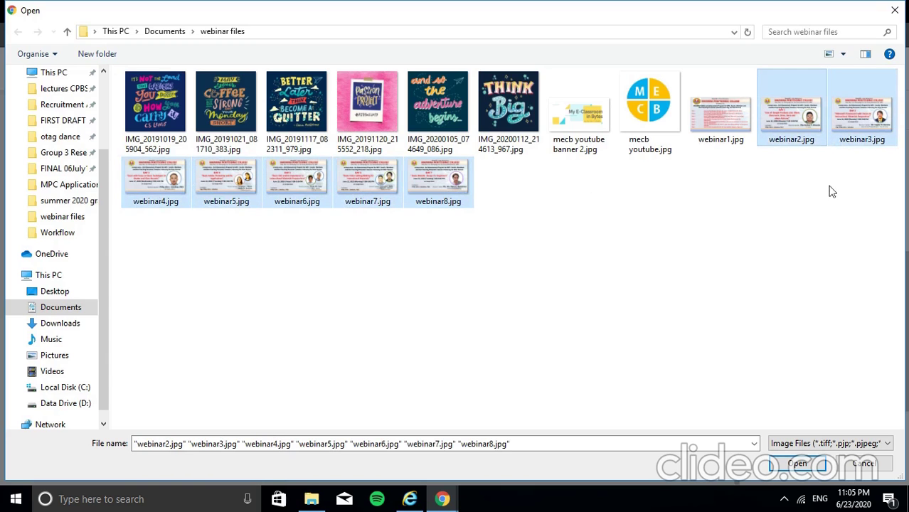
pyautogui.click(795, 463)
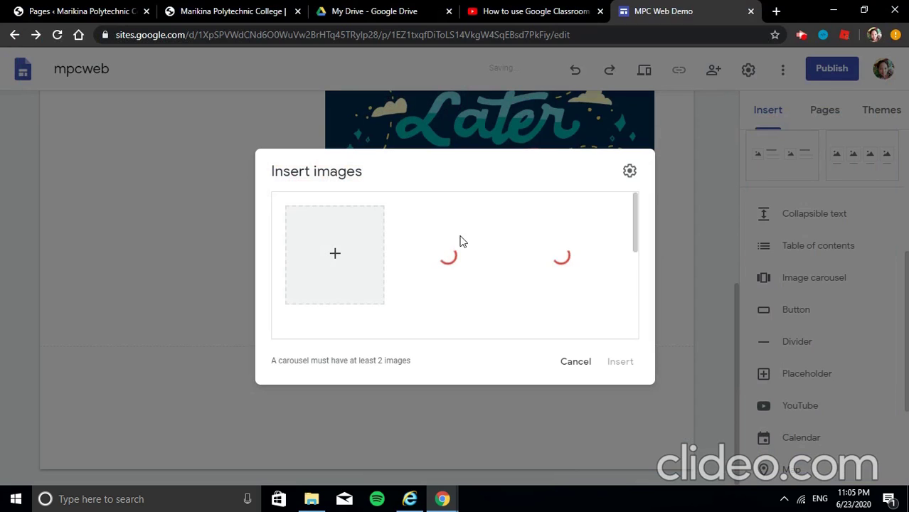
pyautogui.scroll(-3, 577, 265)
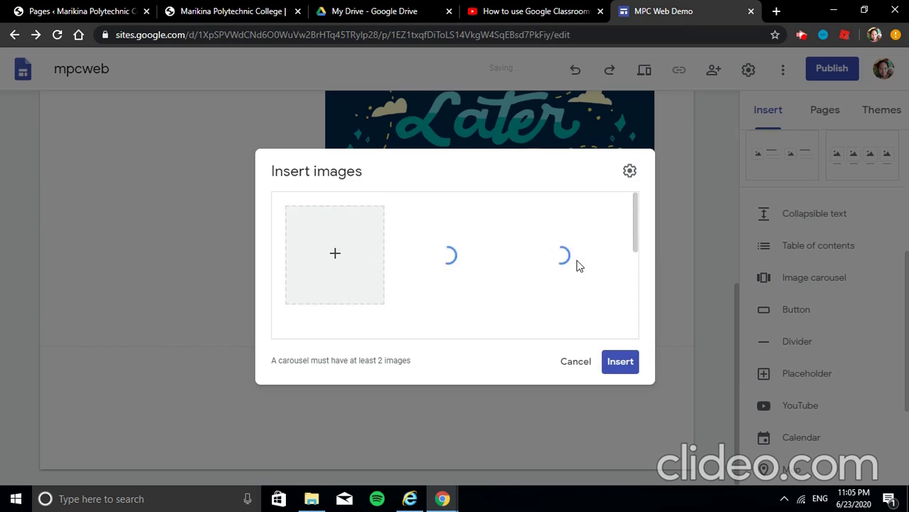
pyautogui.scroll(-3, 577, 265)
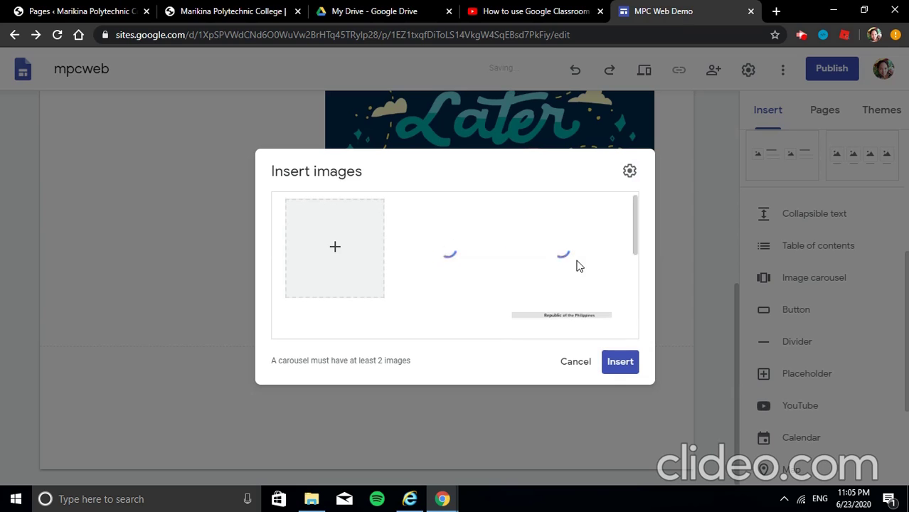
pyautogui.scroll(-3, 577, 265)
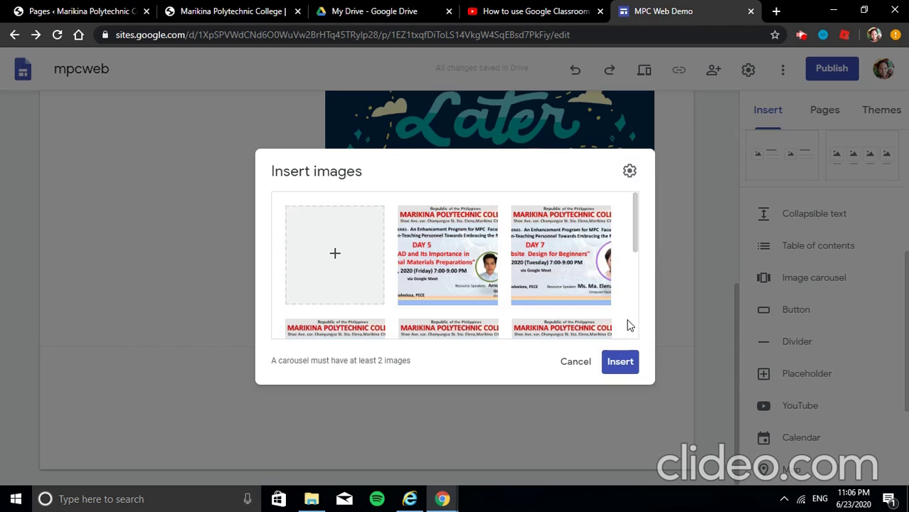
# Try to set the new carousel to auto start with a Slow transition speed
pyautogui.click(629, 173)
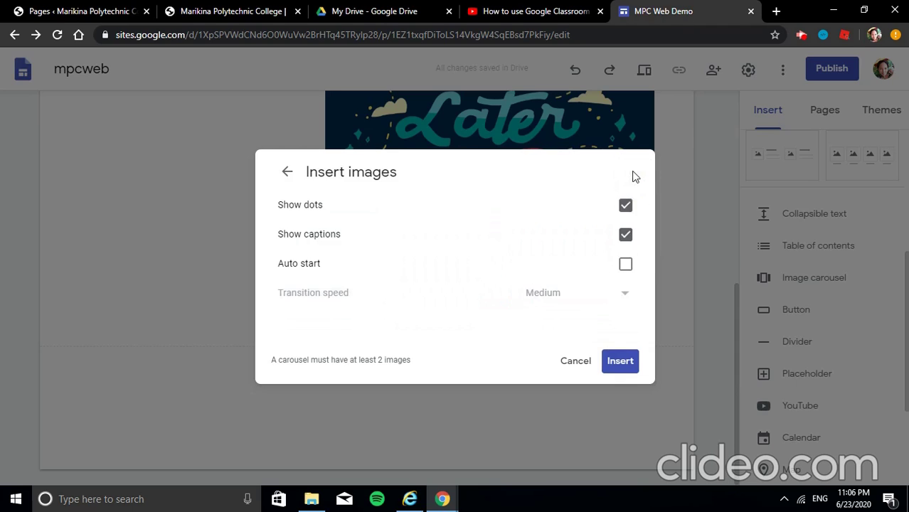
pyautogui.click(625, 269)
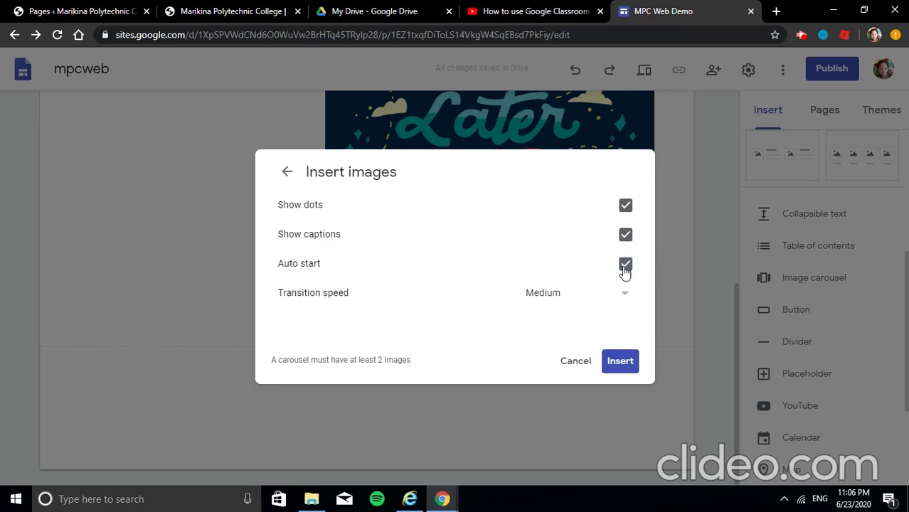
pyautogui.click(625, 298)
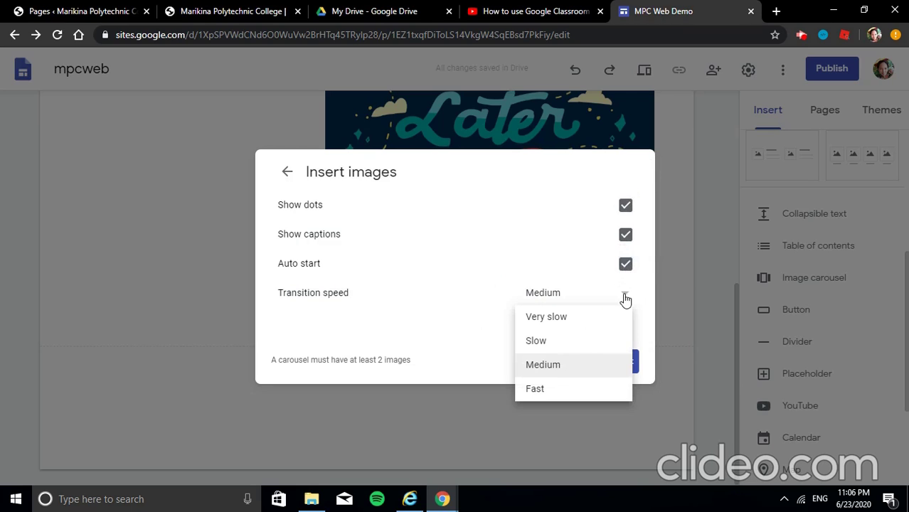
pyautogui.click(559, 342)
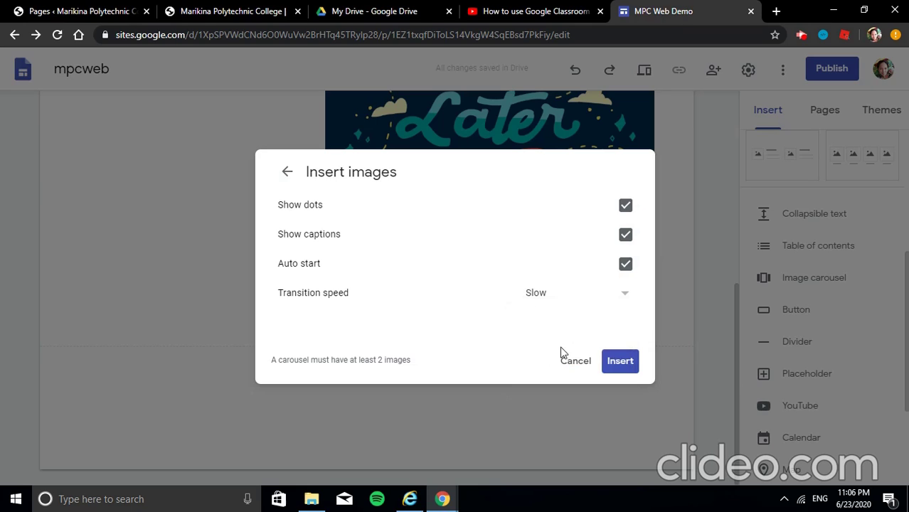
pyautogui.click(624, 297)
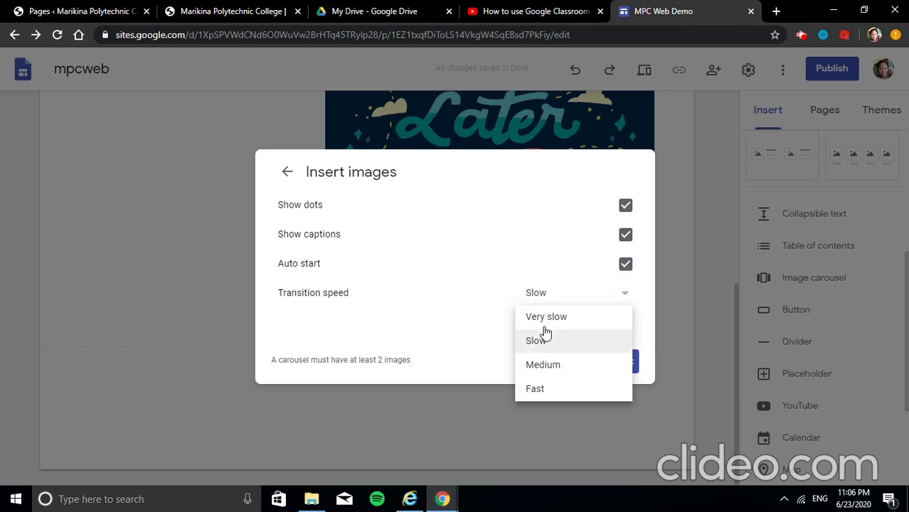
pyautogui.click(660, 382)
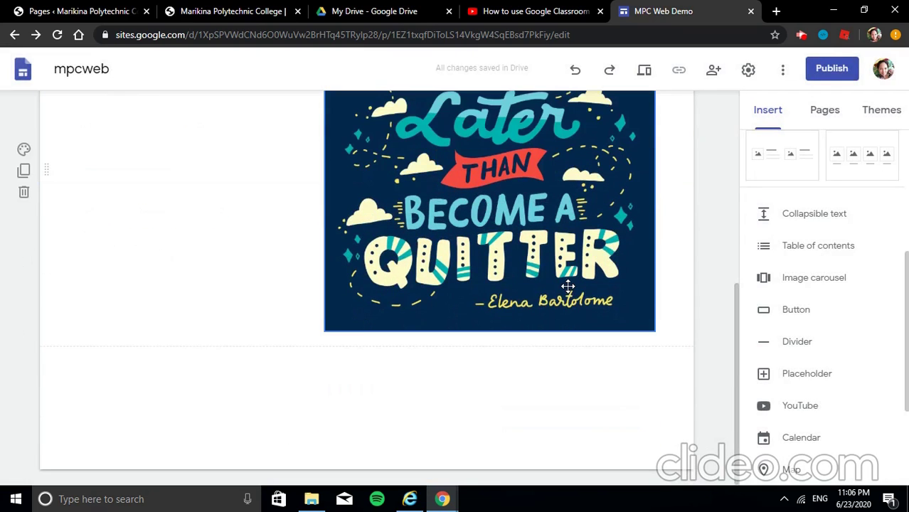
# Start a new image carousel and upload webinar2.jpg through webinar7.jpg from the webinar files folder as its images
pyautogui.click(803, 282)
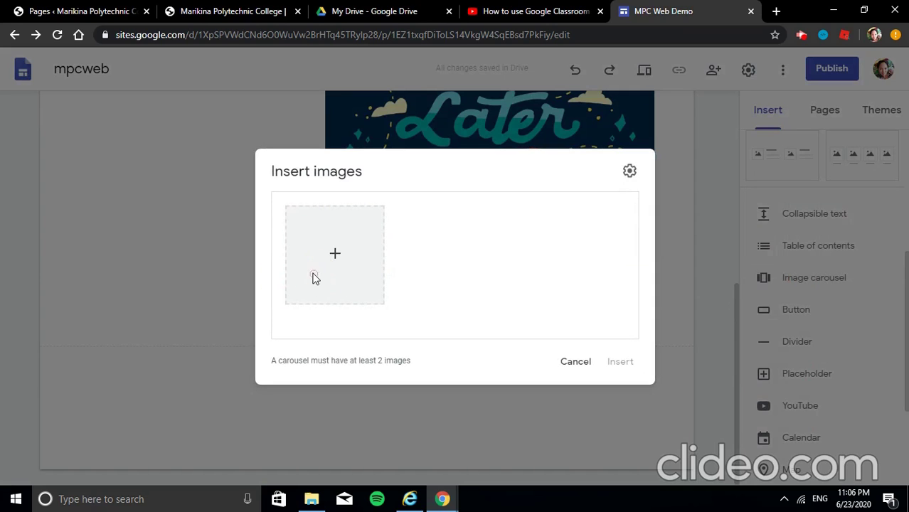
pyautogui.click(344, 256)
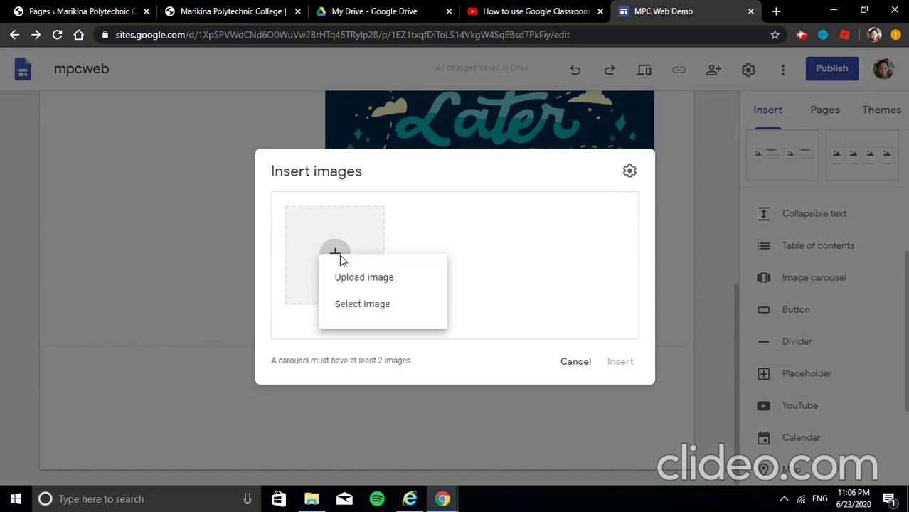
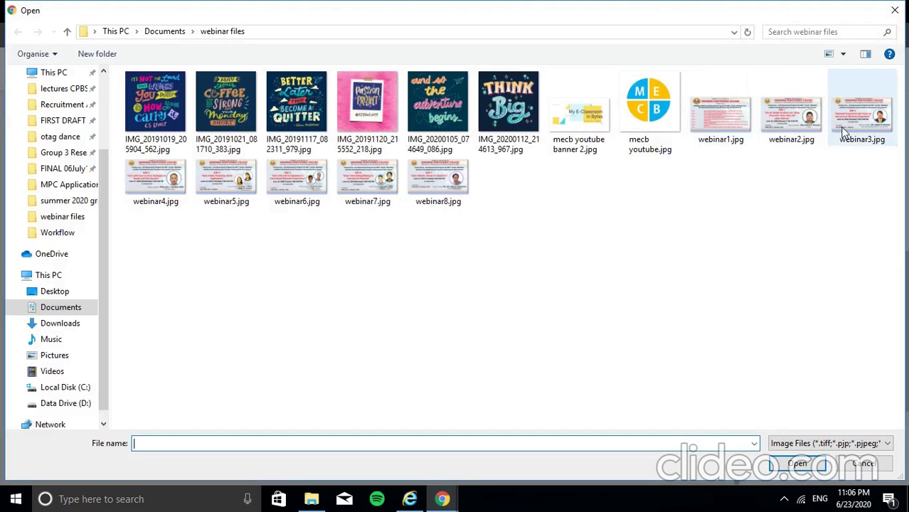
pyautogui.click(801, 130)
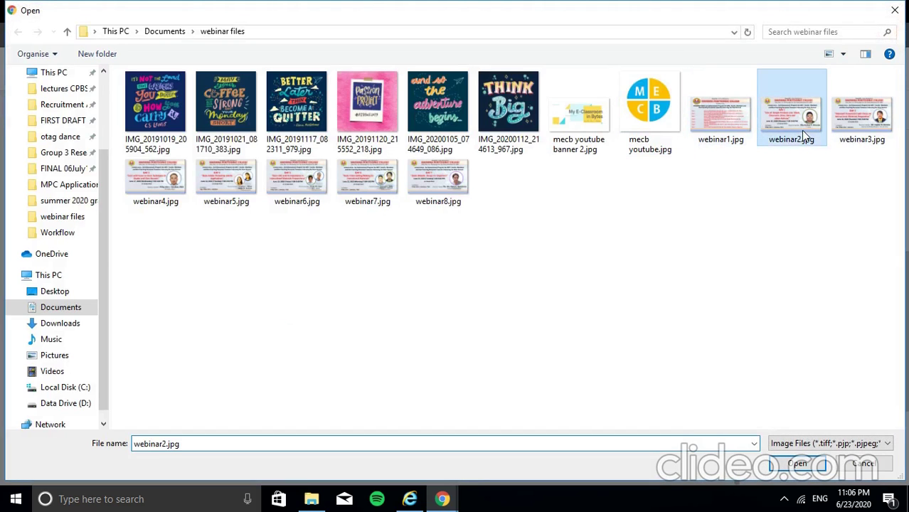
pyautogui.click(846, 131)
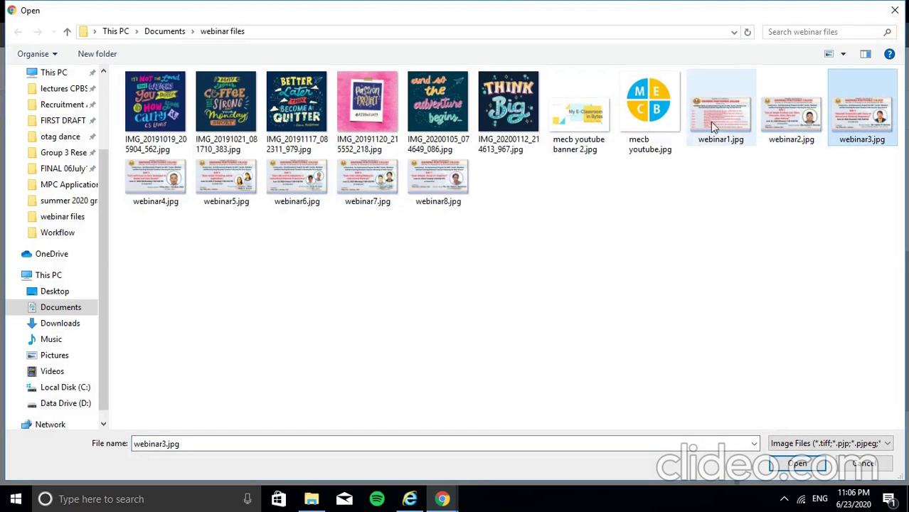
pyautogui.click(785, 121)
pyautogui.keyDown('ctrl'); pyautogui.click(846, 123); pyautogui.keyUp('ctrl')
pyautogui.keyDown('ctrl'); pyautogui.click(154, 179); pyautogui.keyUp('ctrl')
pyautogui.keyDown('ctrl'); pyautogui.click(226, 179); pyautogui.keyUp('ctrl')
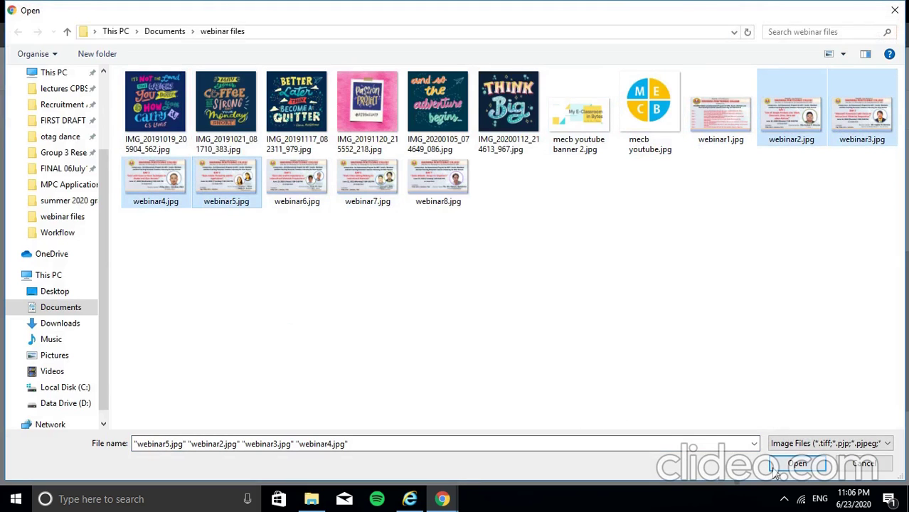
pyautogui.keyDown('ctrl'); pyautogui.click(296, 180); pyautogui.keyUp('ctrl')
pyautogui.keyDown('ctrl'); pyautogui.click(368, 179); pyautogui.keyUp('ctrl')
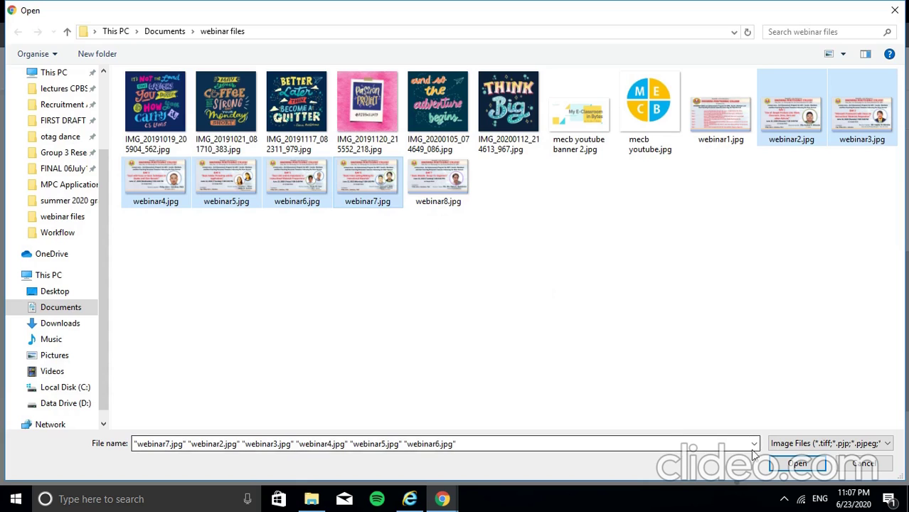
pyautogui.click(796, 462)
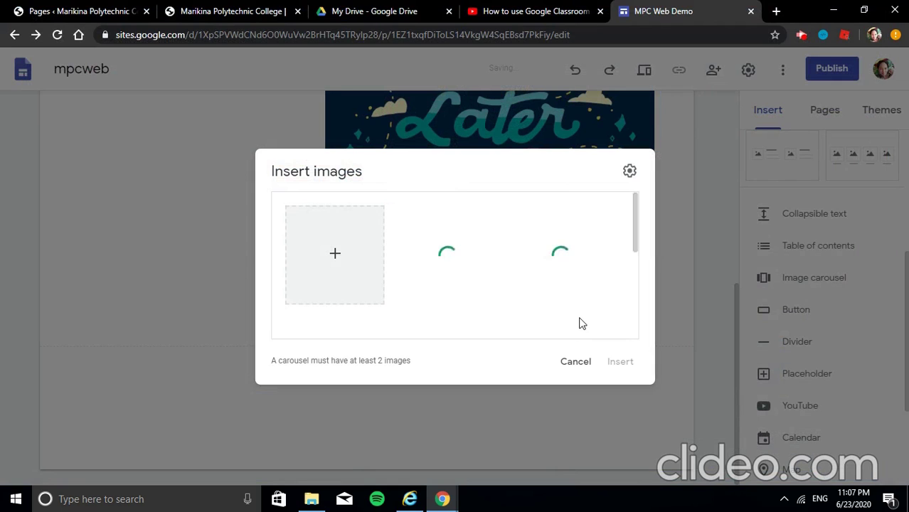
pyautogui.scroll(-1, 563, 290)
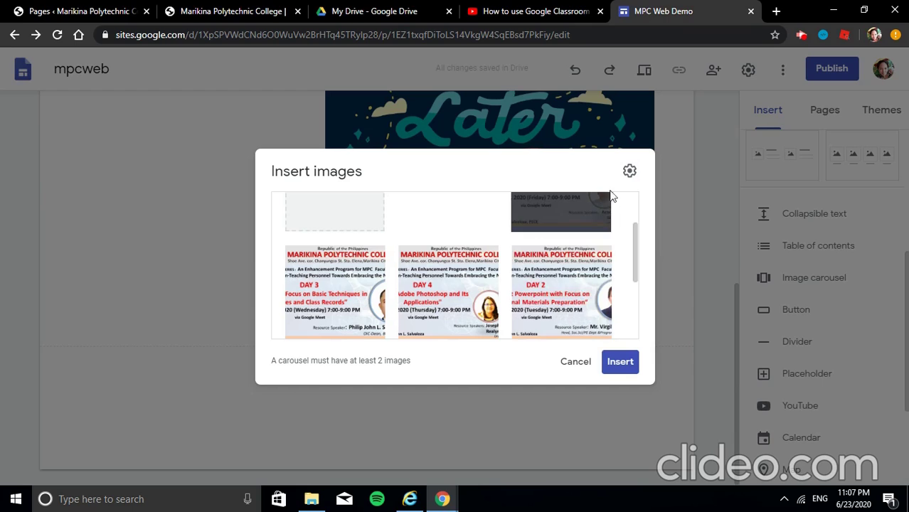
# Turn on auto start with a Slow transition speed and insert the carousel into the page
pyautogui.click(629, 172)
pyautogui.click(625, 263)
pyautogui.click(625, 291)
pyautogui.click(579, 341)
pyautogui.click(617, 364)
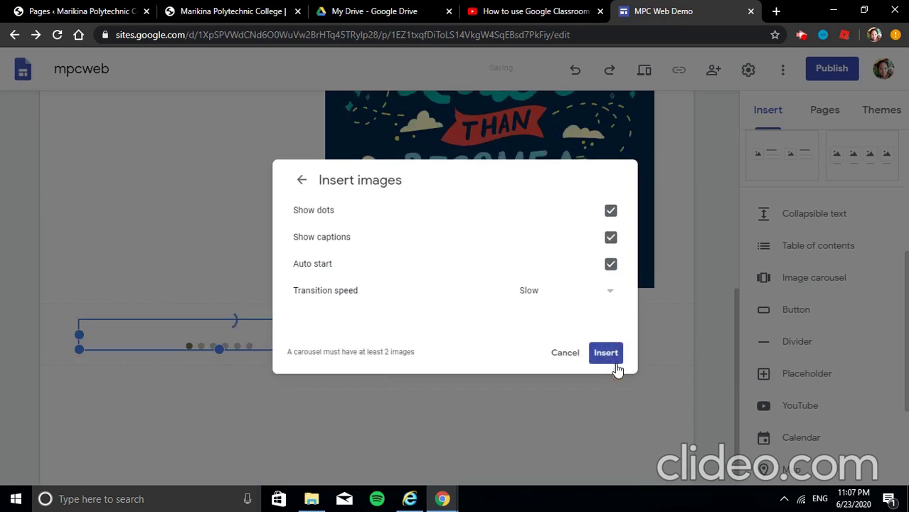
# Enlarge the image carousel to the full content width and make it tall enough to fit the whole webinar poster
pyautogui.scroll(-1, 613, 366)
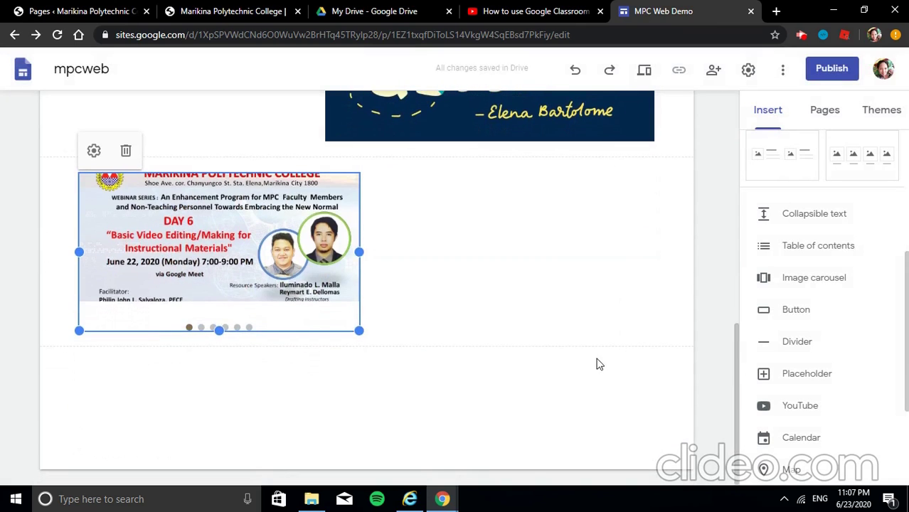
pyautogui.click(358, 330)
pyautogui.moveTo(359, 330); pyautogui.dragTo(602, 351)
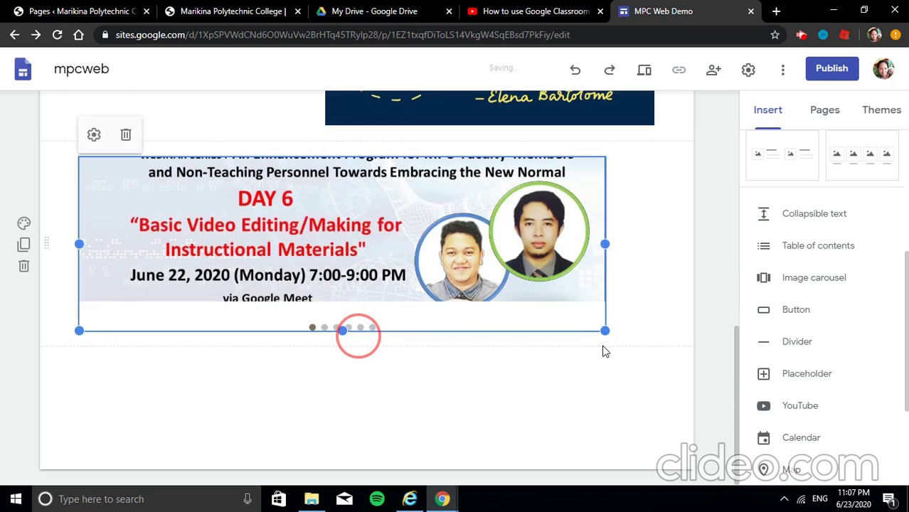
pyautogui.moveTo(344, 327); pyautogui.dragTo(349, 404)
pyautogui.scroll(3, 465, 384)
pyautogui.scroll(-3, 391, 361)
pyautogui.moveTo(341, 330); pyautogui.dragTo(339, 393)
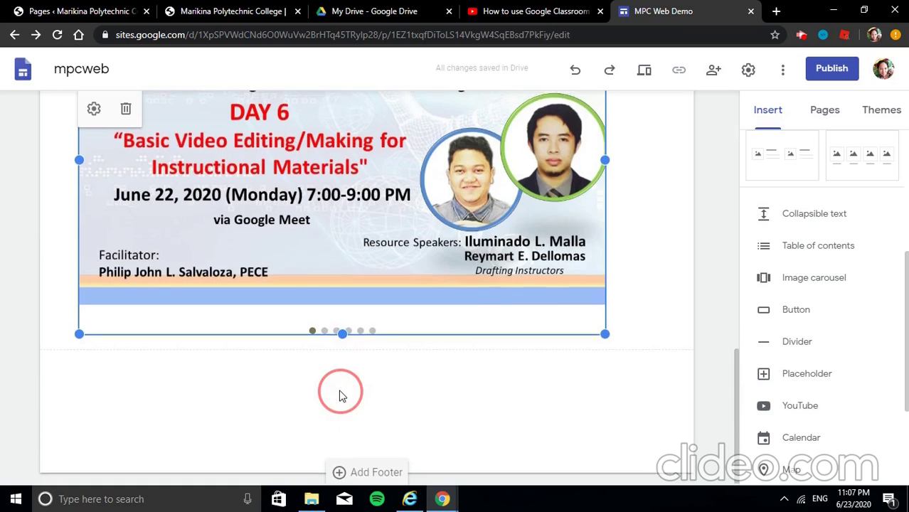
pyautogui.scroll(2, 340, 393)
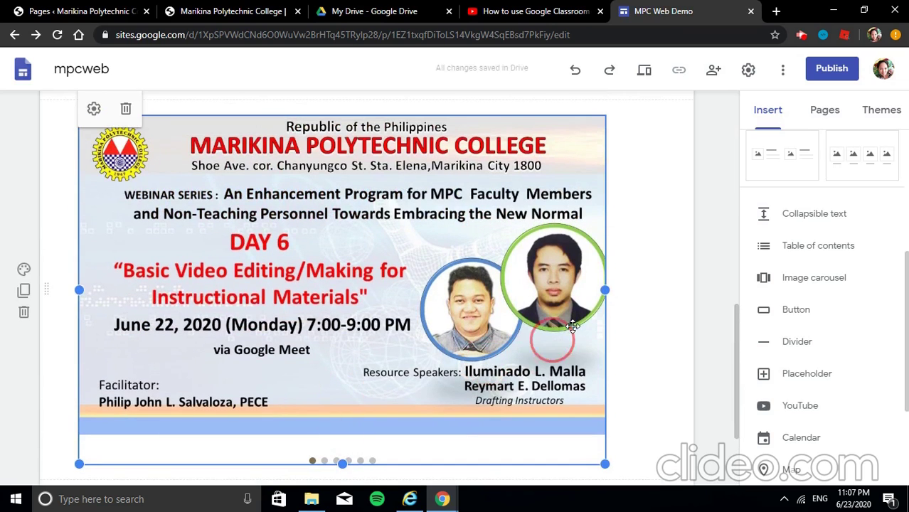
pyautogui.moveTo(600, 283); pyautogui.dragTo(656, 290)
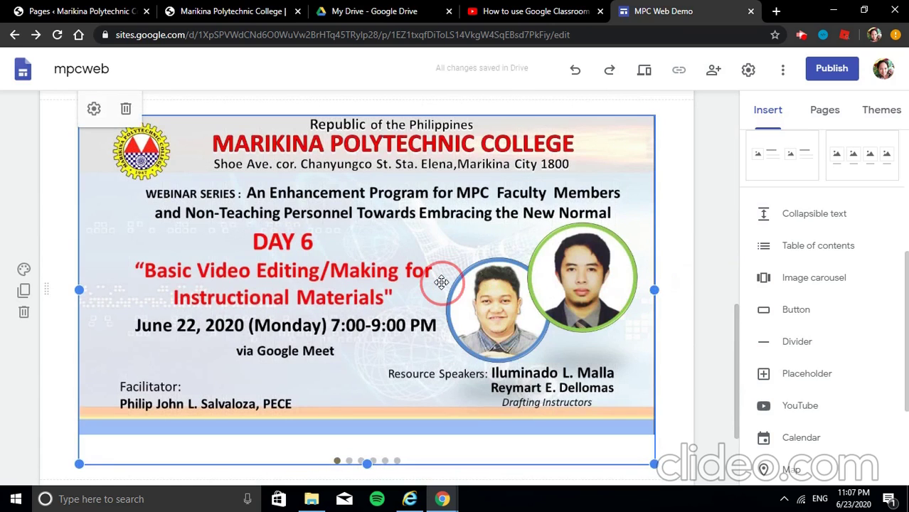
# Preview the site and check that the webinar image carousel advances through its slides, and return to editing
pyautogui.moveTo(441, 282); pyautogui.dragTo(214, 218)
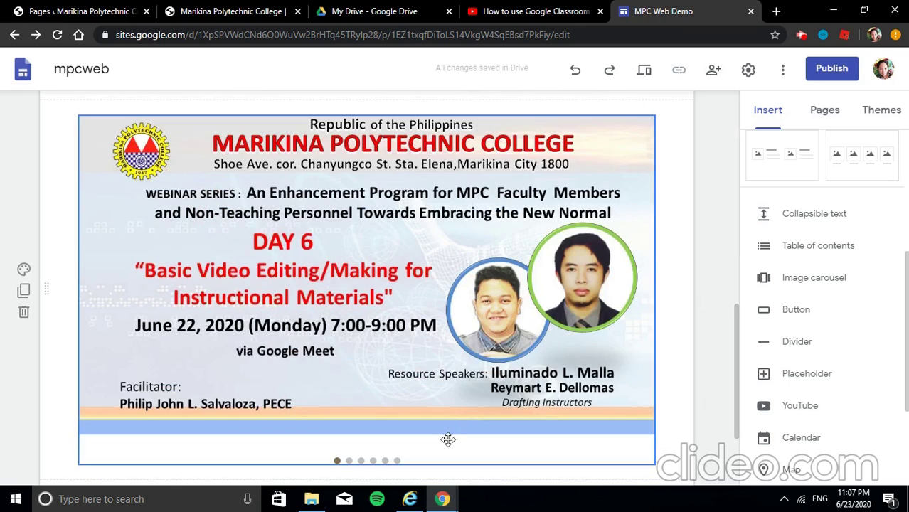
pyautogui.click(647, 70)
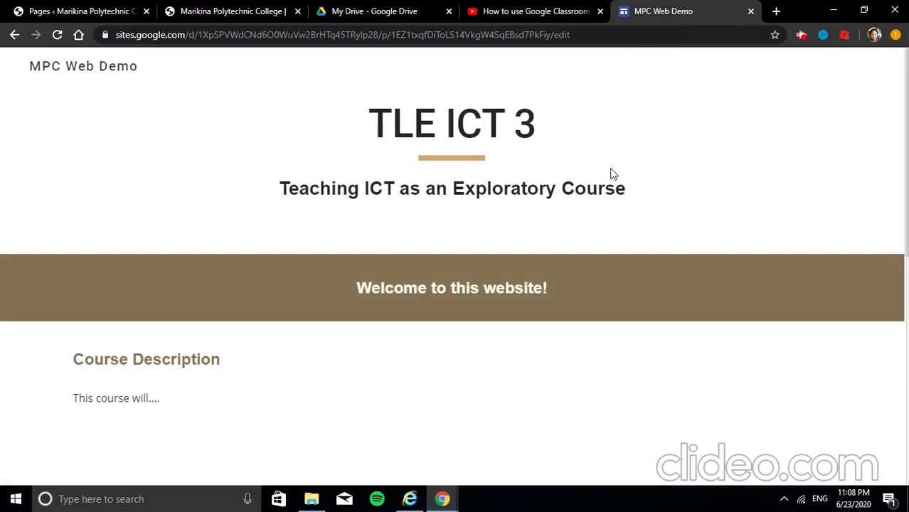
pyautogui.scroll(-8, 611, 171)
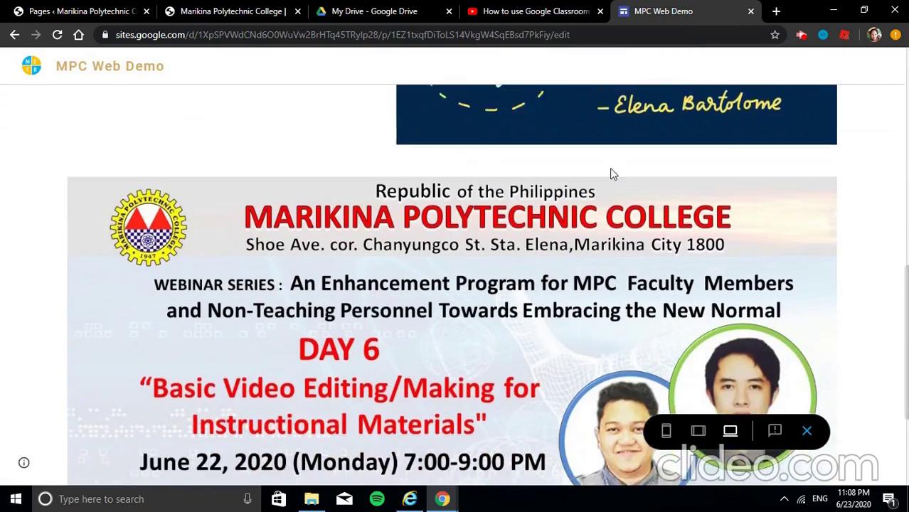
pyautogui.scroll(-2, 610, 173)
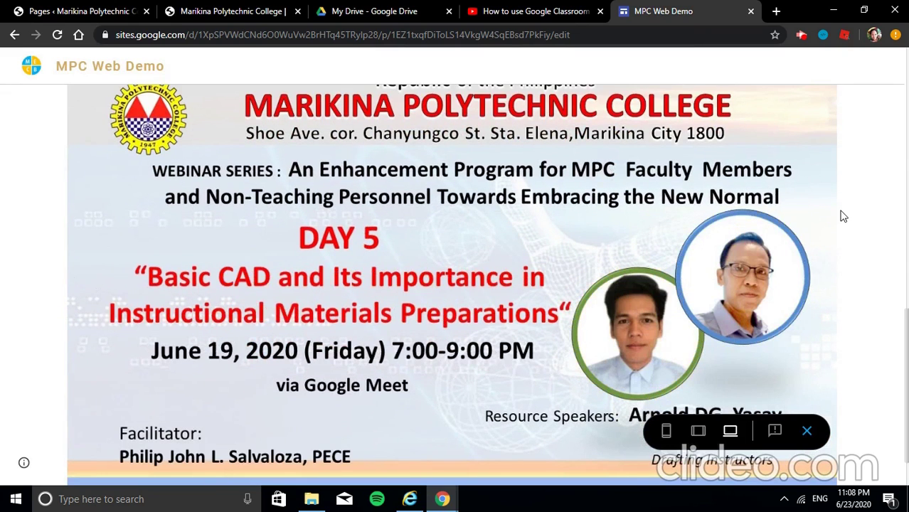
pyautogui.scroll(1, 521, 235)
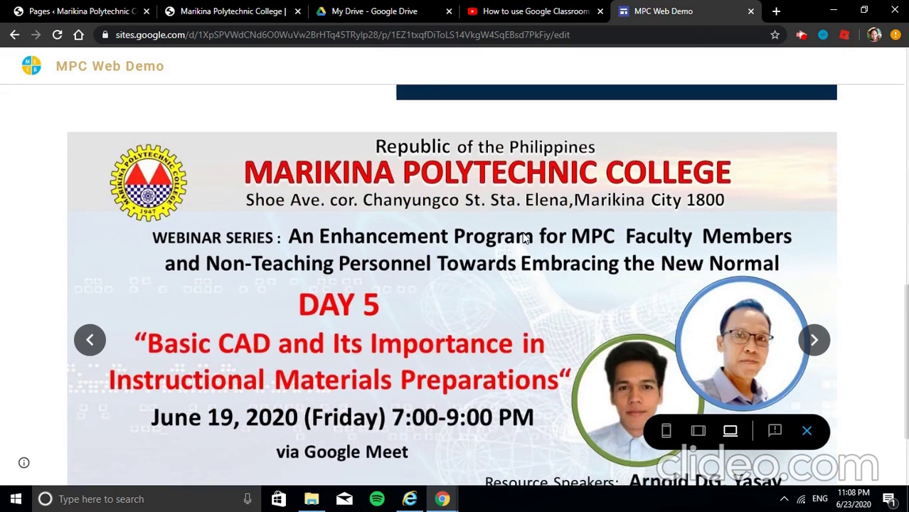
pyautogui.scroll(-1, 523, 238)
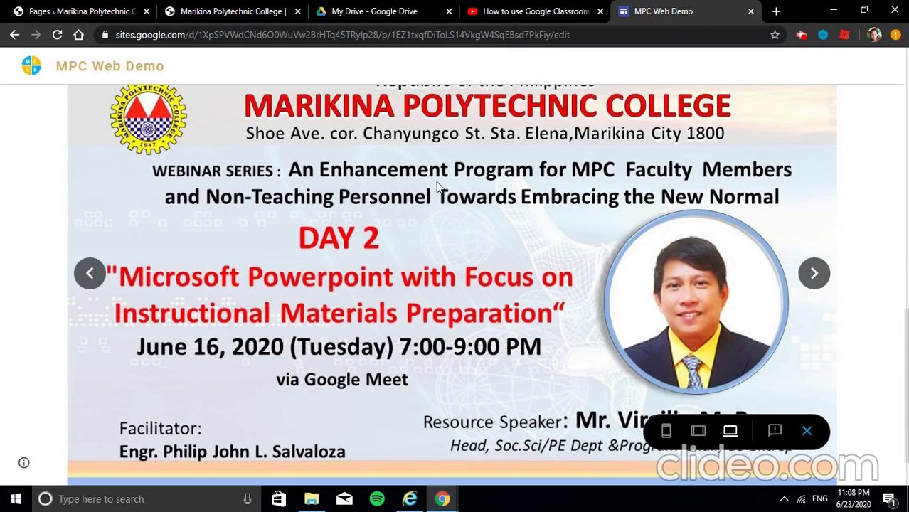
pyautogui.click(805, 431)
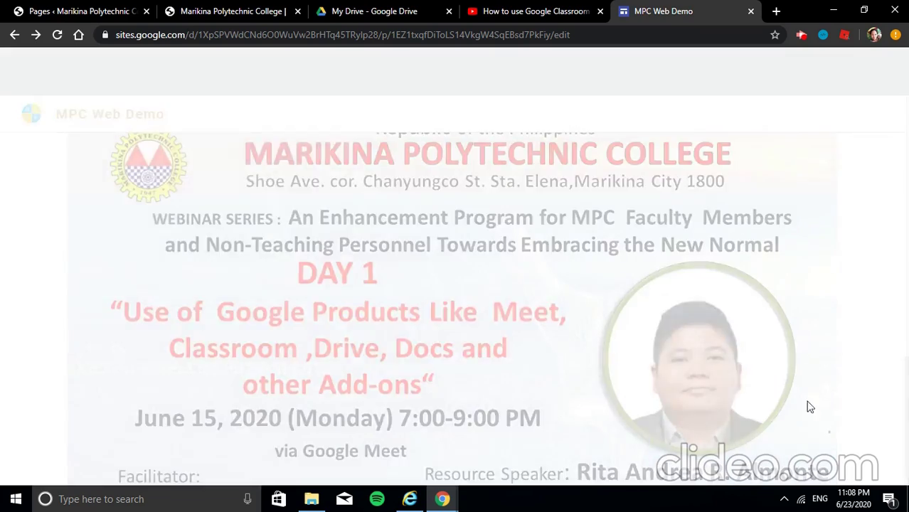
# Move the webinar carousel section up so it sits between the welcome banner and the Course Description section
pyautogui.scroll(-5, 551, 347)
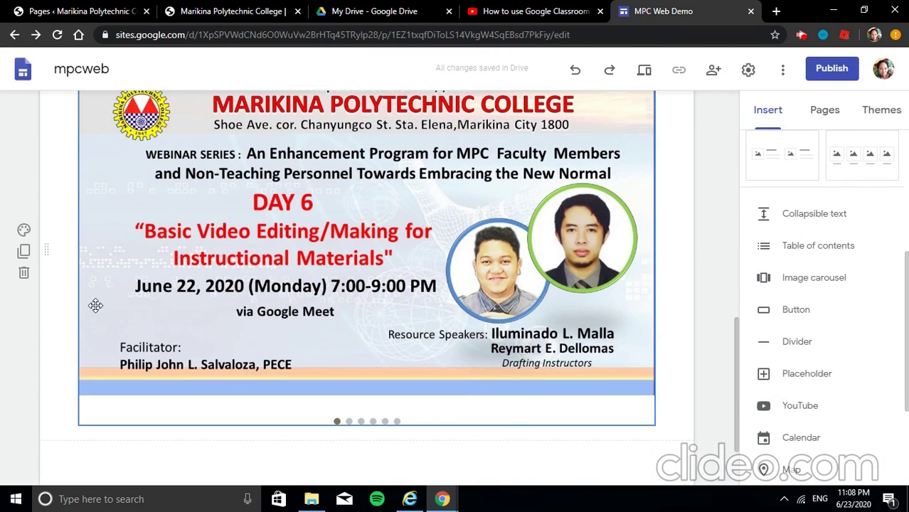
pyautogui.scroll(6, 96, 305)
pyautogui.scroll(-3, 98, 311)
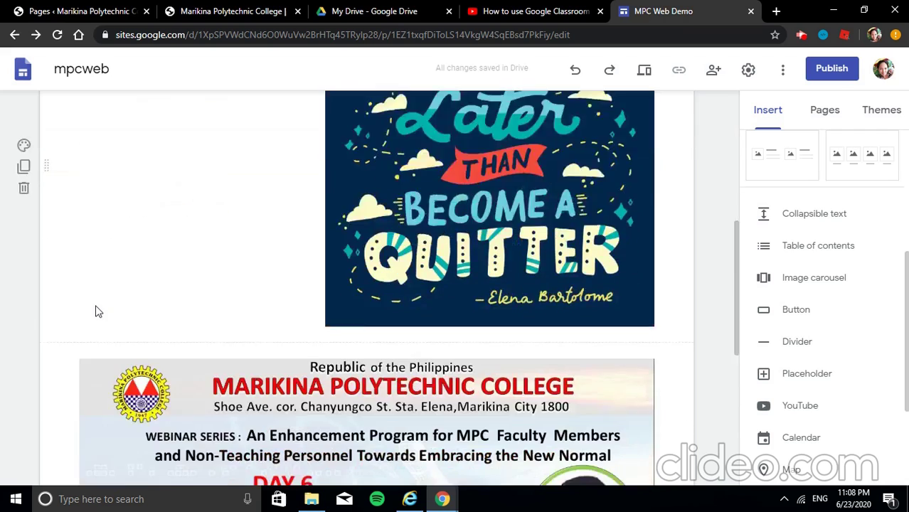
pyautogui.scroll(-5, 98, 311)
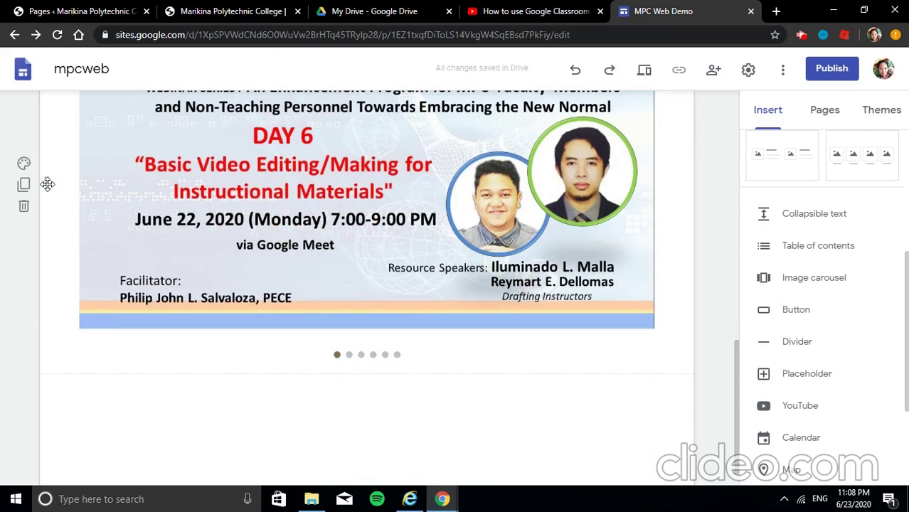
pyautogui.scroll(2, 39, 240)
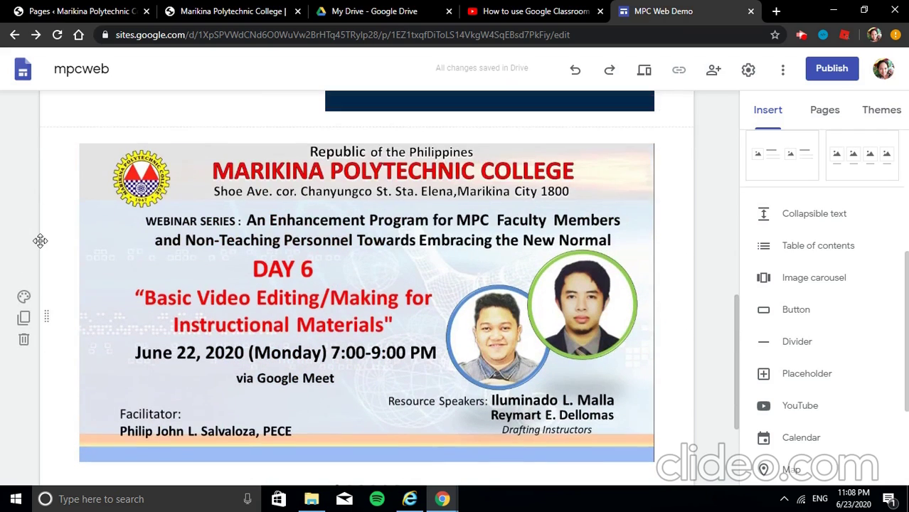
pyautogui.click(48, 316)
pyautogui.moveTo(47, 316); pyautogui.dragTo(47, 398)
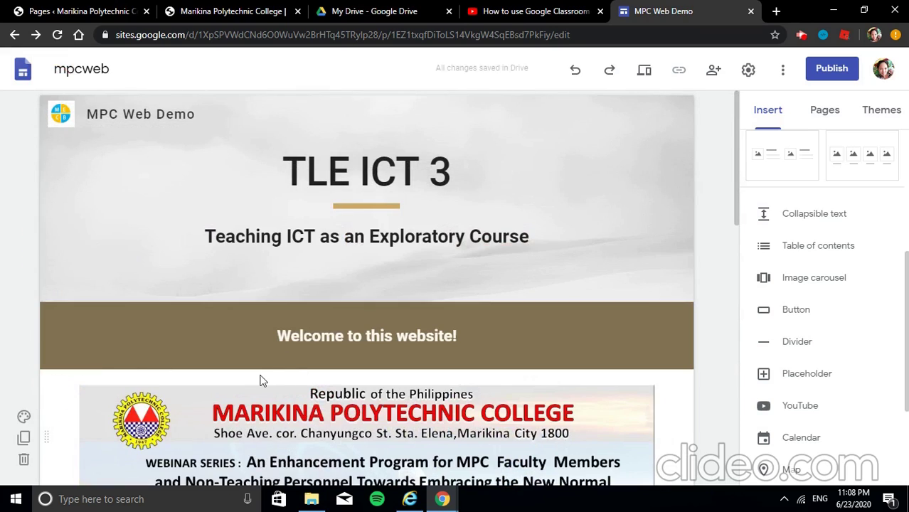
# Examine the page's section order from the welcome banner through the carousel to the Course Description section
pyautogui.scroll(-2, 259, 379)
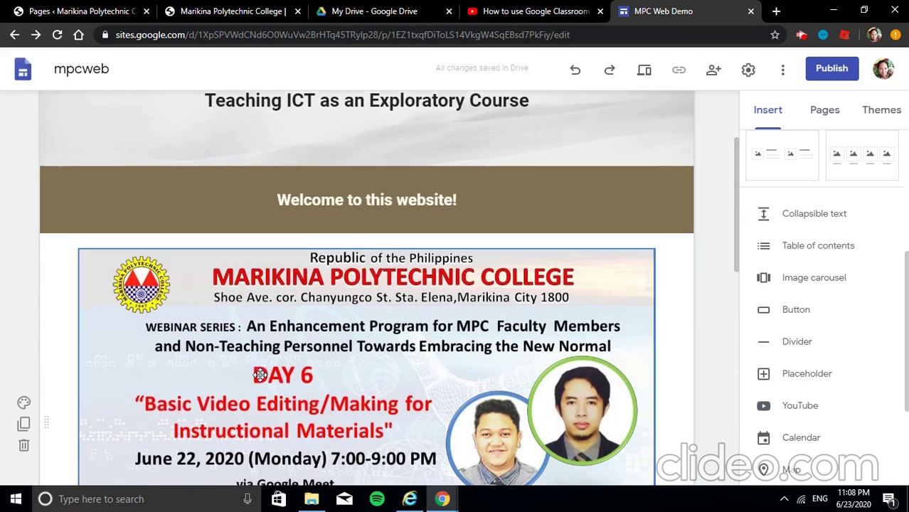
pyautogui.scroll(-2, 260, 375)
pyautogui.scroll(-4, 259, 375)
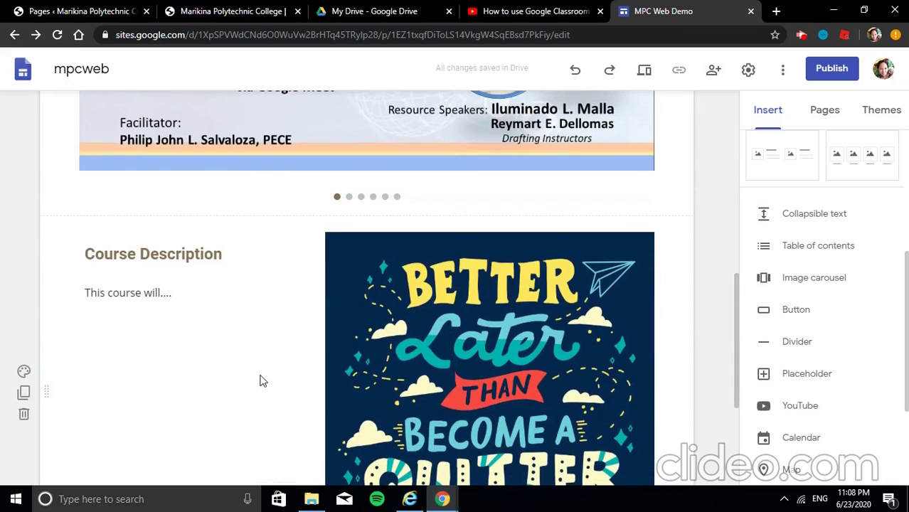
pyautogui.scroll(-2, 262, 378)
pyautogui.scroll(-2, 261, 380)
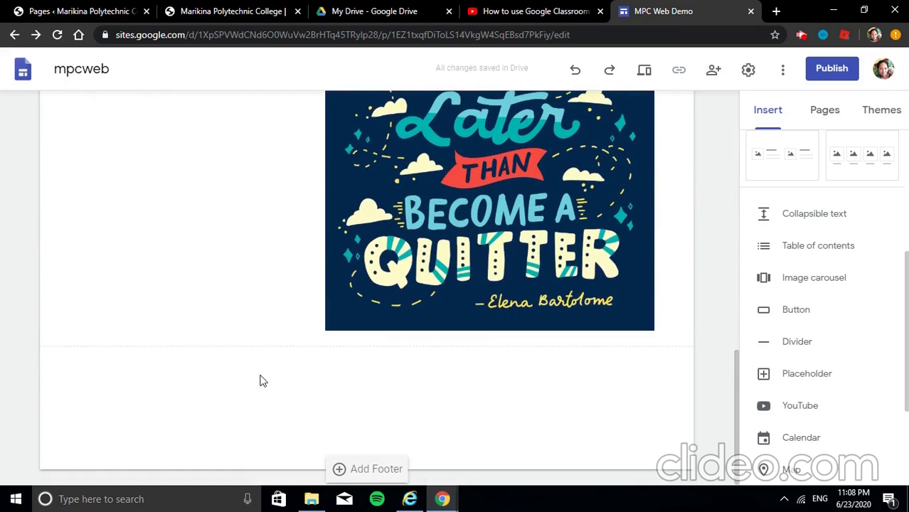
pyautogui.scroll(1, 259, 378)
pyautogui.scroll(3, 260, 378)
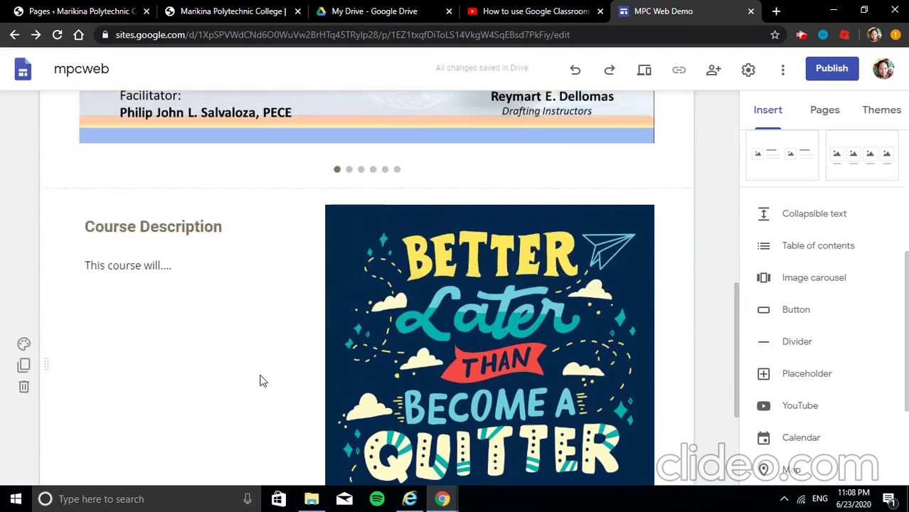
pyautogui.scroll(-1, 200, 361)
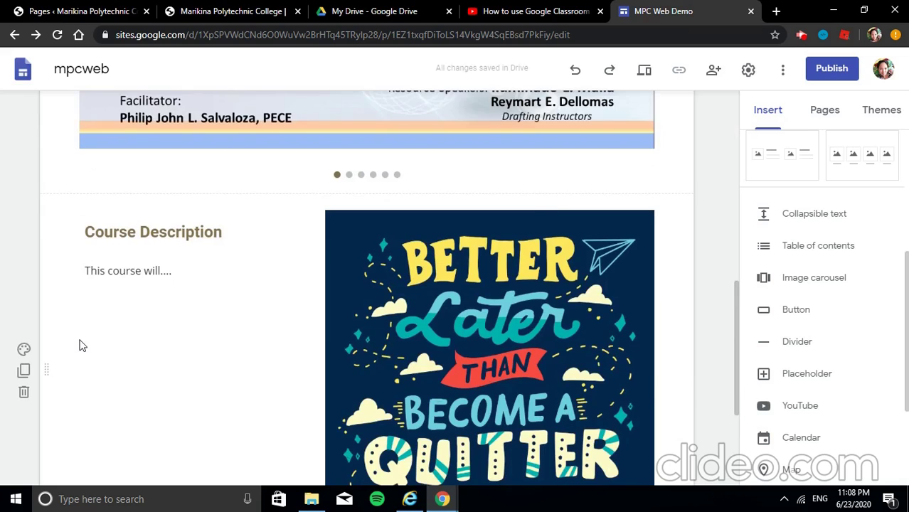
# Add a text box under the Course Description text reading "Link to Google"
pyautogui.scroll(-2, 80, 345)
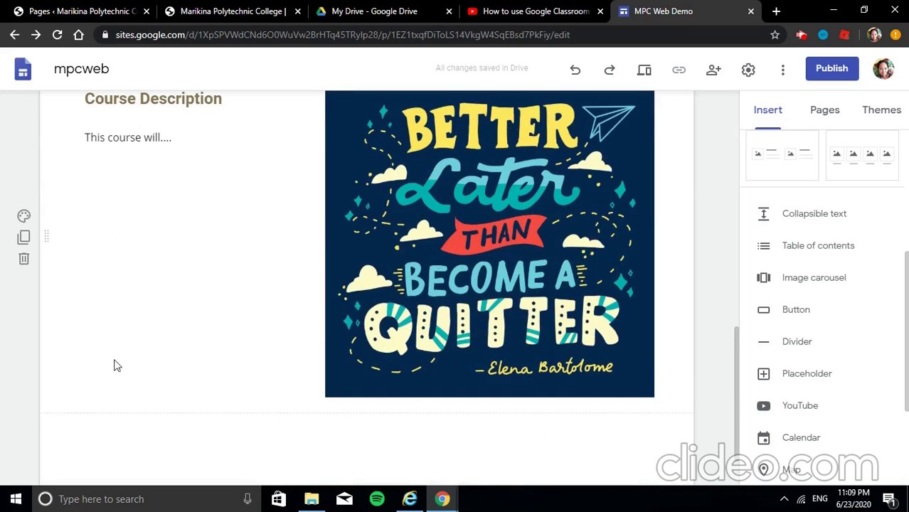
pyautogui.doubleClick(97, 249)
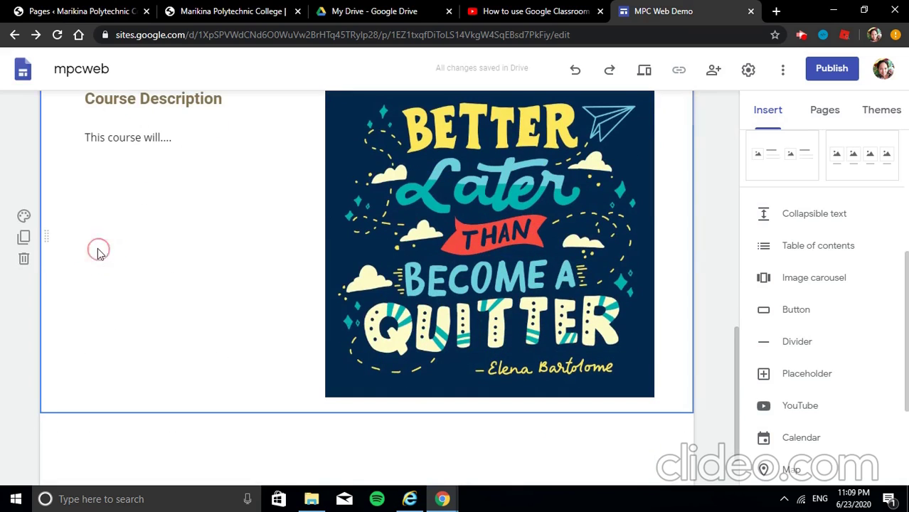
pyautogui.click(97, 250)
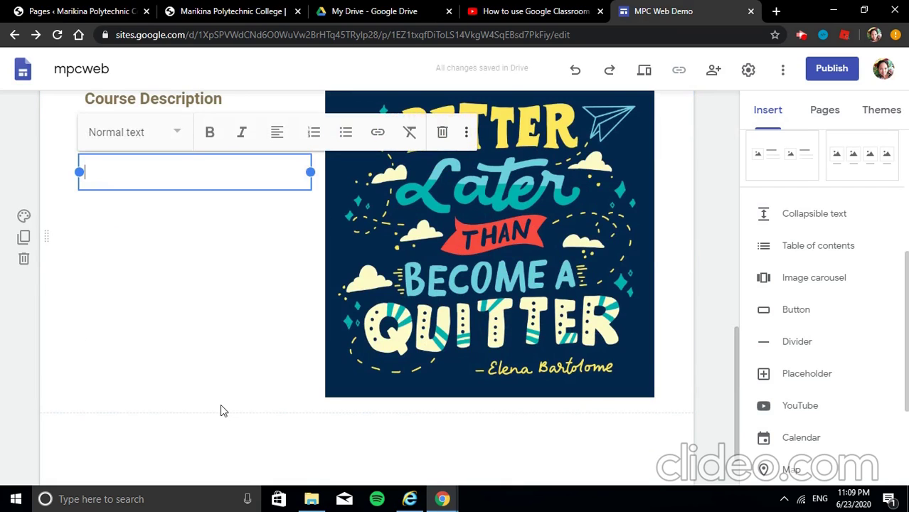
pyautogui.write('Li')
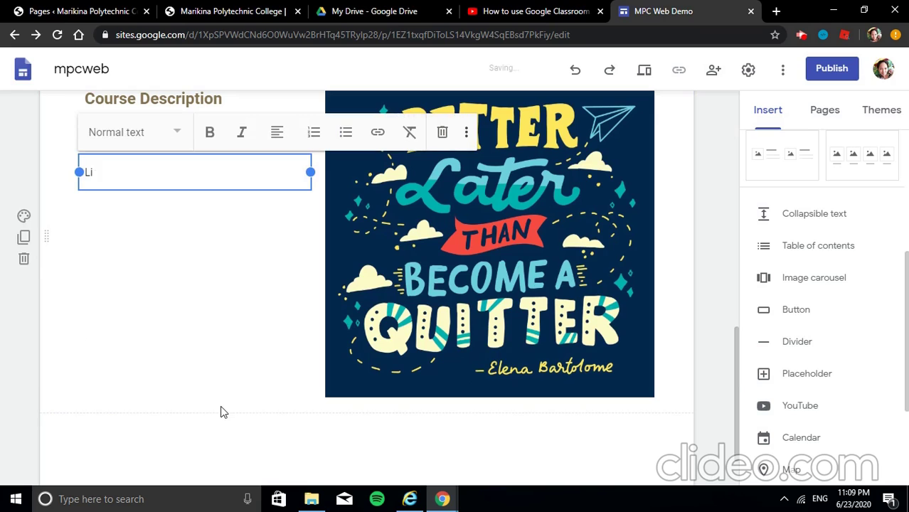
pyautogui.write('nk to Goodle')
pyautogui.press('BackSpace')
pyautogui.press('BackSpace')
pyautogui.press('BackSpace')
pyautogui.write('g')
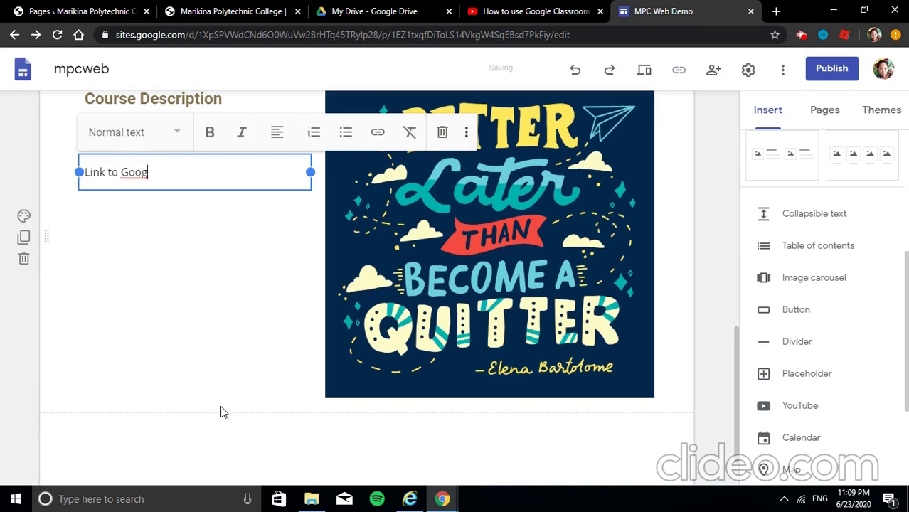
pyautogui.write('le')
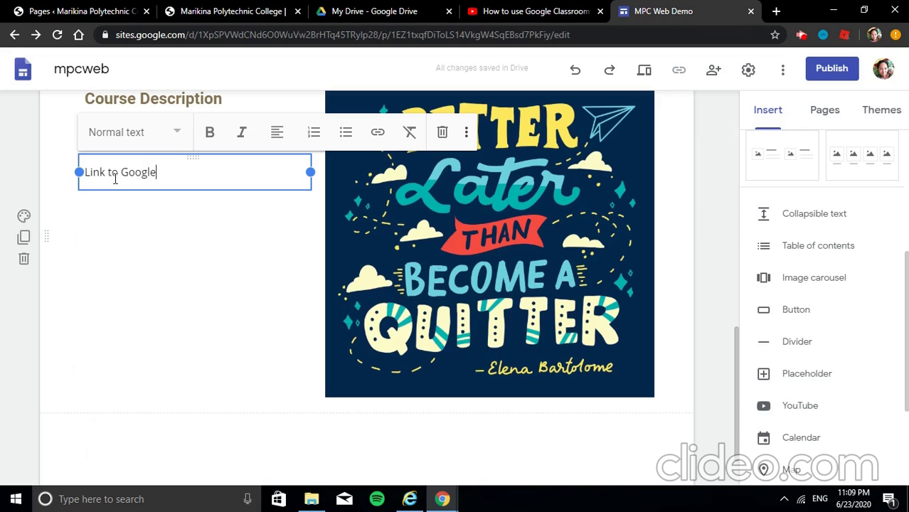
pyautogui.moveTo(122, 173); pyautogui.dragTo(156, 172)
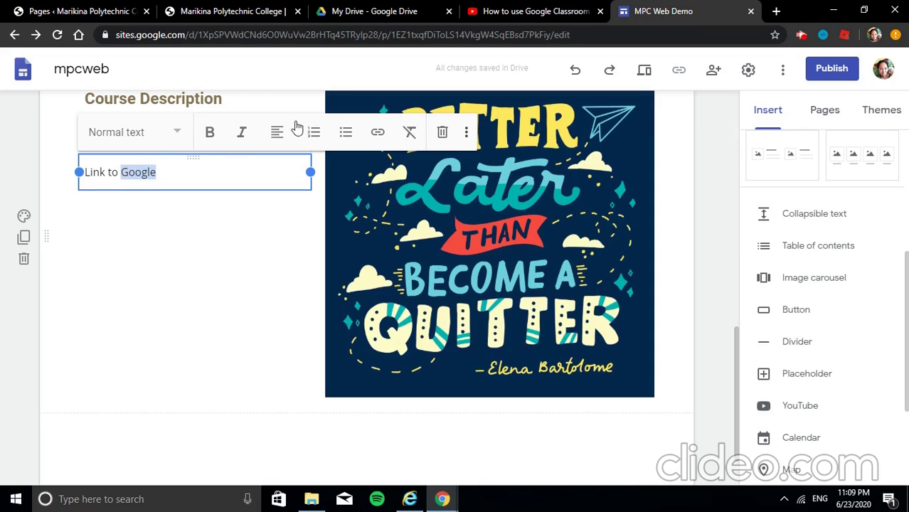
pyautogui.click(378, 134)
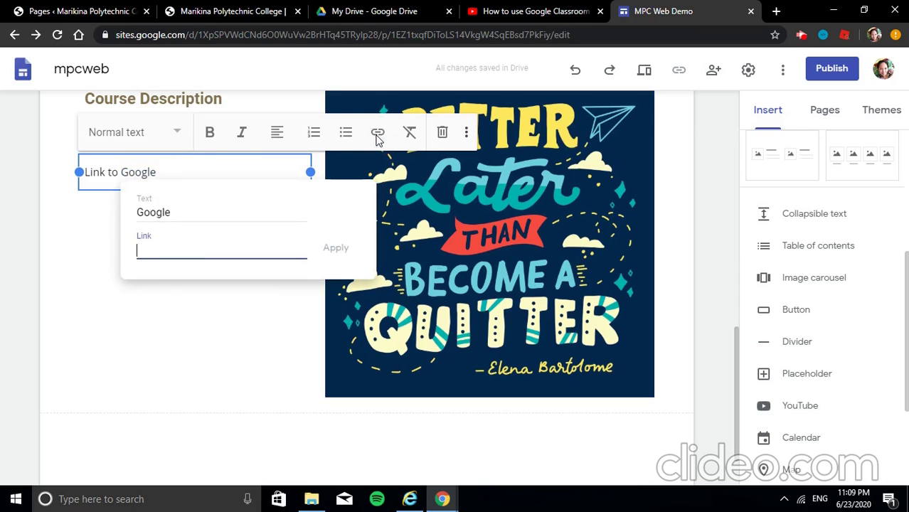
pyautogui.write('www.goole.com')
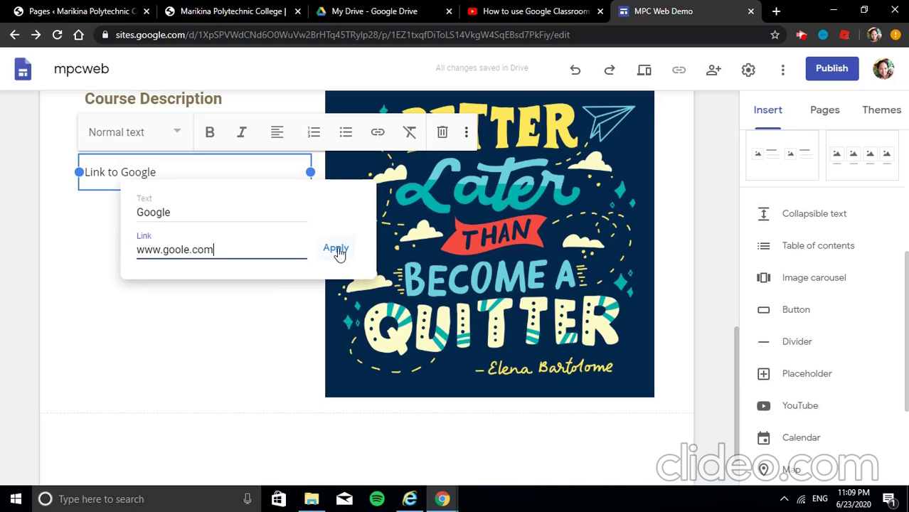
pyautogui.click(336, 248)
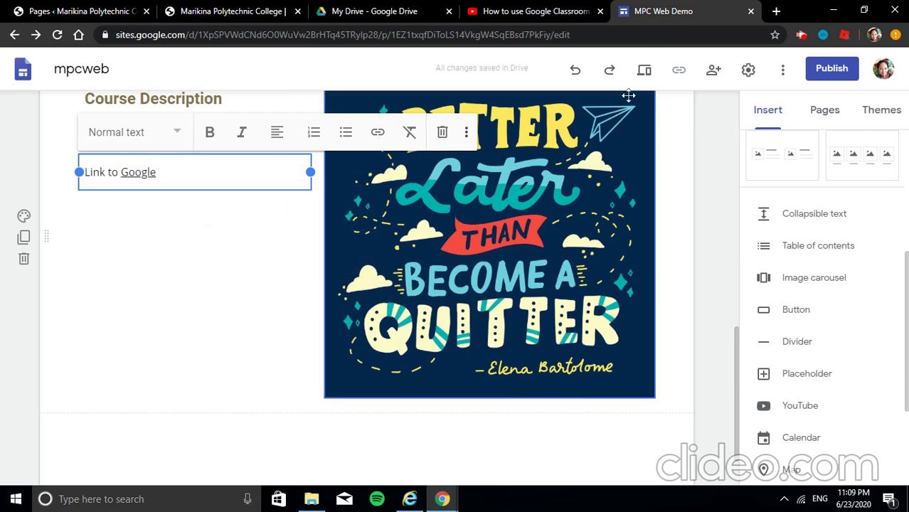
# Preview the site to check the Google link and the carousel's new placement, and return to editing
pyautogui.click(643, 74)
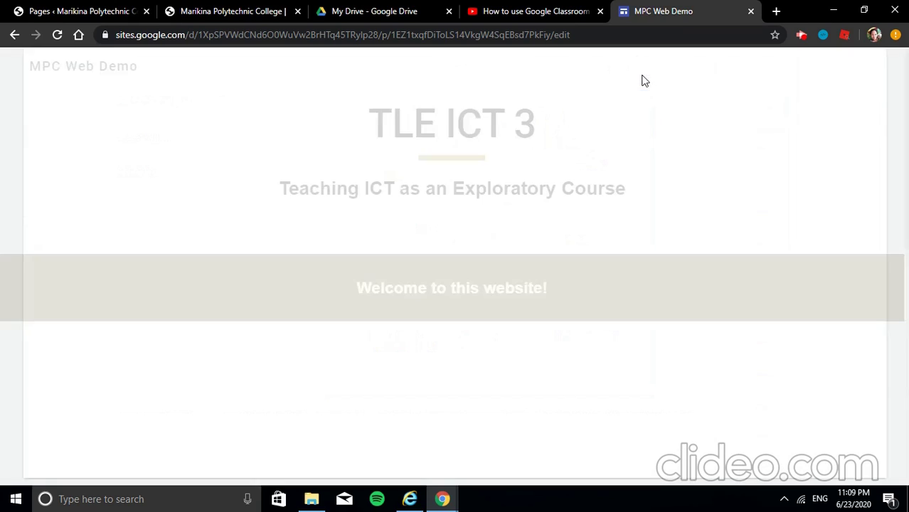
pyautogui.scroll(-3, 401, 216)
pyautogui.scroll(-9, 400, 216)
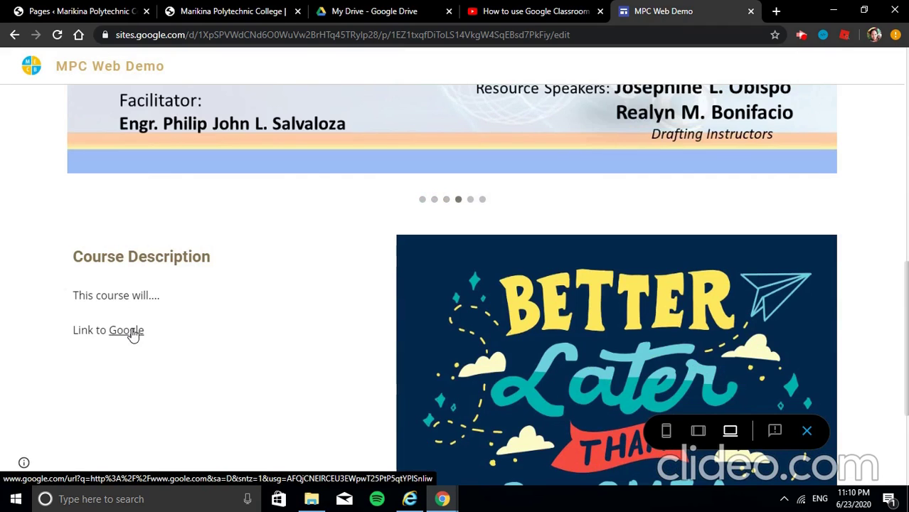
pyautogui.scroll(5, 698, 92)
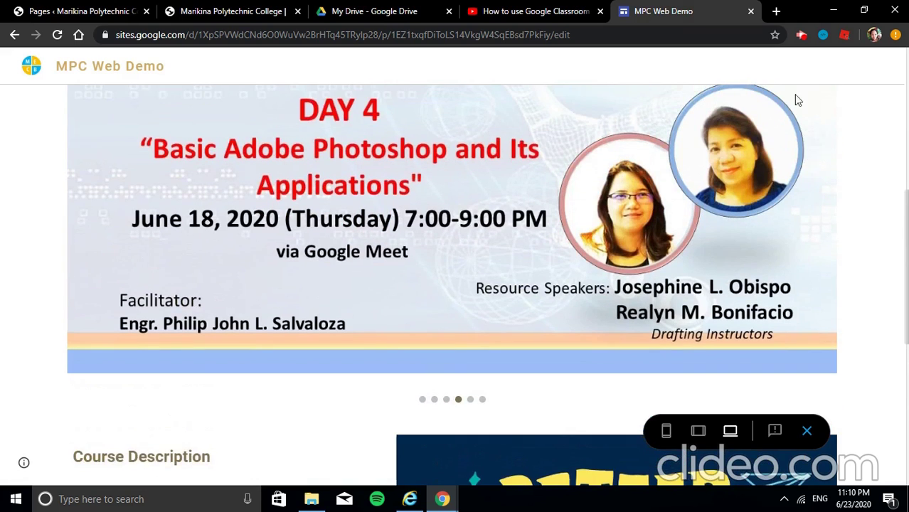
pyautogui.scroll(3, 710, 85)
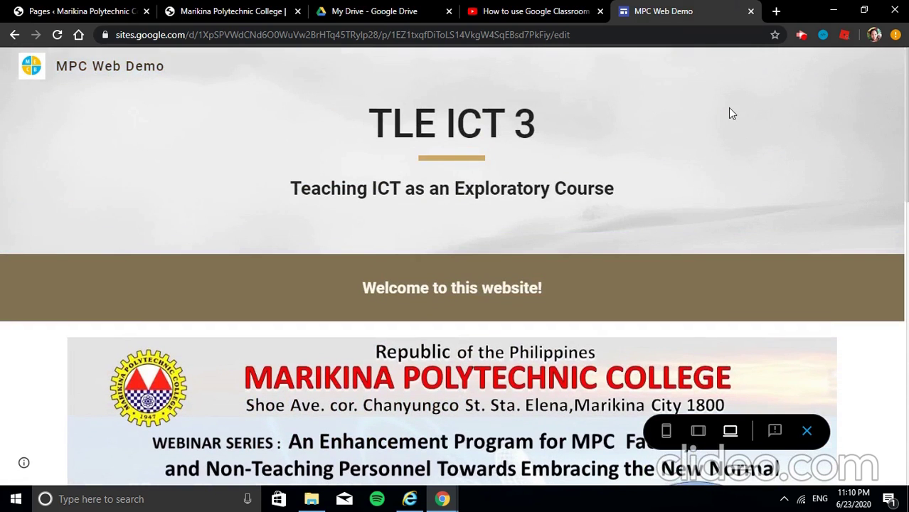
pyautogui.click(807, 431)
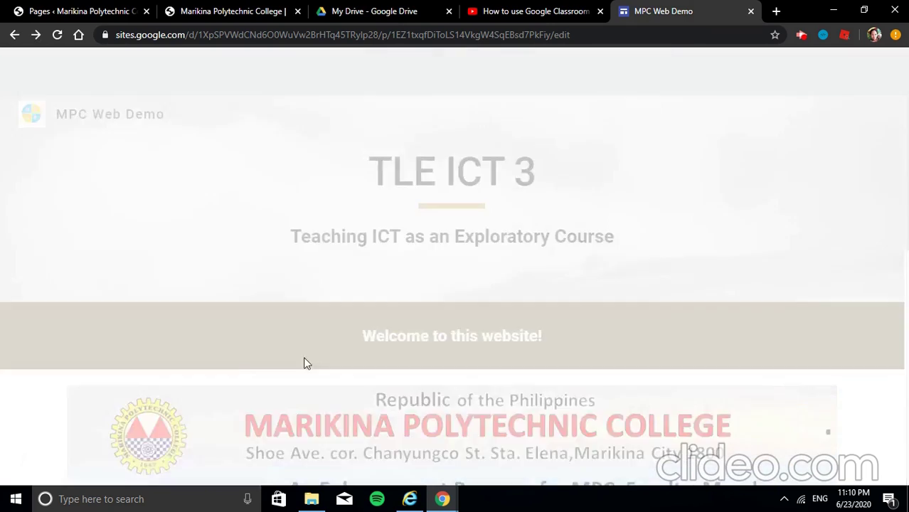
# Add a page footer reading "Copyright 2020 by" followed by the author's full name
pyautogui.scroll(-3, 250, 357)
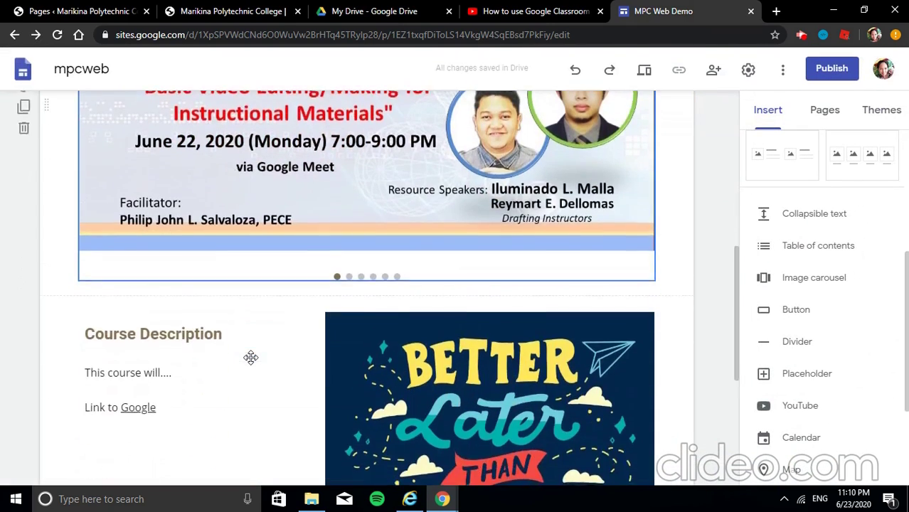
pyautogui.scroll(-4, 250, 357)
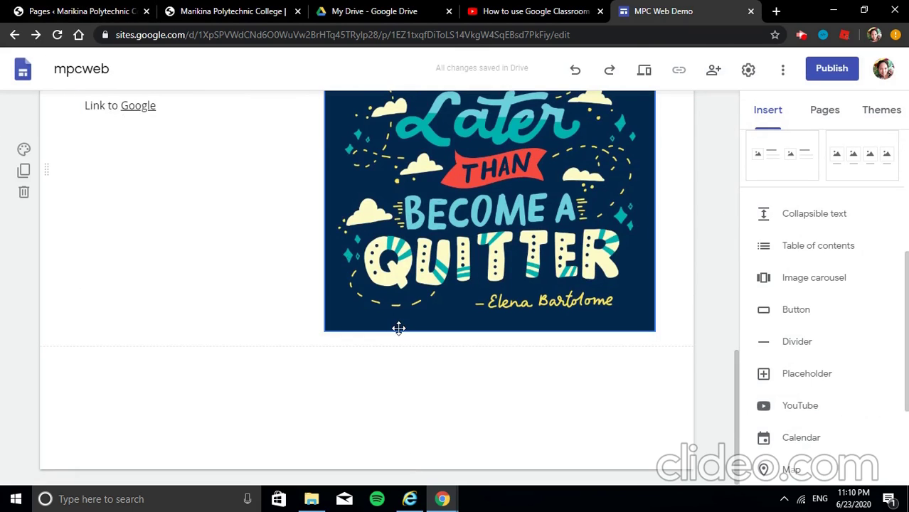
pyautogui.moveTo(465, 454)
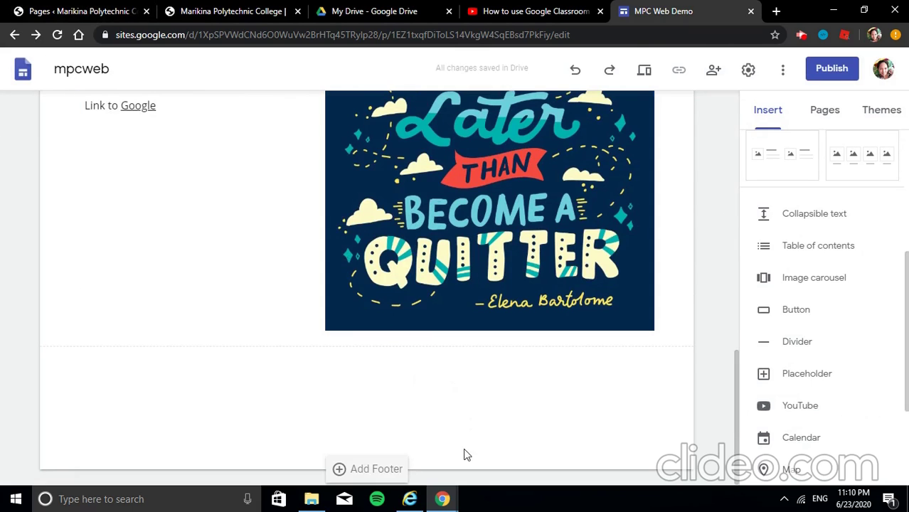
pyautogui.click(375, 472)
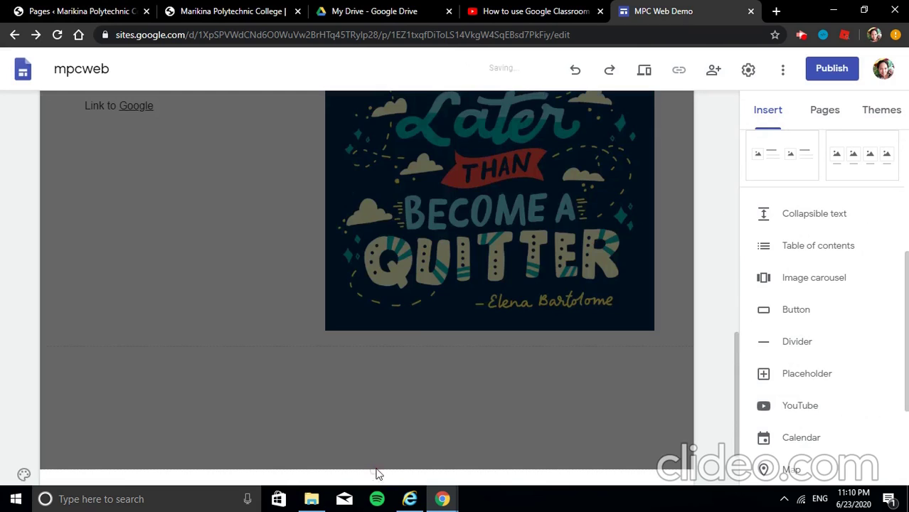
pyautogui.click(275, 385)
pyautogui.click(284, 433)
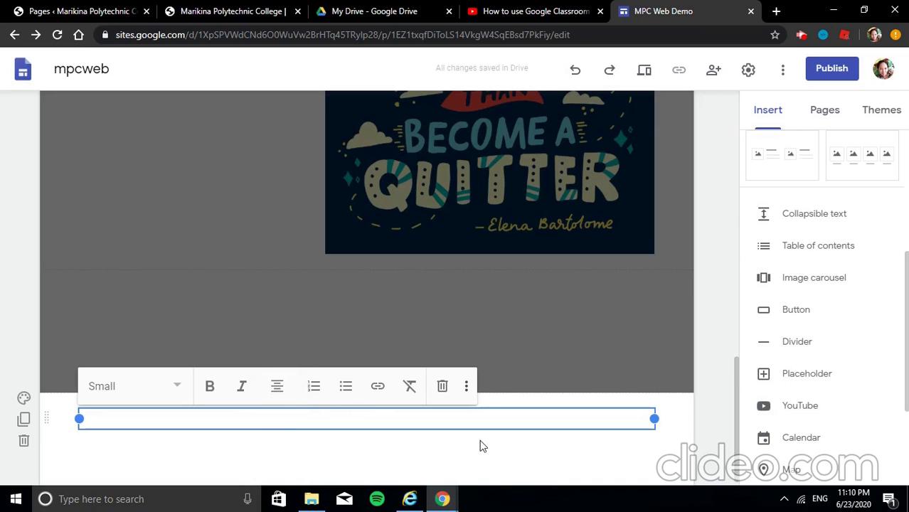
pyautogui.write('Copy')
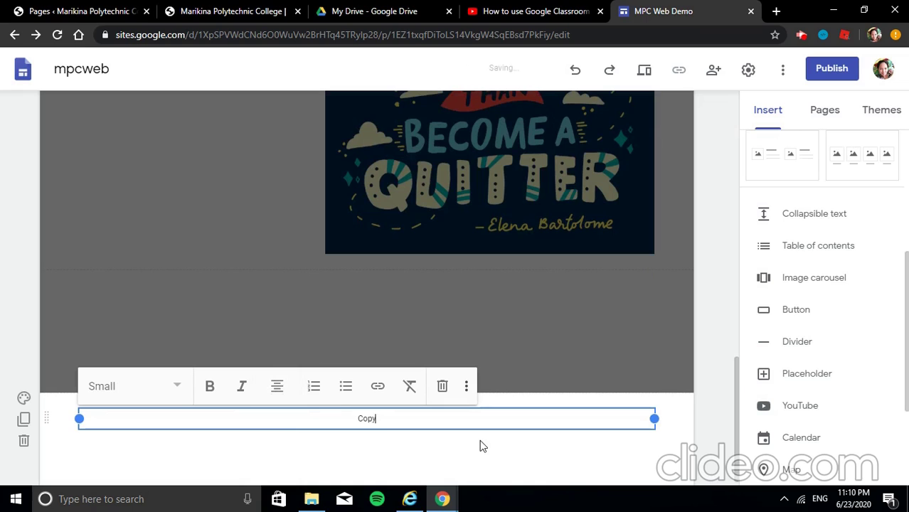
pyautogui.write('right 2020 by')
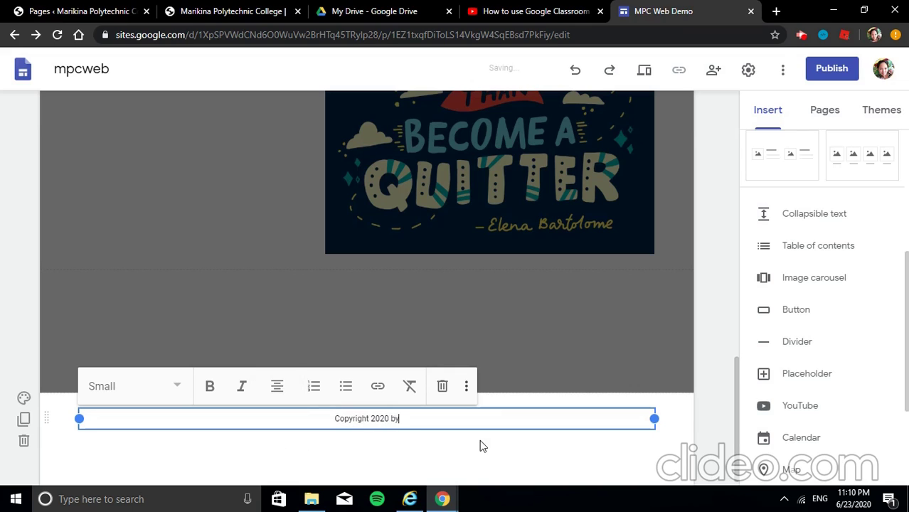
pyautogui.write(' Ma. Elena')
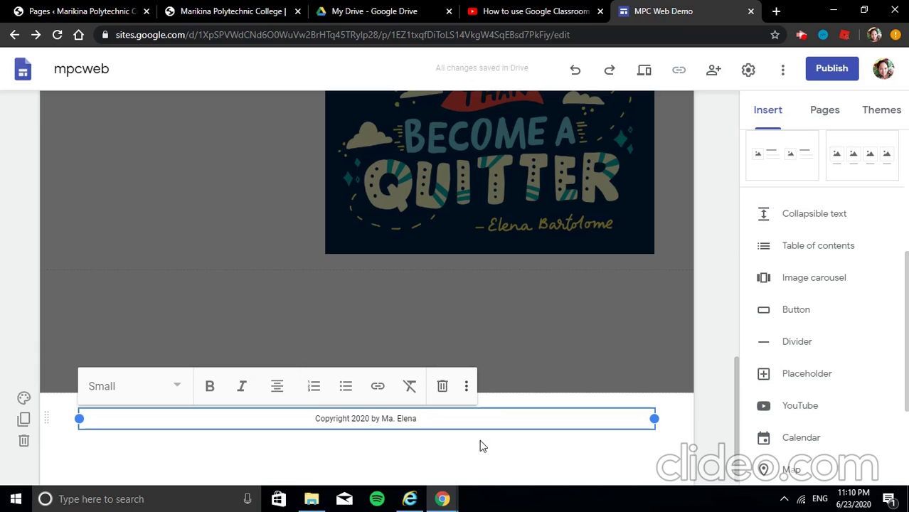
pyautogui.write(' Bartolome')
# Make the entire copyright line in the footer bold
pyautogui.hotkey('ctrl', 'a')
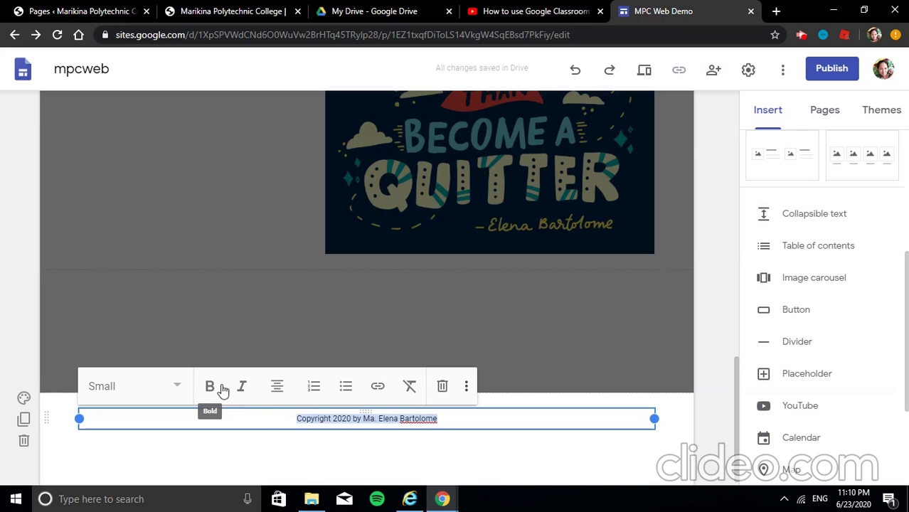
pyautogui.click(213, 386)
pyautogui.click(478, 450)
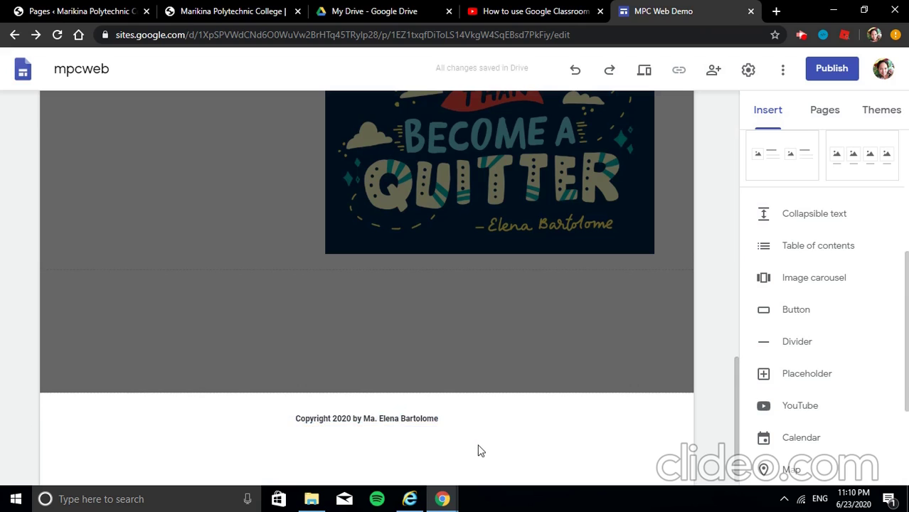
# Publish the site to the web with the web address mpc-web-demo
pyautogui.scroll(4, 479, 447)
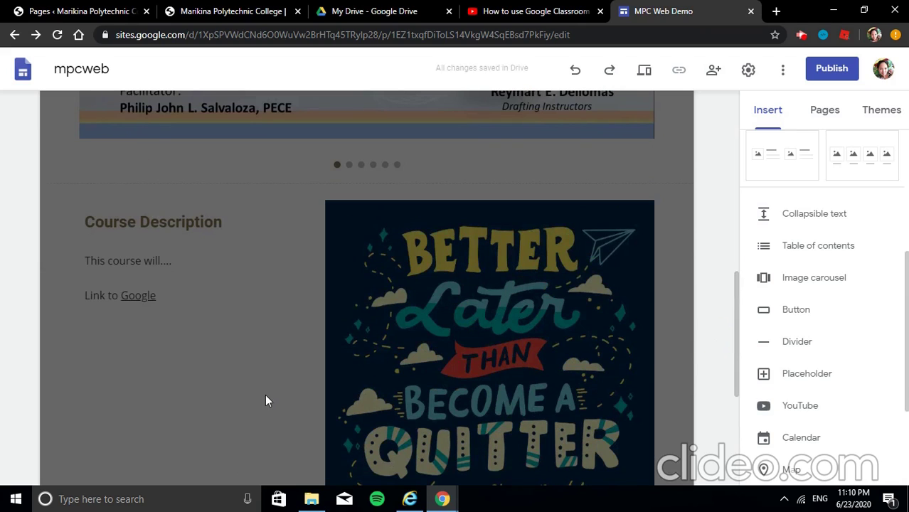
pyautogui.scroll(-3, 267, 401)
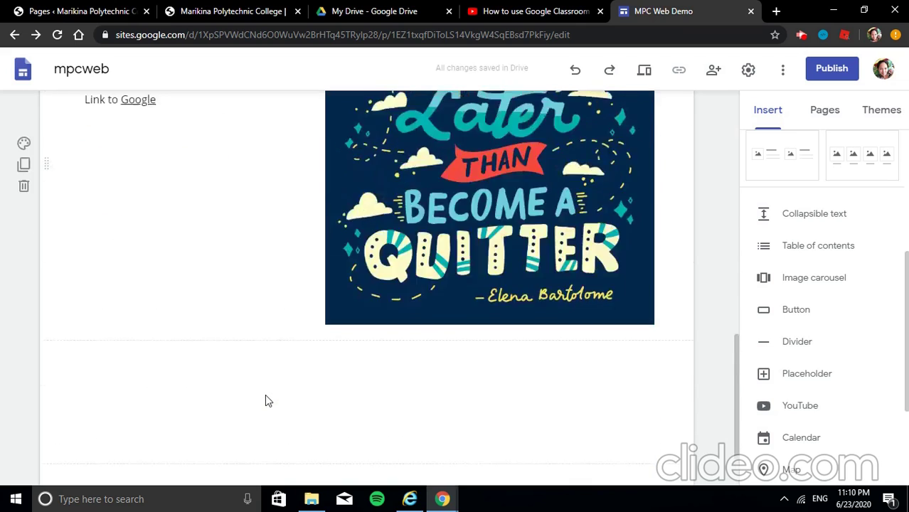
pyautogui.scroll(15, 265, 400)
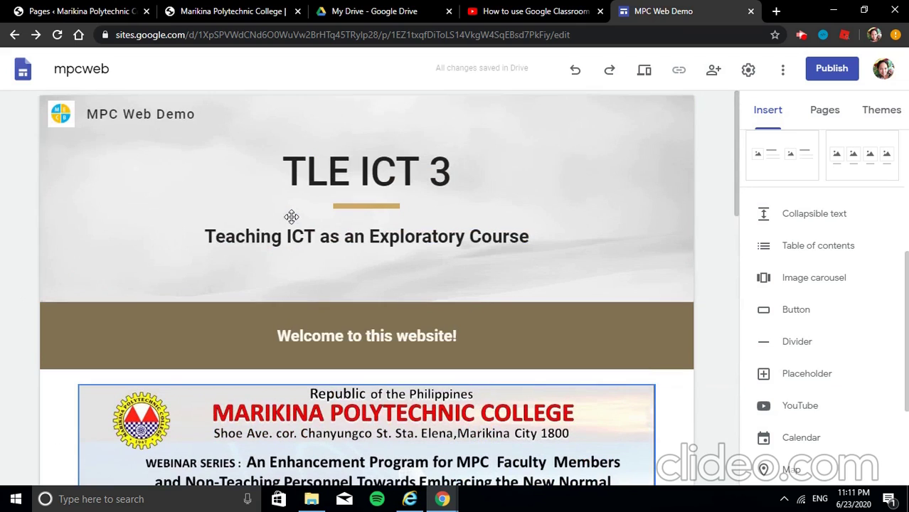
pyautogui.click(344, 193)
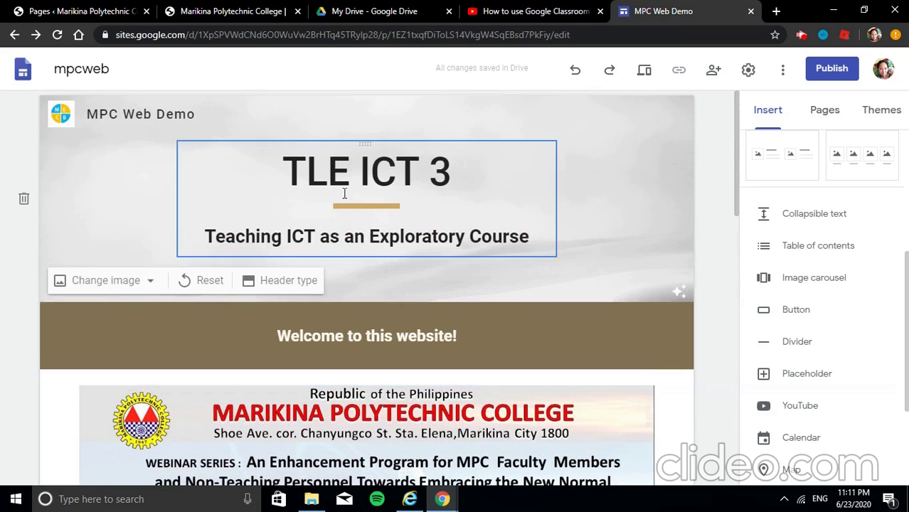
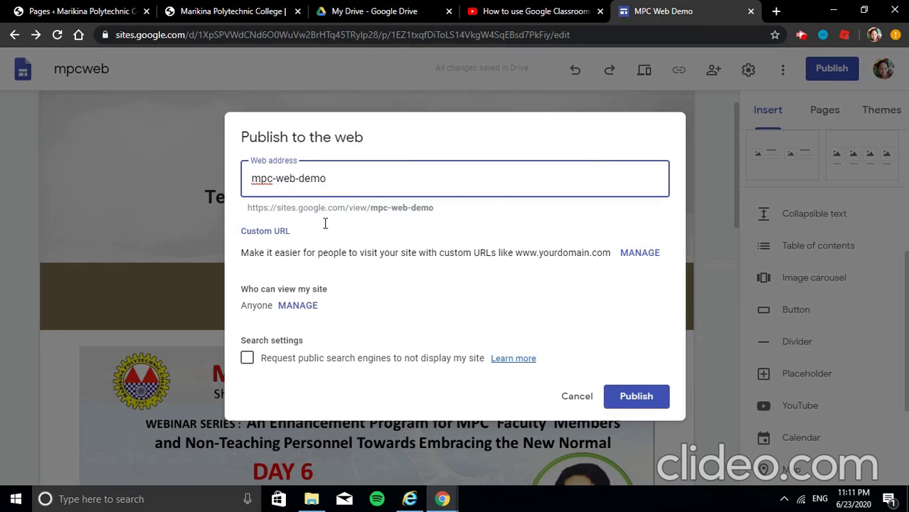
pyautogui.click(249, 209)
pyautogui.moveTo(249, 209); pyautogui.dragTo(486, 217)
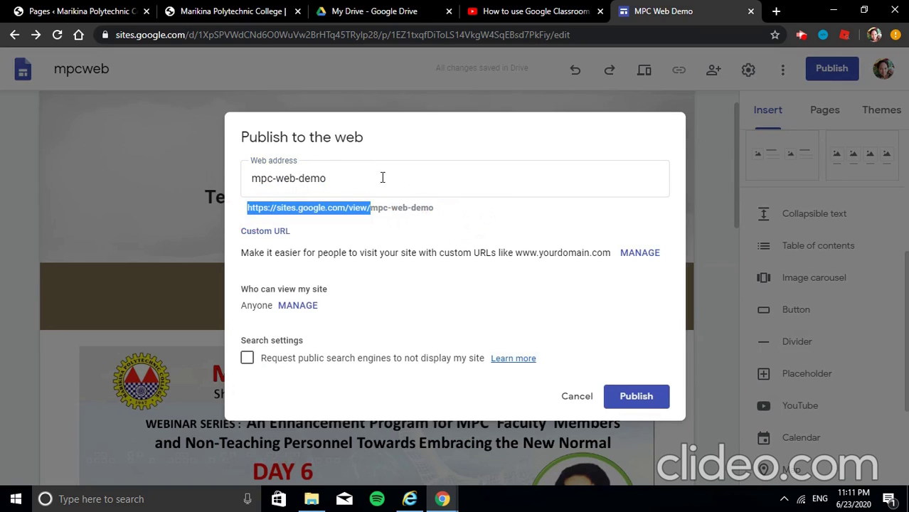
pyautogui.click(417, 186)
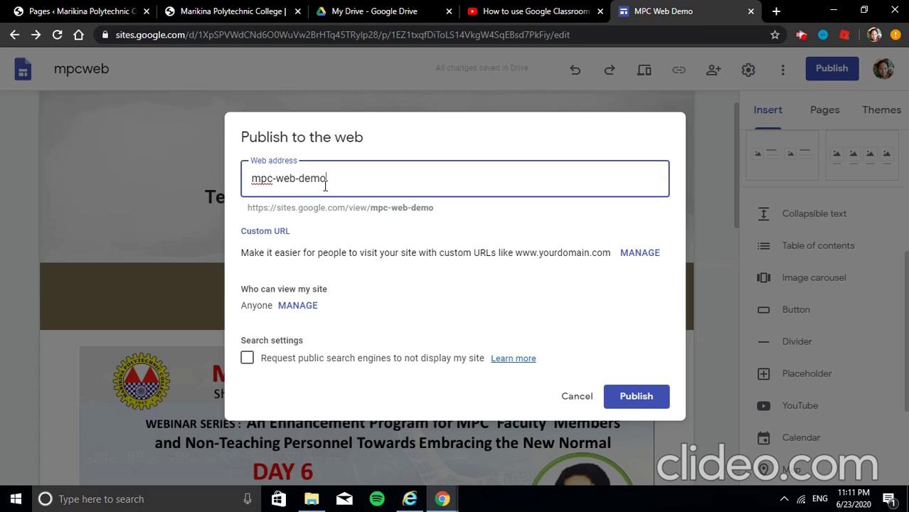
pyautogui.click(628, 397)
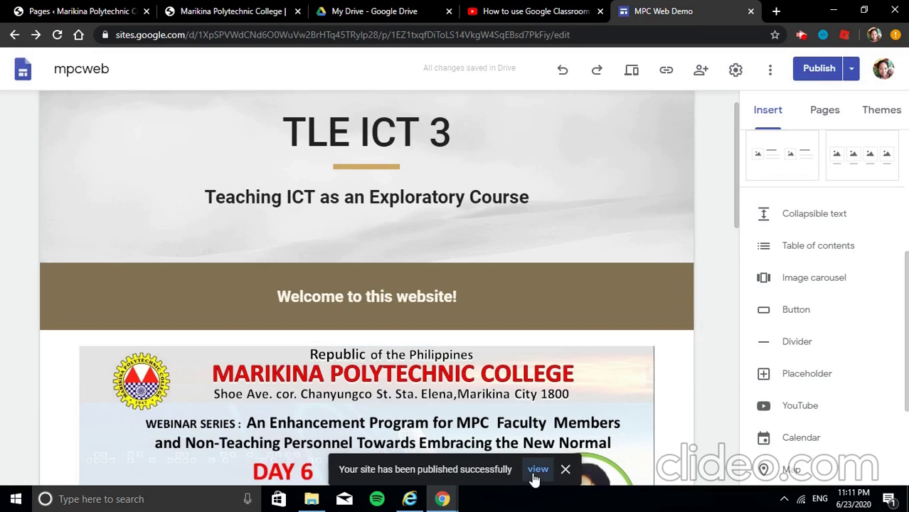
# Copy the published site link and open it in a new browser tab
pyautogui.moveTo(621, 179)
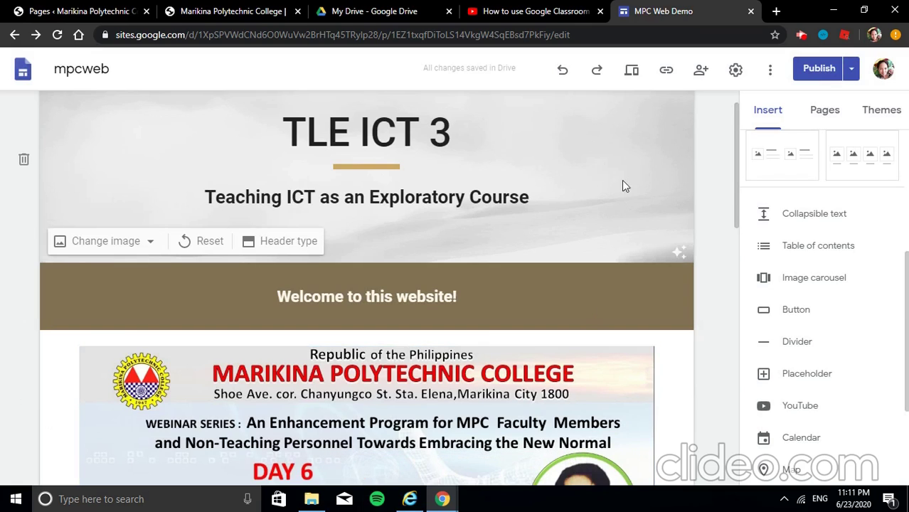
pyautogui.click(666, 71)
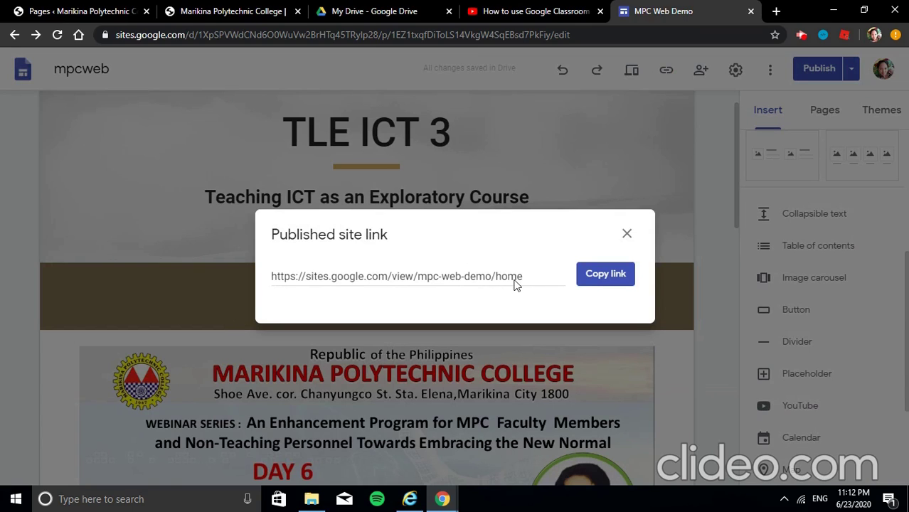
pyautogui.click(593, 276)
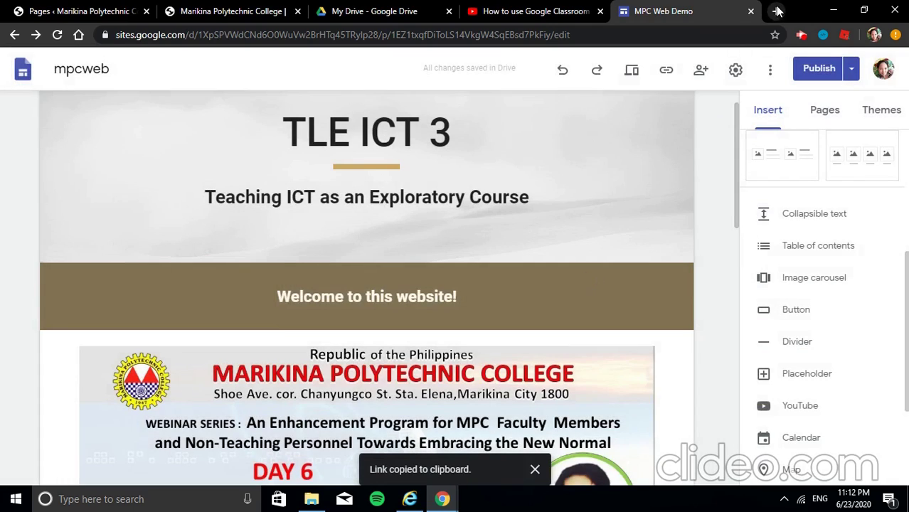
pyautogui.click(777, 11)
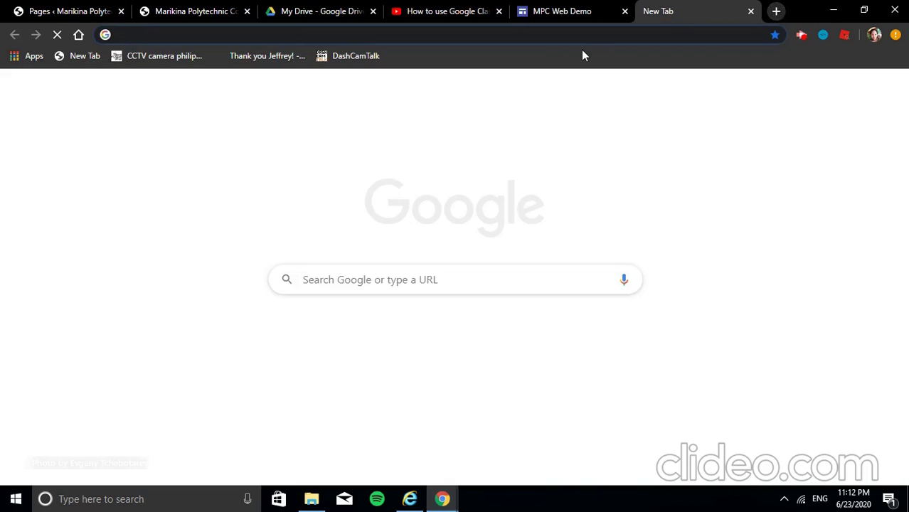
pyautogui.hotkey('ctrl', 'v')
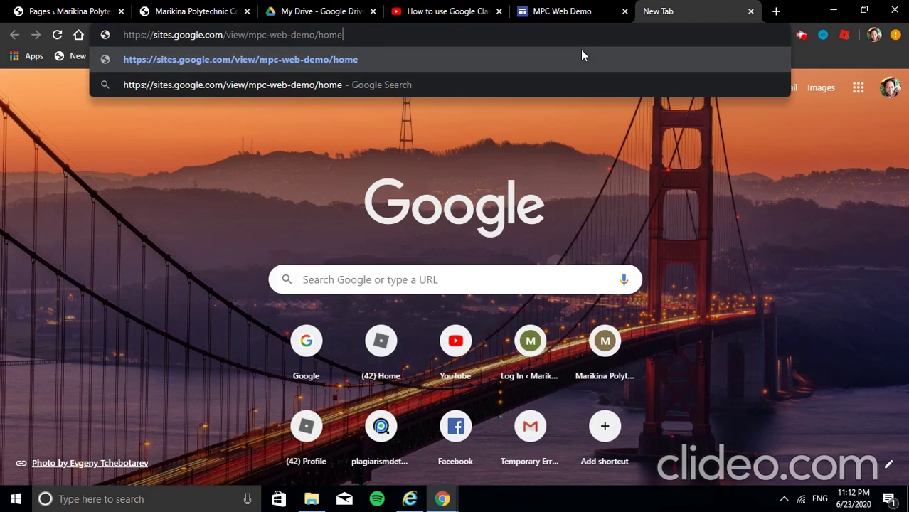
pyautogui.press('Return')
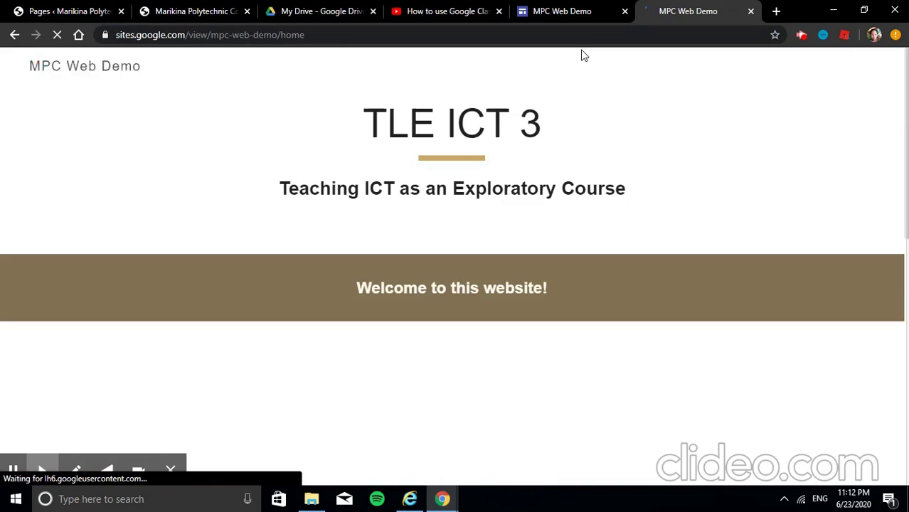
# Review the published page from its header down to the copyright footer, and return to the site editor
pyautogui.scroll(-2, 606, 110)
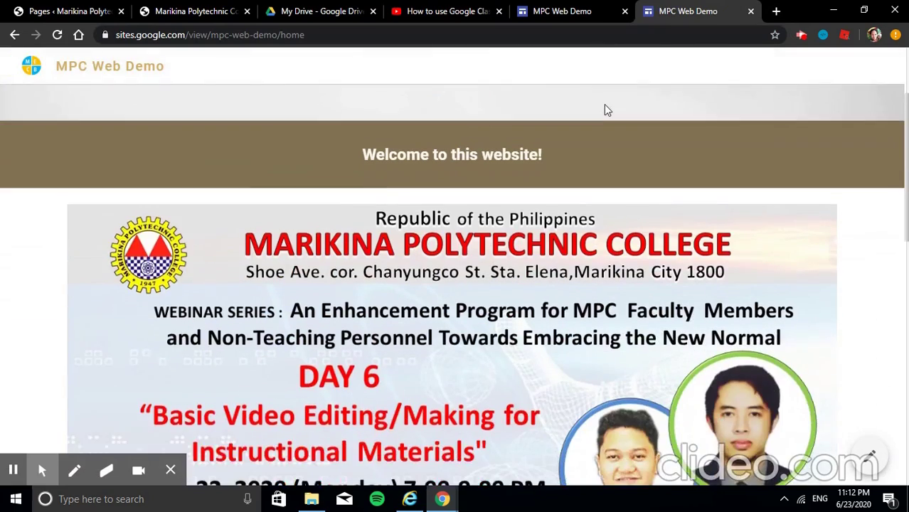
pyautogui.scroll(-10, 606, 110)
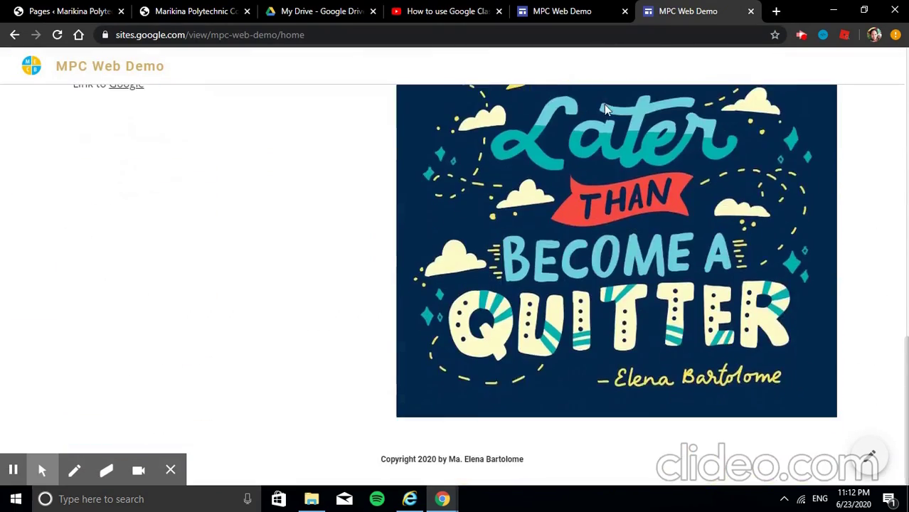
pyautogui.scroll(12, 606, 110)
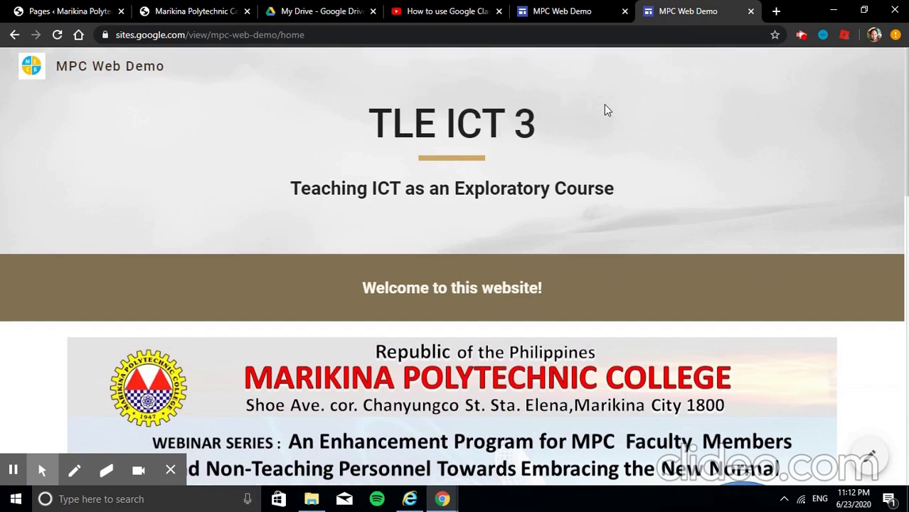
pyautogui.click(749, 13)
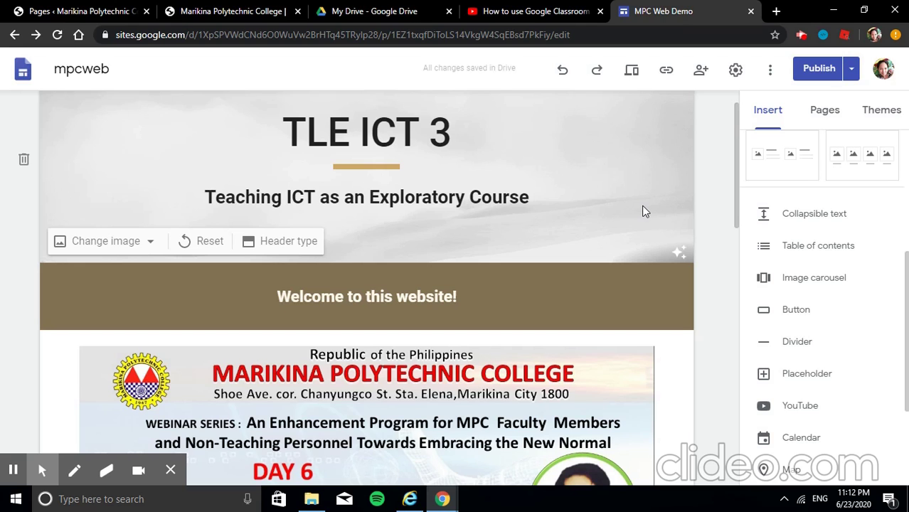
pyautogui.scroll(-10, 642, 213)
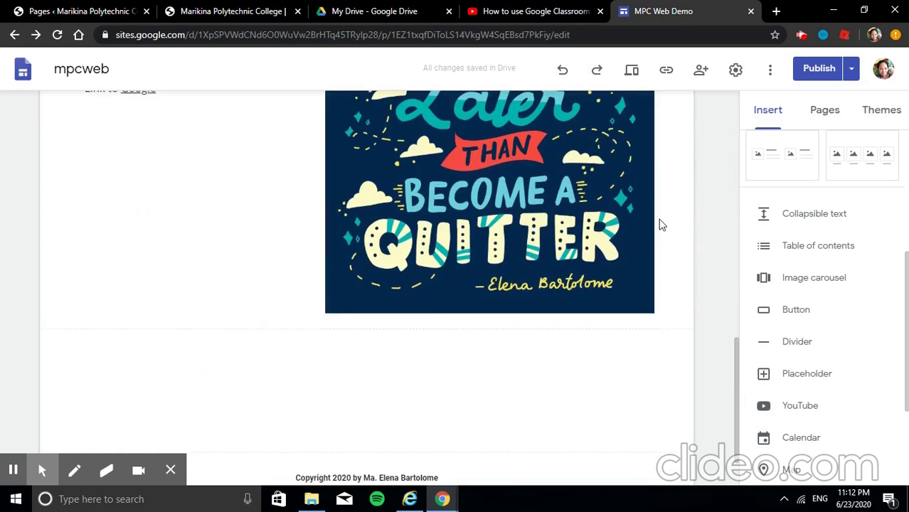
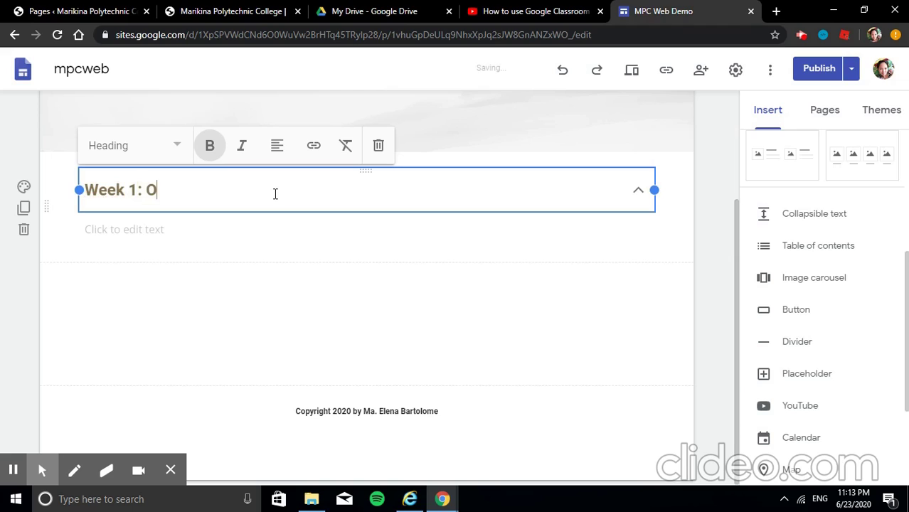
# Complete the collapsible heading as "Week 1: Orientation" and start a bulleted list beneath it with the item "Make an intro video"
pyautogui.write('on')
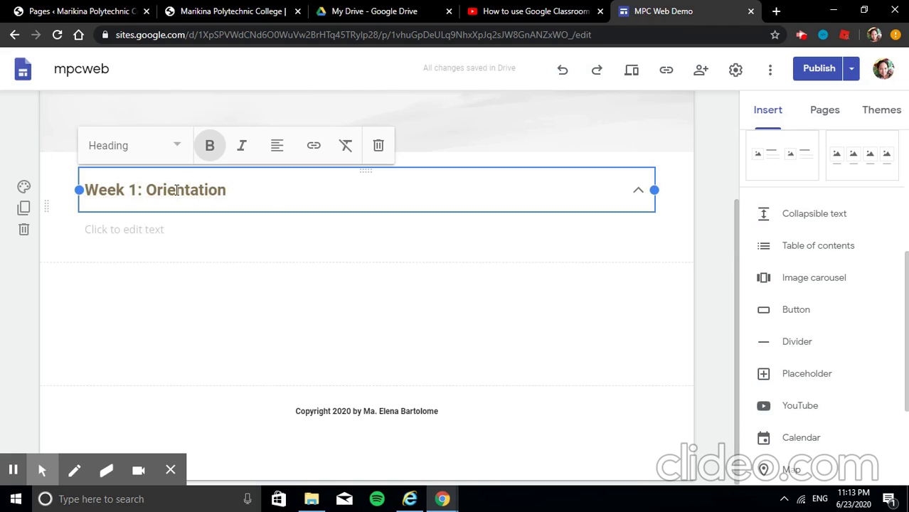
pyautogui.click(176, 226)
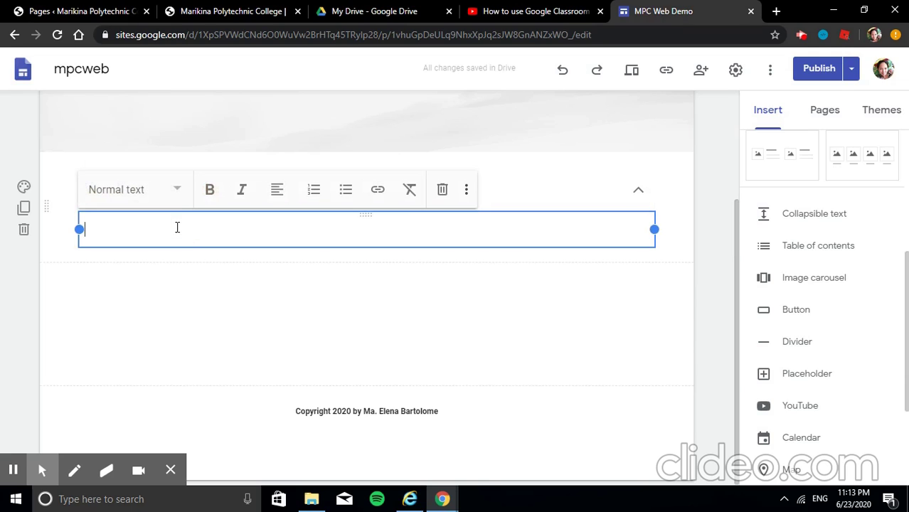
pyautogui.click(344, 194)
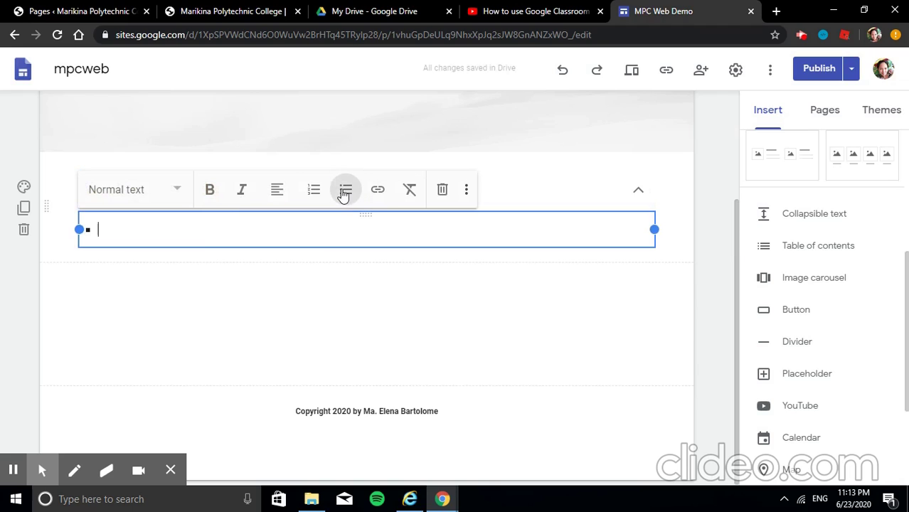
pyautogui.write('mkkll')
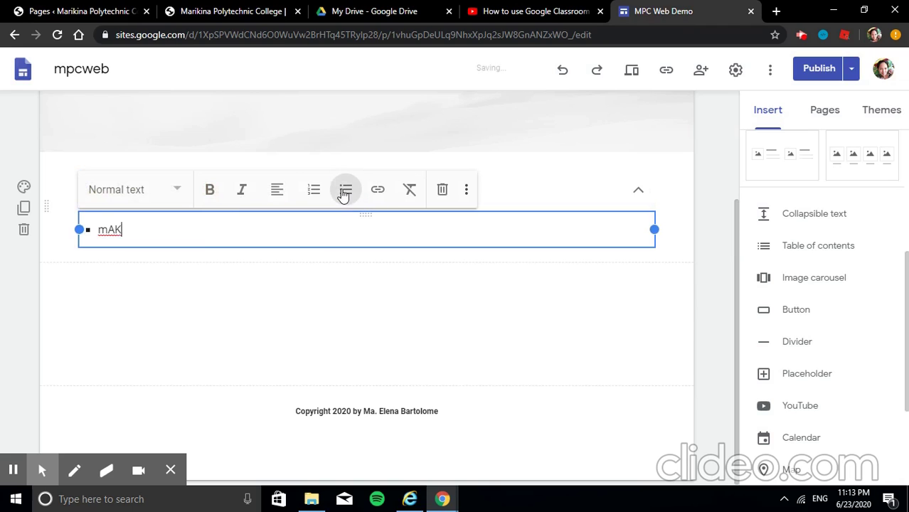
pyautogui.press('BackSpace')
pyautogui.press('BackSpace')
pyautogui.press('BackSpace')
pyautogui.press('BackSpace')
pyautogui.press('BackSpace')
pyautogui.write('Make an int')
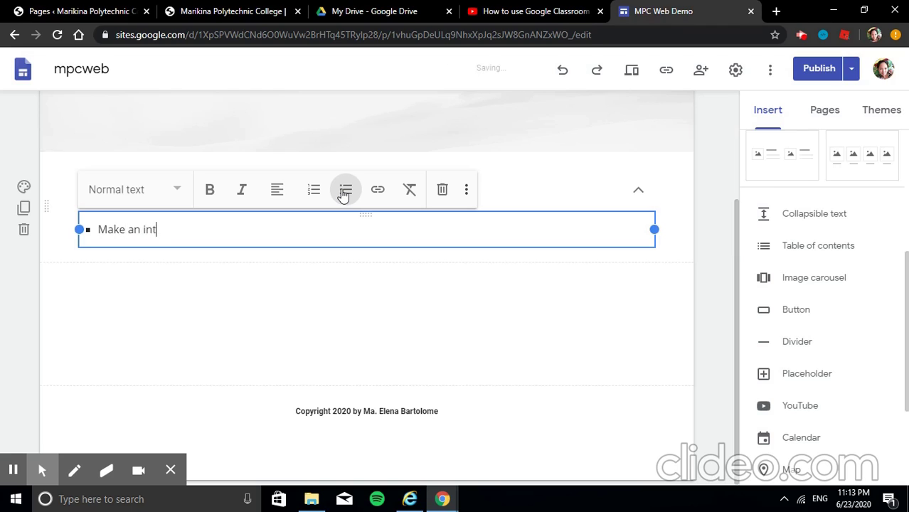
pyautogui.write('ro video')
pyautogui.press('Return')
# Add "Discuss the syllabus" as the second bullet under the Week 1 heading
pyautogui.write('disco')
pyautogui.press('BackSpace')
pyautogui.press('BackSpace')
pyautogui.press('BackSpace')
pyautogui.press('BackSpace')
pyautogui.press('BackSpace')
pyautogui.write('Cl')
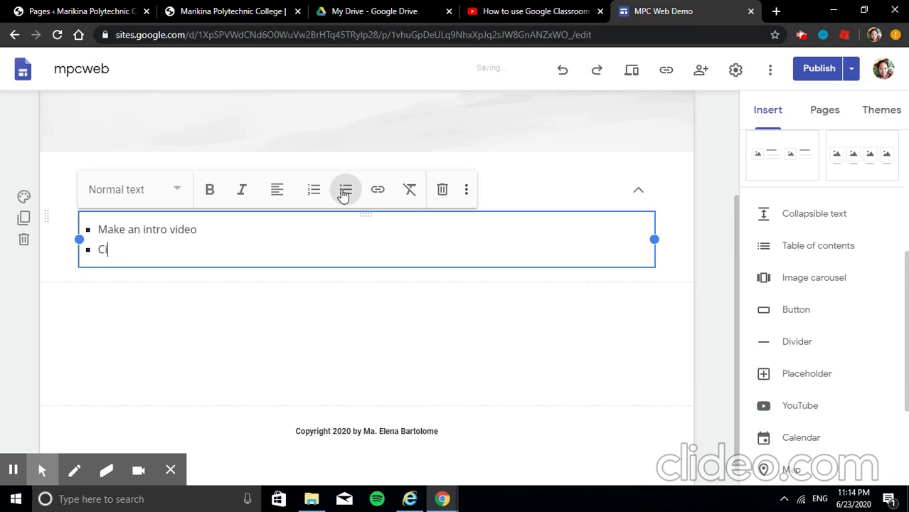
pyautogui.press('BackSpace')
pyautogui.write('Discuss')
pyautogui.write(' the sy')
pyautogui.write('llab')
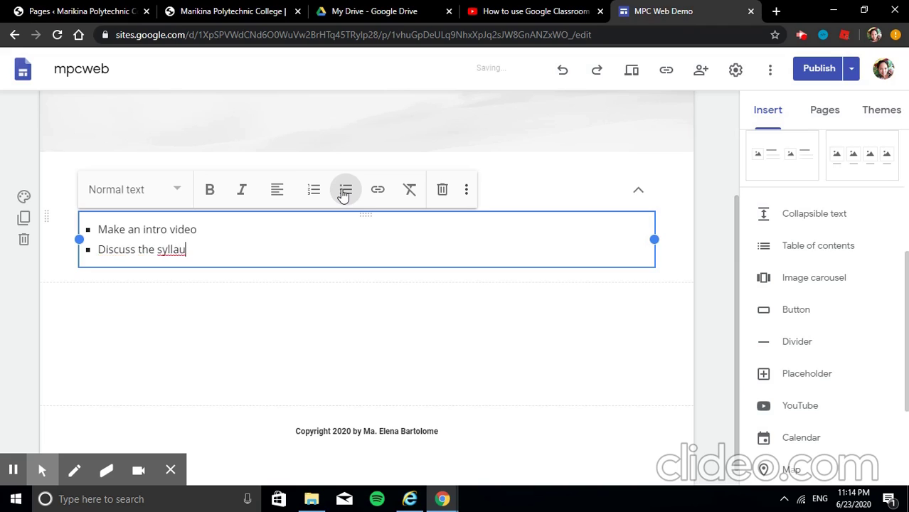
pyautogui.write('us')
pyautogui.press('Return')
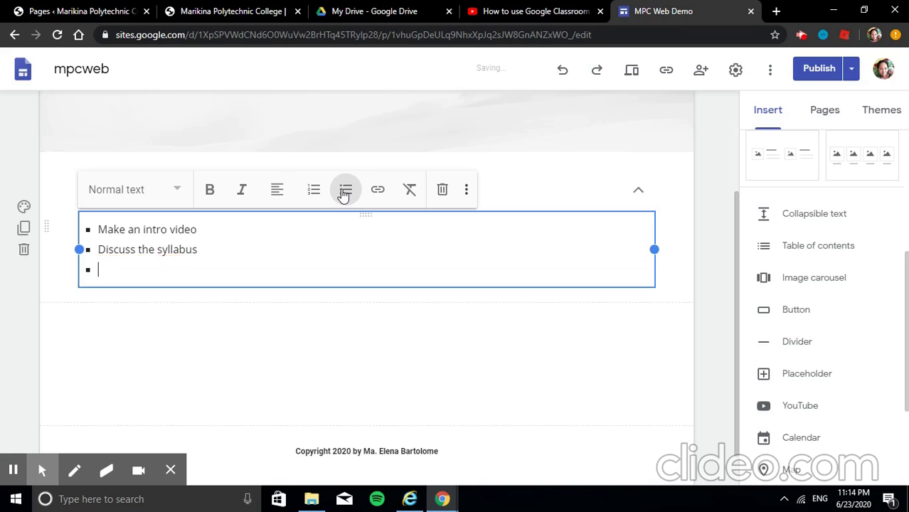
# Add two more bullets to the Week 1 list reading "task 3" and "task 4"
pyautogui.write('tak')
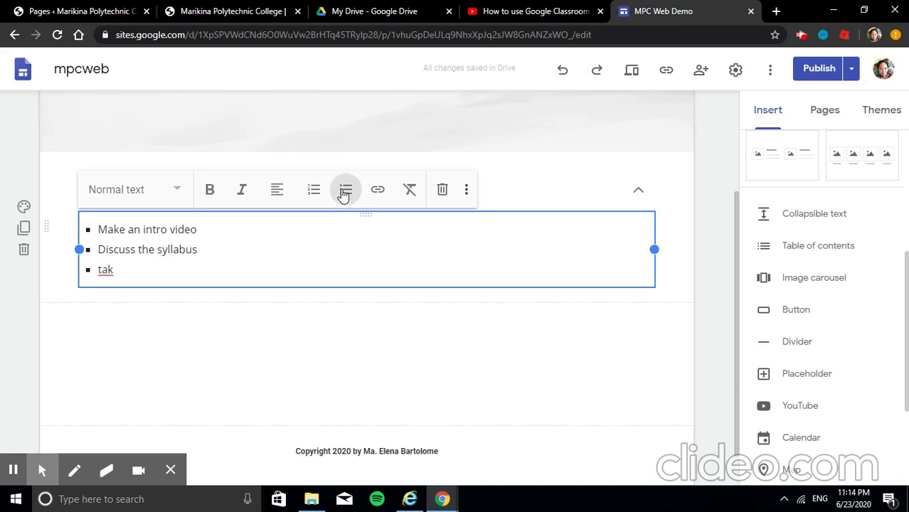
pyautogui.press('BackSpace')
pyautogui.write('sk 3')
pyautogui.press('Return')
pyautogui.write('task 4')
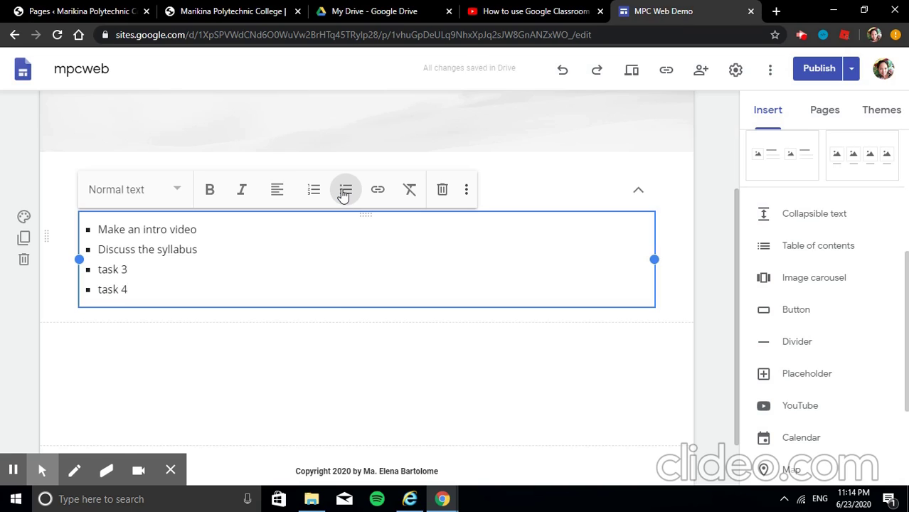
# Check how the Week 1: Orientation section collapses and expands on the Lessons page
pyautogui.click(380, 337)
pyautogui.click(145, 226)
pyautogui.click(224, 283)
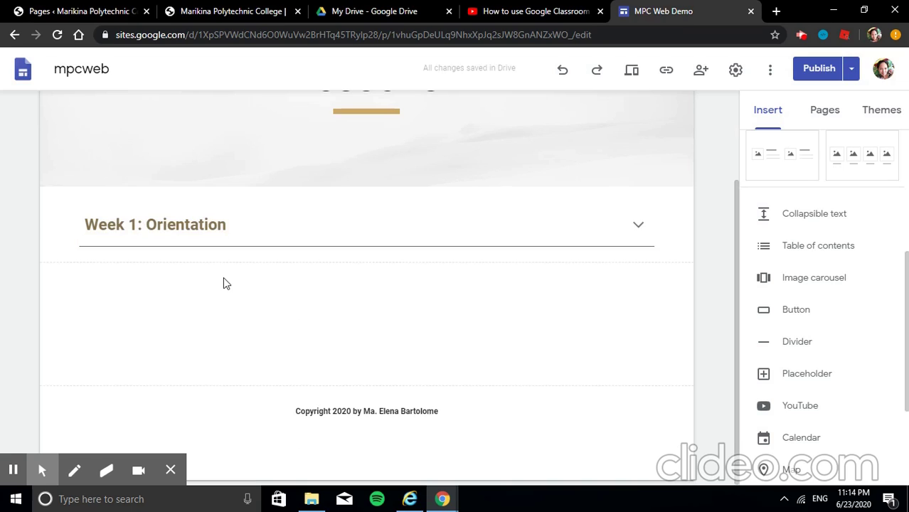
pyautogui.click(108, 234)
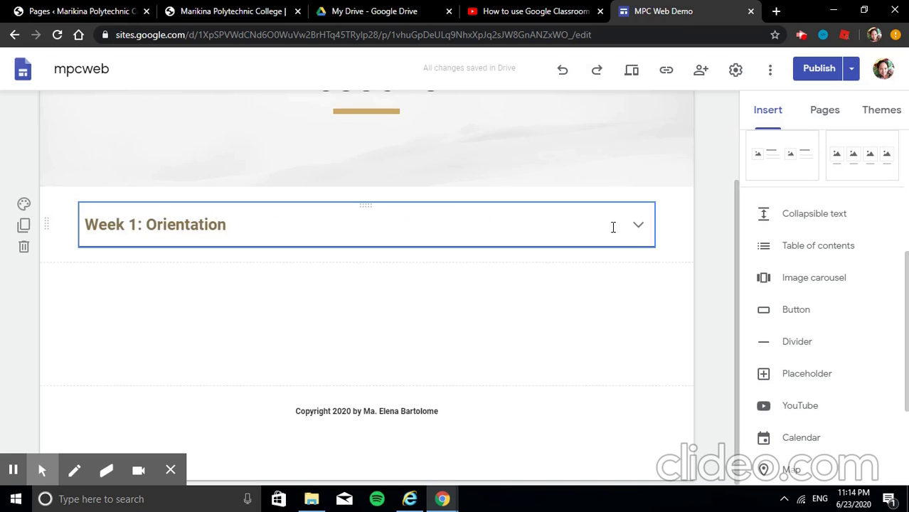
pyautogui.click(638, 227)
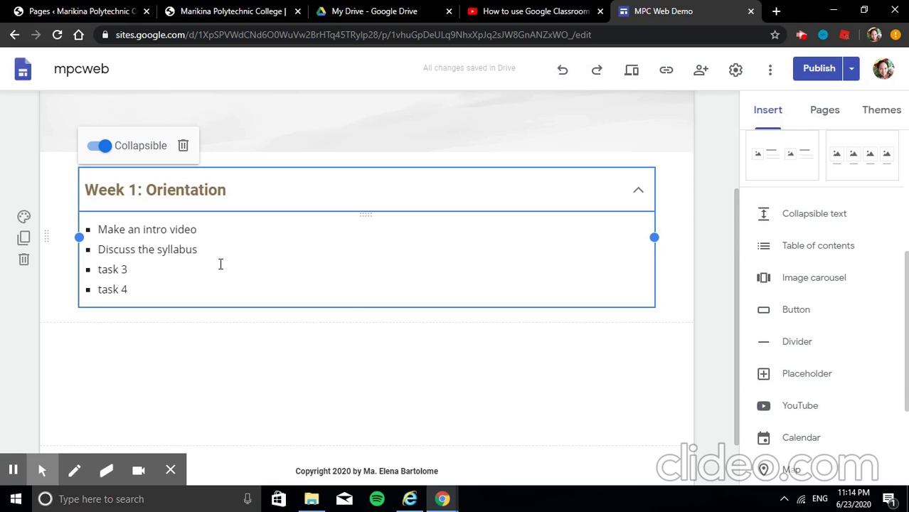
pyautogui.scroll(2, 349, 319)
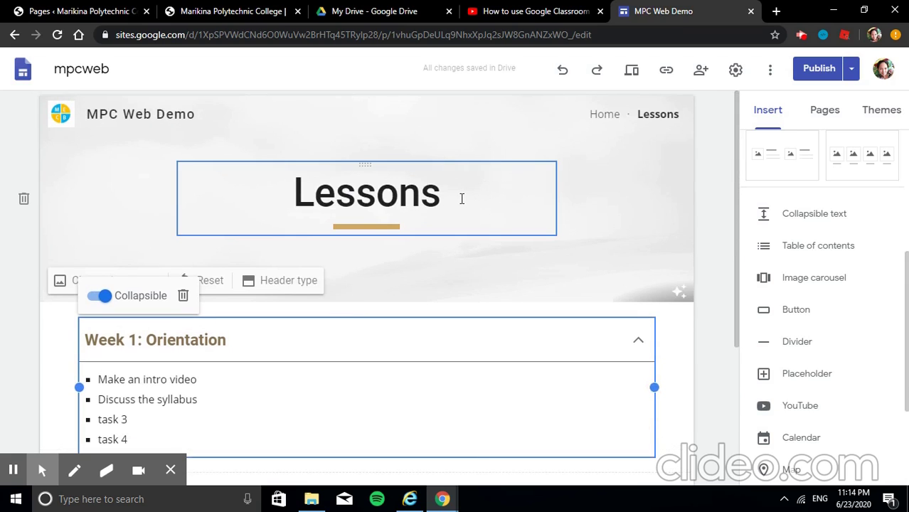
# Insert a collapsible text block below the Week 1 section with the heading "Week 2: Lesson 1"
pyautogui.scroll(-3, 438, 215)
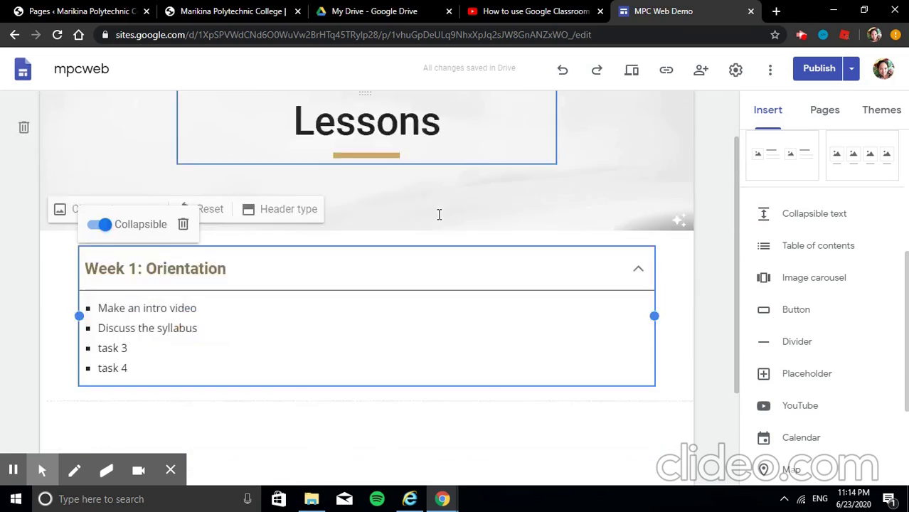
pyautogui.click(814, 213)
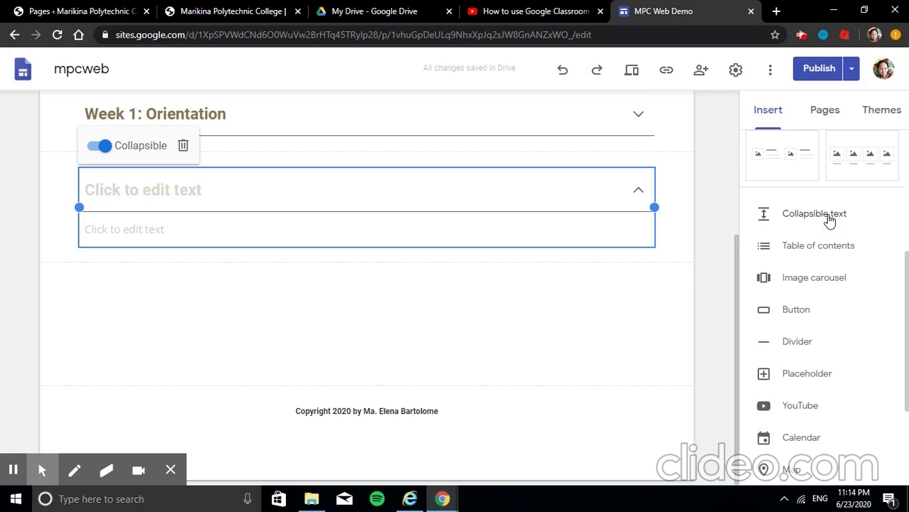
pyautogui.click(448, 193)
pyautogui.write('W')
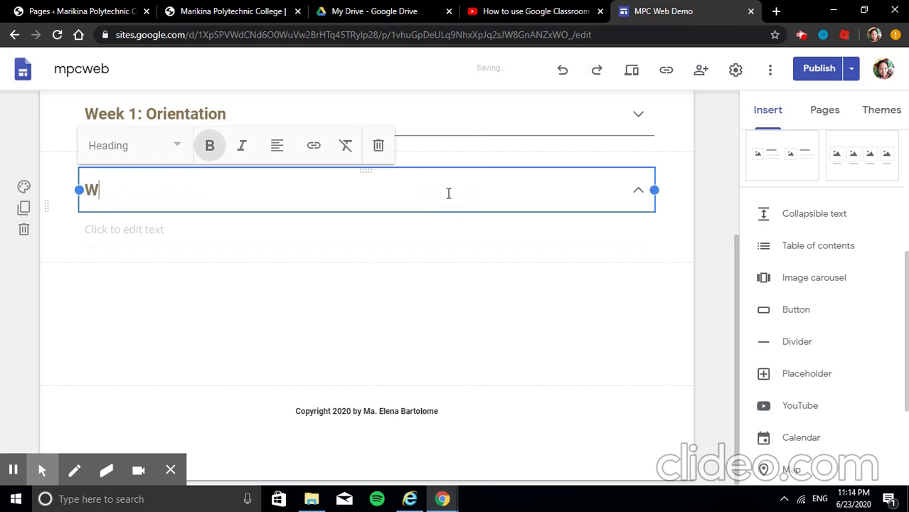
pyautogui.write('eek 2: Lesson 1')
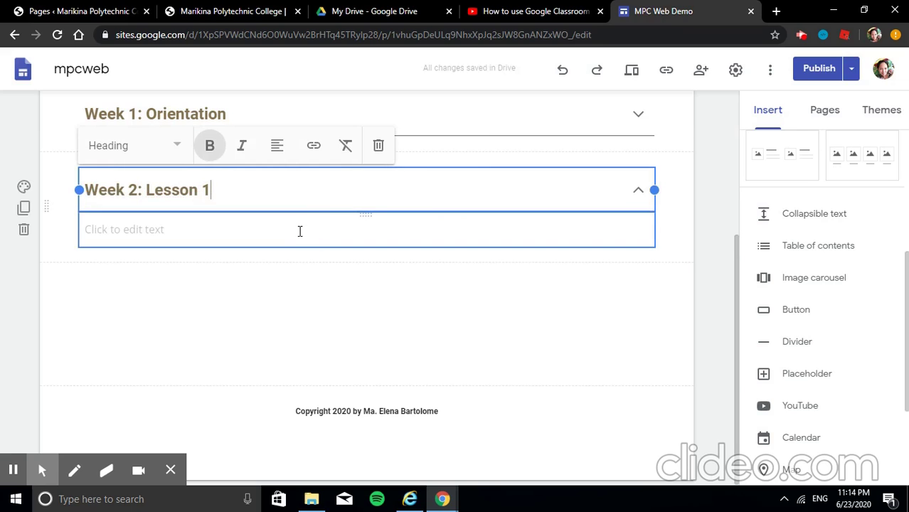
# Fill the Week 2 block's body with a bulleted list containing "Discuss intro to lesson" and "sublessons"
pyautogui.click(299, 230)
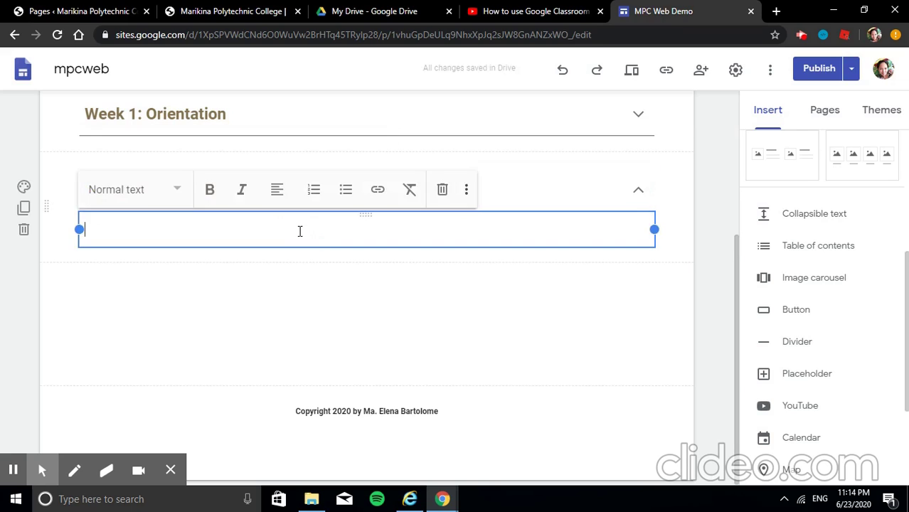
pyautogui.click(347, 193)
pyautogui.write('Disuc')
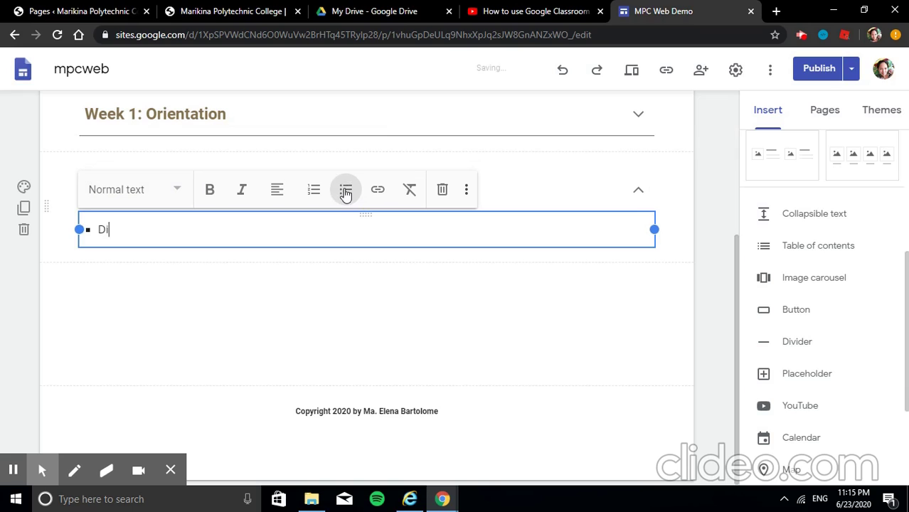
pyautogui.press('BackSpace')
pyautogui.press('BackSpace')
pyautogui.write('cuss intr')
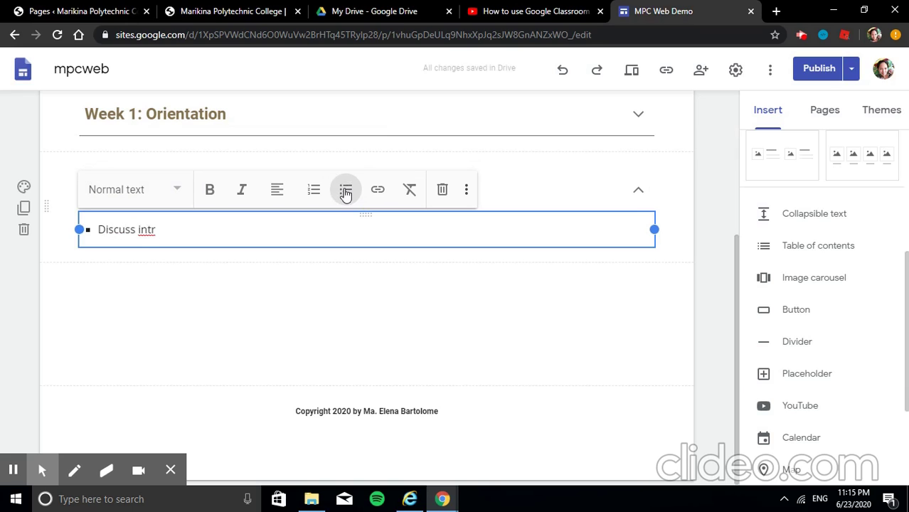
pyautogui.write('o to lesson')
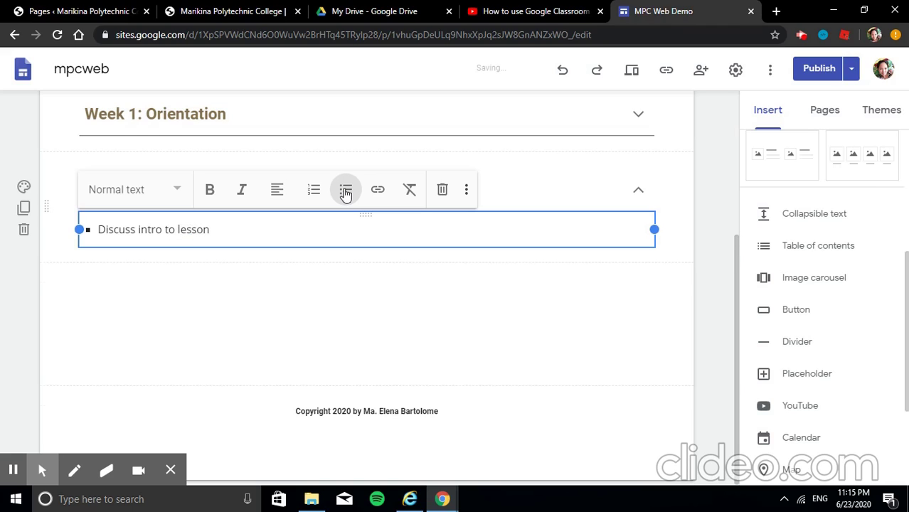
pyautogui.press('Return')
pyautogui.write('suble')
pyautogui.write('sso')
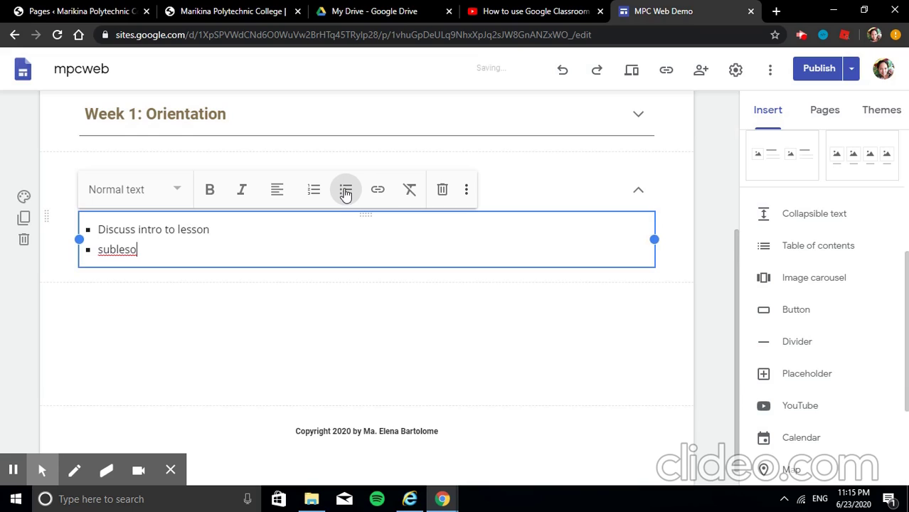
pyautogui.press('BackSpace')
pyautogui.write('ons')
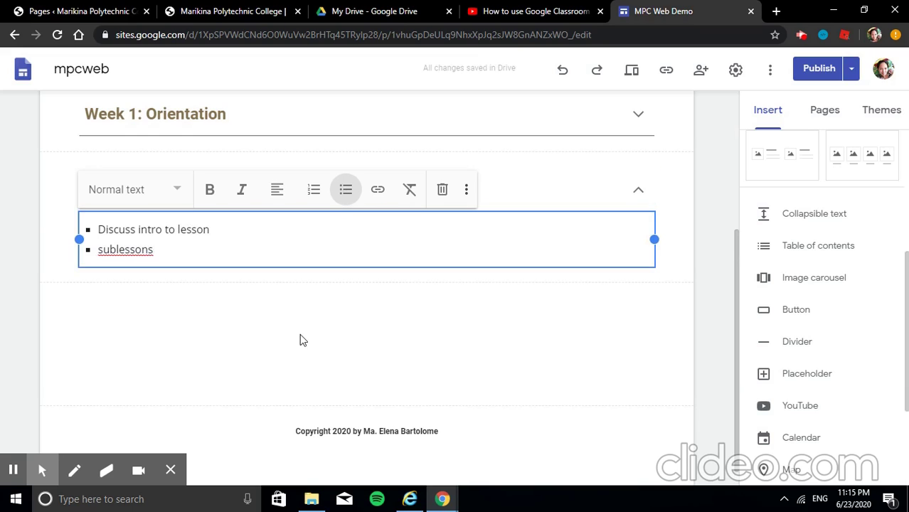
pyautogui.click(239, 363)
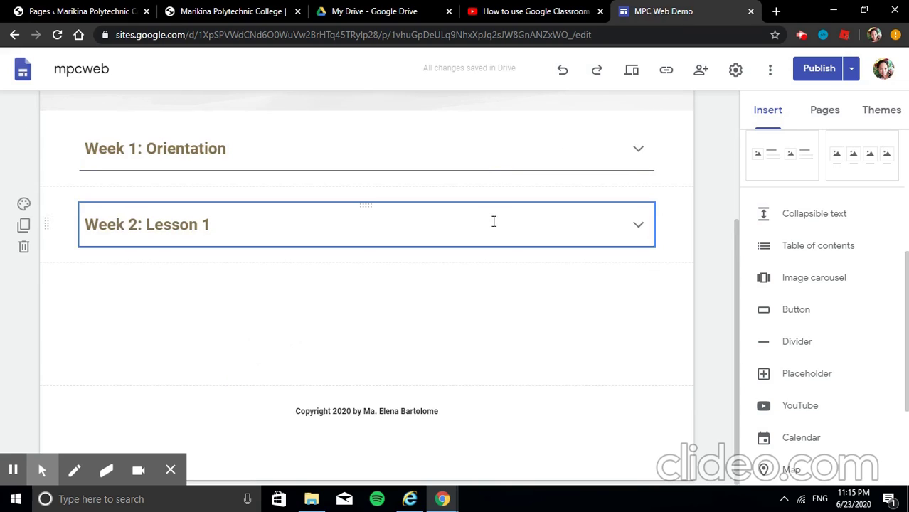
pyautogui.scroll(2, 39, 212)
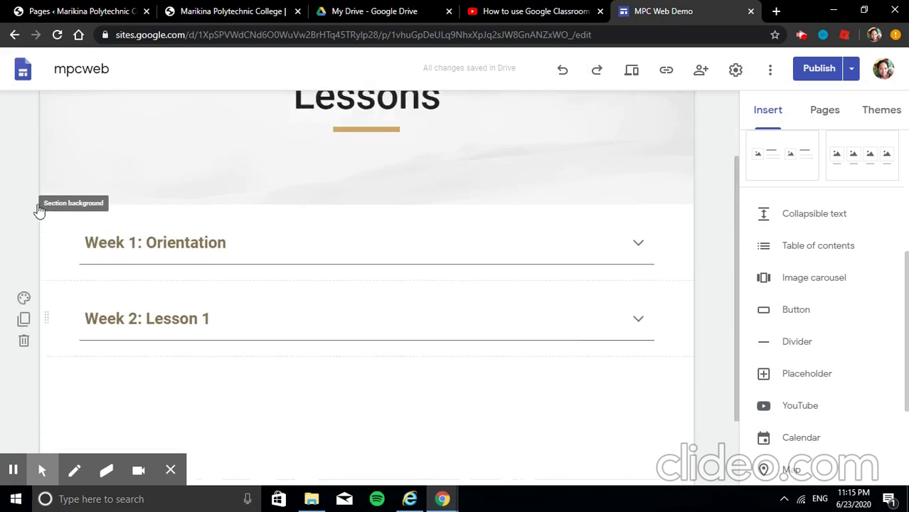
pyautogui.scroll(1, 39, 211)
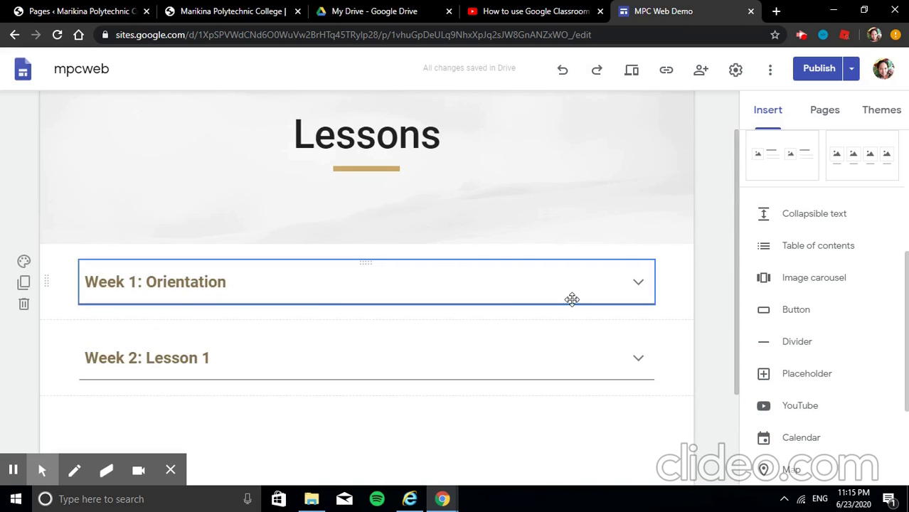
pyautogui.scroll(-2, 572, 299)
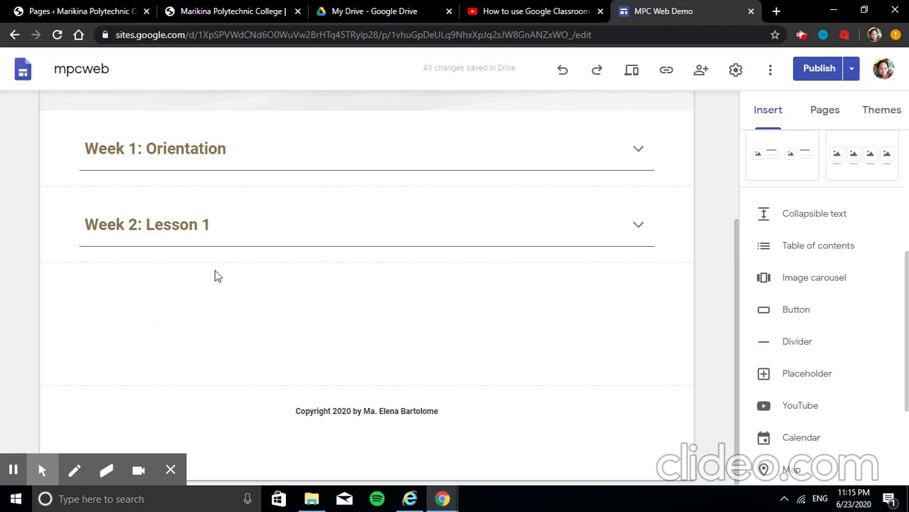
# Switch to YouTube and bring up the list of the channel's own uploaded videos
pyautogui.click(491, 15)
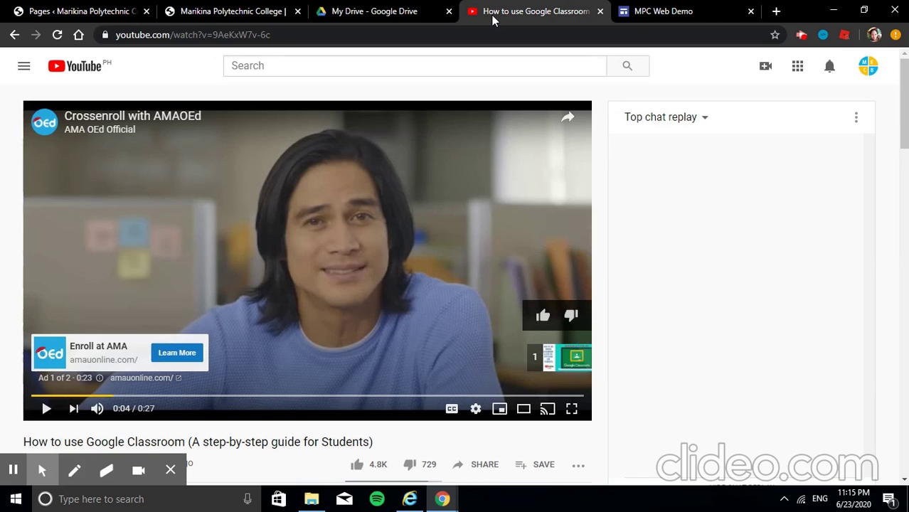
pyautogui.scroll(-2, 207, 423)
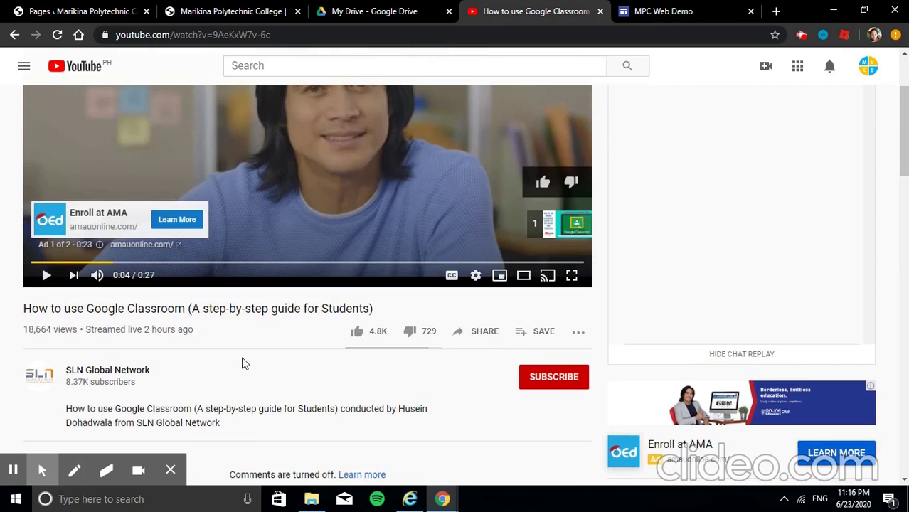
pyautogui.scroll(2, 242, 361)
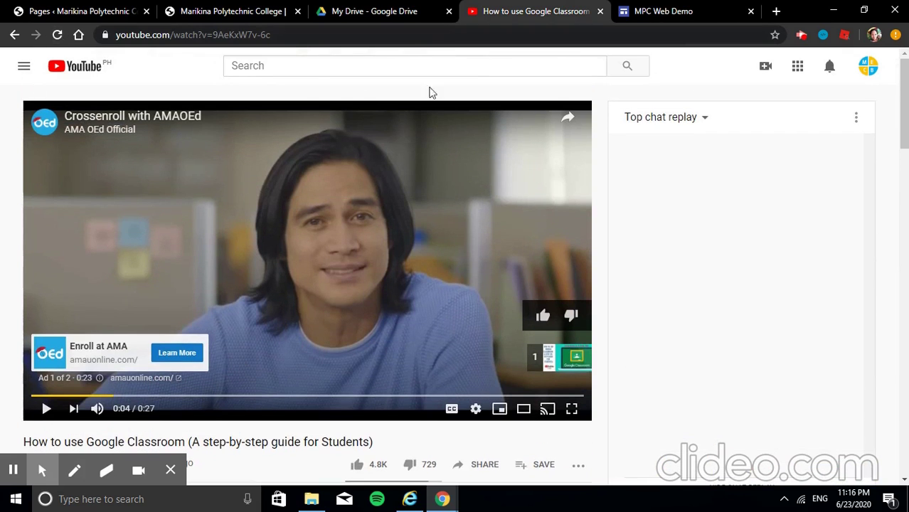
pyautogui.click(23, 66)
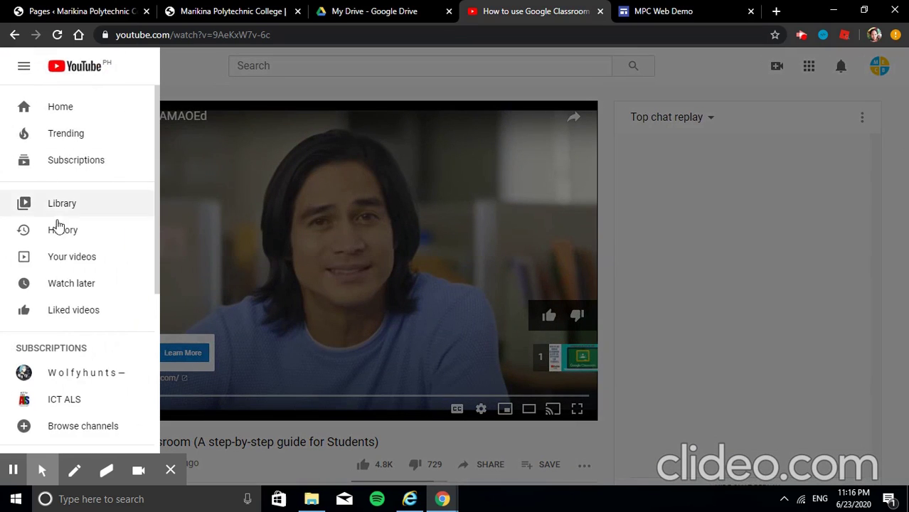
pyautogui.click(76, 263)
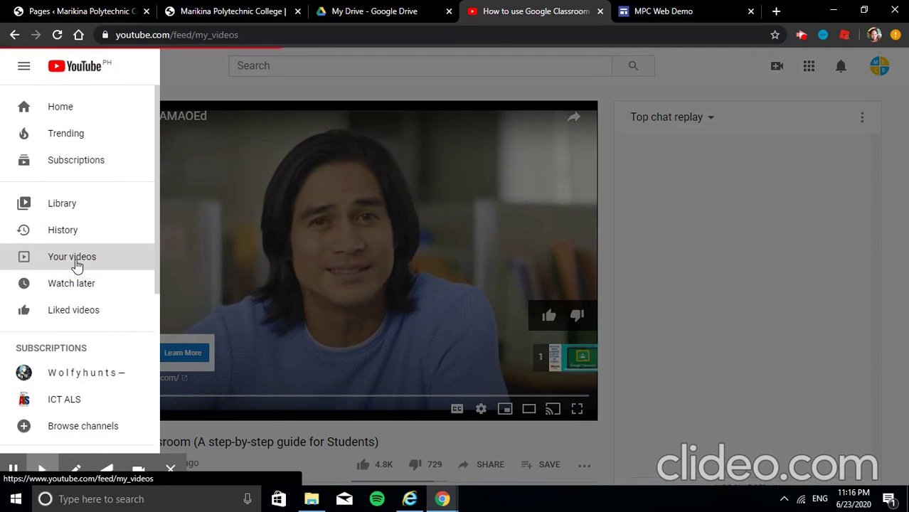
pyautogui.scroll(-2, 288, 260)
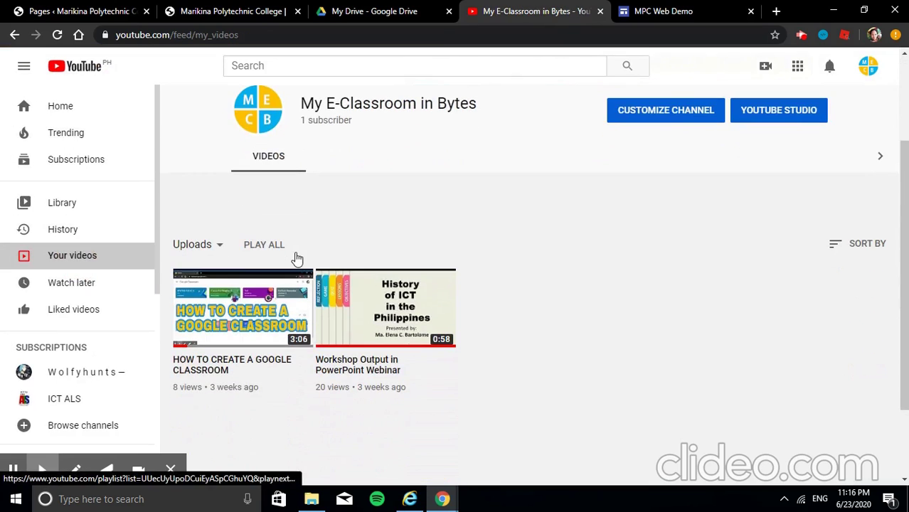
pyautogui.scroll(-1, 297, 258)
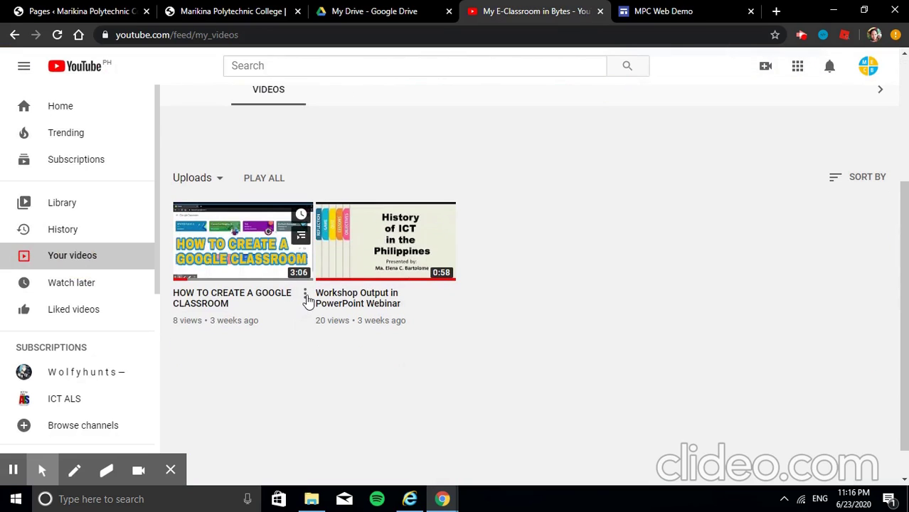
# Open the "HOW TO CREATE A GOOGLE CLASSROOM" video, pause it and copy its web address
pyautogui.click(305, 296)
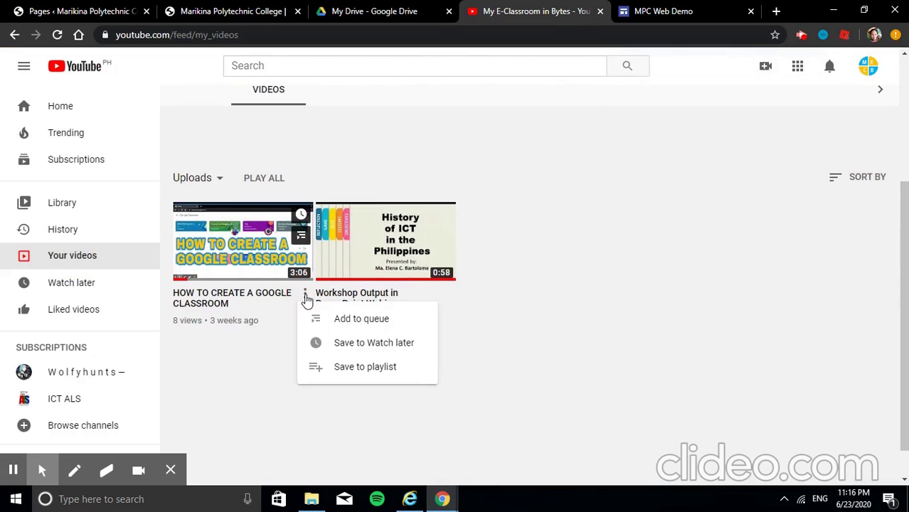
pyautogui.click(226, 257)
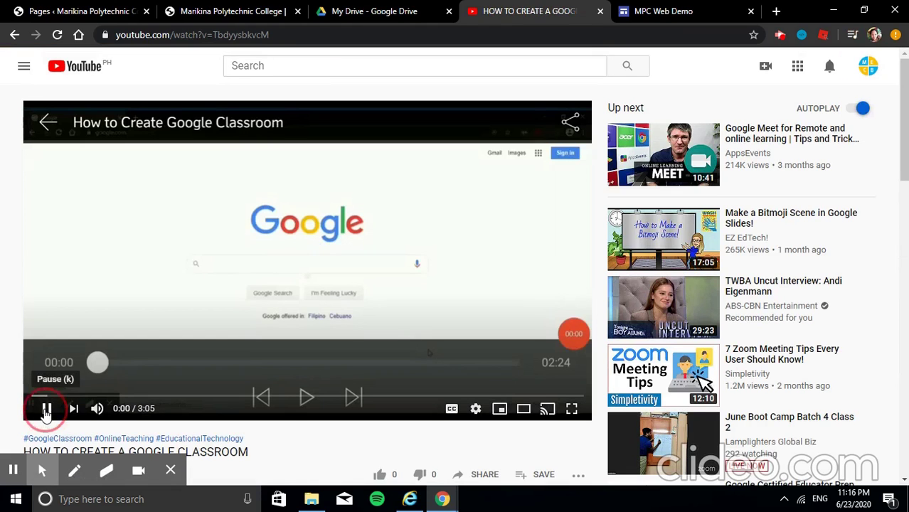
pyautogui.click(46, 410)
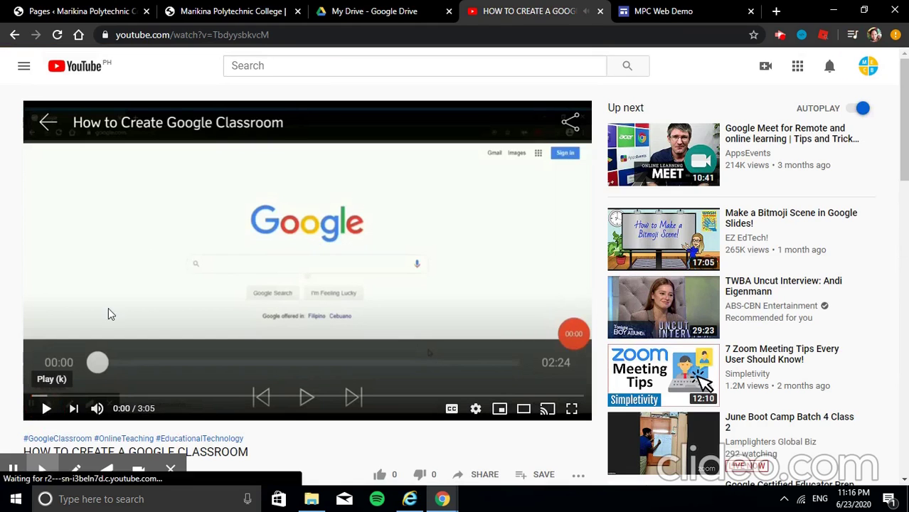
pyautogui.click(335, 33)
pyautogui.hotkey('ctrl', 'c')
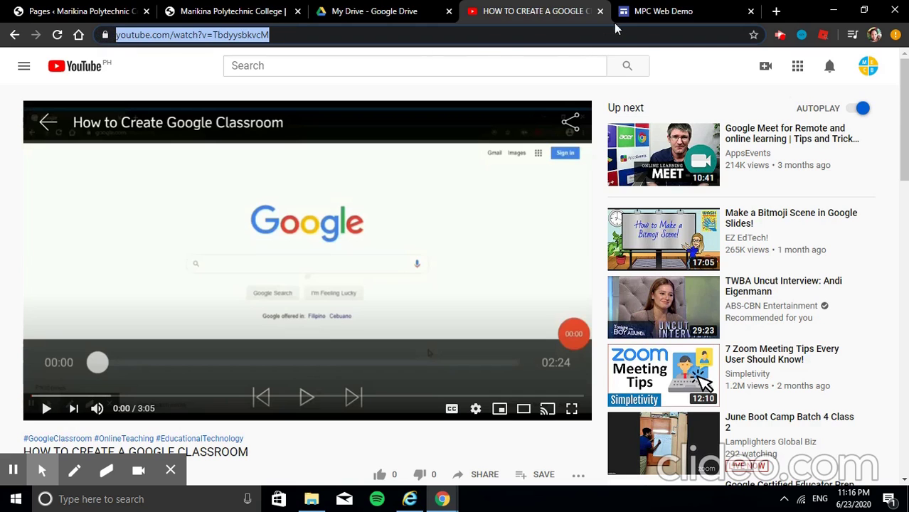
# Return to the Google Sites editor and embed the copied YouTube video by URL below the Week 2 section
pyautogui.click(661, 21)
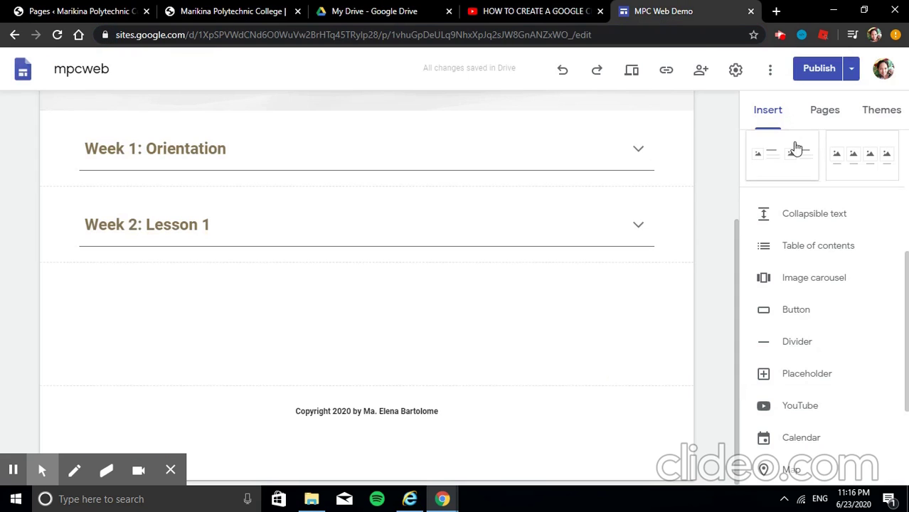
pyautogui.scroll(4, 796, 147)
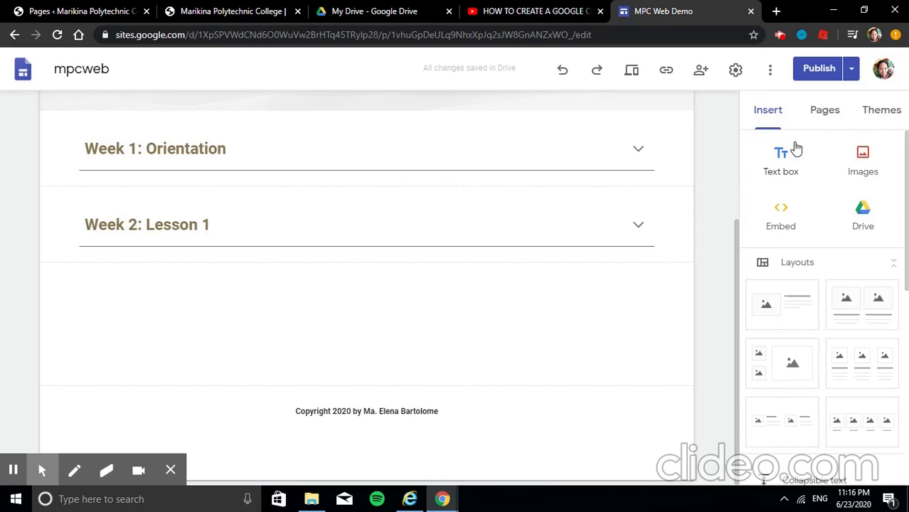
pyautogui.click(778, 214)
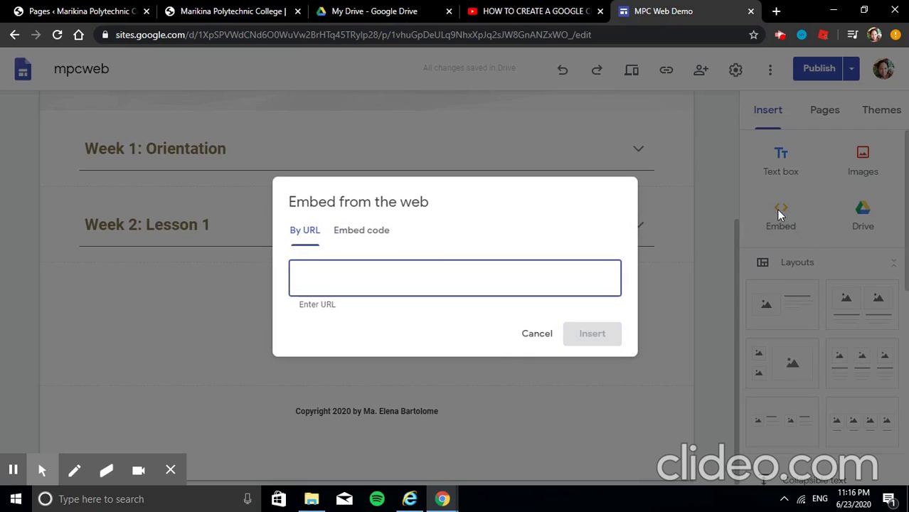
pyautogui.hotkey('ctrl', 'v')
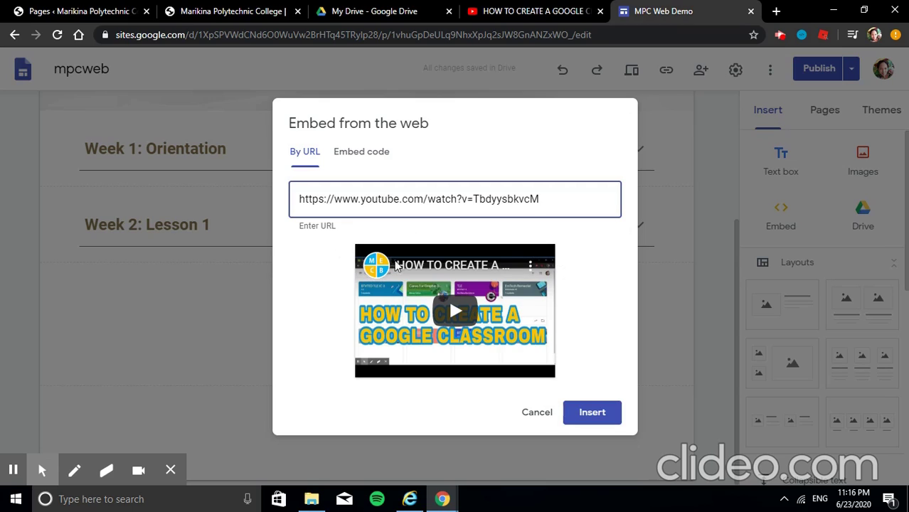
pyautogui.click(590, 413)
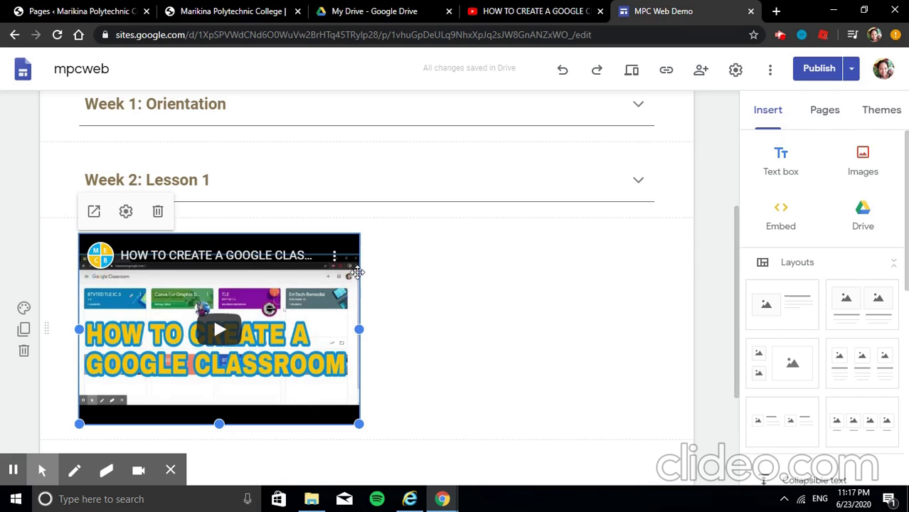
# Add a text box beside the embedded video reading "This video will show you how to create Google Classroom."
pyautogui.doubleClick(484, 320)
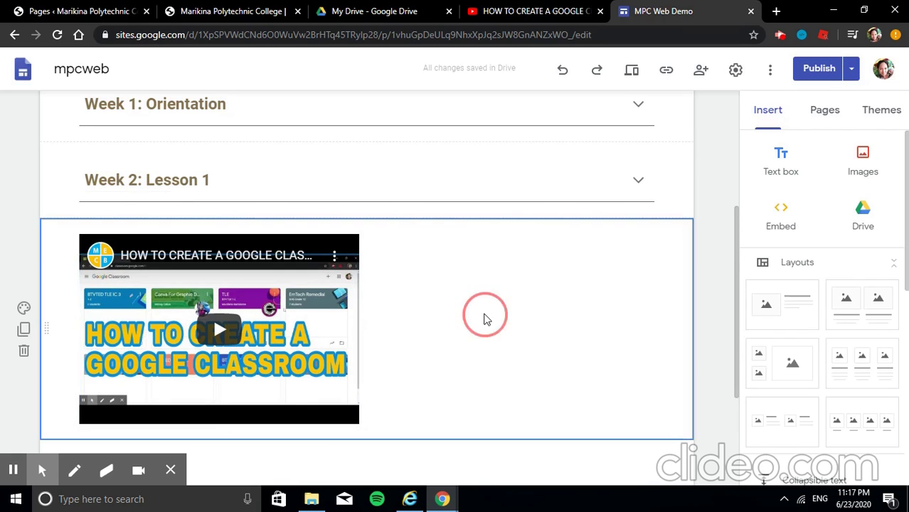
pyautogui.click(488, 314)
pyautogui.write('This video will show')
pyautogui.press('BackSpace')
pyautogui.write('ow ')
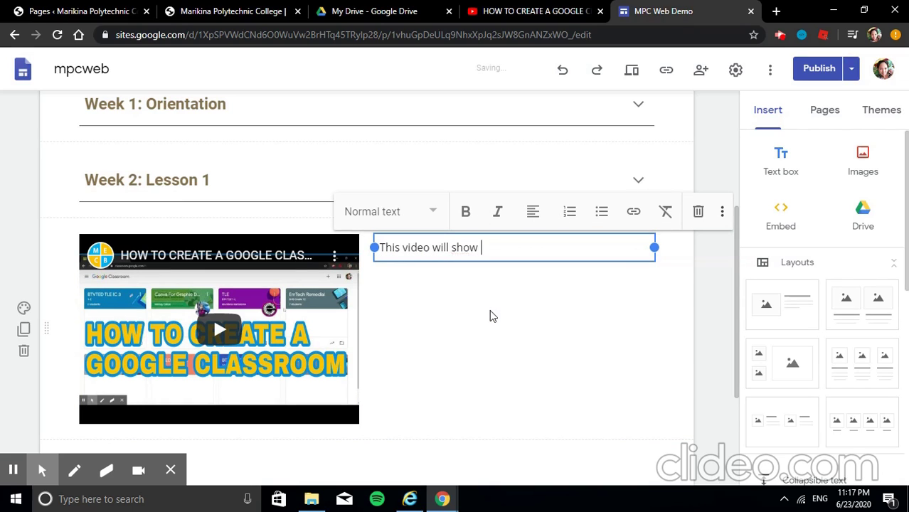
pyautogui.write('you how to create go')
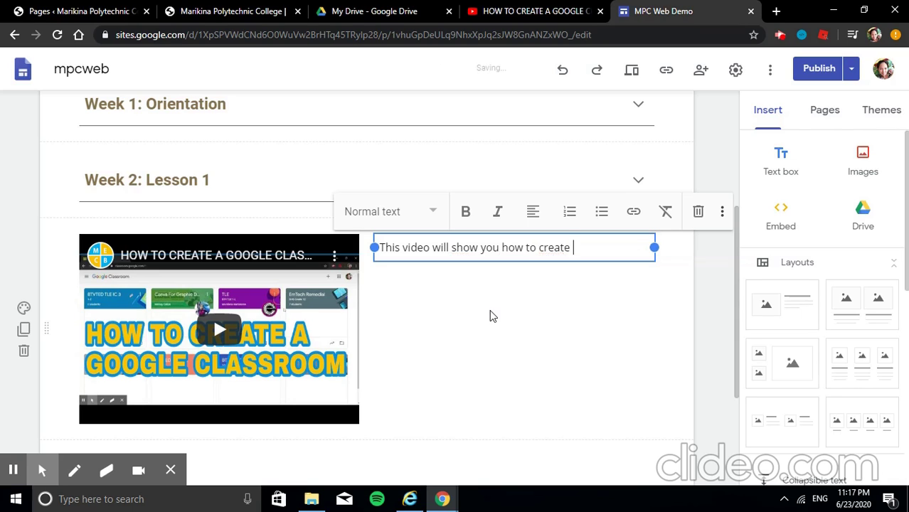
pyautogui.press('BackSpace')
pyautogui.press('BackSpace')
pyautogui.write('Google Classroom.')
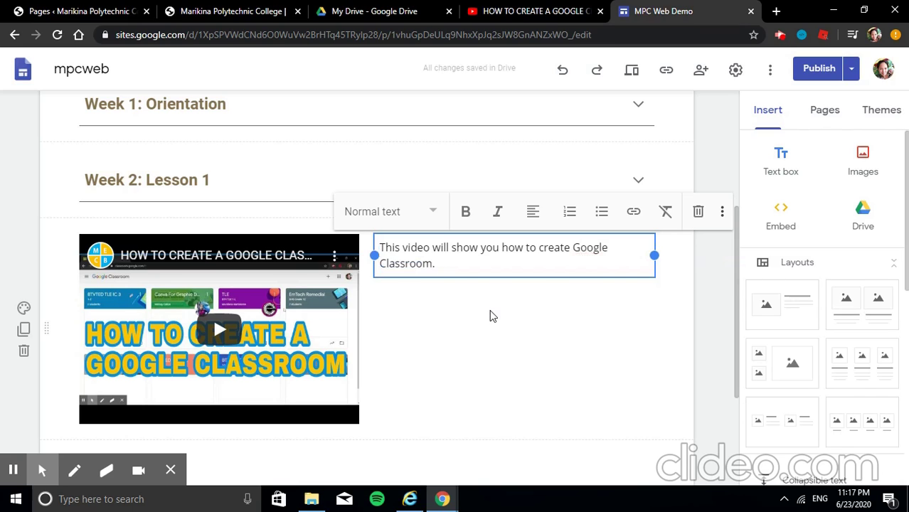
# Preview the Lessons page, test playing, pausing and full-screen viewing of the embedded video, and close the preview
pyautogui.click(628, 74)
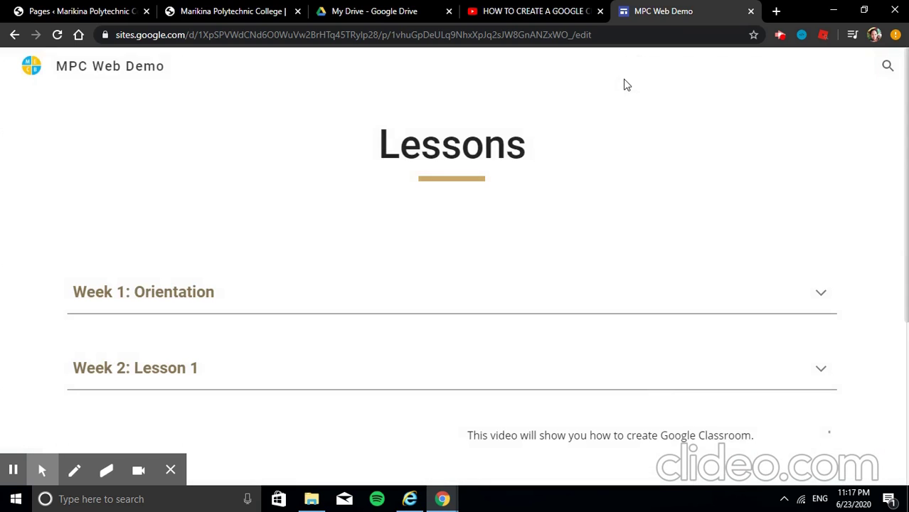
pyautogui.scroll(-4, 240, 297)
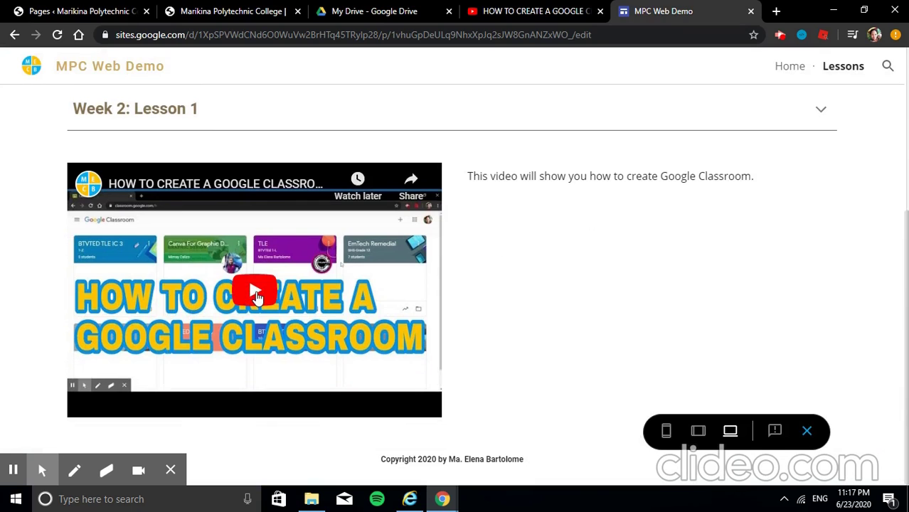
pyautogui.click(255, 295)
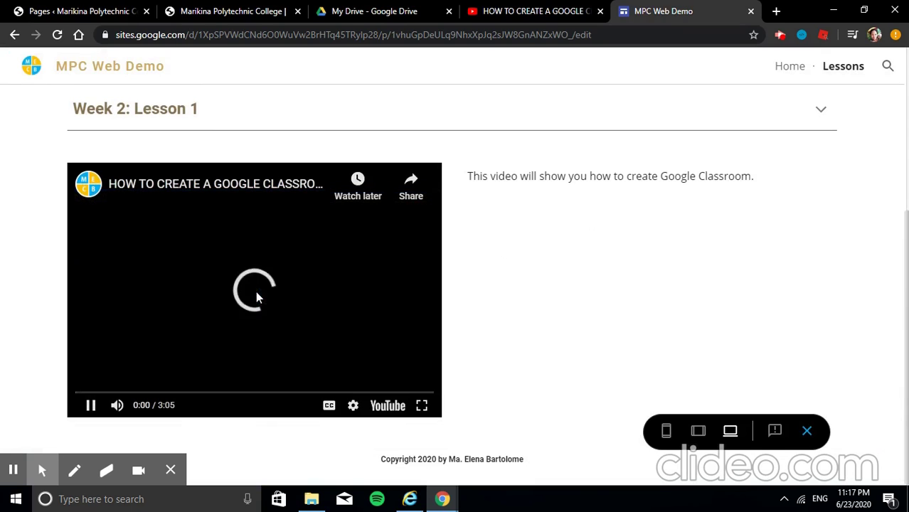
pyautogui.click(89, 410)
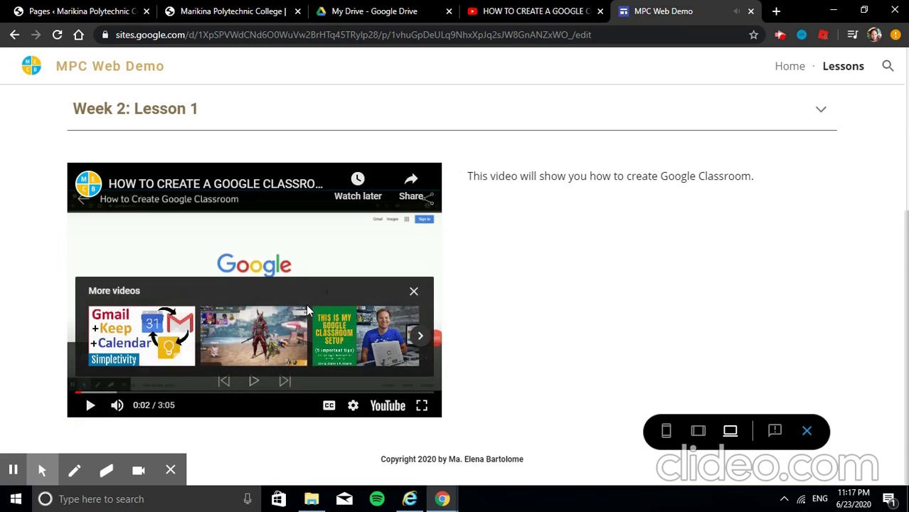
pyautogui.doubleClick(297, 267)
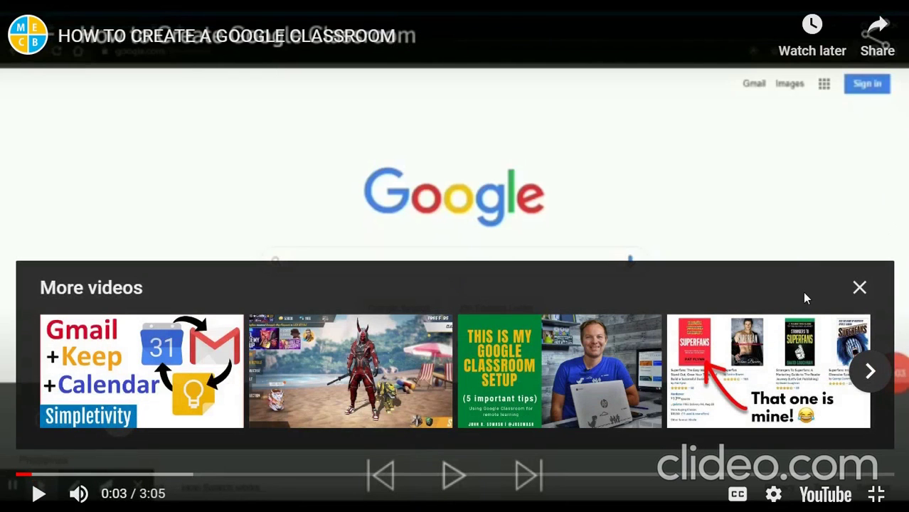
pyautogui.press('Escape')
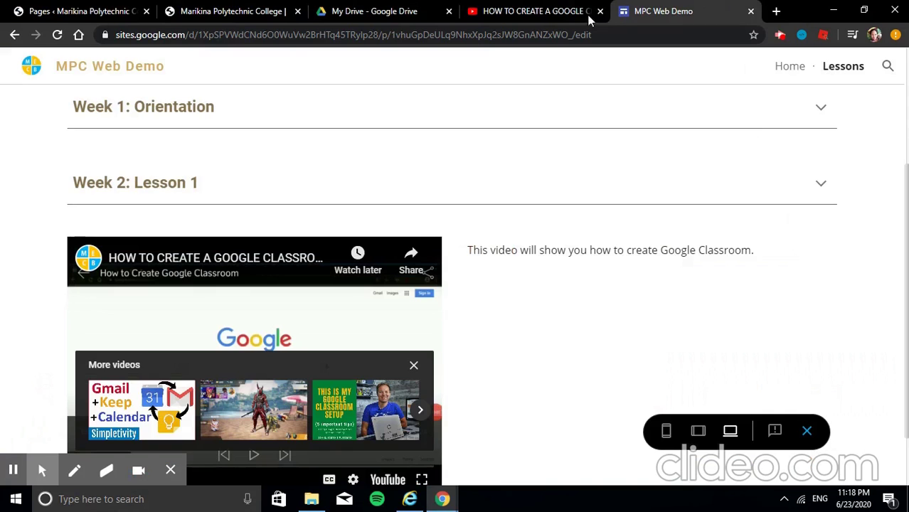
pyautogui.scroll(-2, 478, 257)
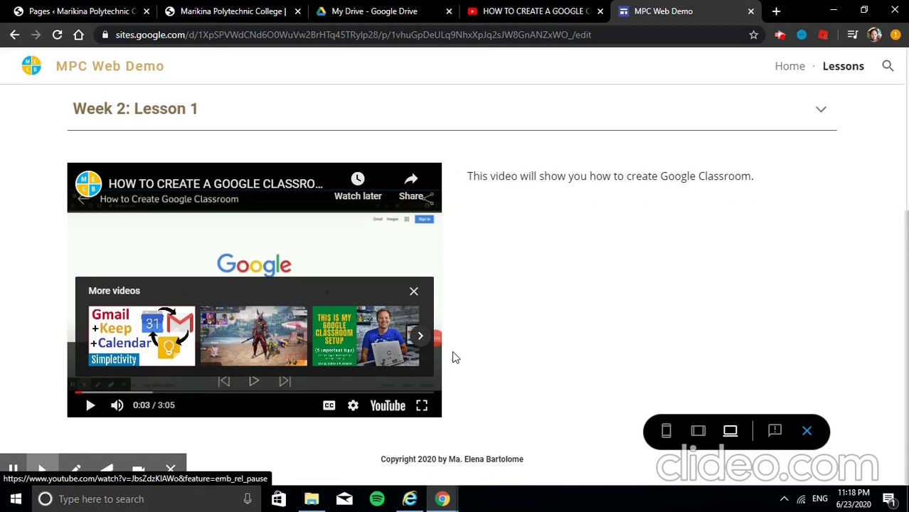
pyautogui.click(809, 431)
# Insert the "Intro to ICT" PowerPoint file from Google Drive below the embedded video
pyautogui.scroll(-4, 548, 295)
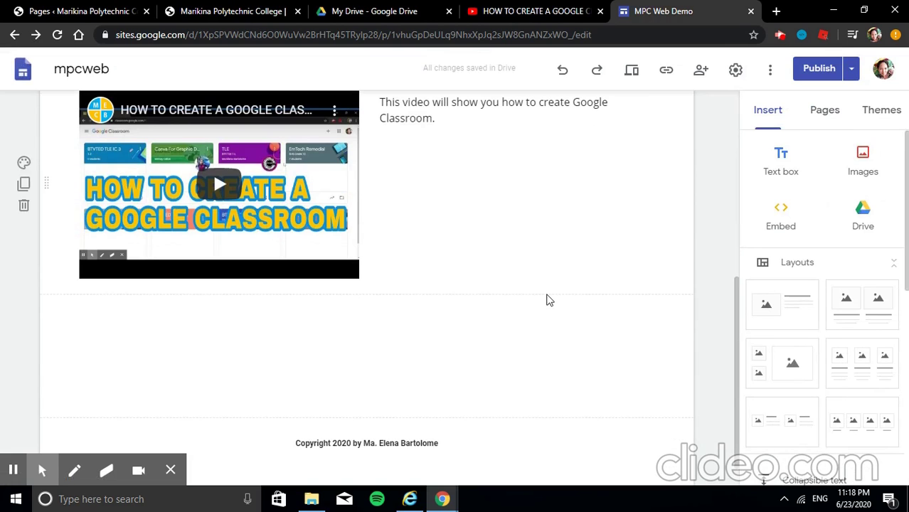
pyautogui.scroll(-1, 538, 293)
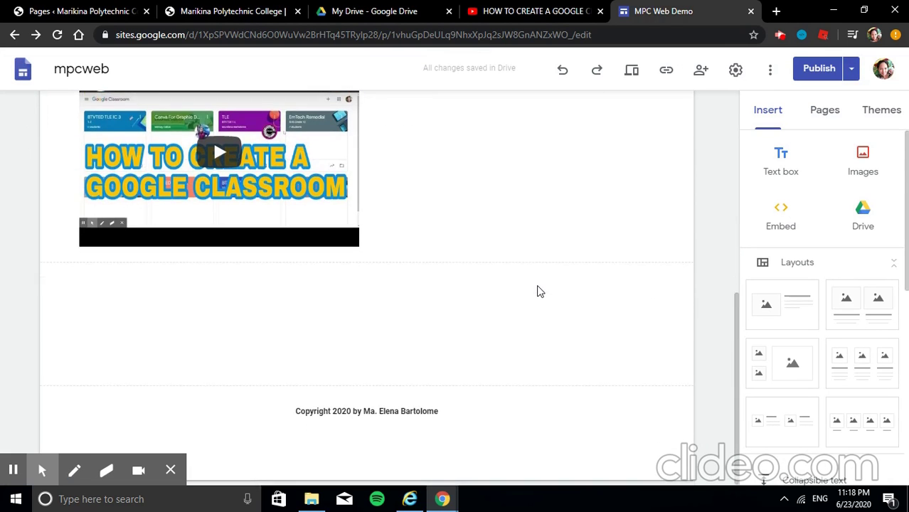
pyautogui.scroll(1, 538, 291)
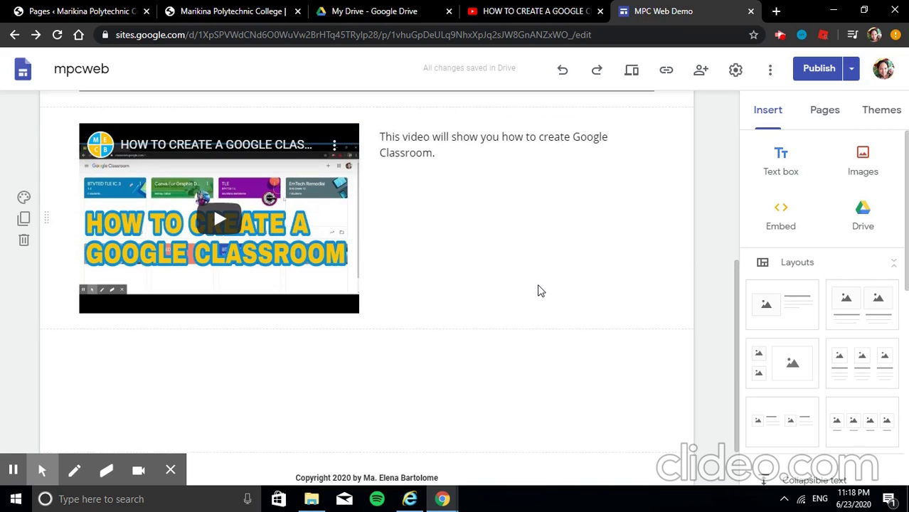
pyautogui.scroll(-2, 537, 290)
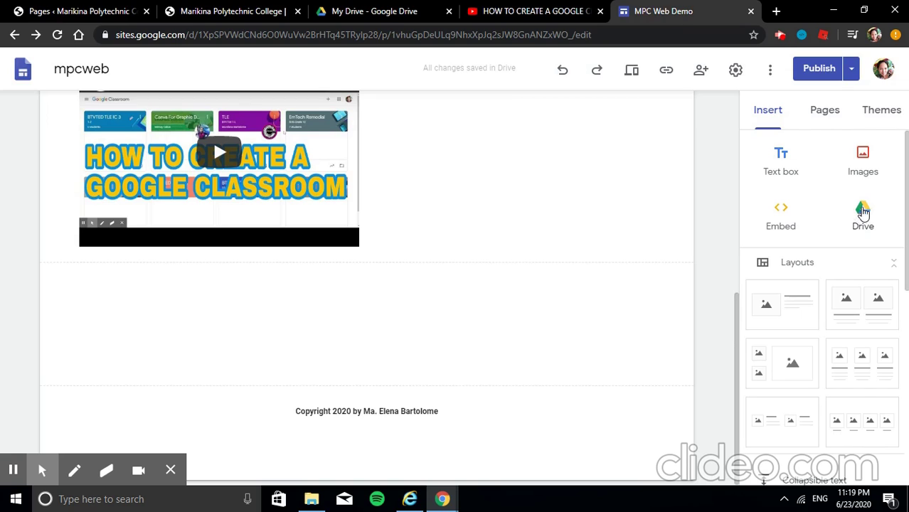
pyautogui.click(862, 211)
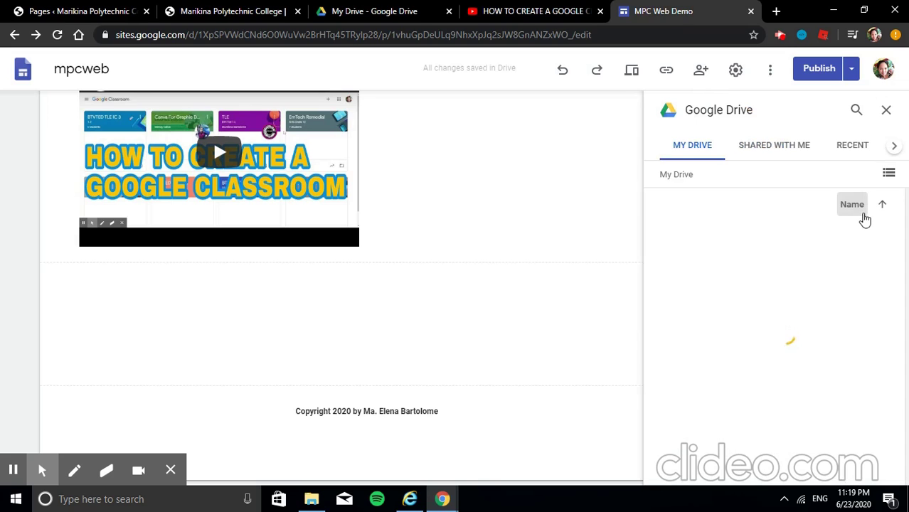
pyautogui.scroll(-1, 778, 315)
pyautogui.scroll(-5, 778, 315)
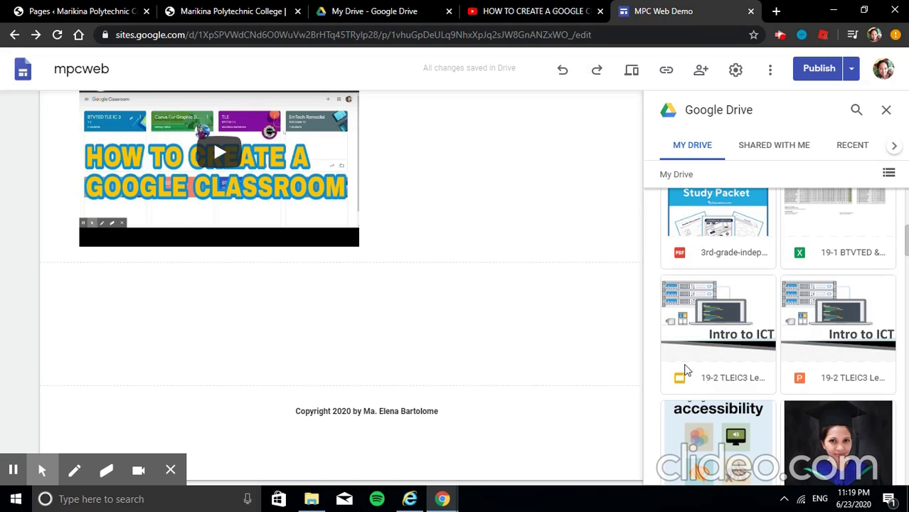
pyautogui.click(836, 337)
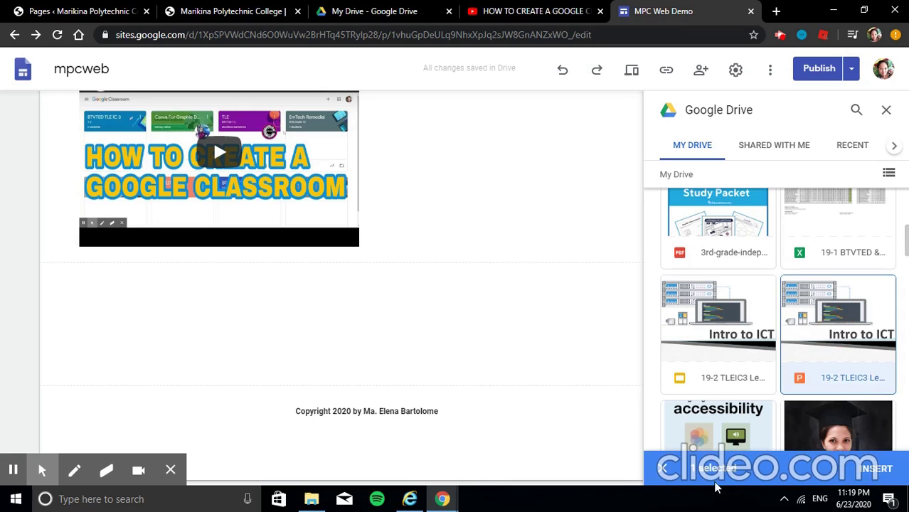
pyautogui.click(876, 469)
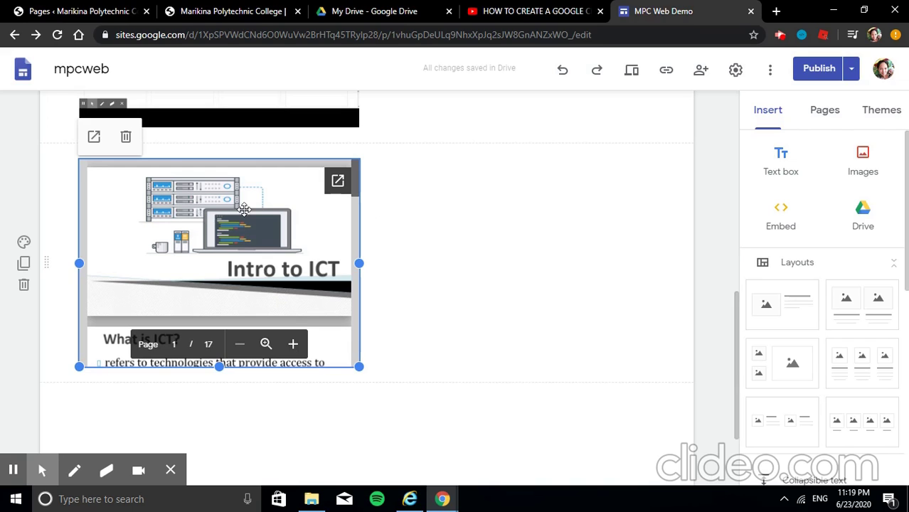
# Insert the Google Slides version of "Intro to ICT" from Drive and place it beside the PowerPoint file
pyautogui.click(866, 213)
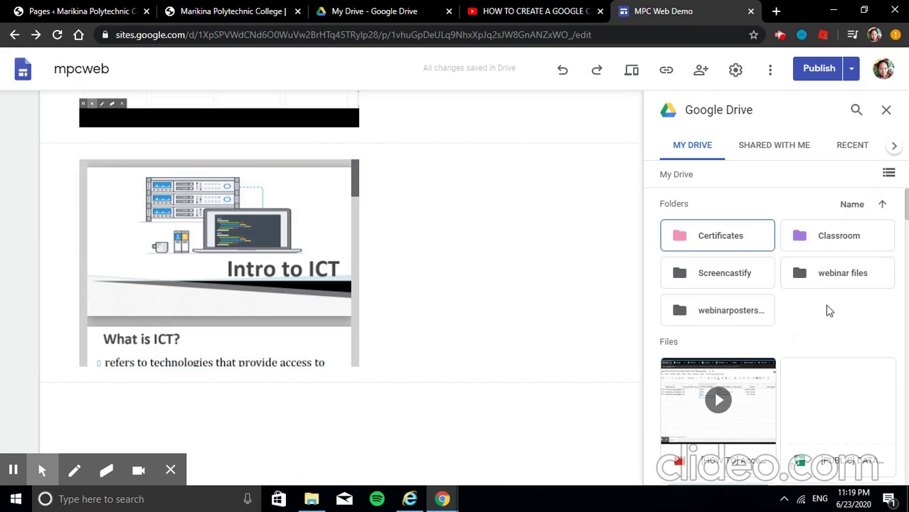
pyautogui.scroll(-5, 823, 305)
pyautogui.click(716, 339)
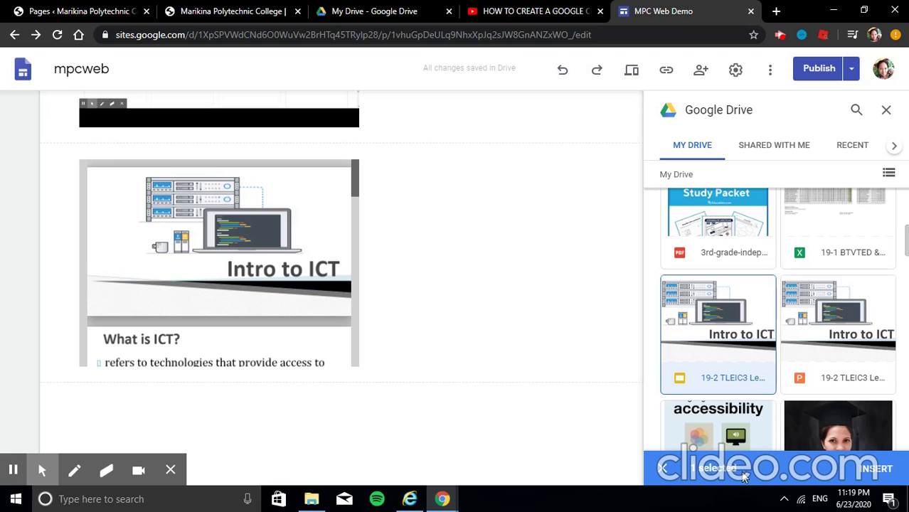
pyautogui.click(866, 478)
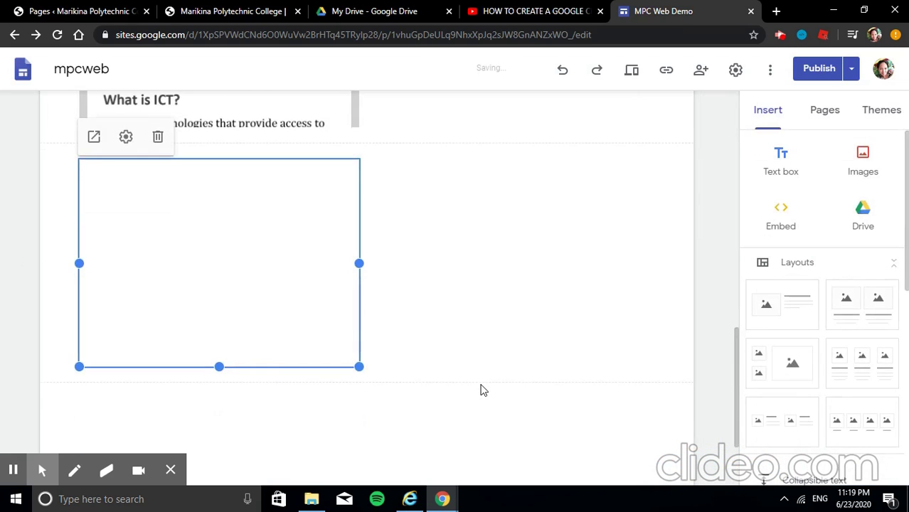
pyautogui.scroll(3, 411, 402)
pyautogui.moveTo(214, 407); pyautogui.dragTo(415, 302)
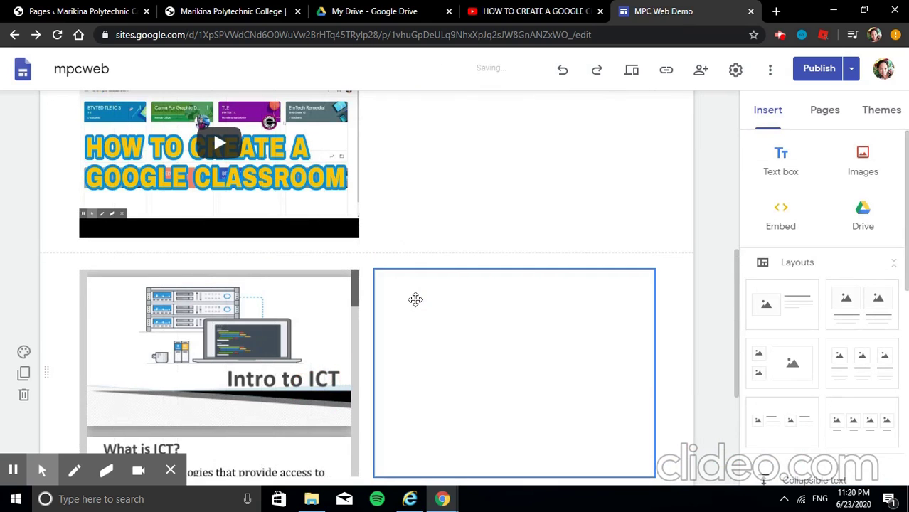
pyautogui.scroll(-1, 415, 299)
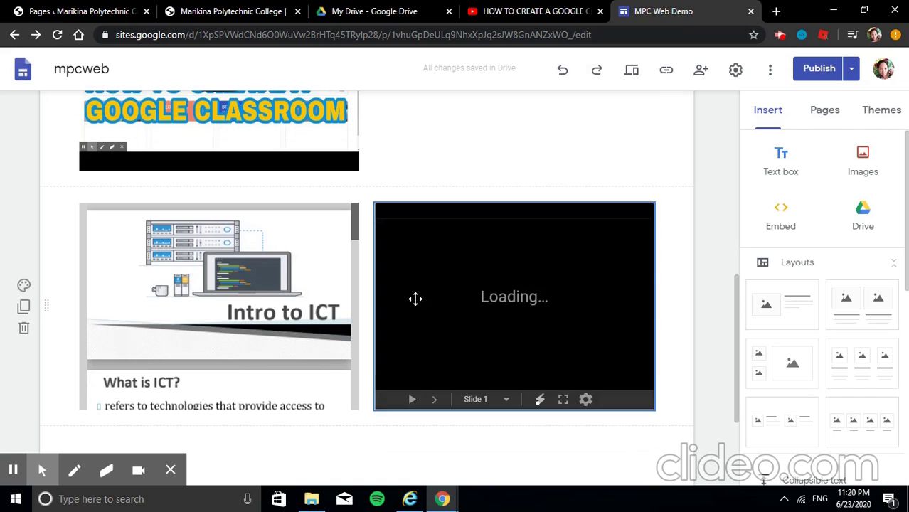
pyautogui.scroll(-2, 418, 300)
pyautogui.scroll(1, 421, 301)
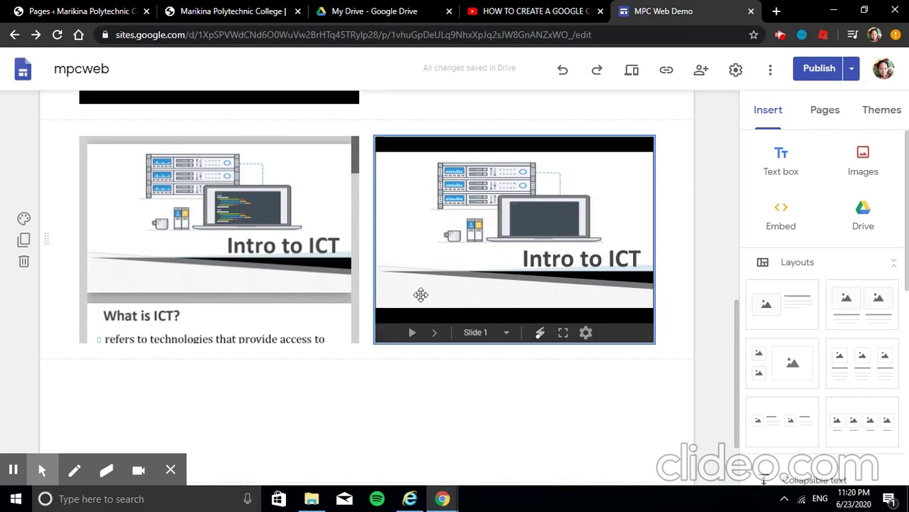
# Preview the Lessons page, page through the embedded PowerPoint, play the Google Slides presentation, and close the preview
pyautogui.click(632, 70)
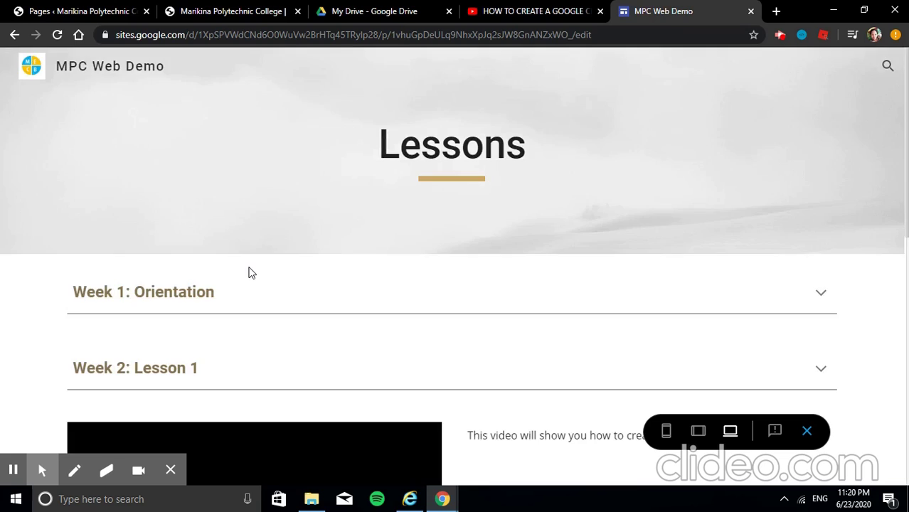
pyautogui.scroll(-8, 250, 272)
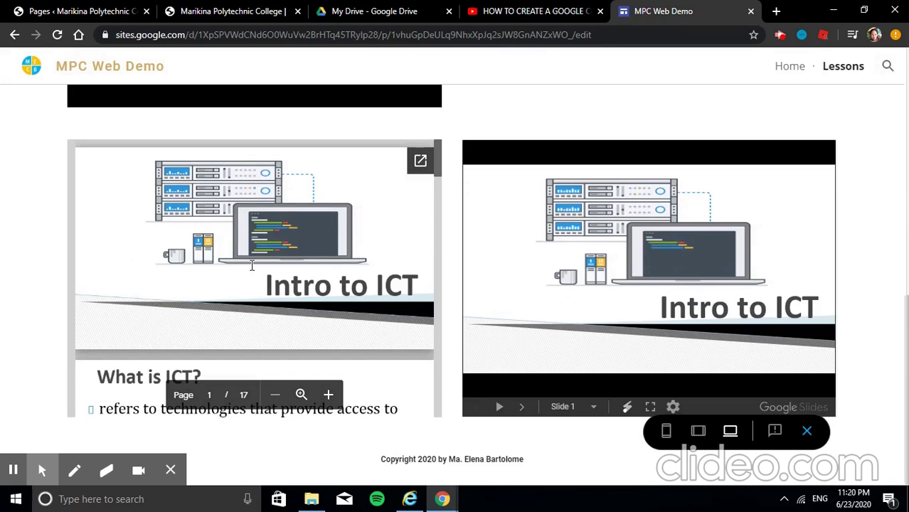
pyautogui.scroll(-3, 252, 265)
pyautogui.scroll(-12, 252, 265)
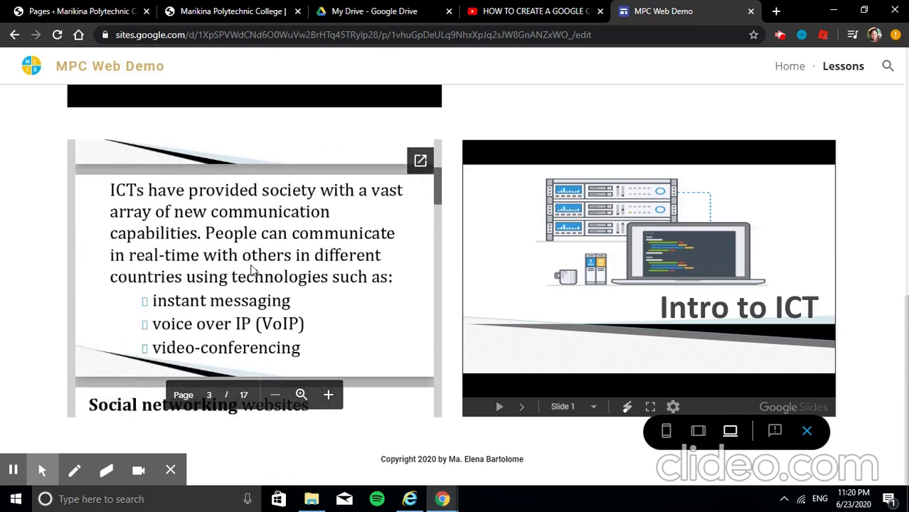
pyautogui.scroll(-20, 252, 265)
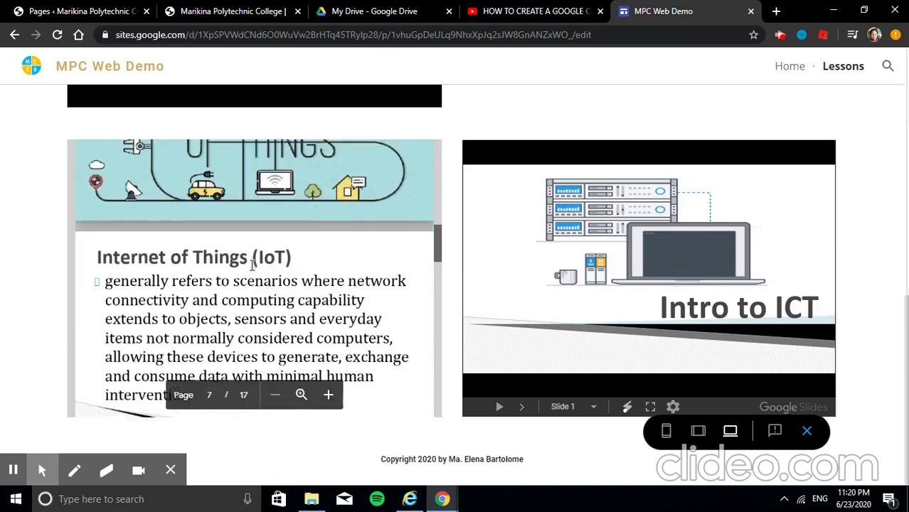
pyautogui.scroll(10, 252, 265)
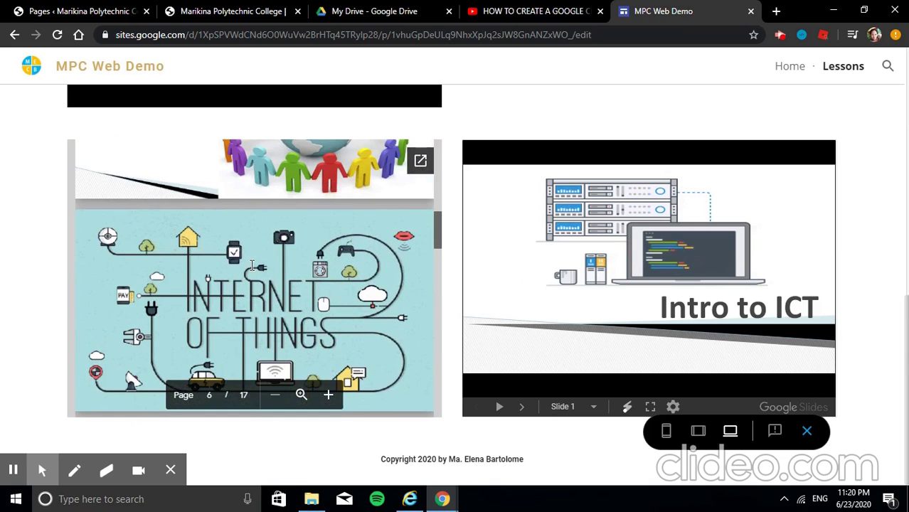
pyautogui.scroll(-5, 252, 266)
pyautogui.scroll(-15, 251, 267)
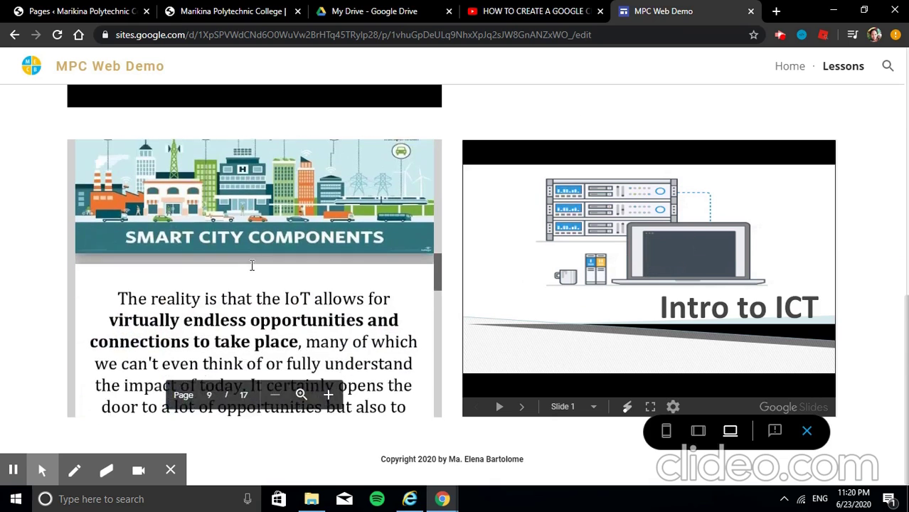
pyautogui.scroll(-5, 251, 266)
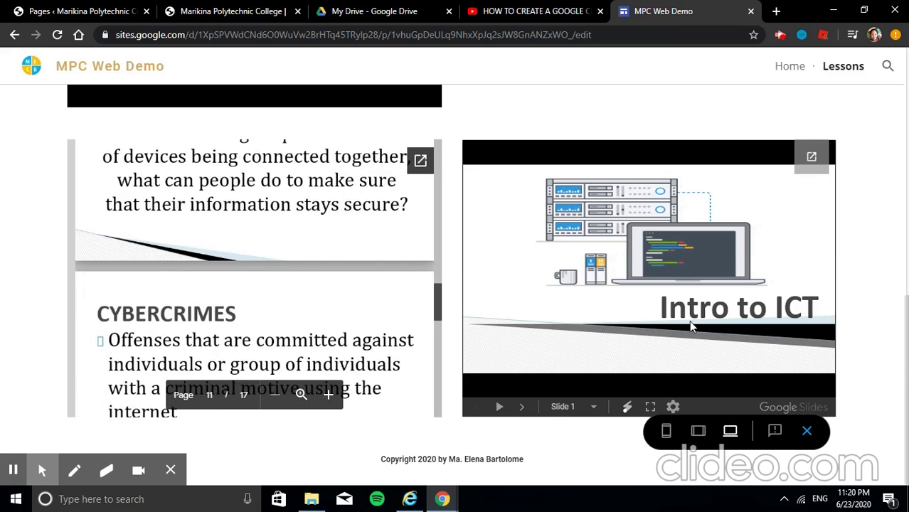
pyautogui.click(499, 408)
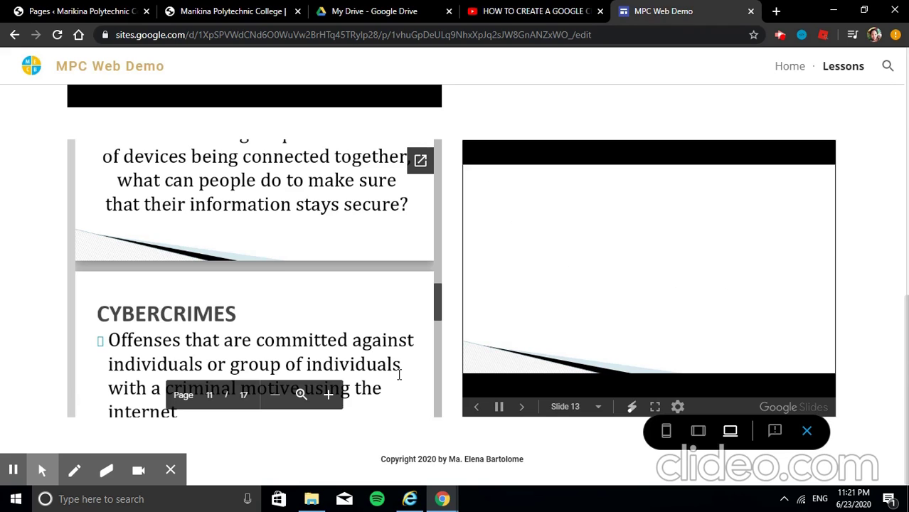
pyautogui.click(808, 433)
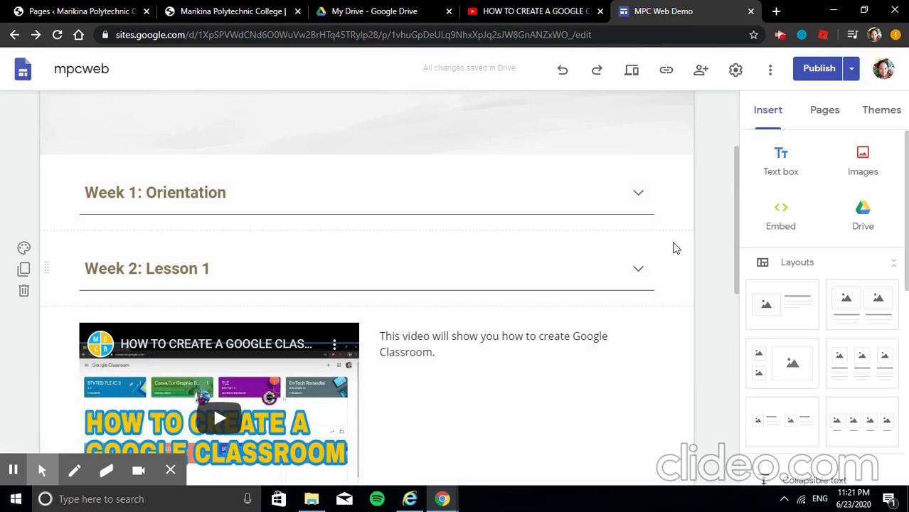
# Check the site's page list and the Lessons page content, then review the changes and publish the site
pyautogui.click(829, 118)
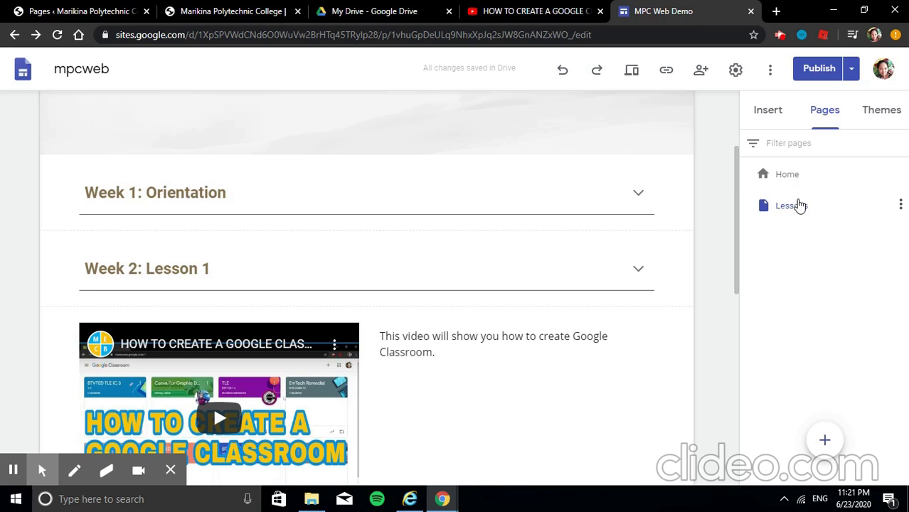
pyautogui.scroll(-7, 697, 232)
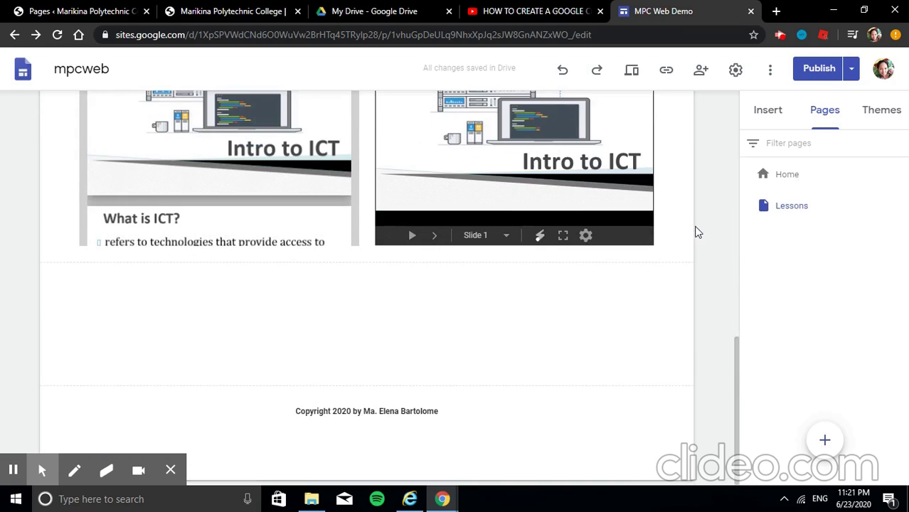
pyautogui.scroll(7, 697, 232)
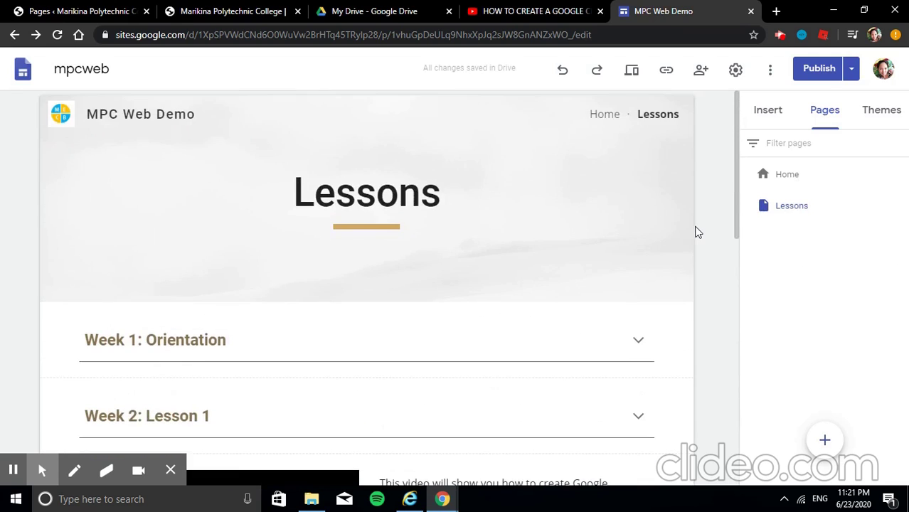
pyautogui.click(811, 76)
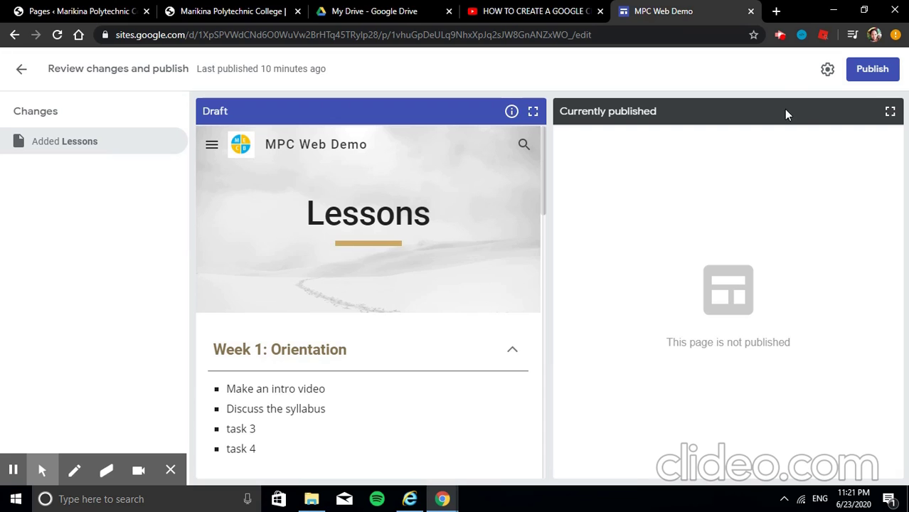
pyautogui.click(887, 71)
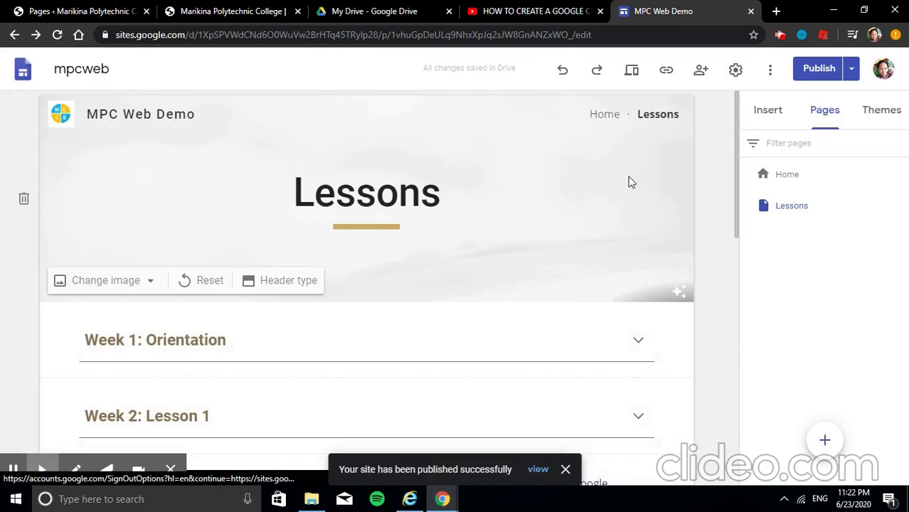
# Add a subpage named "MidTerm" under the Lessons page
pyautogui.scroll(-5, 628, 182)
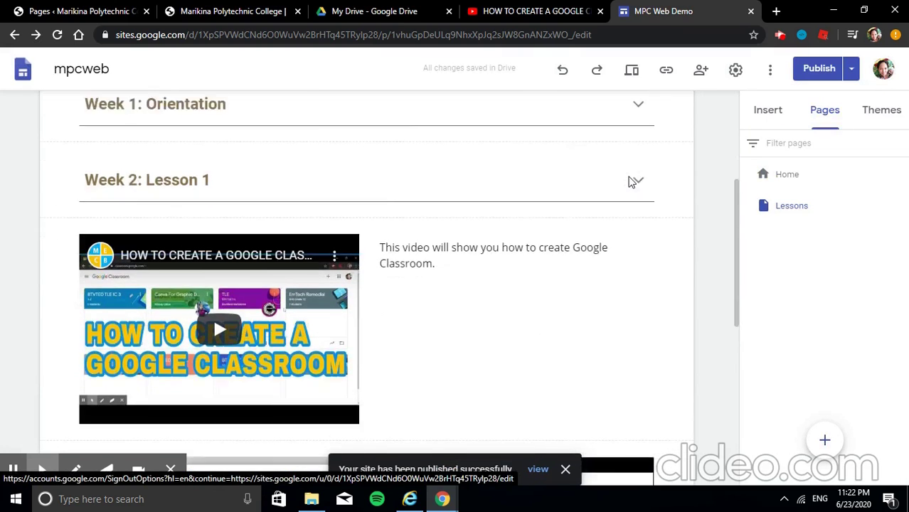
pyautogui.scroll(-4, 628, 182)
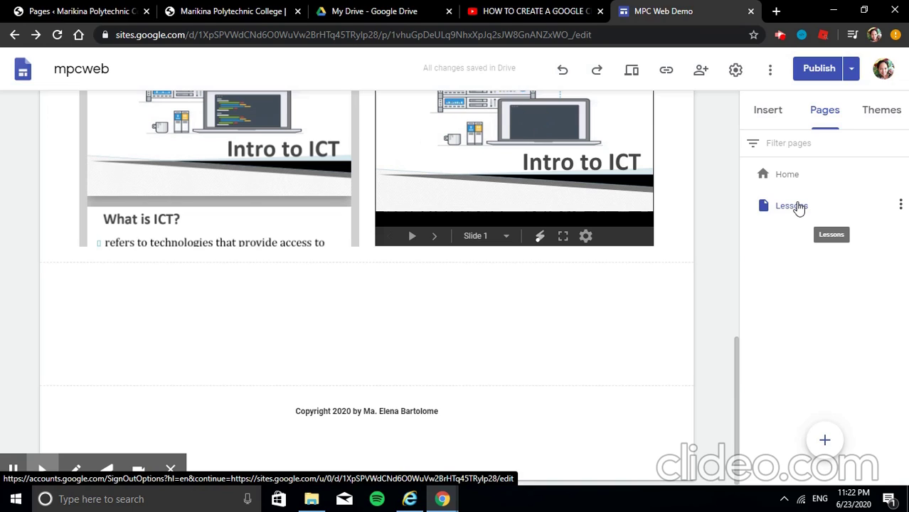
pyautogui.click(900, 206)
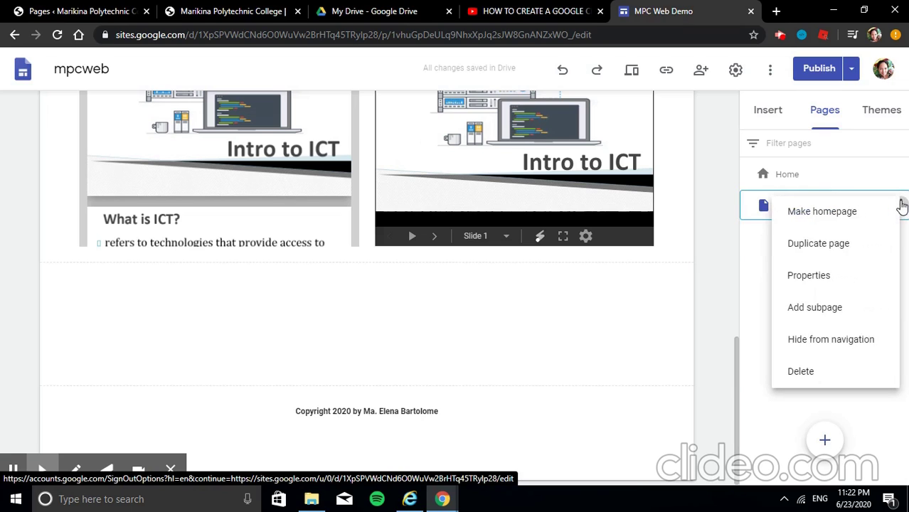
pyautogui.click(818, 320)
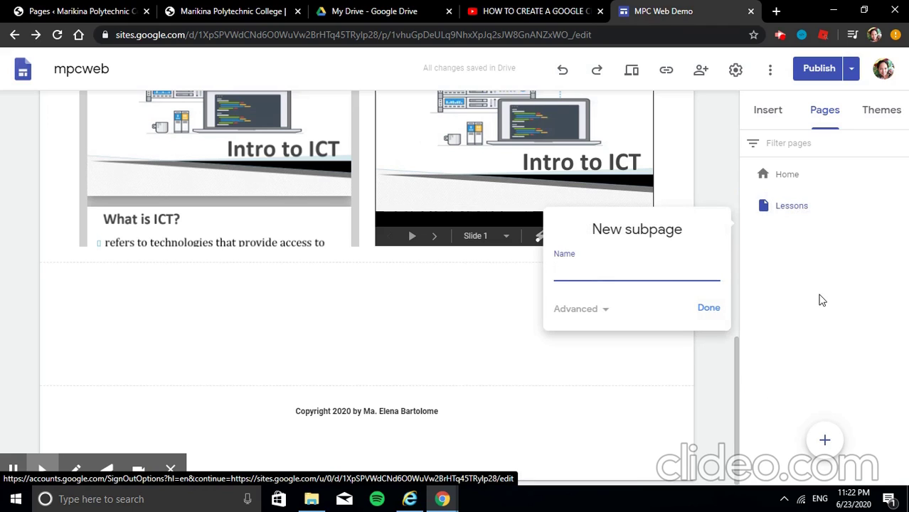
pyautogui.write('MidTerm')
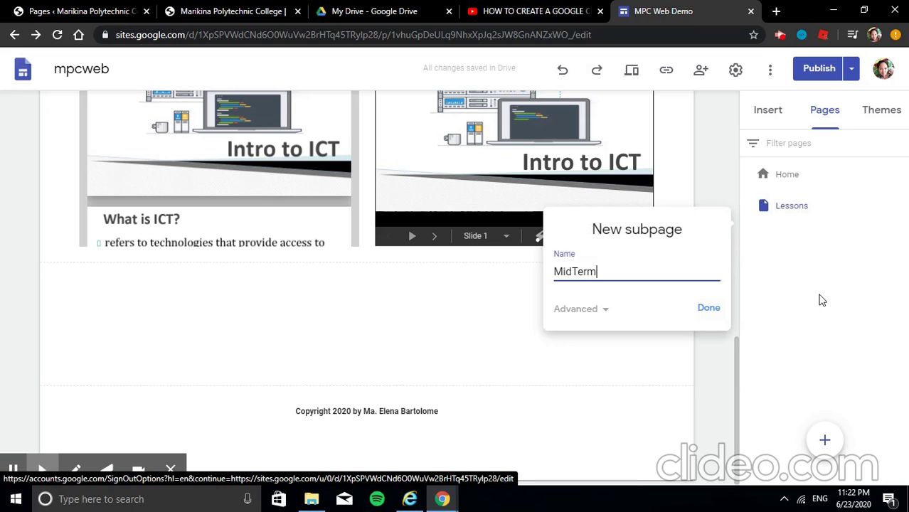
pyautogui.click(714, 310)
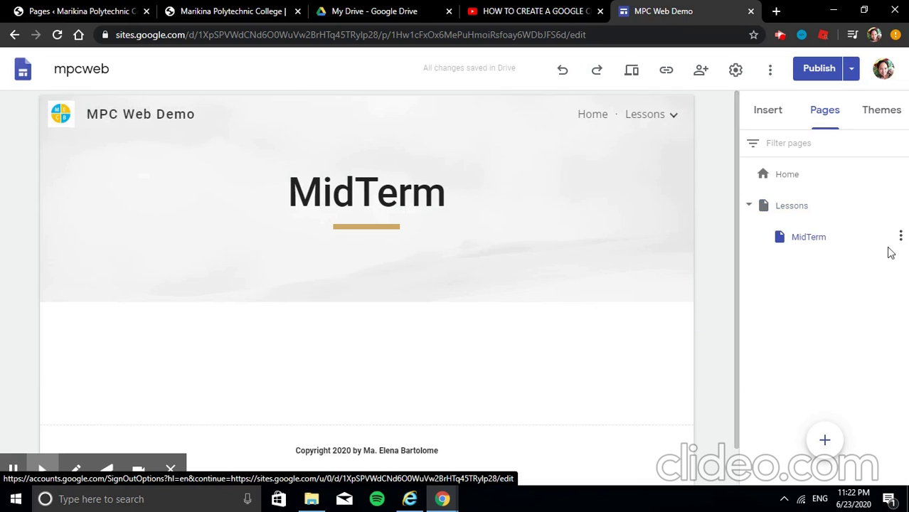
# Add a second subpage named "Finals" under the Lessons page
pyautogui.click(900, 206)
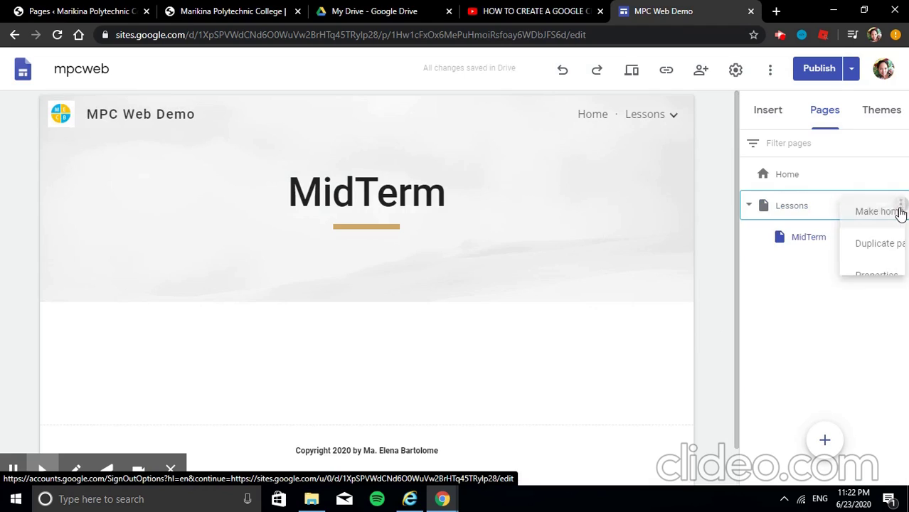
pyautogui.click(840, 305)
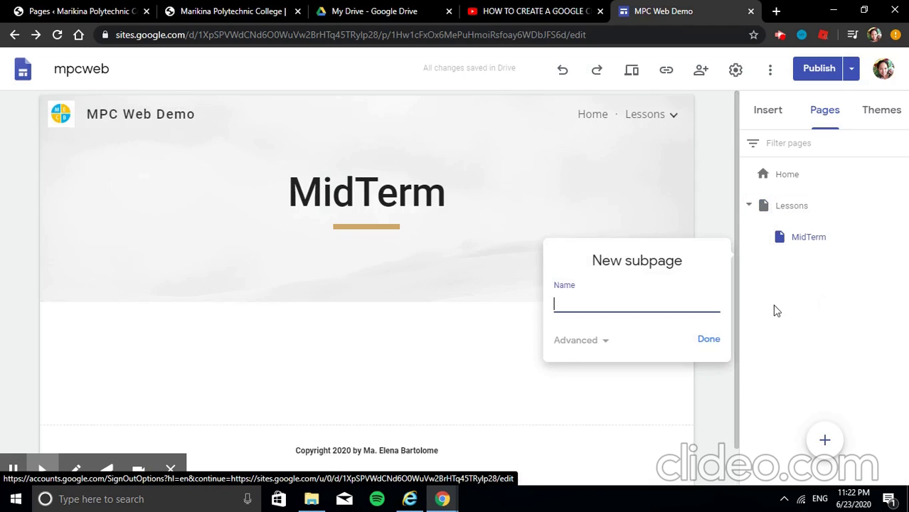
pyautogui.write('Finals')
pyautogui.click(708, 339)
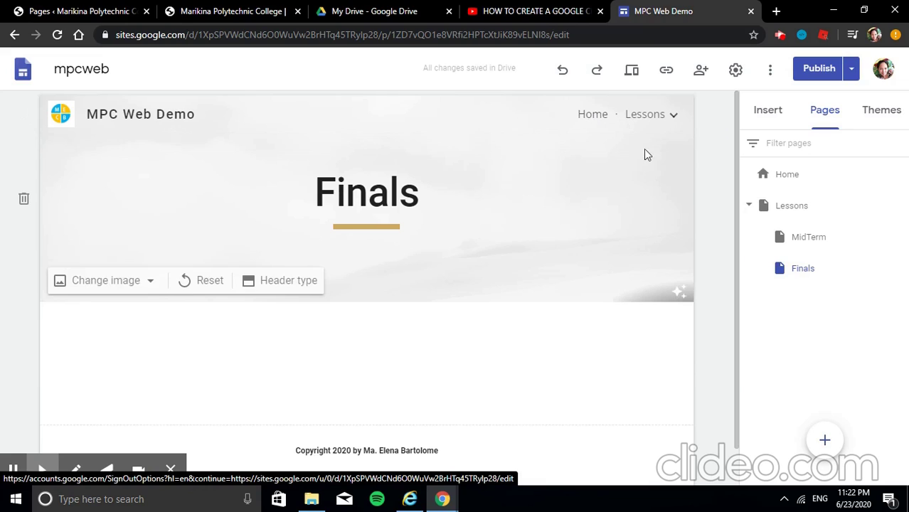
# Check the Lessons submenu in the site navigation and switch between the MidTerm and Finals pages, ending on MidTerm
pyautogui.moveTo(647, 127)
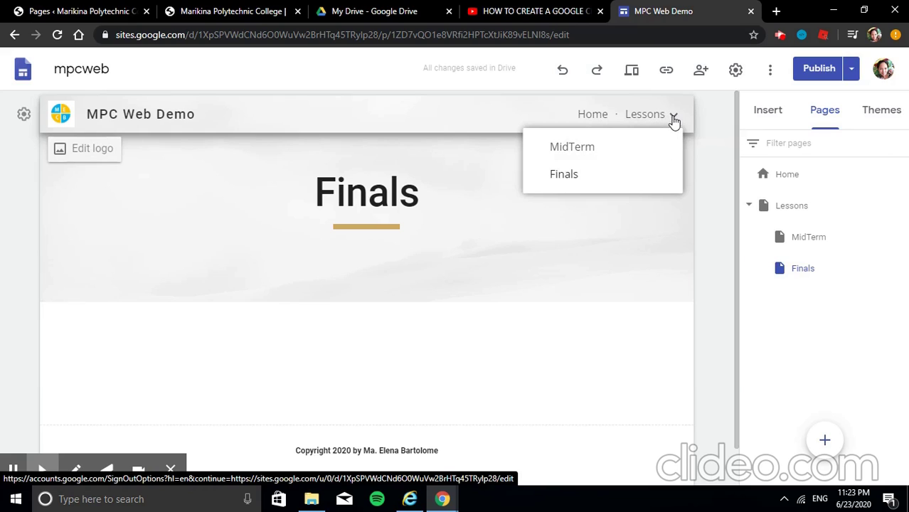
pyautogui.click(673, 119)
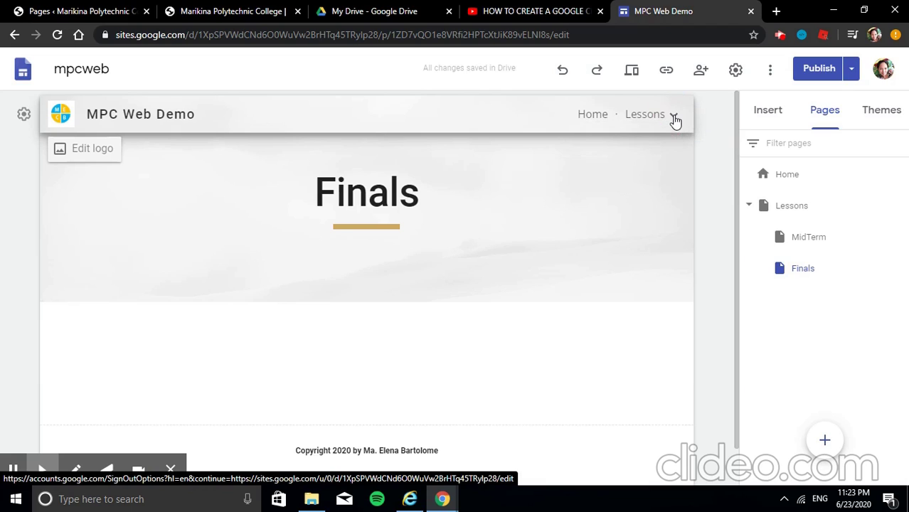
pyautogui.click(674, 119)
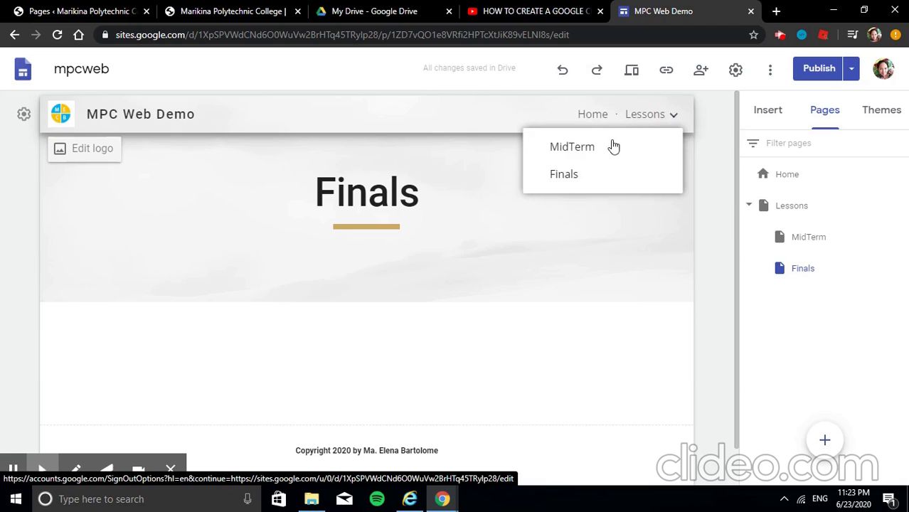
pyautogui.click(820, 240)
pyautogui.click(814, 268)
pyautogui.click(815, 242)
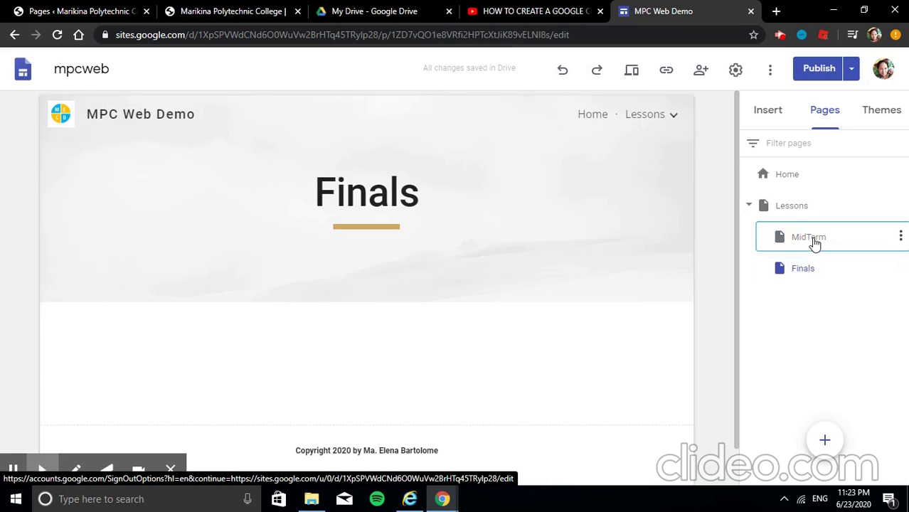
pyautogui.click(815, 269)
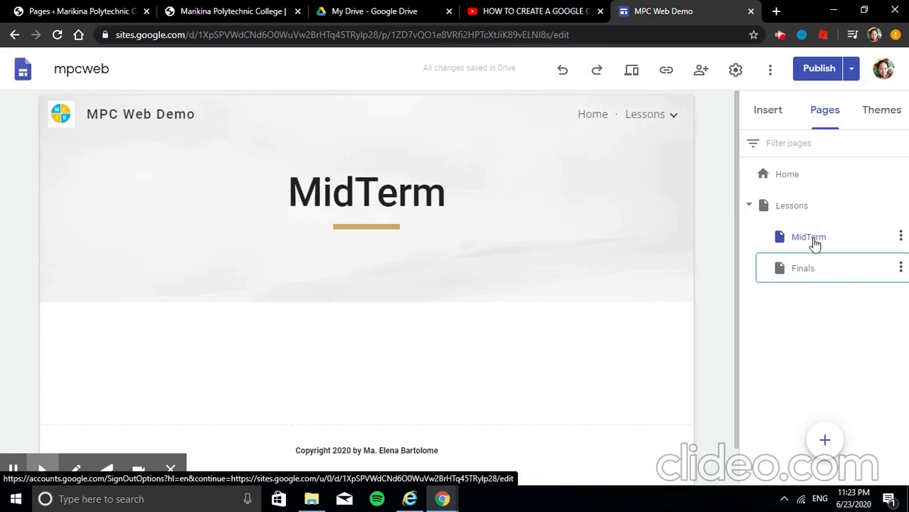
pyautogui.click(816, 243)
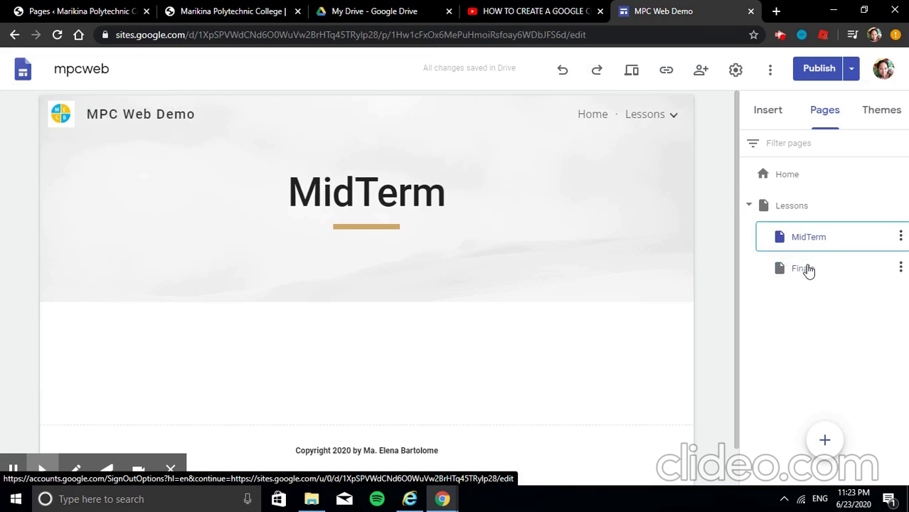
# Insert the "Demo Contact information" Google Form into the MidTerm page and check its fields down to the submit button
pyautogui.scroll(-1, 695, 277)
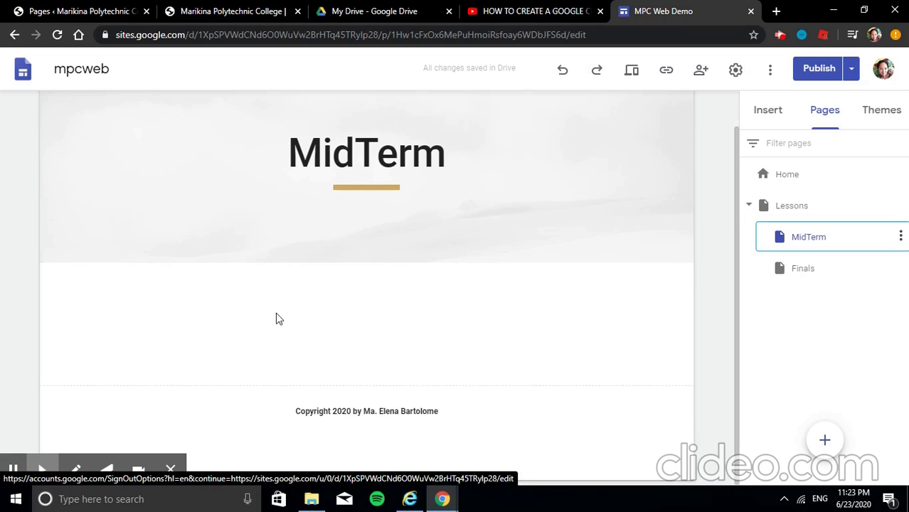
pyautogui.click(765, 116)
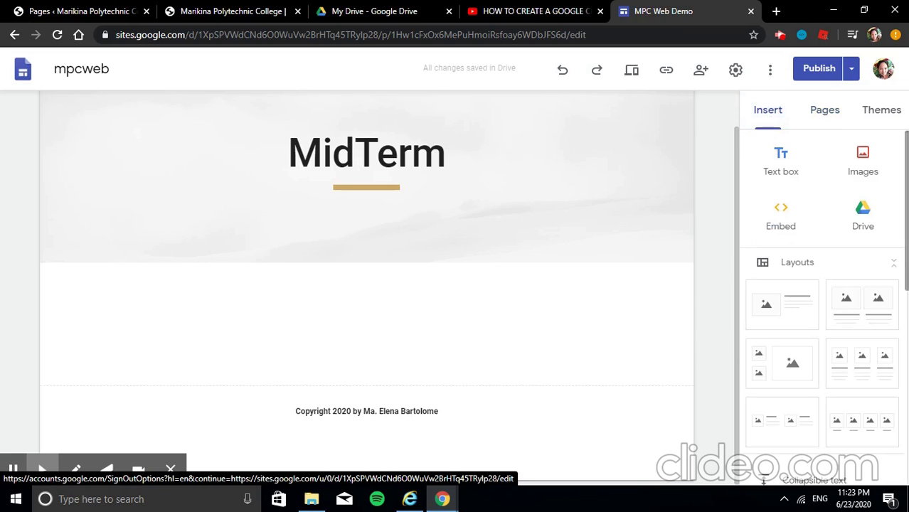
pyautogui.scroll(-6, 893, 313)
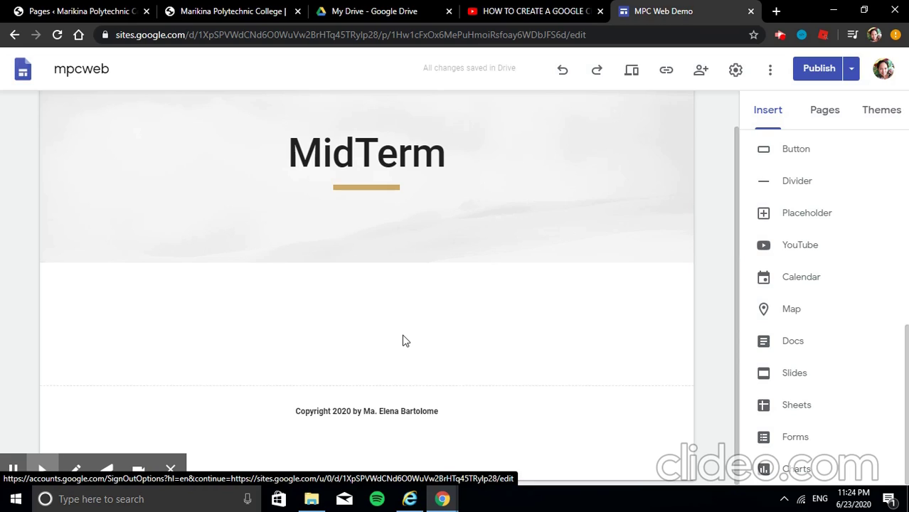
pyautogui.click(794, 437)
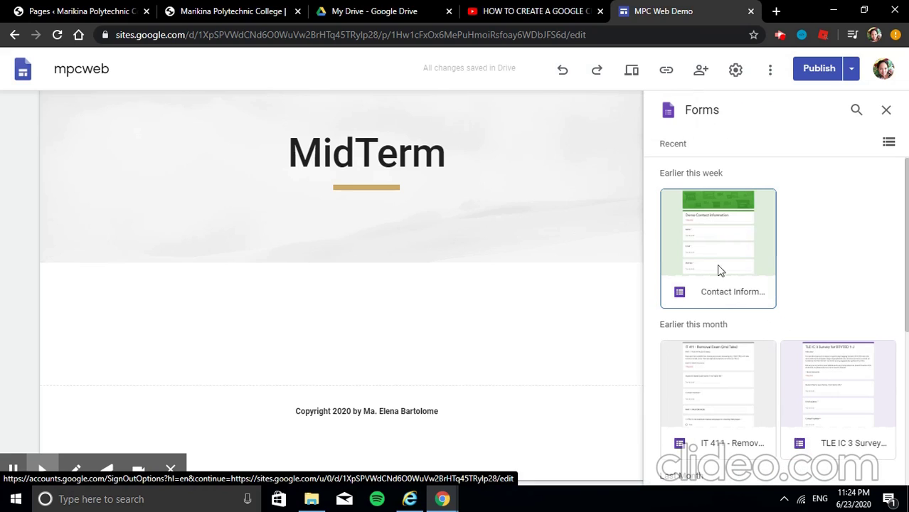
pyautogui.scroll(-5, 829, 411)
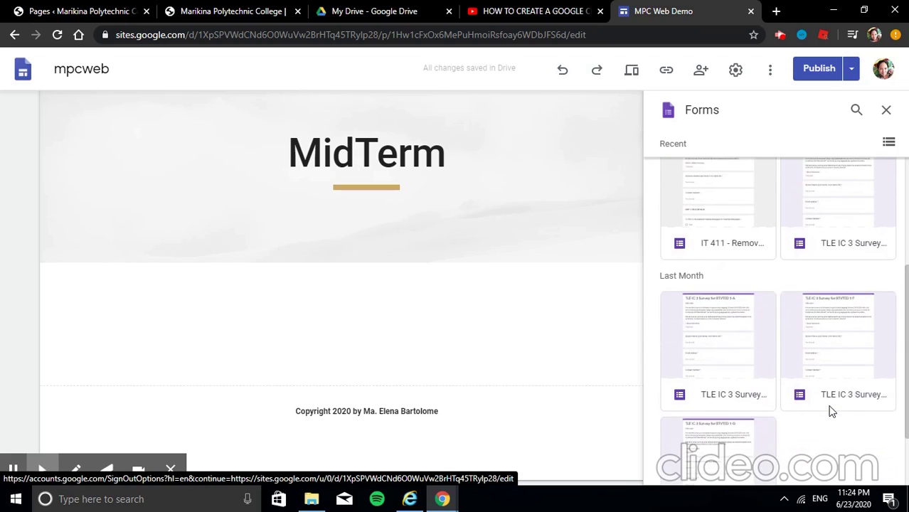
pyautogui.scroll(5, 831, 410)
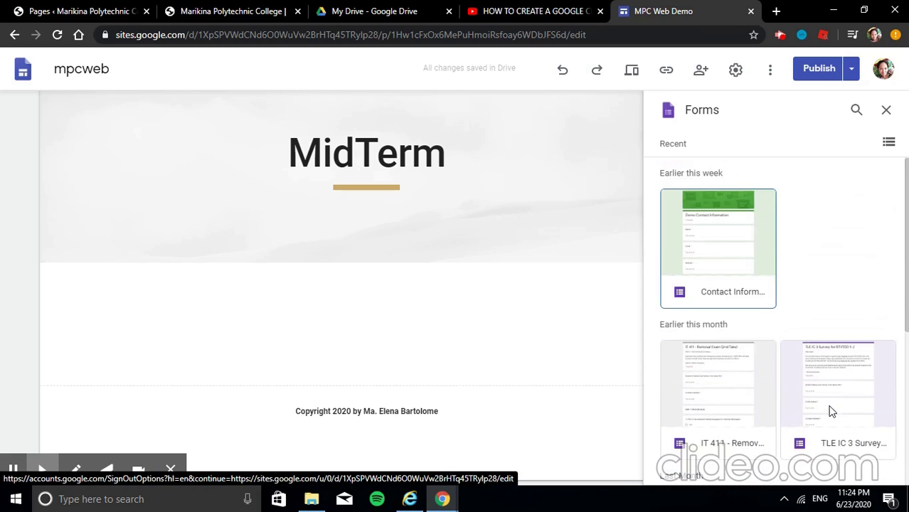
pyautogui.click(716, 255)
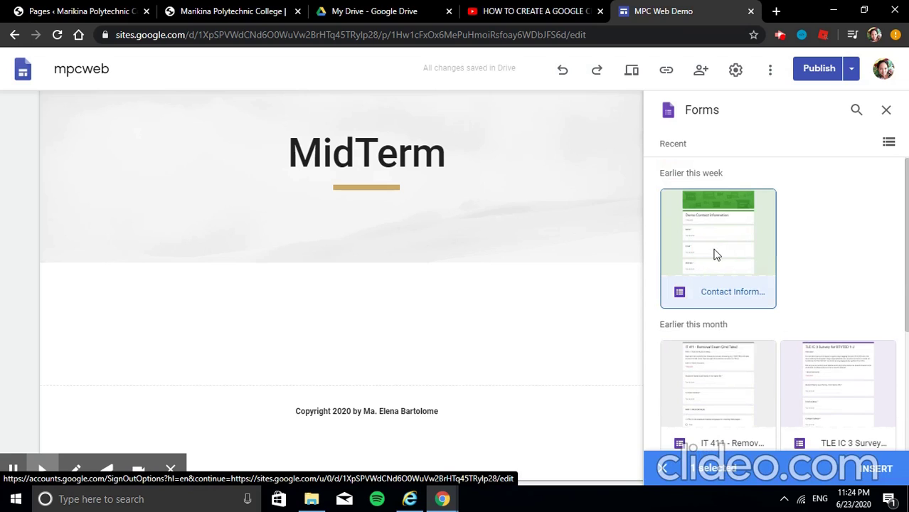
pyautogui.click(872, 471)
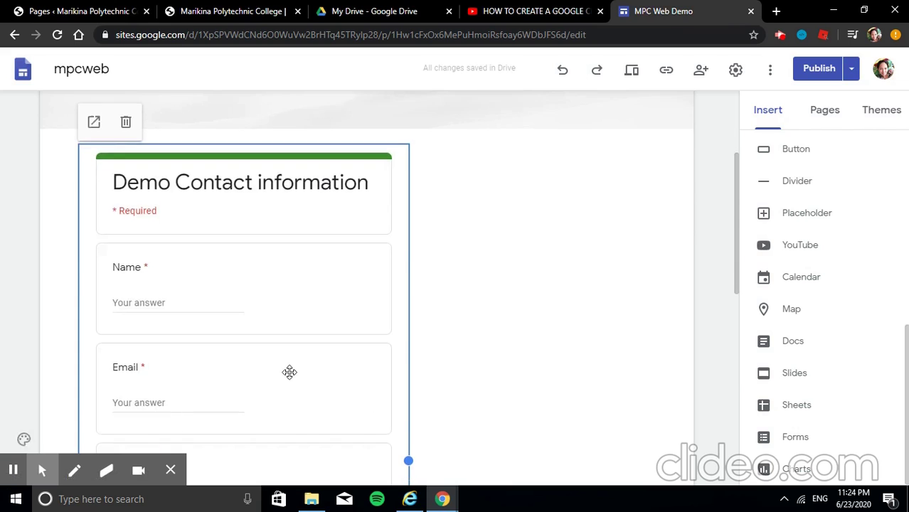
pyautogui.scroll(-6, 290, 371)
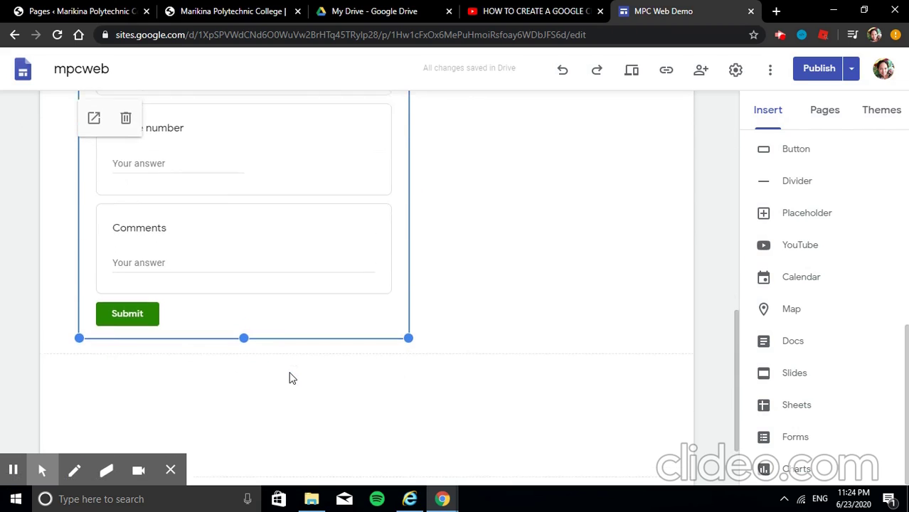
pyautogui.scroll(6, 290, 376)
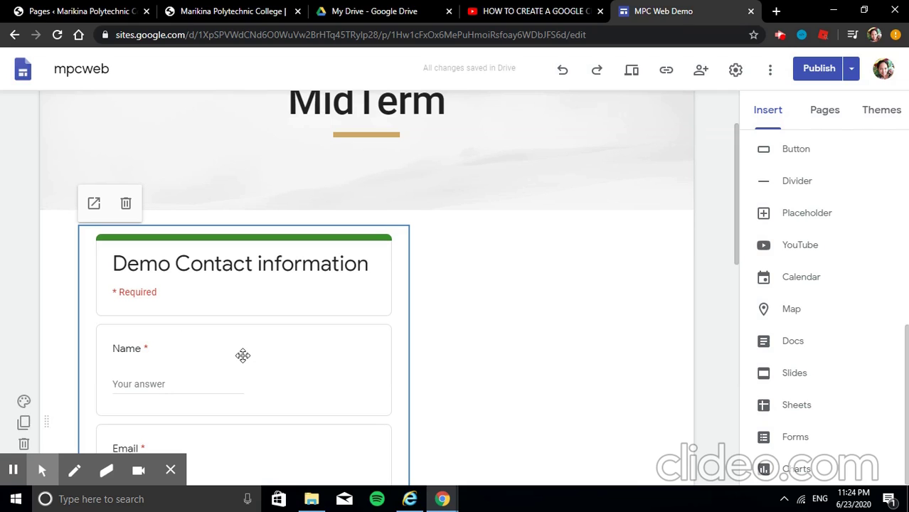
# Preview the MidTerm page, look through the embedded contact form from top to bottom, and close the preview
pyautogui.click(633, 73)
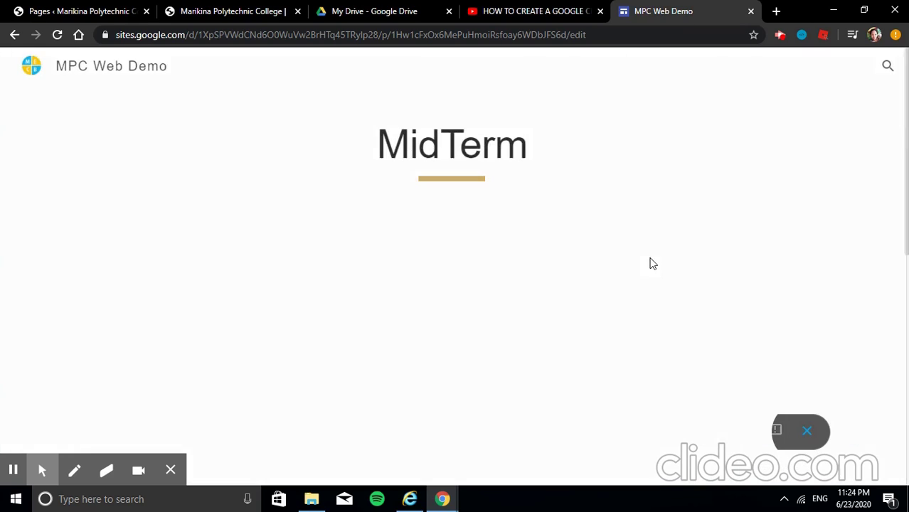
pyautogui.scroll(-5, 554, 304)
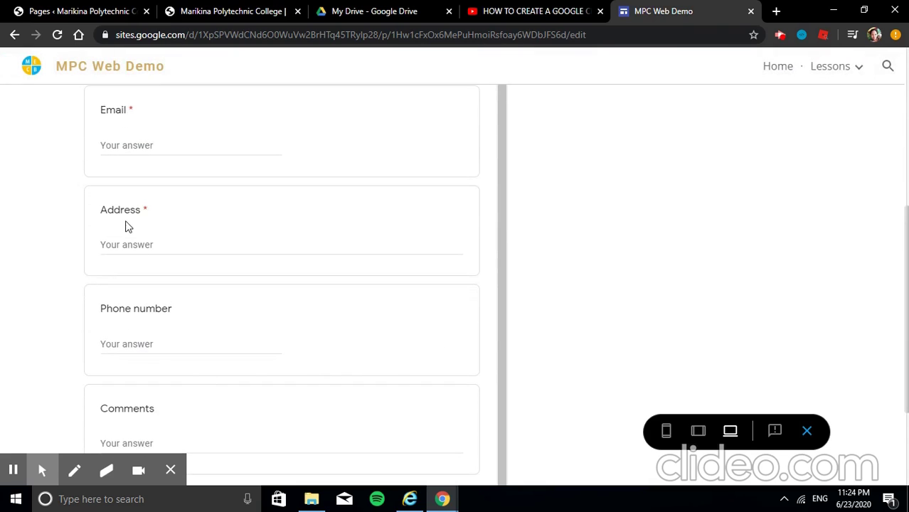
pyautogui.scroll(-2, 375, 337)
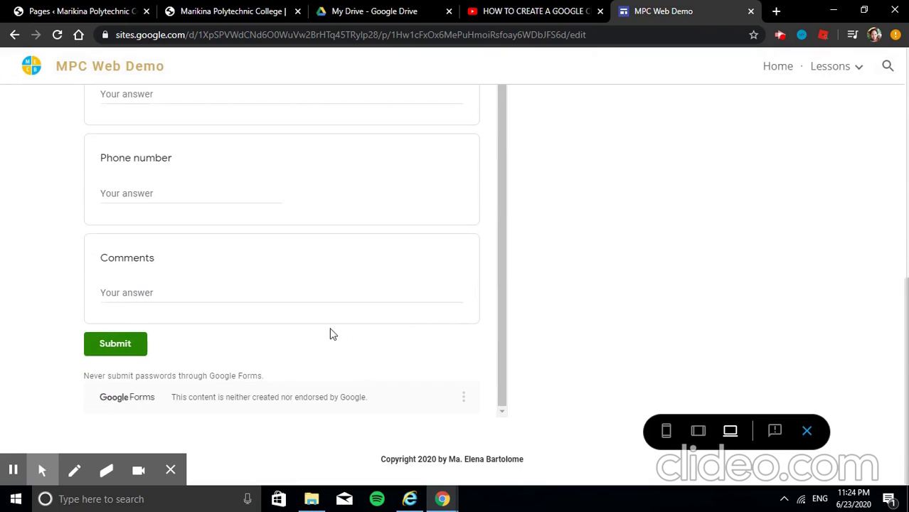
pyautogui.scroll(1, 266, 347)
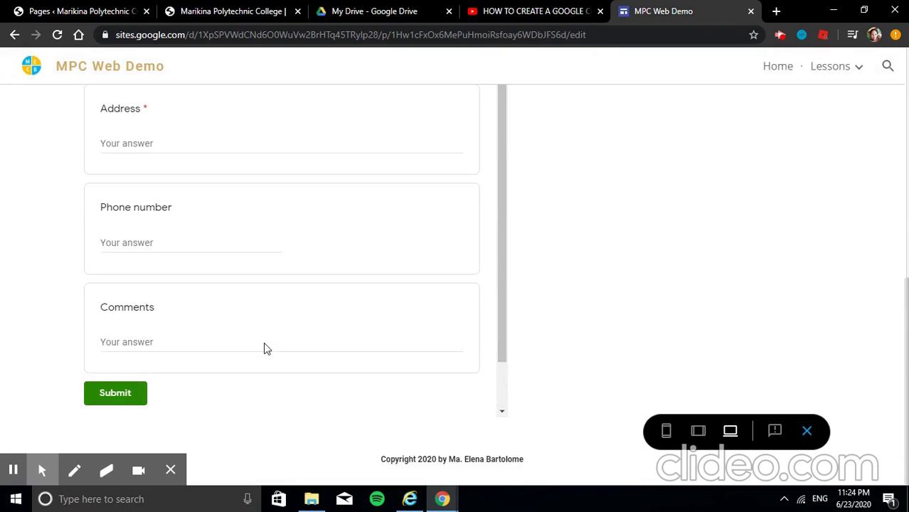
pyautogui.scroll(5, 378, 250)
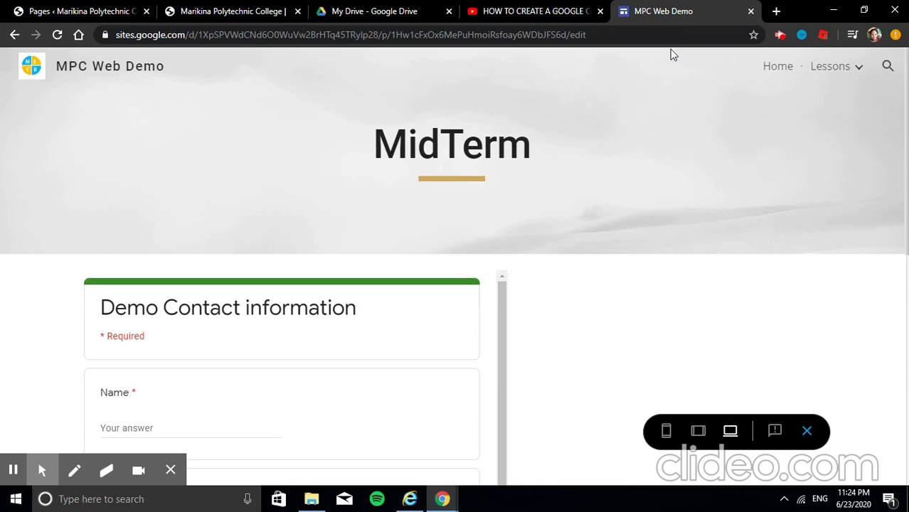
pyautogui.click(805, 434)
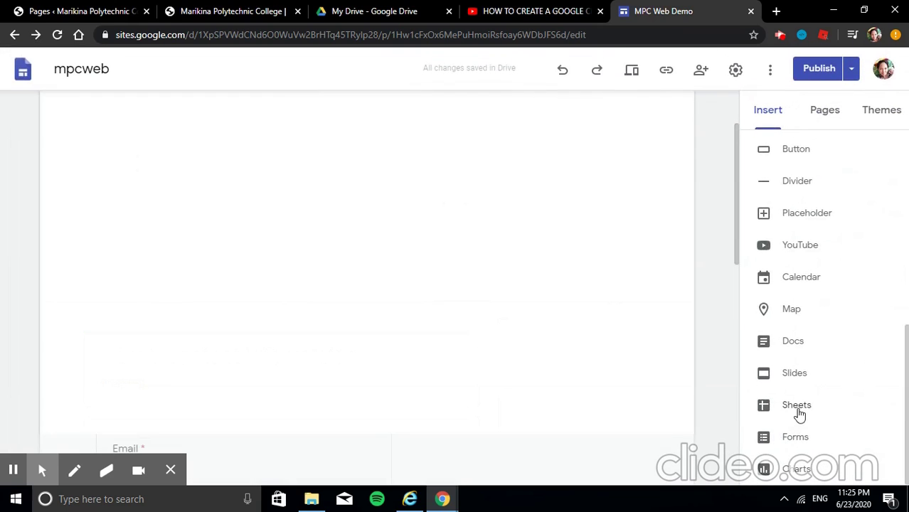
# Look over the MidTerm page once more, then review the added MidTerm and Finals pages and publish the site
pyautogui.scroll(-8, 615, 372)
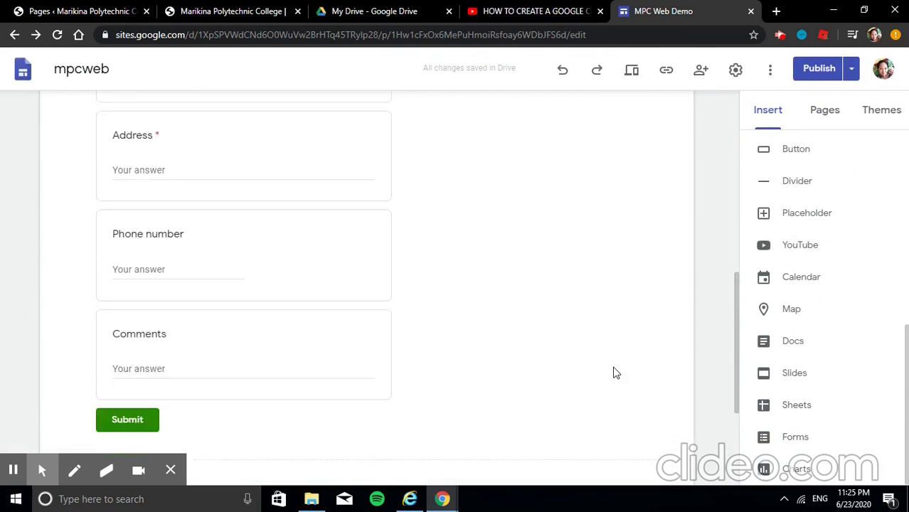
pyautogui.scroll(10, 615, 373)
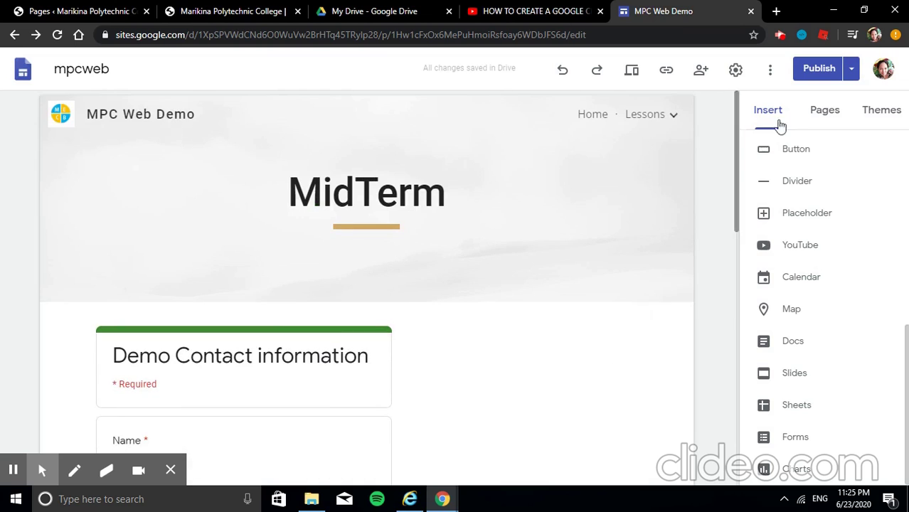
pyautogui.click(810, 74)
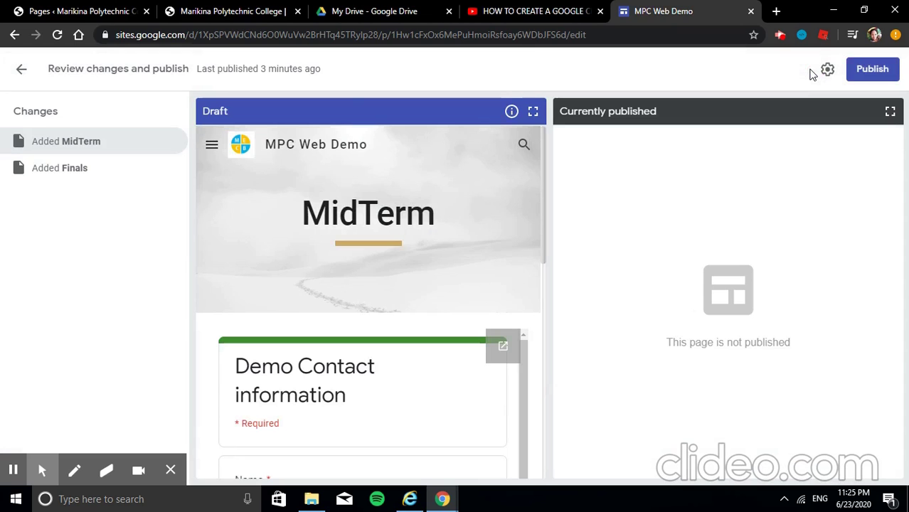
pyautogui.click(871, 71)
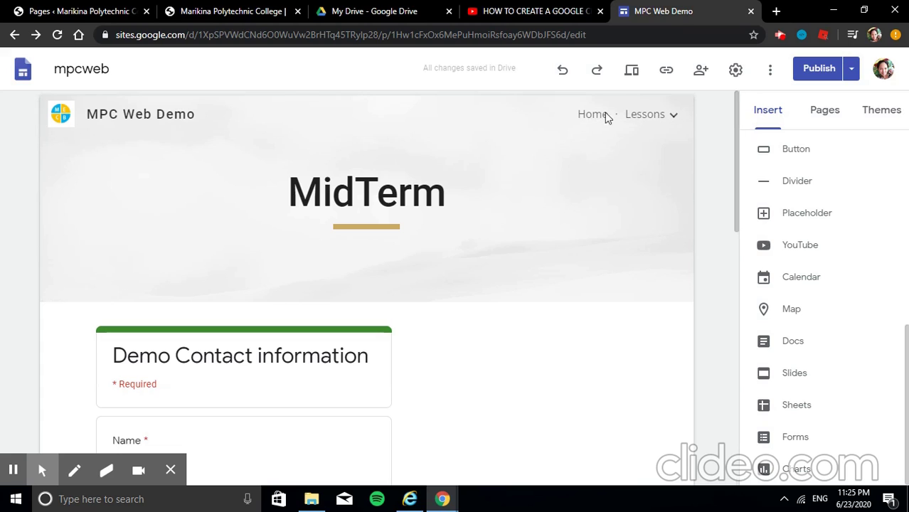
# Return to the Home page, set the site's navigation mode to Side, and try out the side menu
pyautogui.click(830, 113)
pyautogui.click(788, 174)
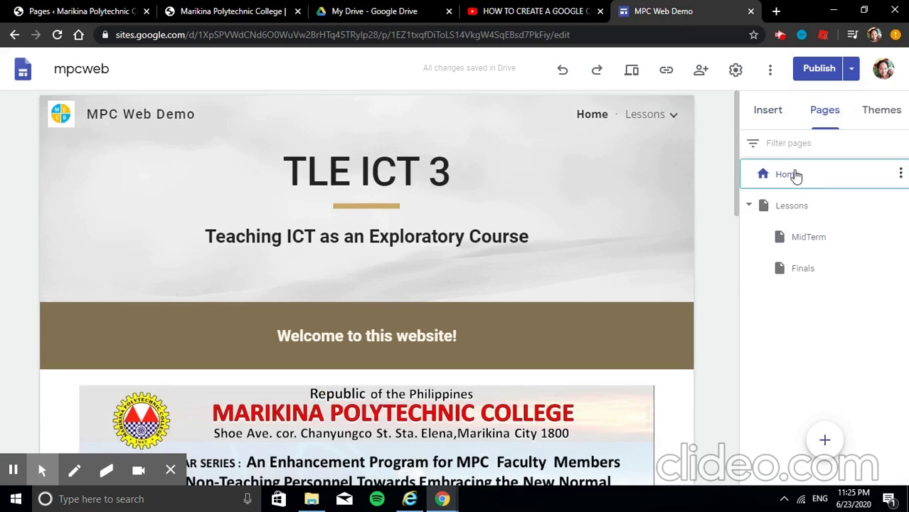
pyautogui.click(736, 71)
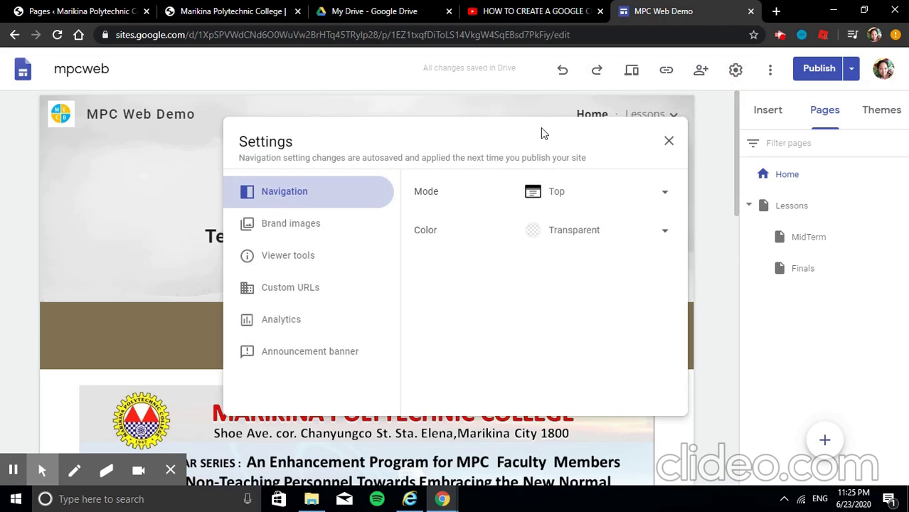
pyautogui.click(660, 196)
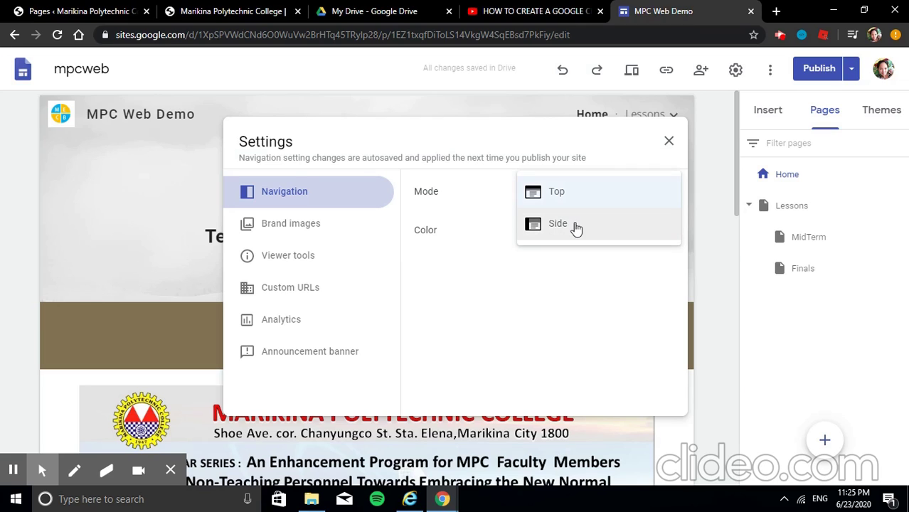
pyautogui.click(576, 226)
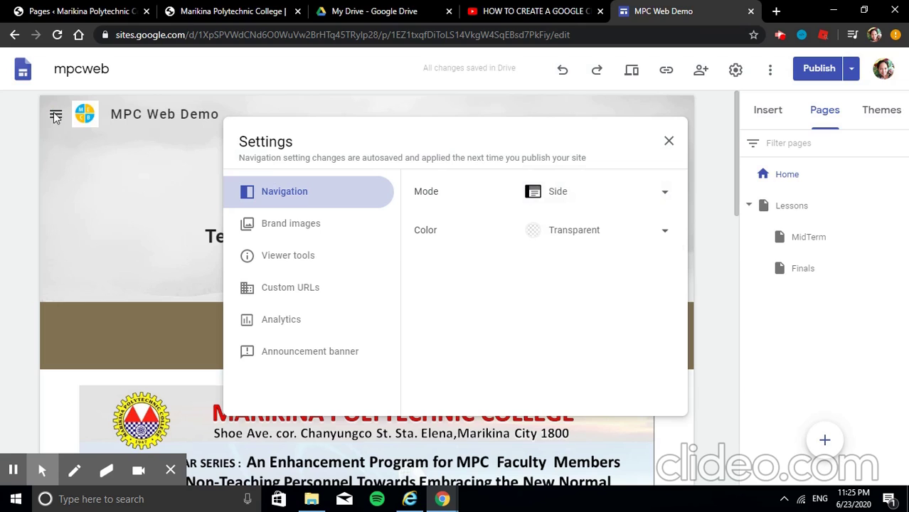
pyautogui.click(667, 144)
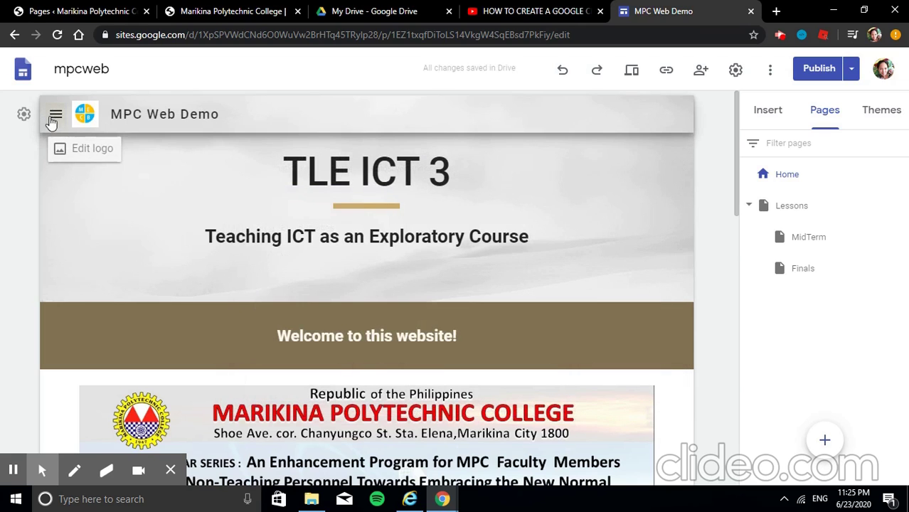
pyautogui.click(56, 116)
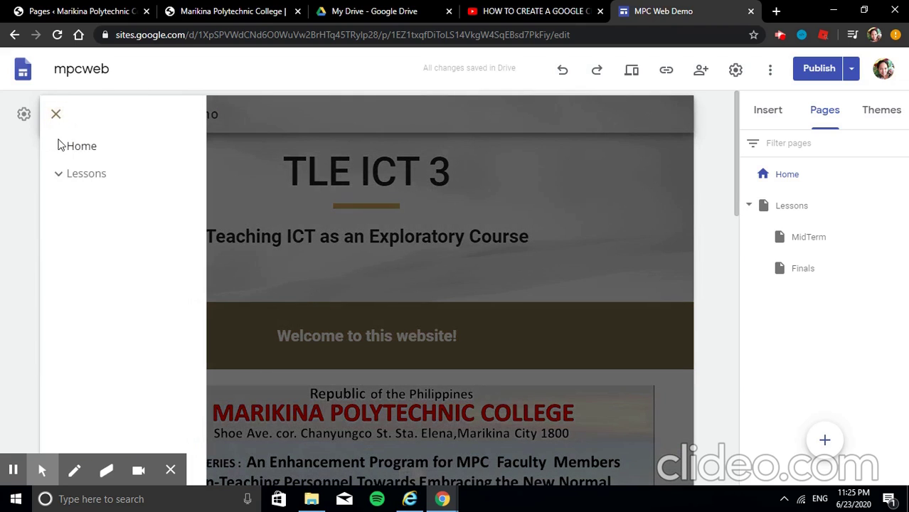
pyautogui.click(56, 114)
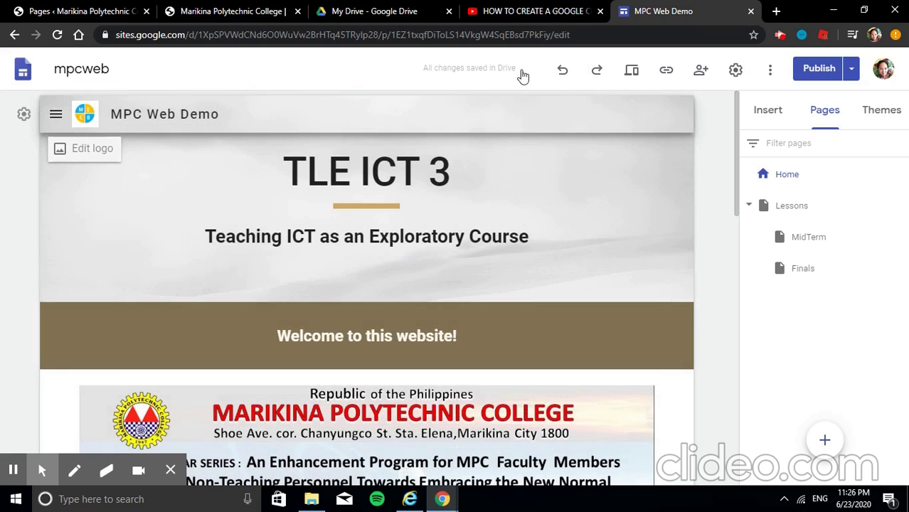
# Set the site's navigation mode back to Top and check the Lessons submenu
pyautogui.click(734, 70)
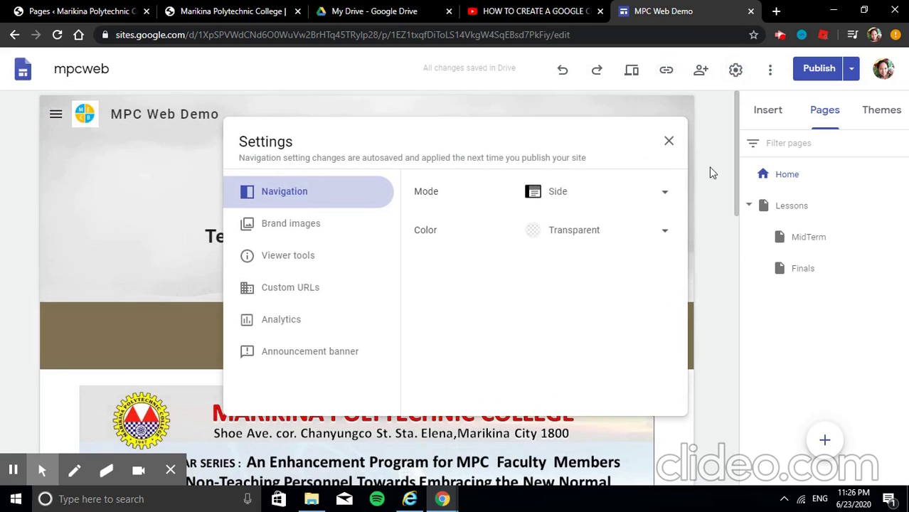
pyautogui.click(666, 190)
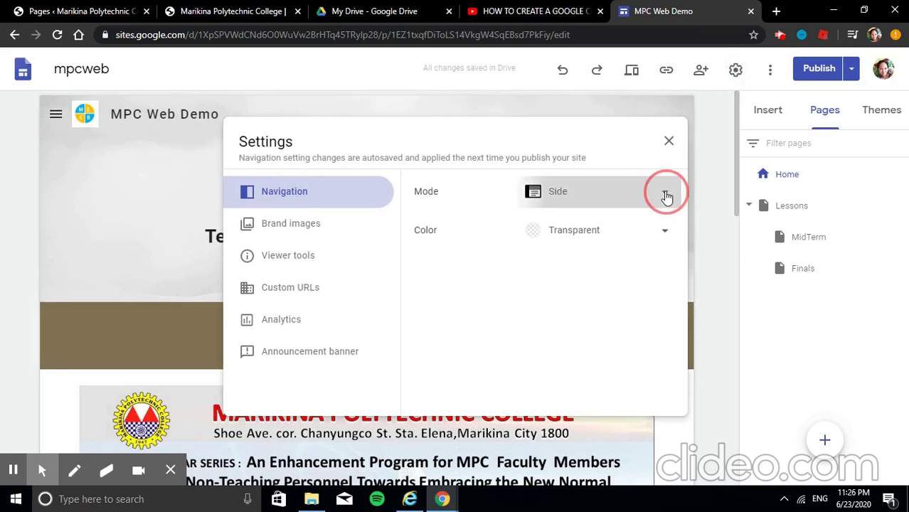
pyautogui.click(578, 162)
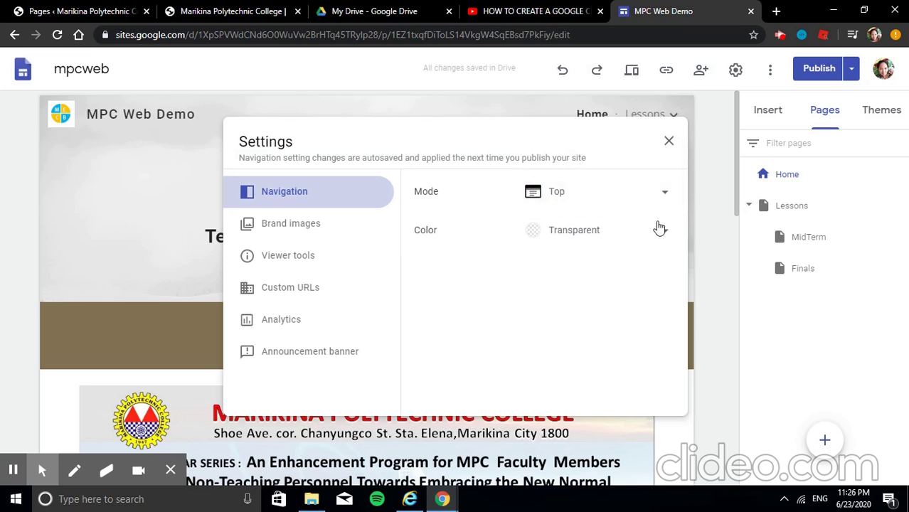
pyautogui.click(704, 210)
pyautogui.moveTo(645, 114)
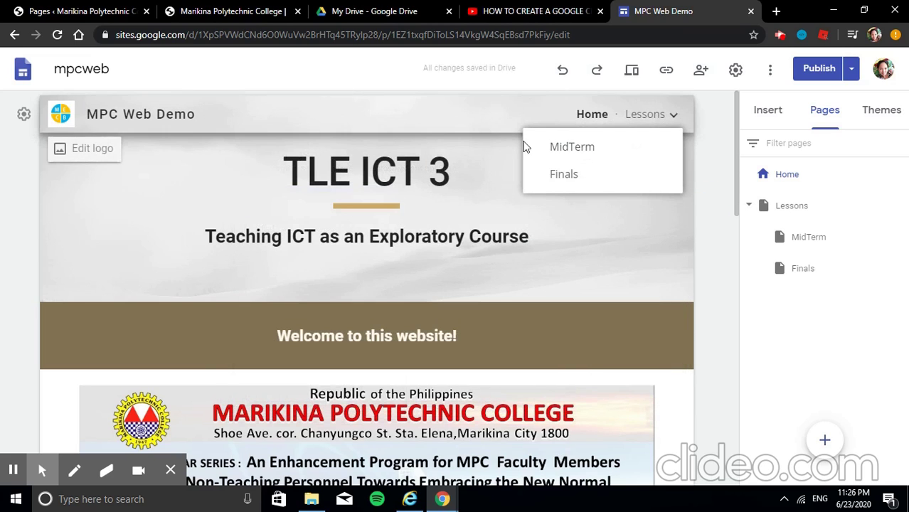
# Upload "mecb youtube.jpg" as the site's favicon in the brand images settings
pyautogui.click(734, 69)
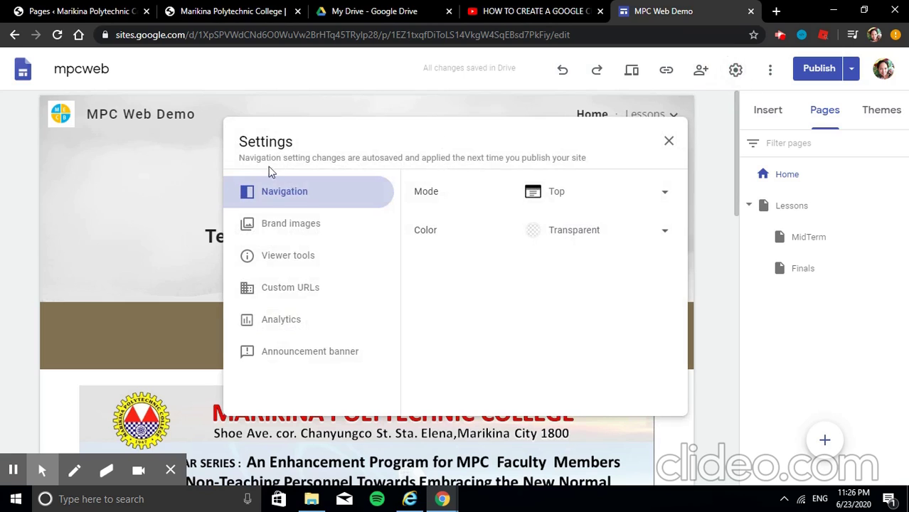
pyautogui.click(274, 230)
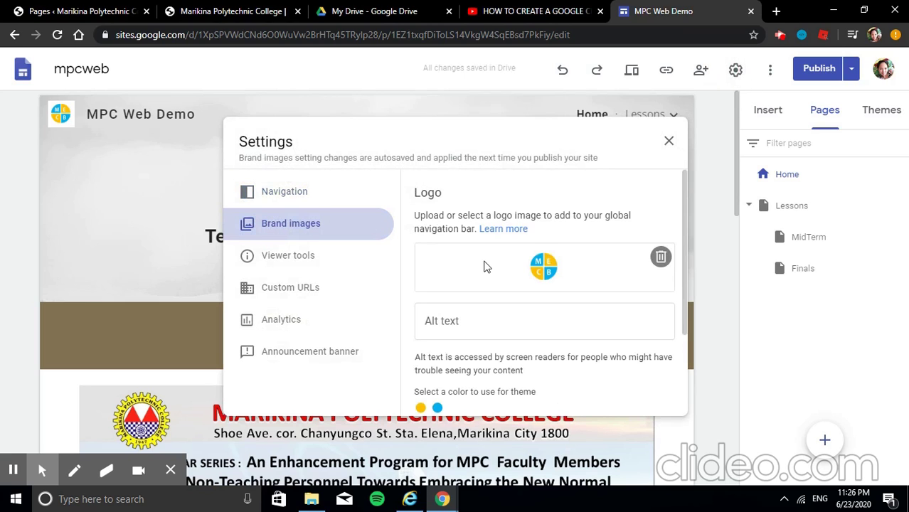
pyautogui.scroll(-3, 485, 266)
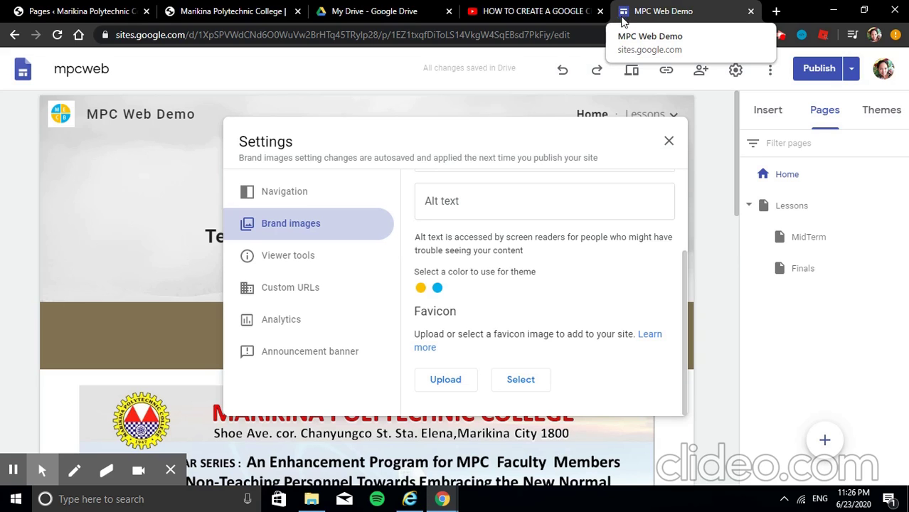
pyautogui.click(450, 378)
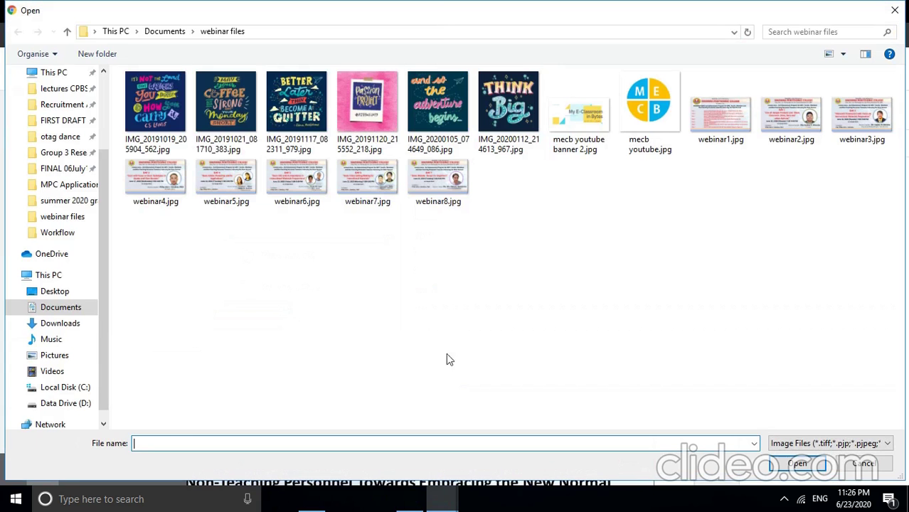
pyautogui.click(675, 108)
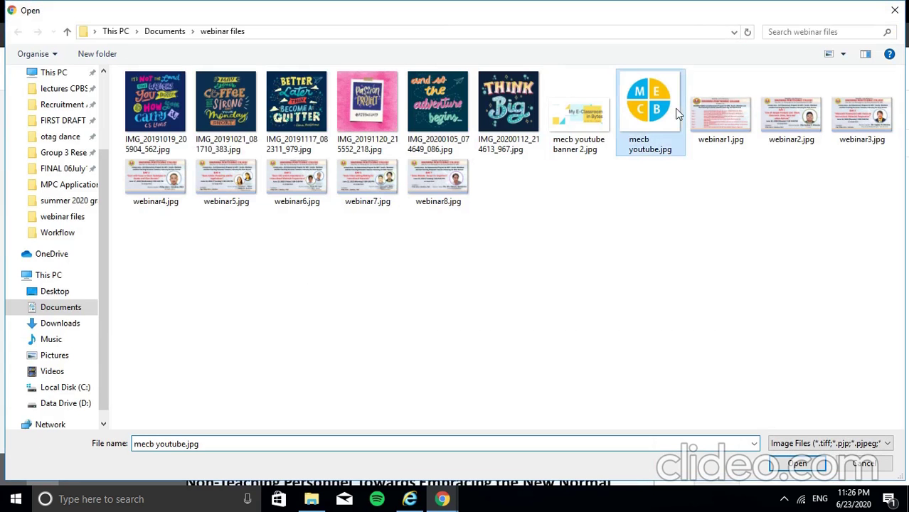
pyautogui.click(795, 463)
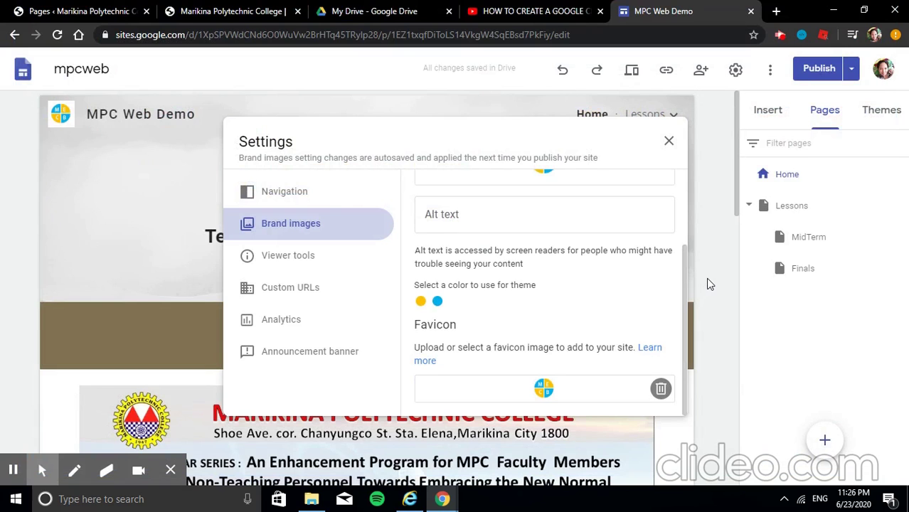
# Close the settings, review the favicon update, and publish the site
pyautogui.click(810, 68)
pyautogui.click(811, 68)
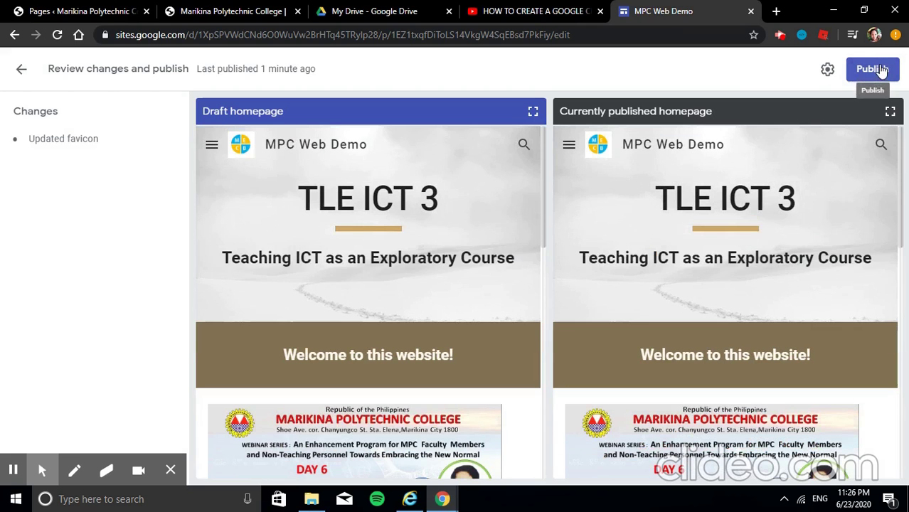
pyautogui.click(880, 69)
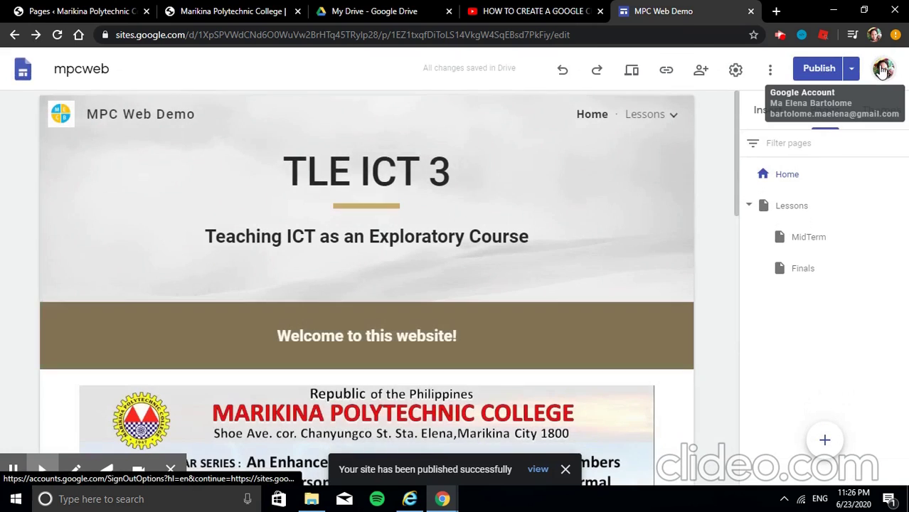
# Copy the published site link and open it in a new incognito window
pyautogui.click(662, 69)
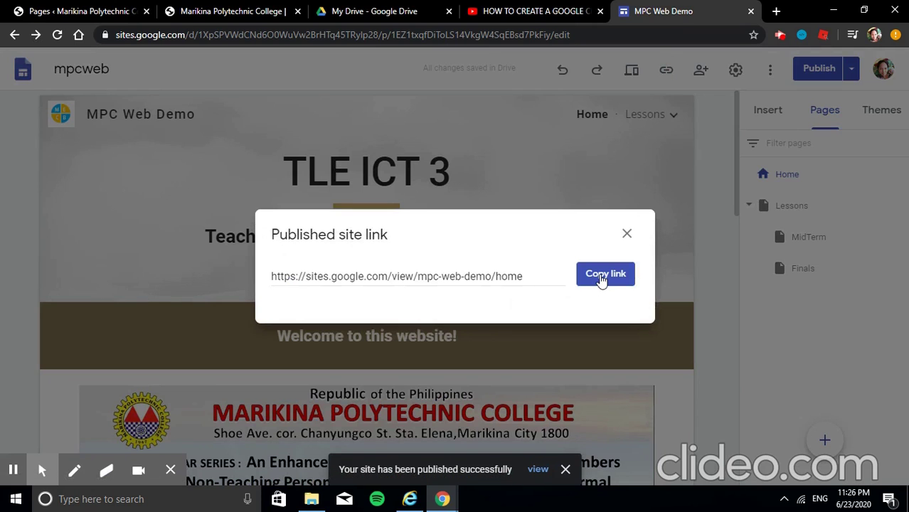
pyautogui.click(603, 276)
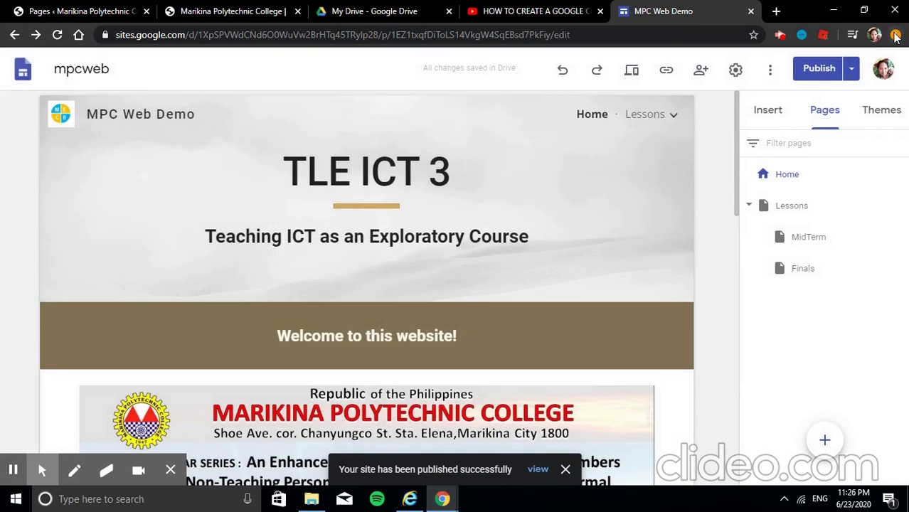
pyautogui.click(895, 34)
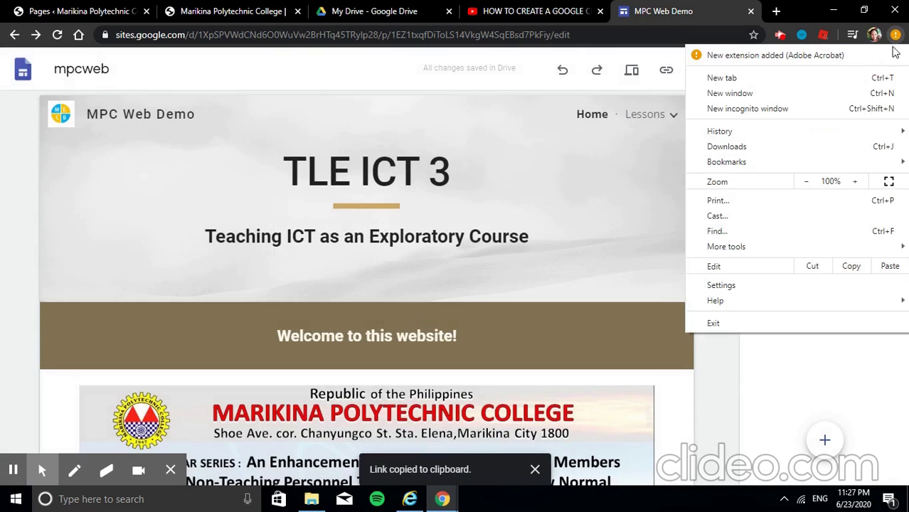
pyautogui.click(766, 111)
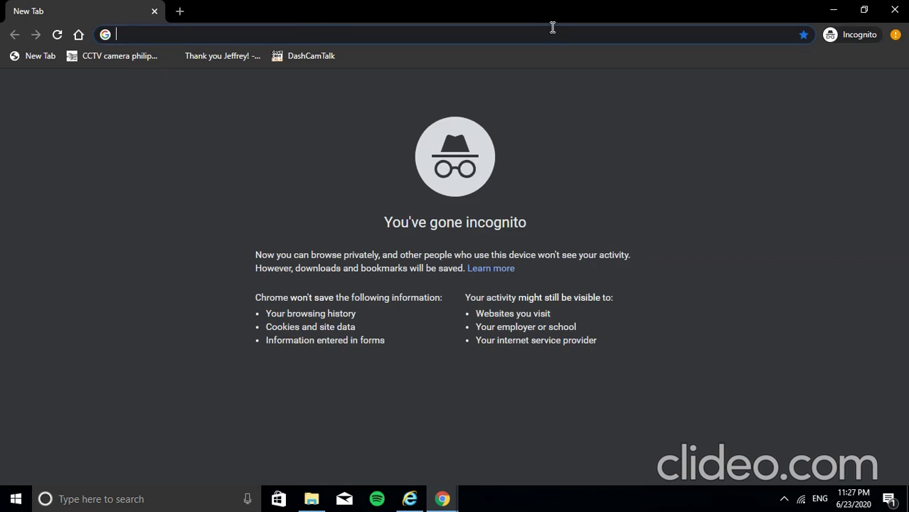
pyautogui.hotkey('ctrl', 'v')
pyautogui.press('Return')
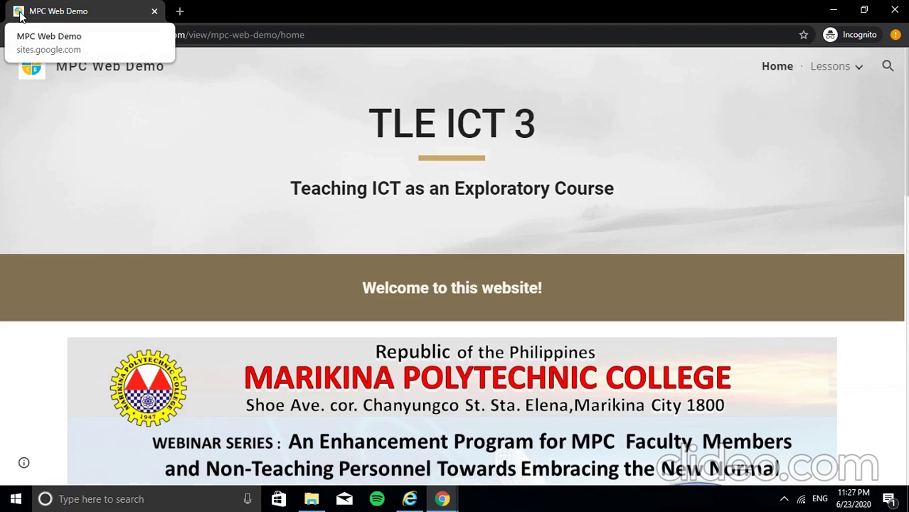
# Look through the published Home page and the Lessons page, including the embedded video and presentations
pyautogui.scroll(-15, 445, 236)
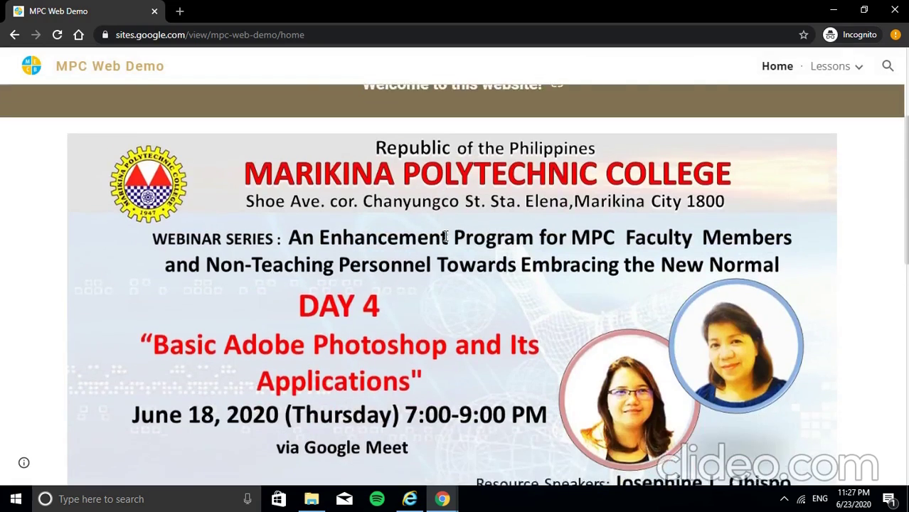
pyautogui.scroll(15, 445, 236)
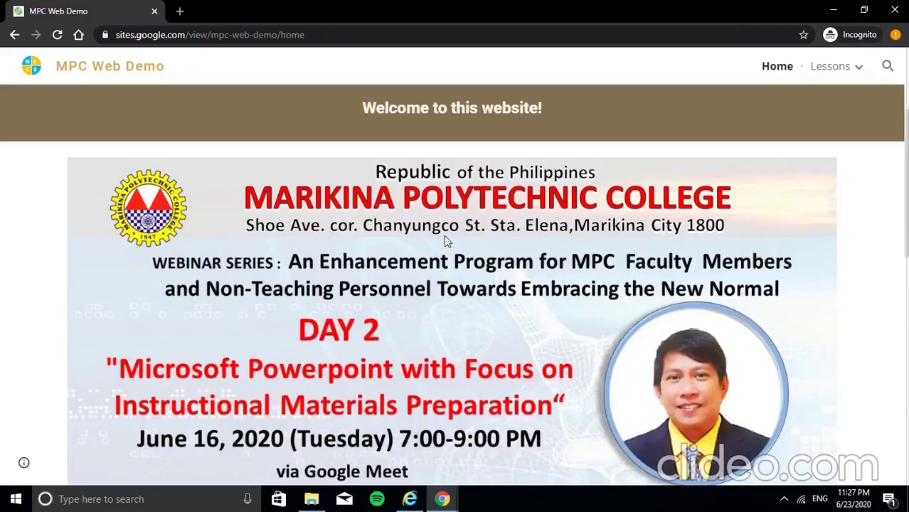
pyautogui.click(813, 68)
pyautogui.scroll(-8, 454, 215)
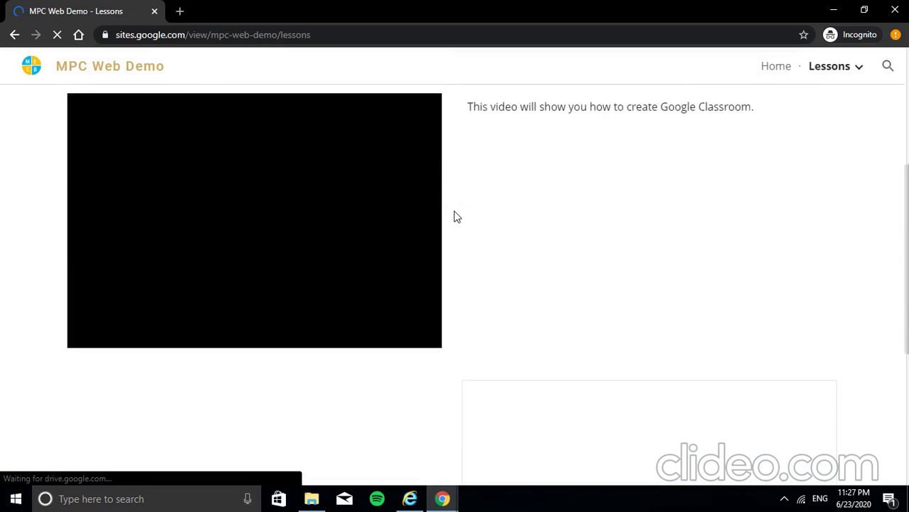
pyautogui.scroll(5, 453, 210)
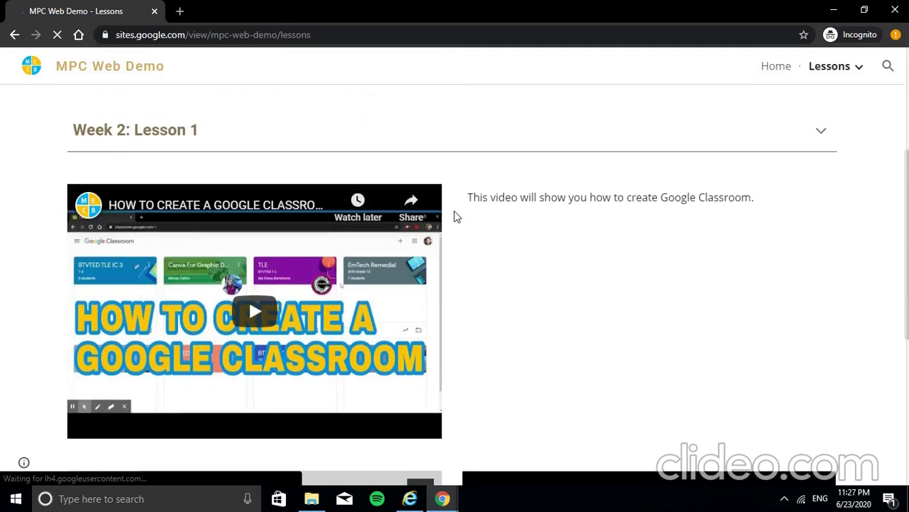
pyautogui.scroll(-5, 453, 210)
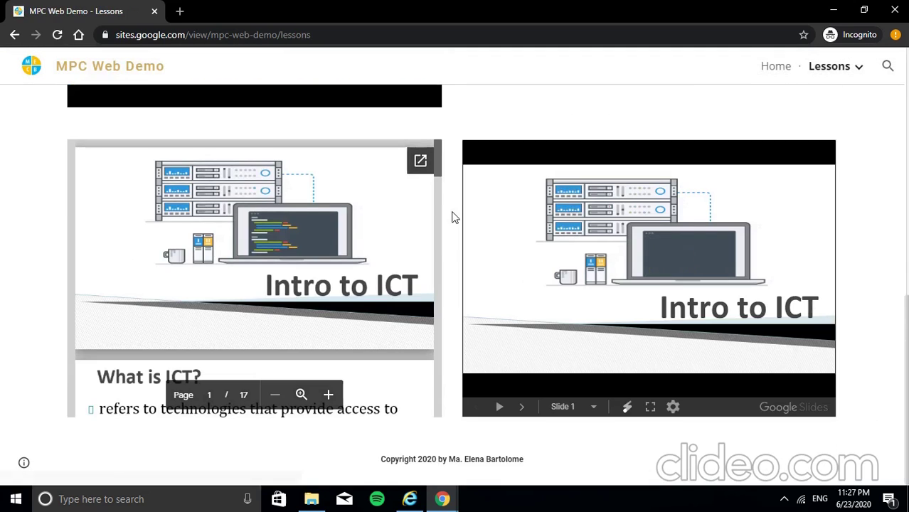
pyautogui.scroll(5, 537, 273)
pyautogui.scroll(3, 543, 276)
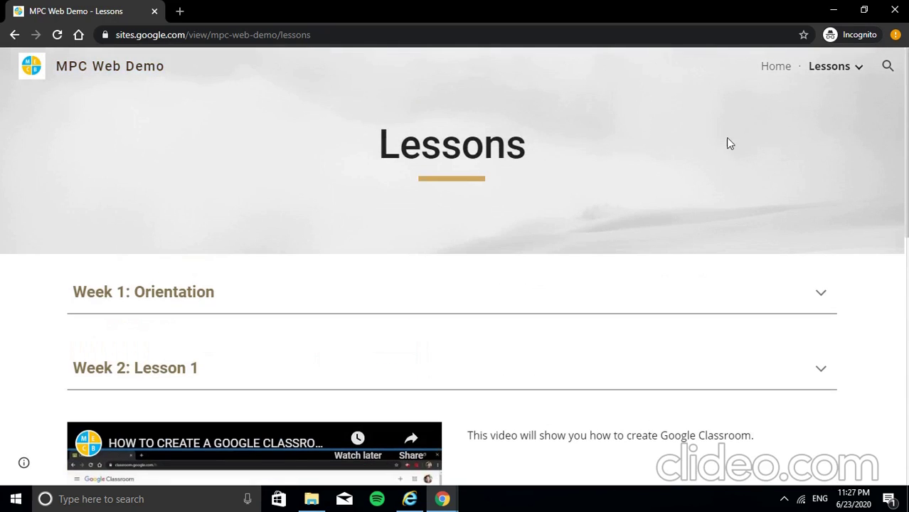
# View the published MidTerm page with its embedded contact form, then close the incognito window
pyautogui.click(856, 71)
pyautogui.click(852, 101)
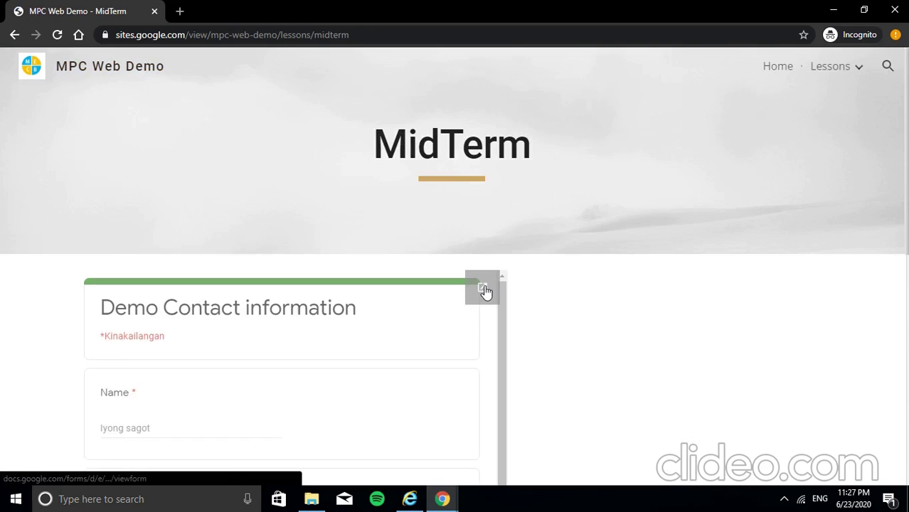
pyautogui.scroll(-2, 353, 339)
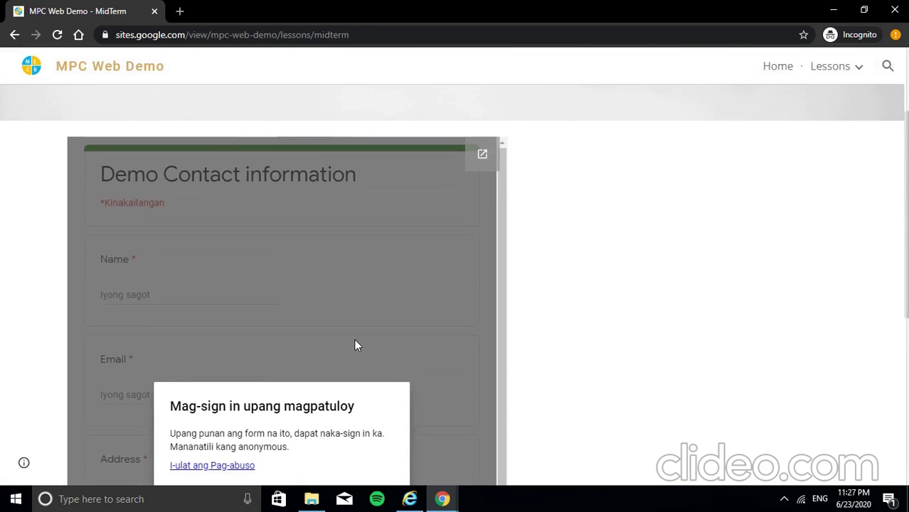
pyautogui.scroll(-1, 354, 340)
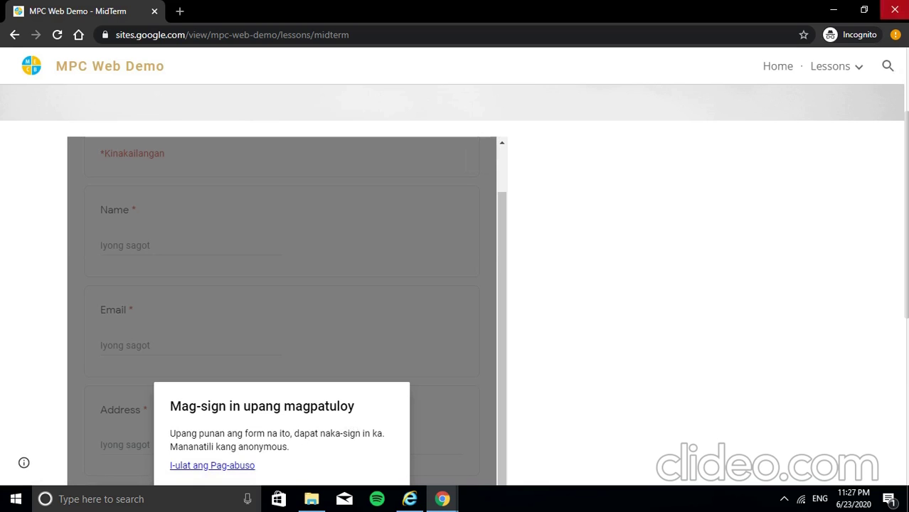
pyautogui.click(894, 10)
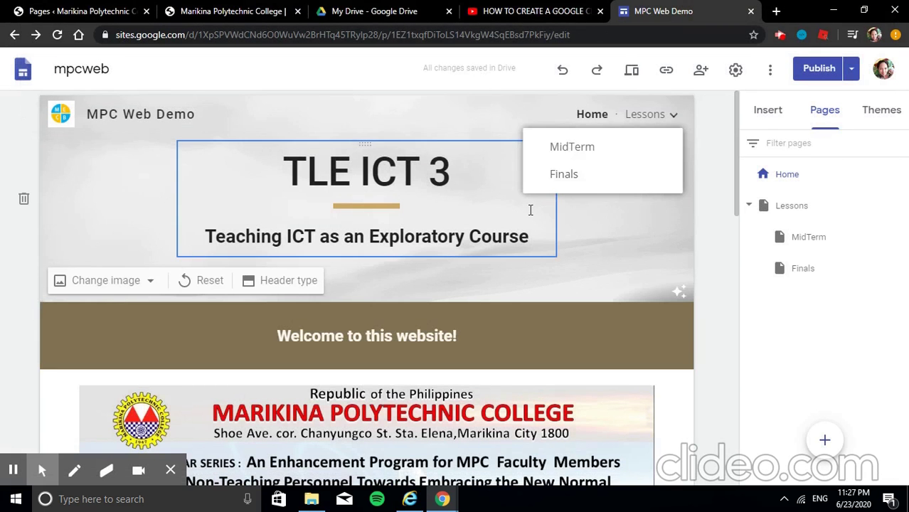
# Add an announcement banner reading "Deadline for the assignment is due on _____" and limit its visibility to the home page only
pyautogui.click(735, 70)
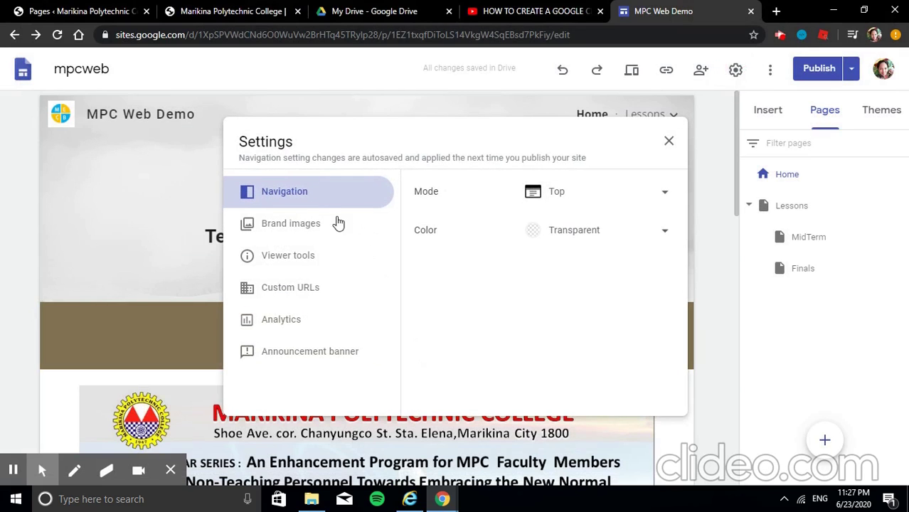
pyautogui.click(288, 351)
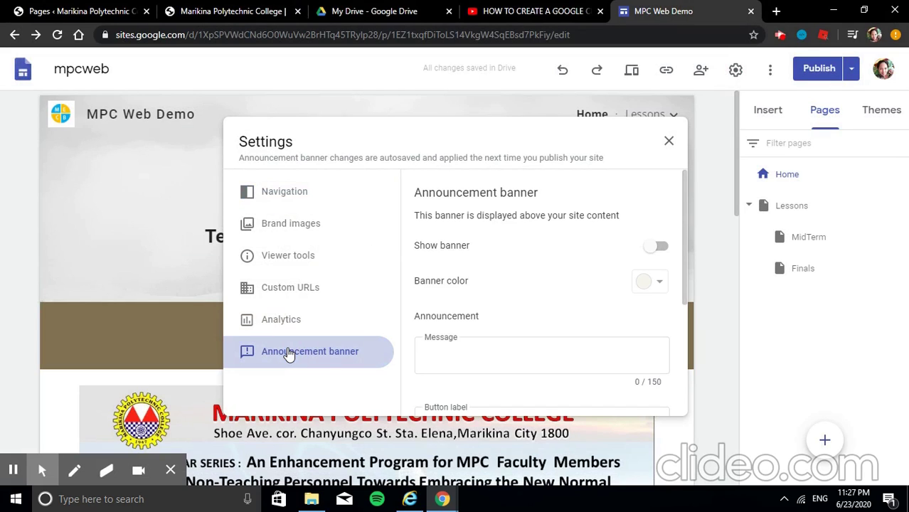
pyautogui.click(446, 359)
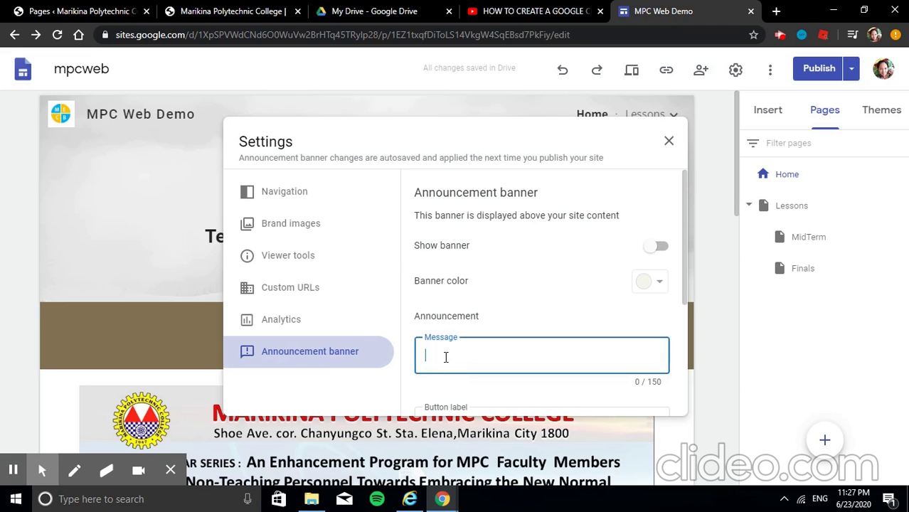
pyautogui.write('Deadline for the assignment is due on')
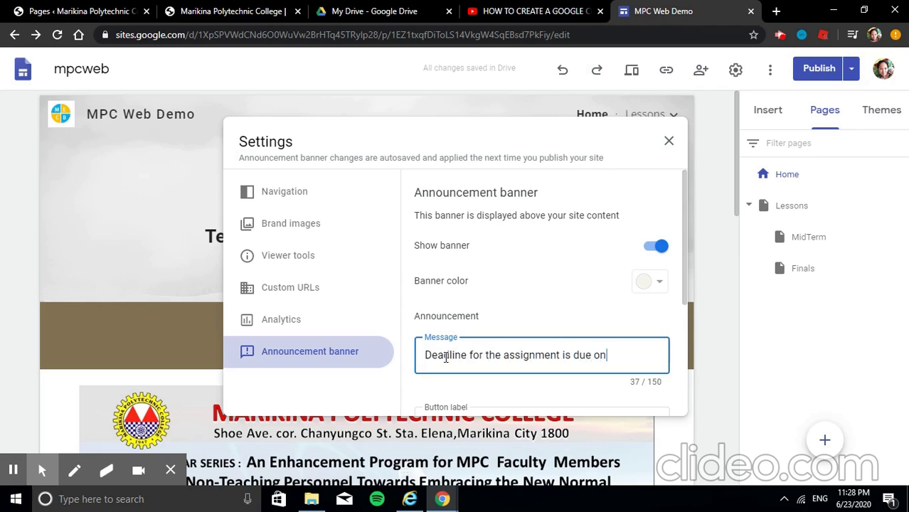
pyautogui.write('_____')
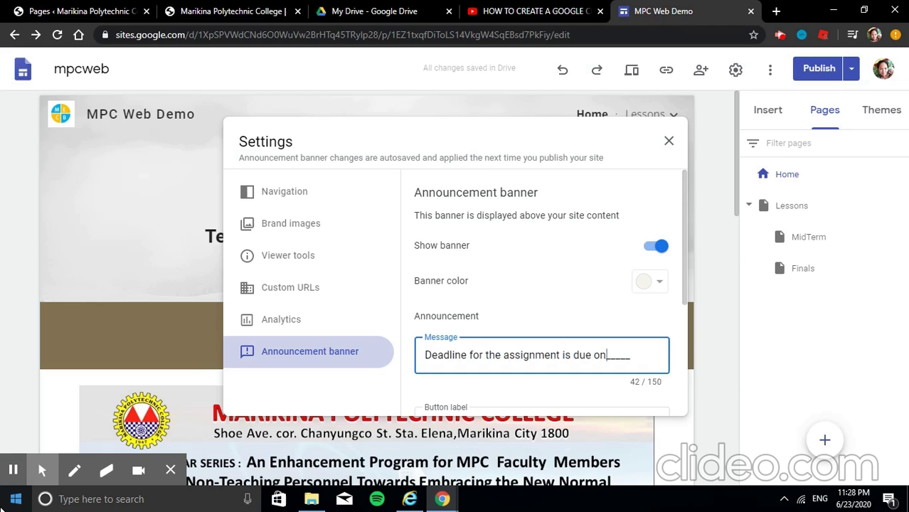
pyautogui.scroll(-3, 519, 300)
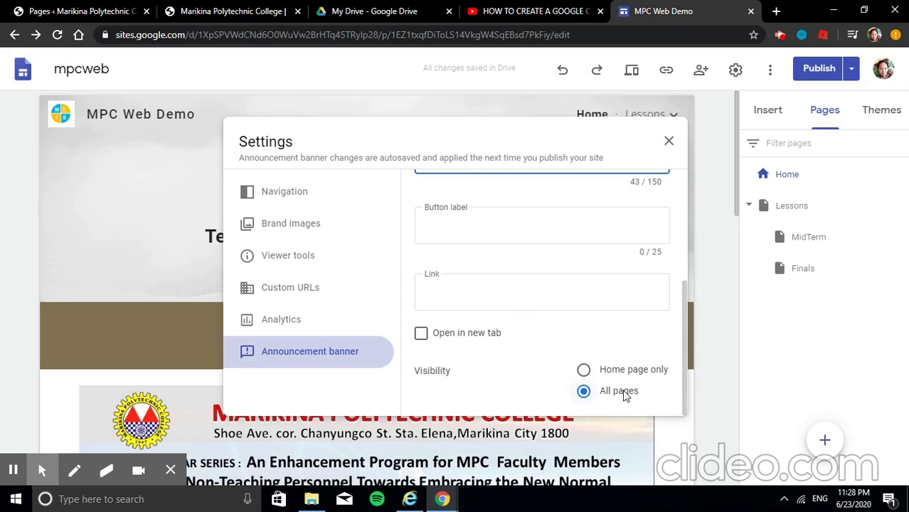
pyautogui.click(584, 370)
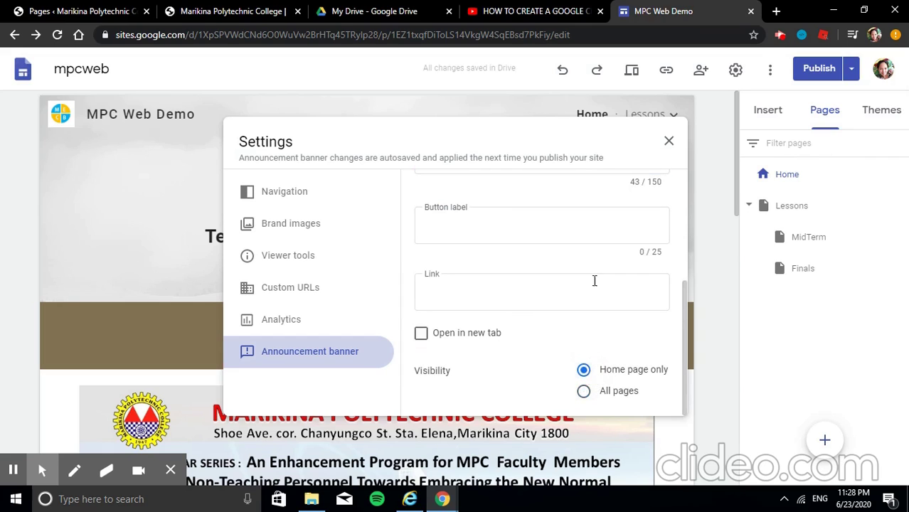
pyautogui.click(699, 189)
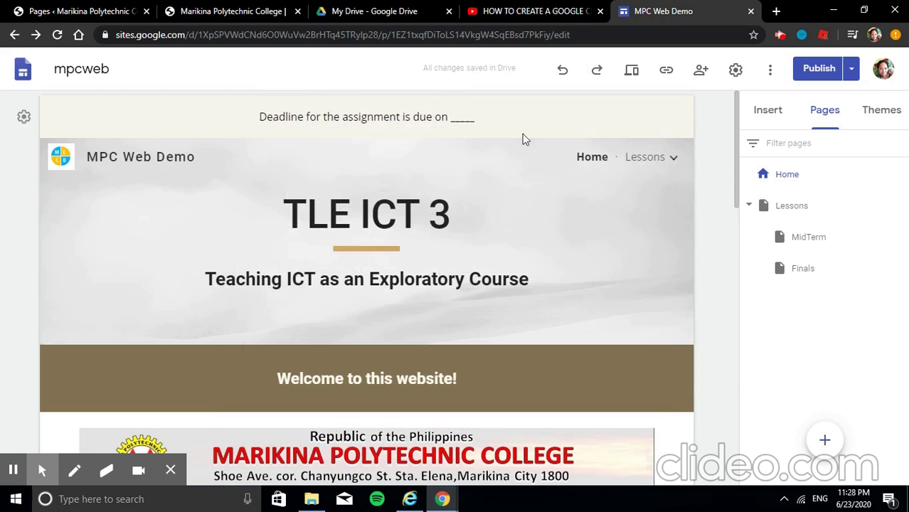
# Change the announcement banner's color to light blue in the site settings and close the settings
pyautogui.click(735, 71)
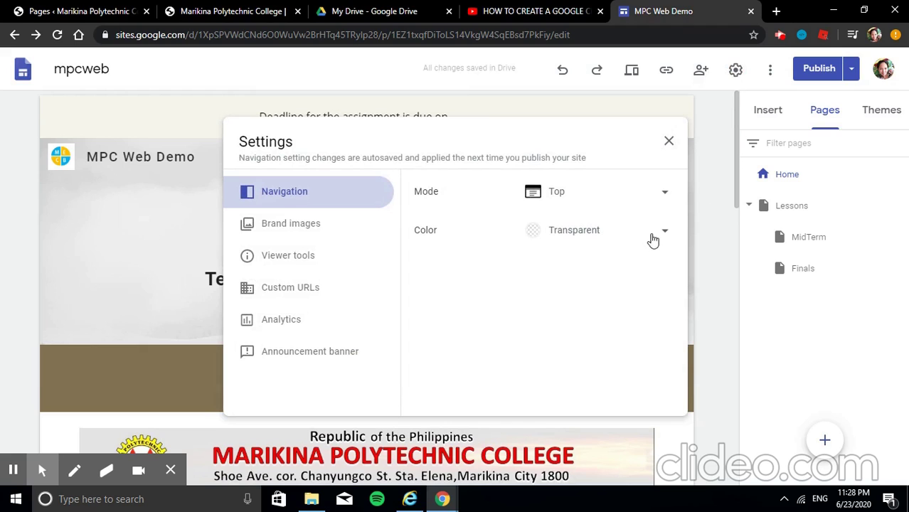
pyautogui.click(663, 239)
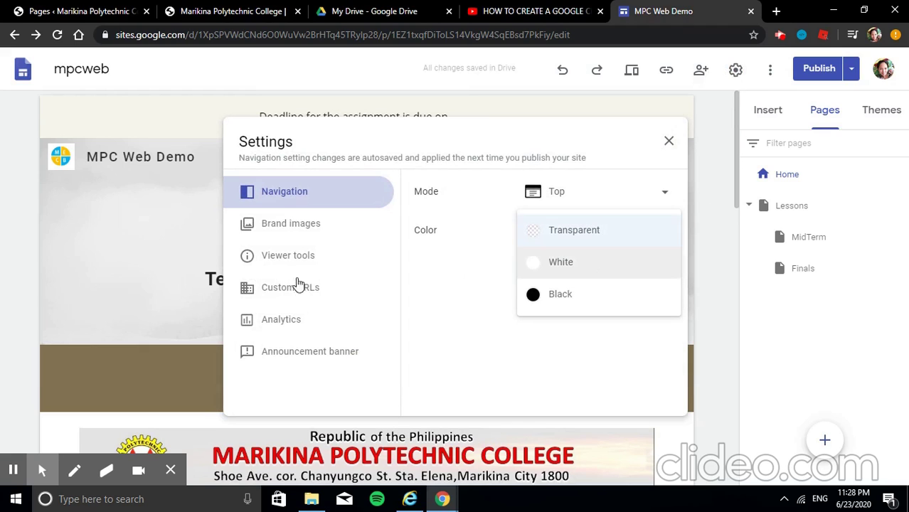
pyautogui.click(288, 354)
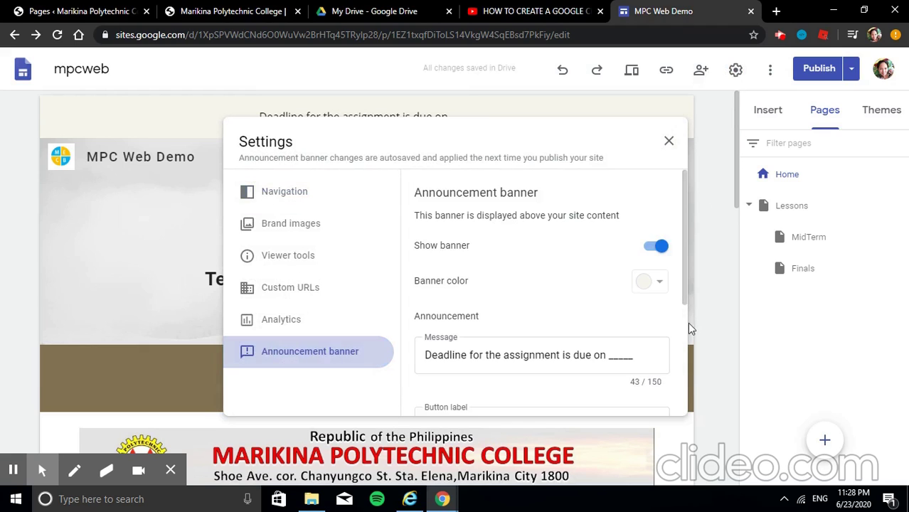
pyautogui.click(661, 282)
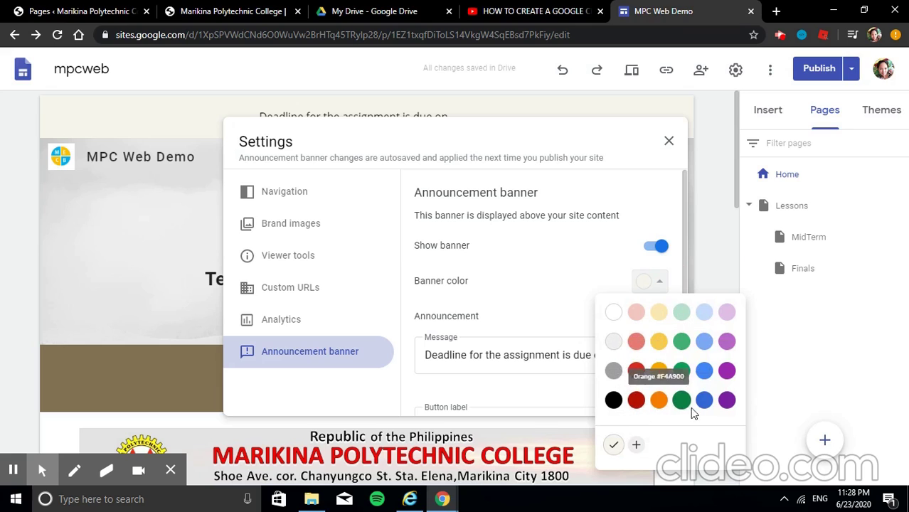
pyautogui.click(705, 343)
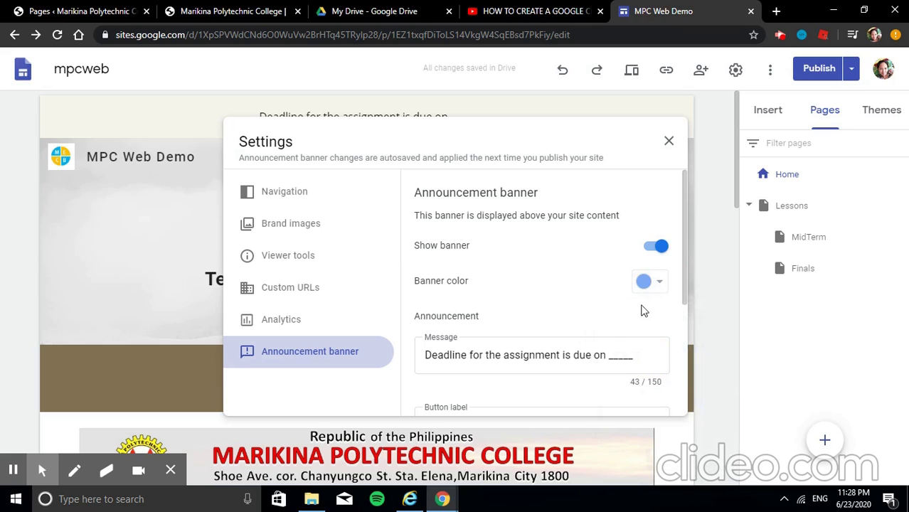
pyautogui.scroll(-3, 642, 313)
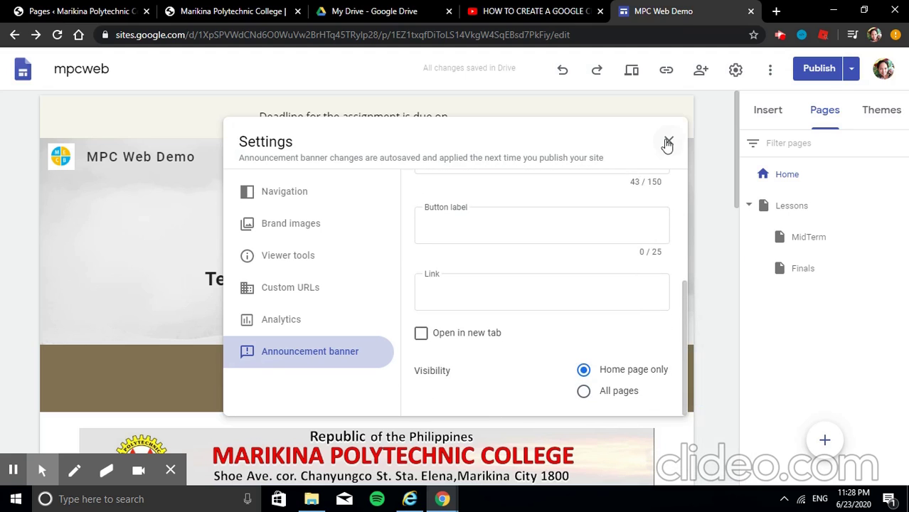
pyautogui.click(668, 142)
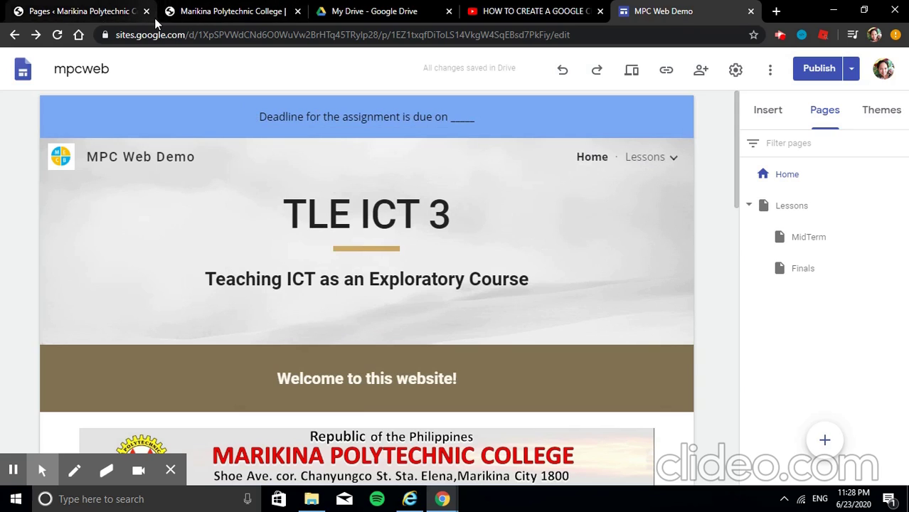
# Start sharing the site and add a suggested contact's e-mail as the person to share with
pyautogui.click(701, 74)
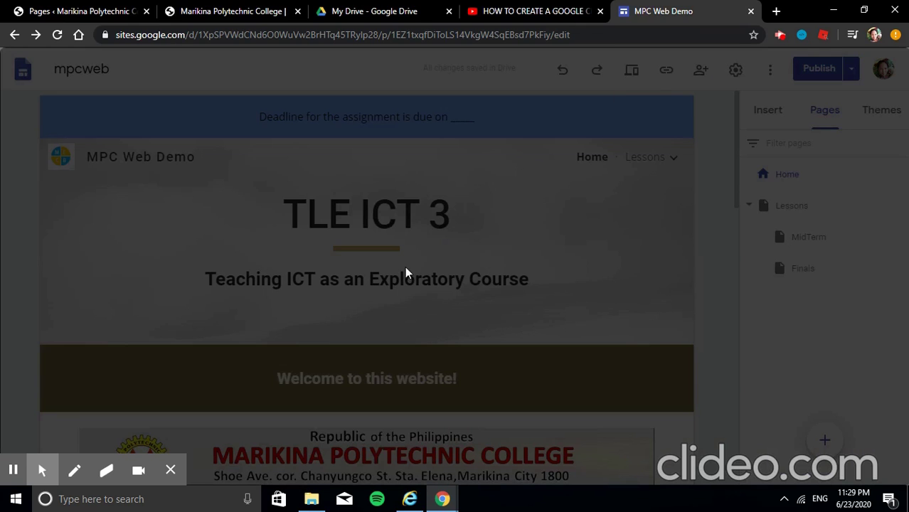
pyautogui.click(436, 216)
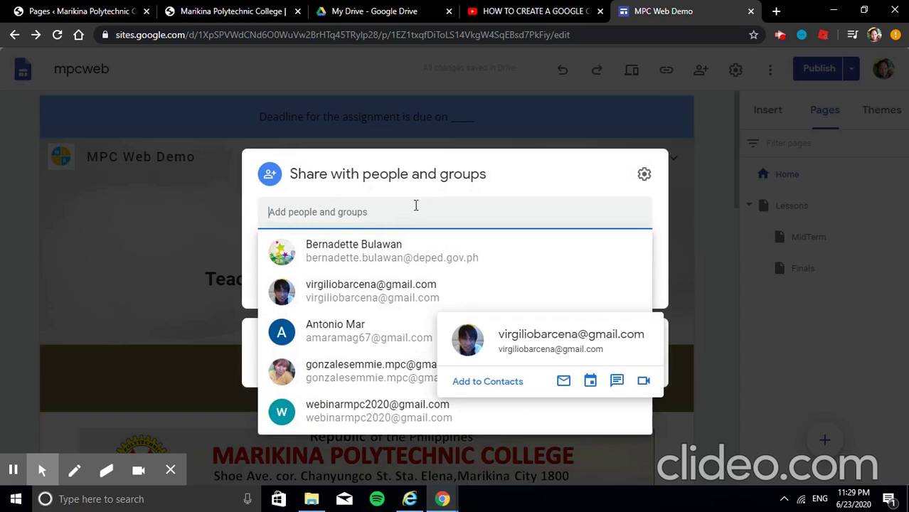
pyautogui.press('Escape')
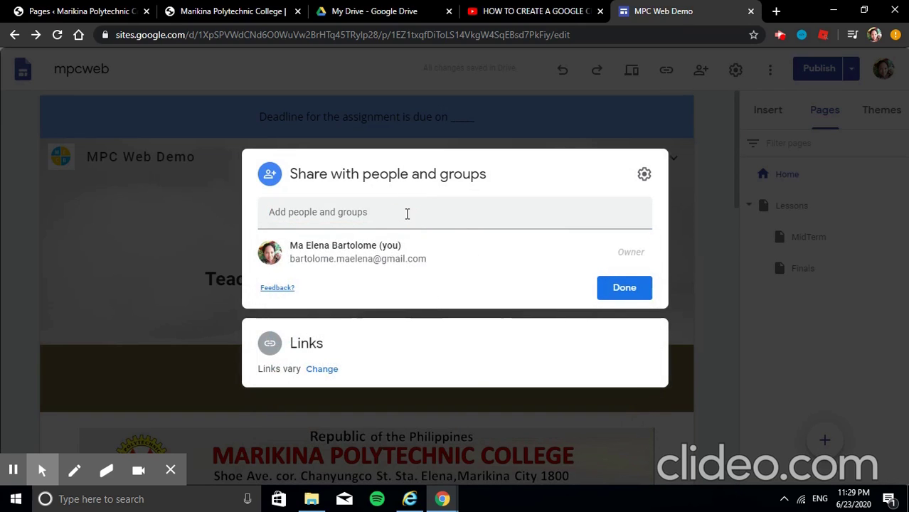
pyautogui.click(407, 213)
pyautogui.write('w')
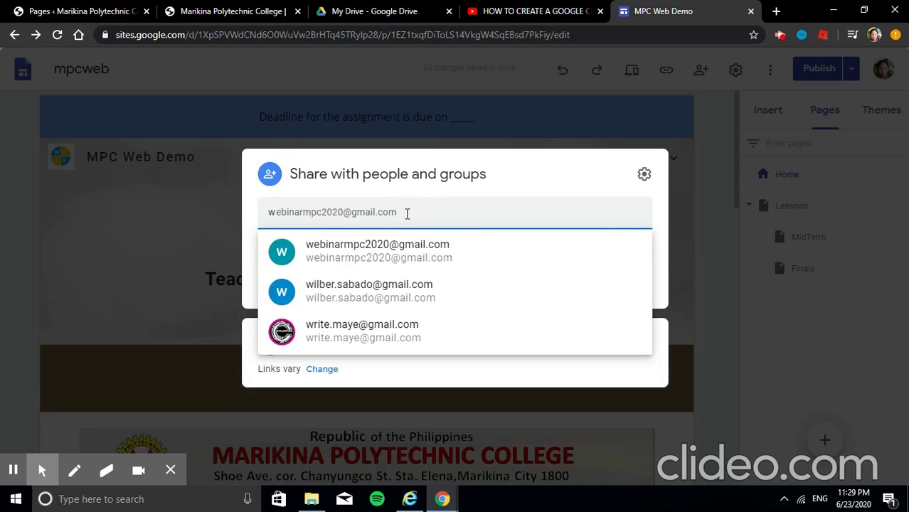
pyautogui.click(408, 352)
pyautogui.click(423, 297)
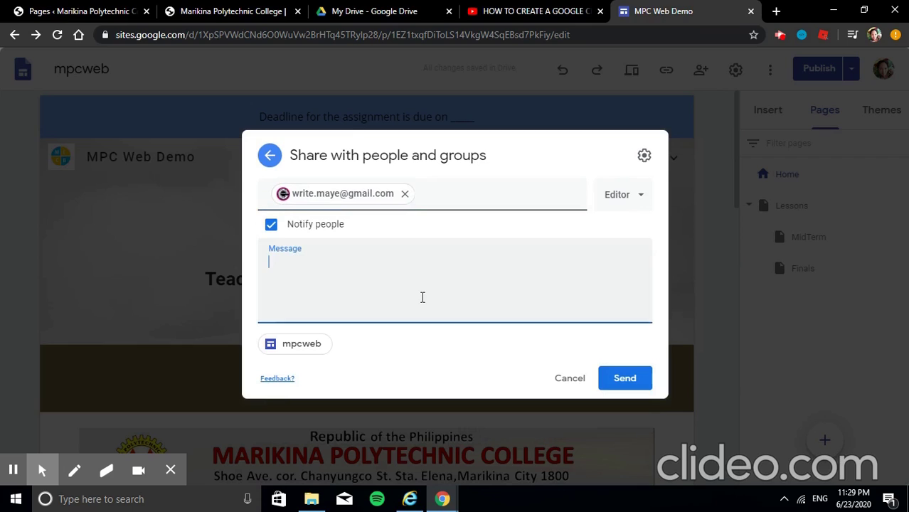
# Write the message "pls help me edit this website", review the Editor role, and send the sharing invitation
pyautogui.write('pls help me edit this website')
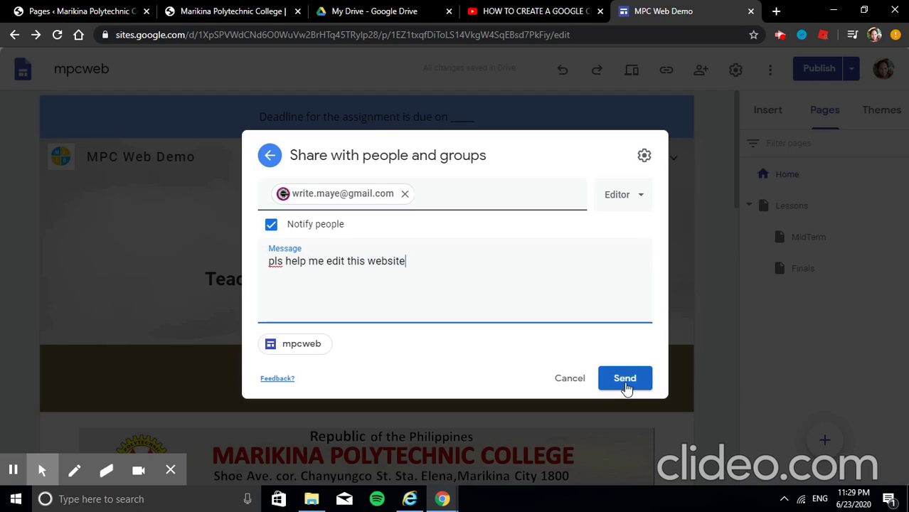
pyautogui.click(618, 205)
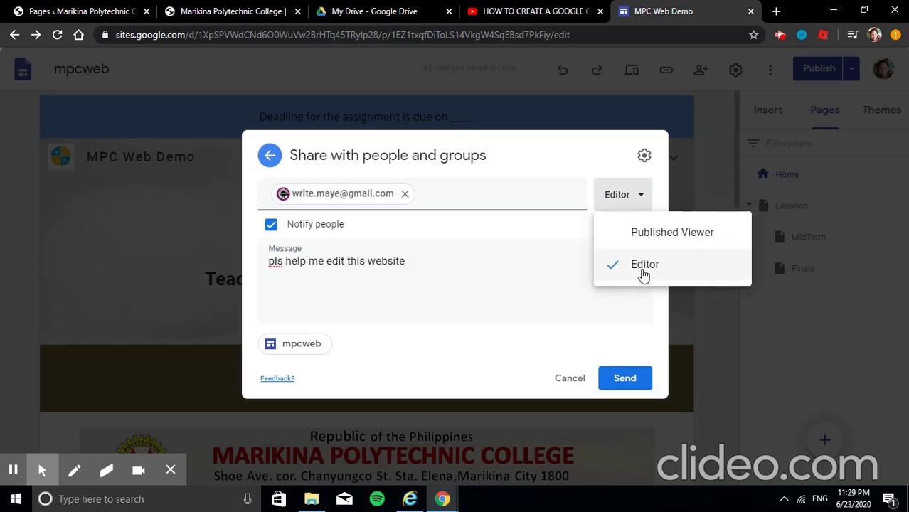
pyautogui.click(632, 389)
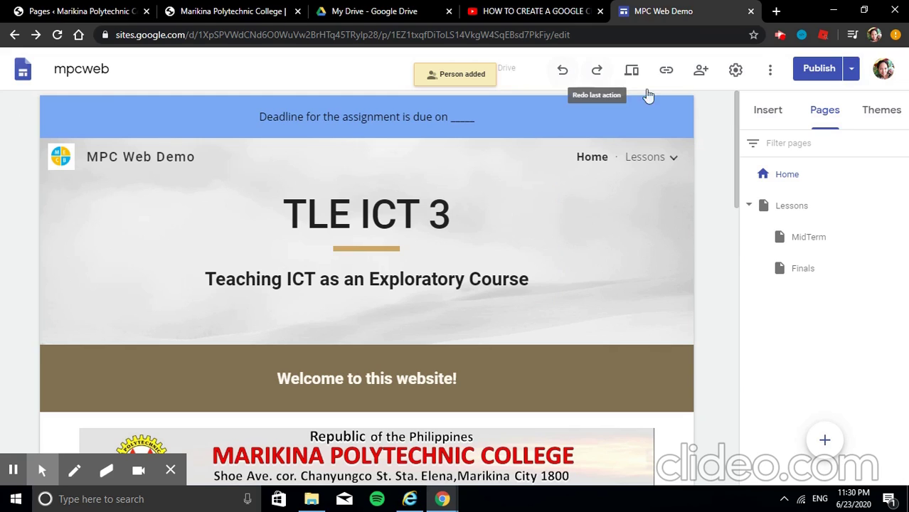
# Display the published site link, and open tinyurl.com in a new browser tab at its URL shortening form
pyautogui.click(667, 71)
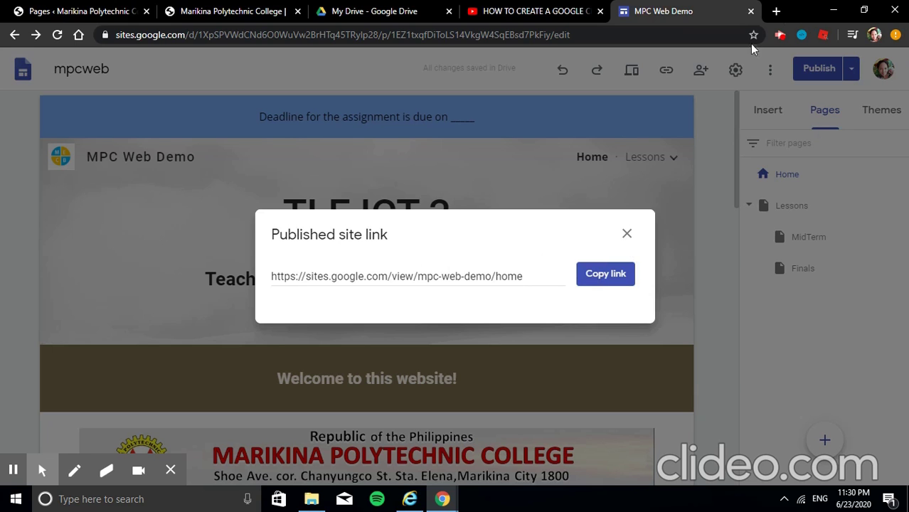
pyautogui.click(775, 10)
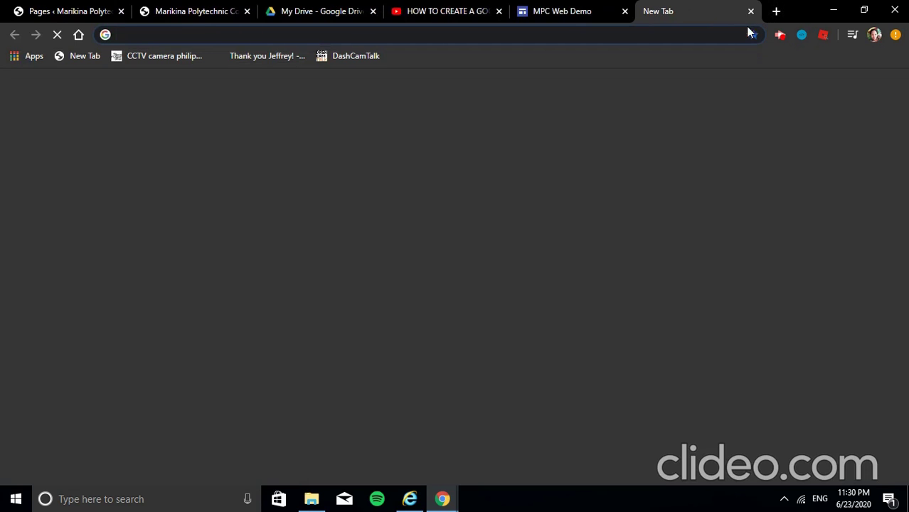
pyautogui.write('ti')
pyautogui.write('url.co')
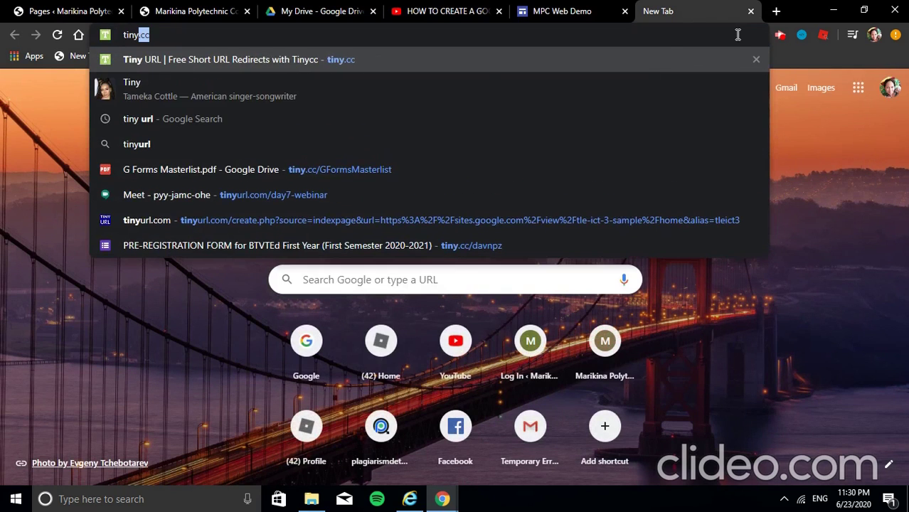
pyautogui.write('m')
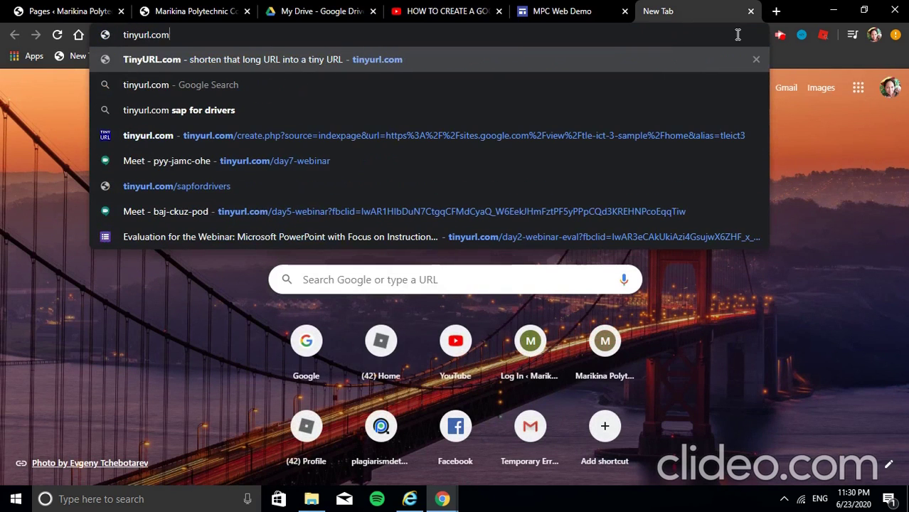
pyautogui.press('Return')
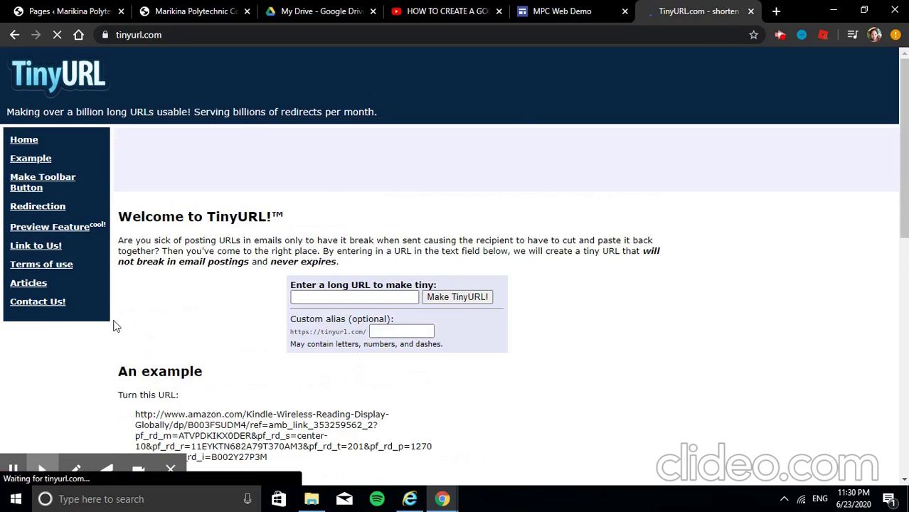
pyautogui.click(323, 300)
pyautogui.scroll(-3, 316, 303)
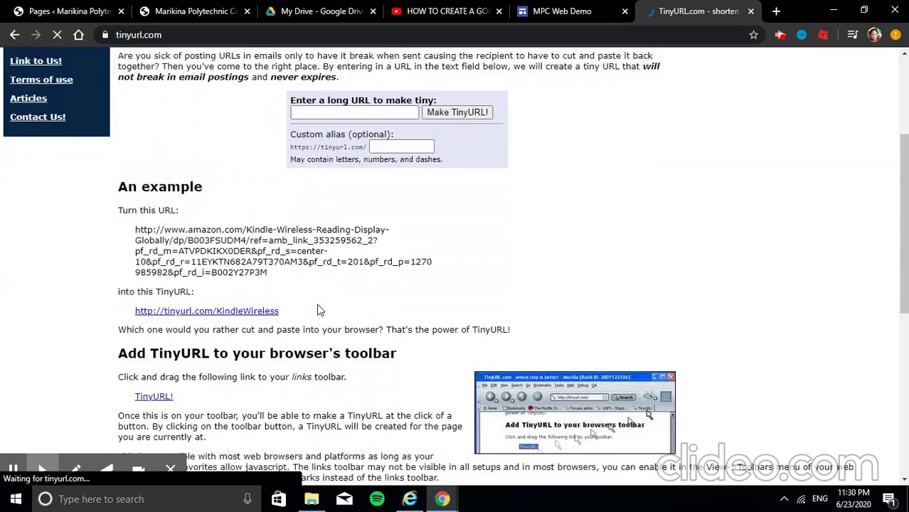
pyautogui.scroll(1, 316, 310)
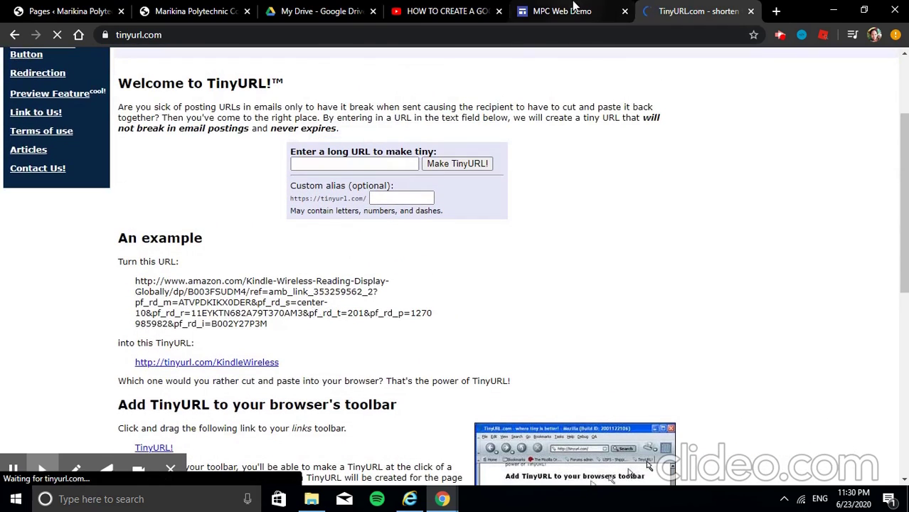
# Copy the published site link from Google Sites and paste it into TinyURL as the long URL
pyautogui.click(573, 10)
pyautogui.click(587, 277)
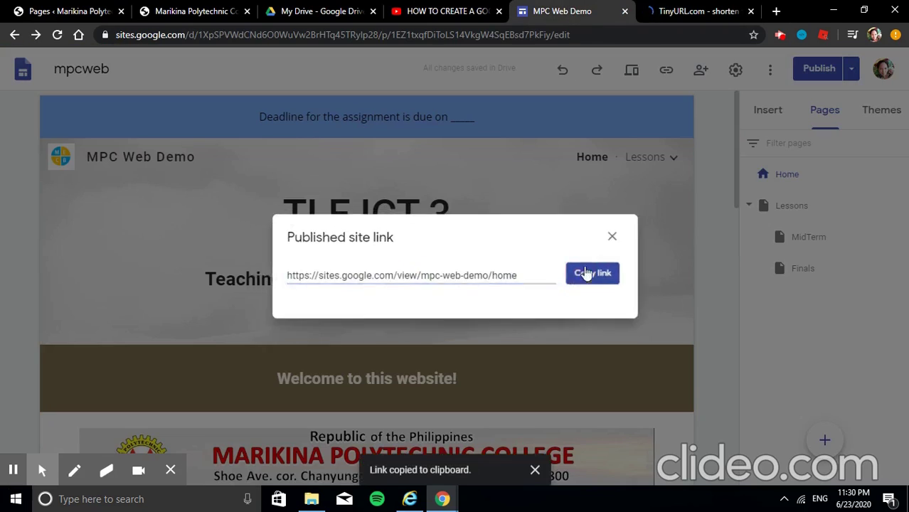
pyautogui.click(682, 11)
pyautogui.click(322, 162)
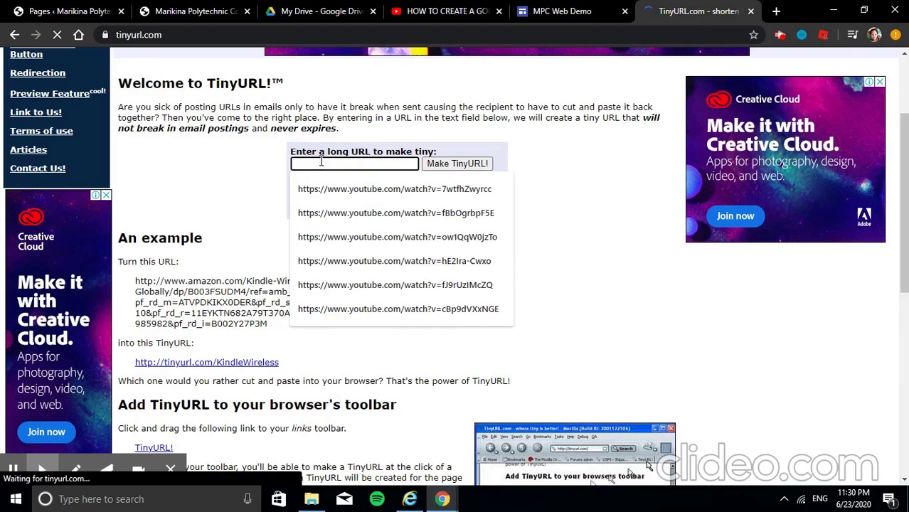
pyautogui.hotkey('ctrl', 'v')
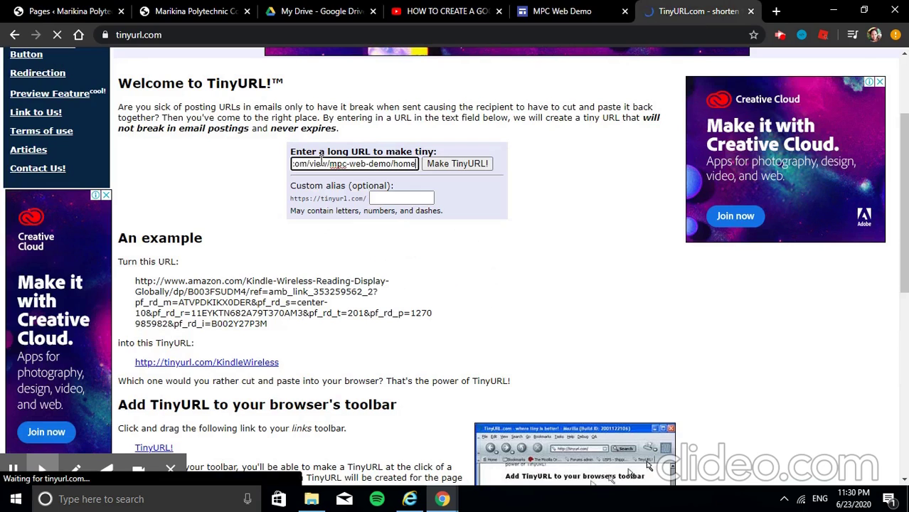
# Set the custom alias to mpcdemo and try to create the TinyURL for the site link
pyautogui.click(403, 200)
pyautogui.click(403, 199)
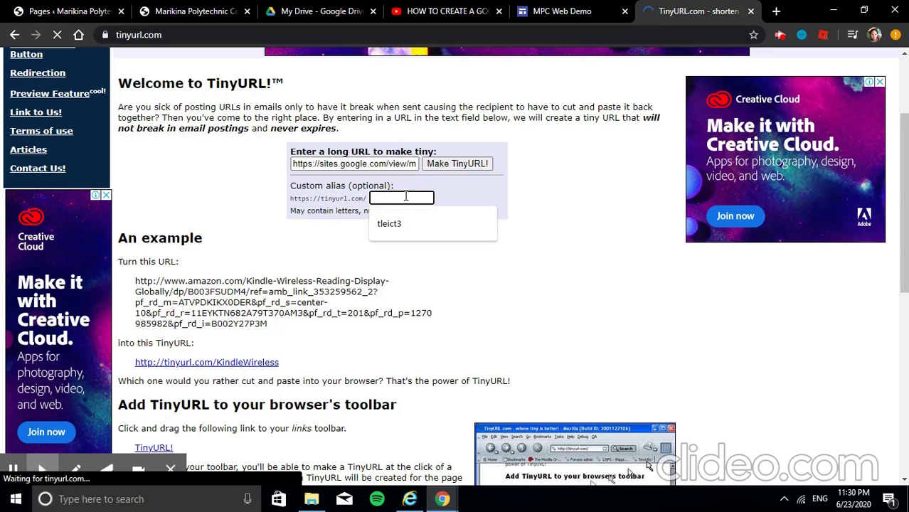
pyautogui.press('Escape')
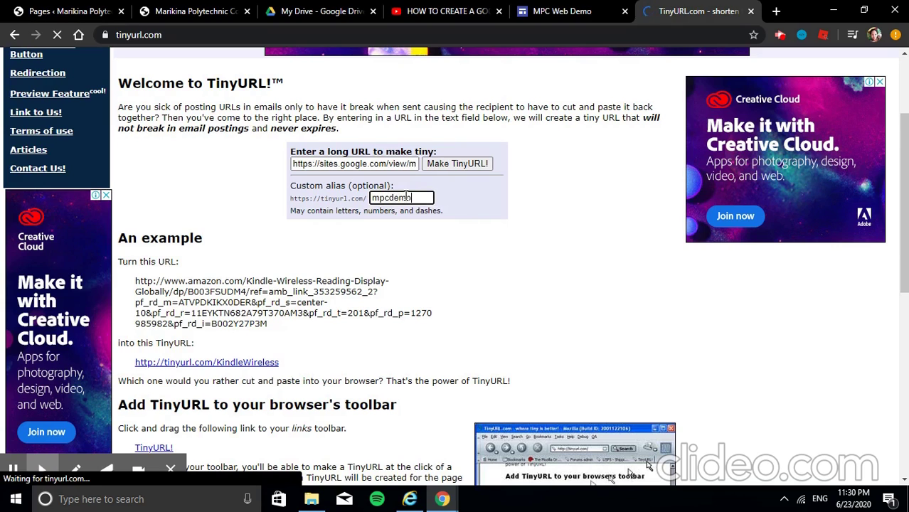
pyautogui.click(450, 168)
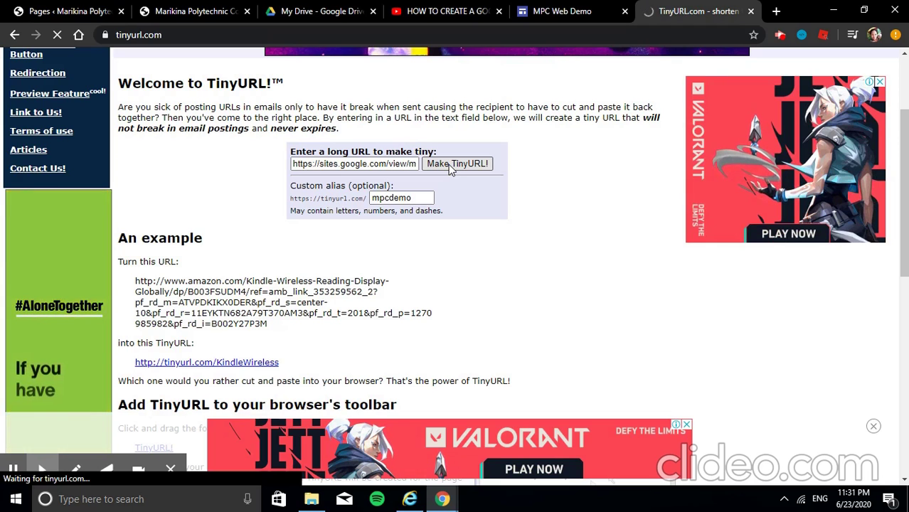
# Switch to Google Sites and add a centre-aligned line below the heading "Welcome to this website!" on the home page
pyautogui.click(578, 17)
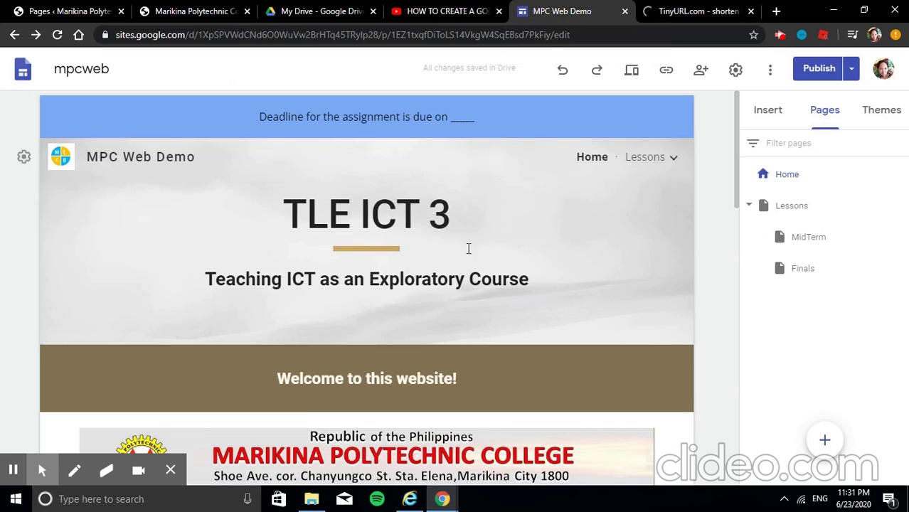
pyautogui.scroll(-2, 411, 366)
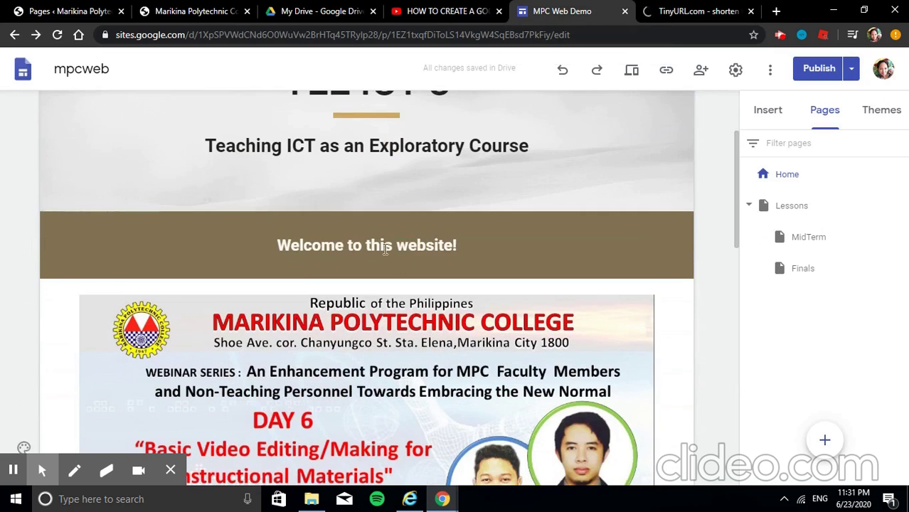
pyautogui.click(510, 242)
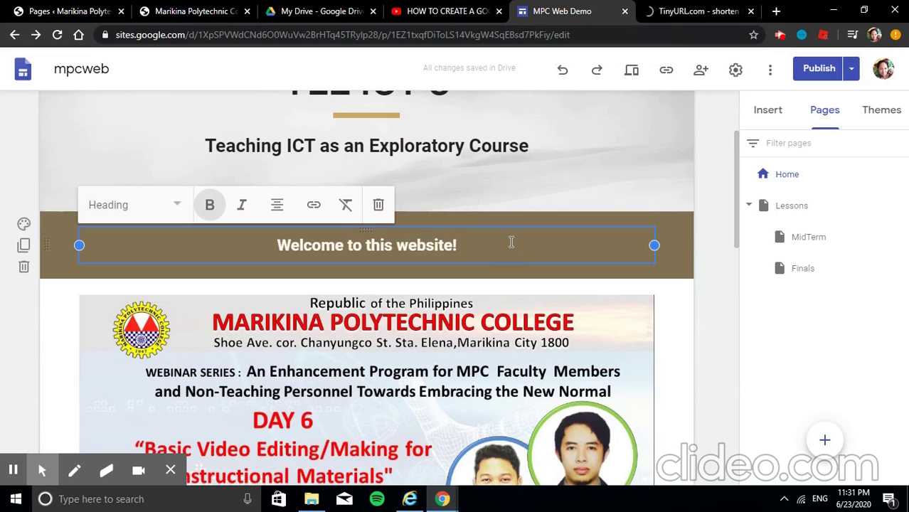
pyautogui.press('Return')
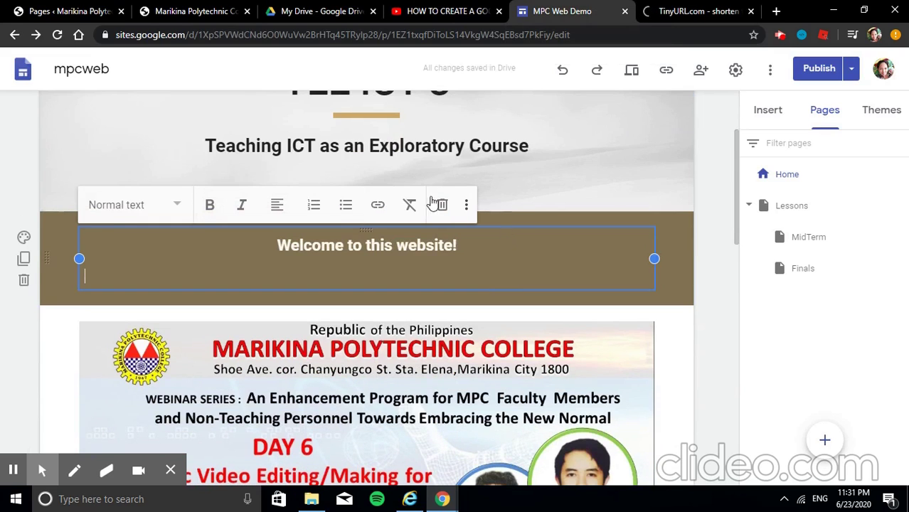
pyautogui.click(277, 205)
pyautogui.click(282, 262)
# Write "Access this link thru:" on the new line below the welcome heading
pyautogui.write('A')
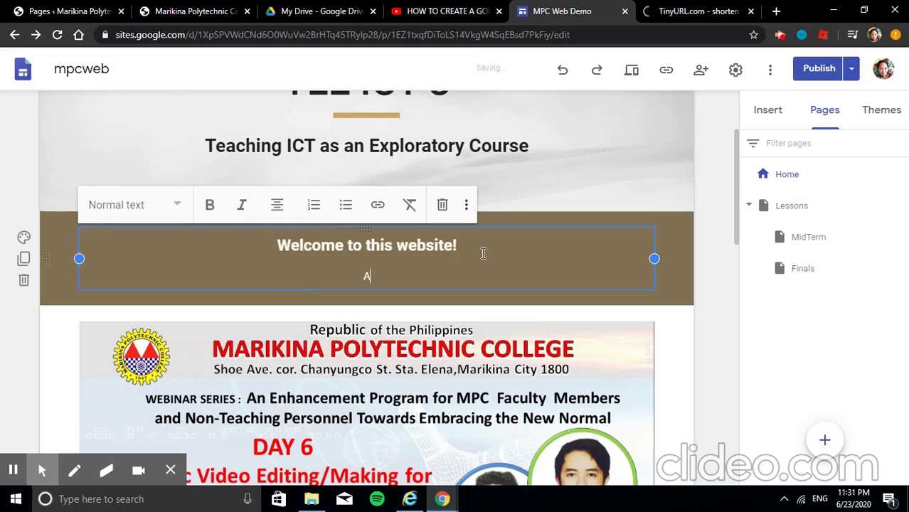
pyautogui.write('ccess y')
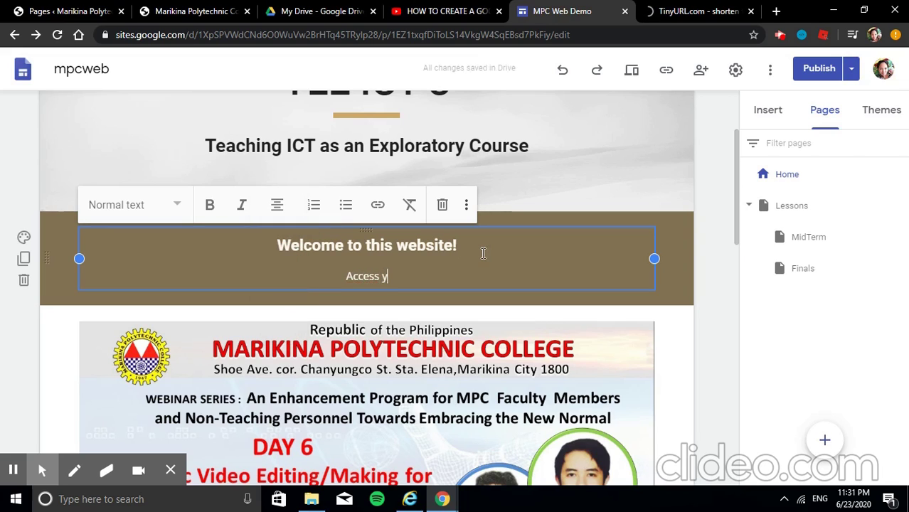
pyautogui.press('BackSpace')
pyautogui.write('this ')
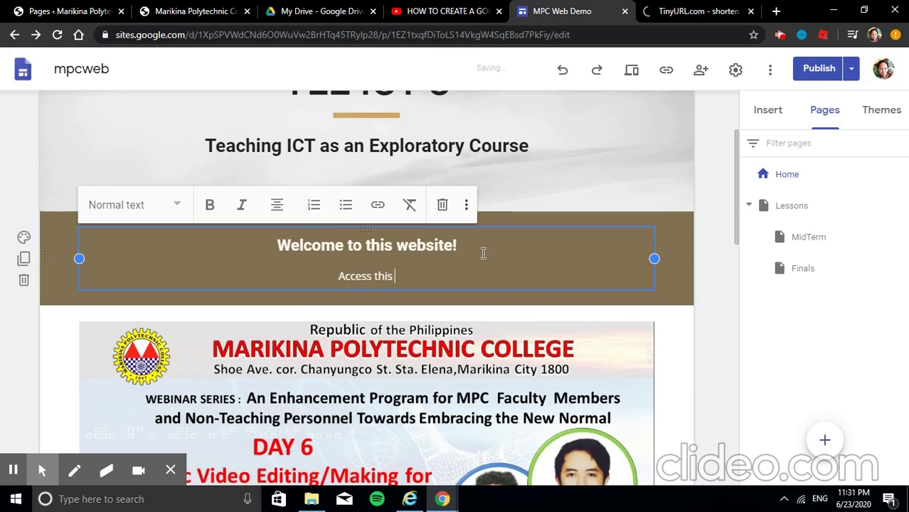
pyautogui.write('link')
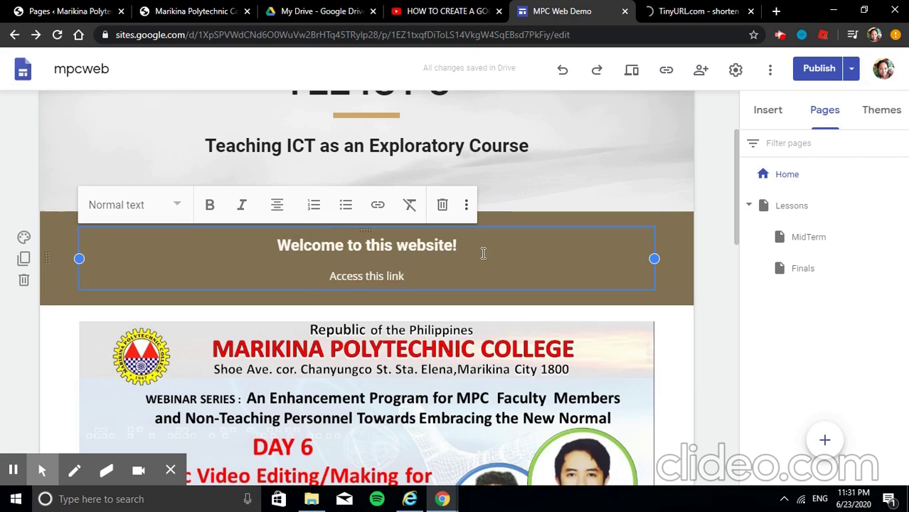
pyautogui.write(' thru:')
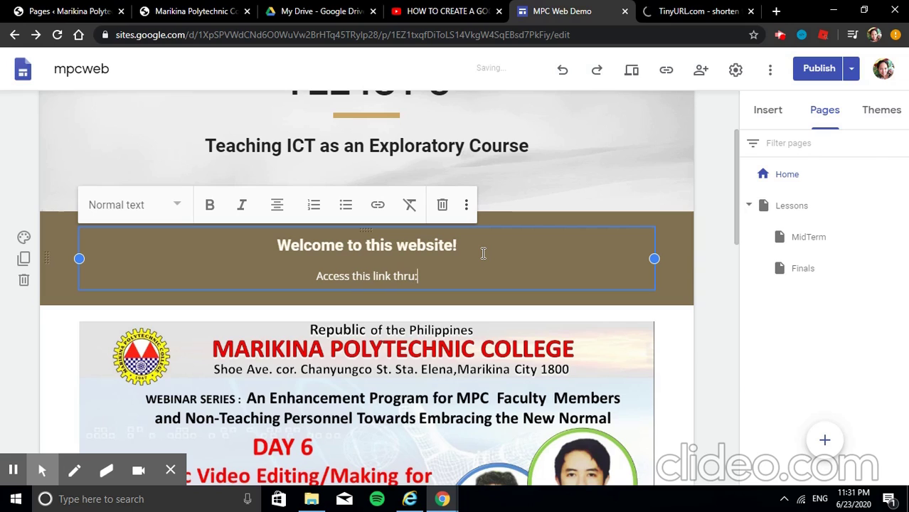
pyautogui.write(' https')
pyautogui.write('://')
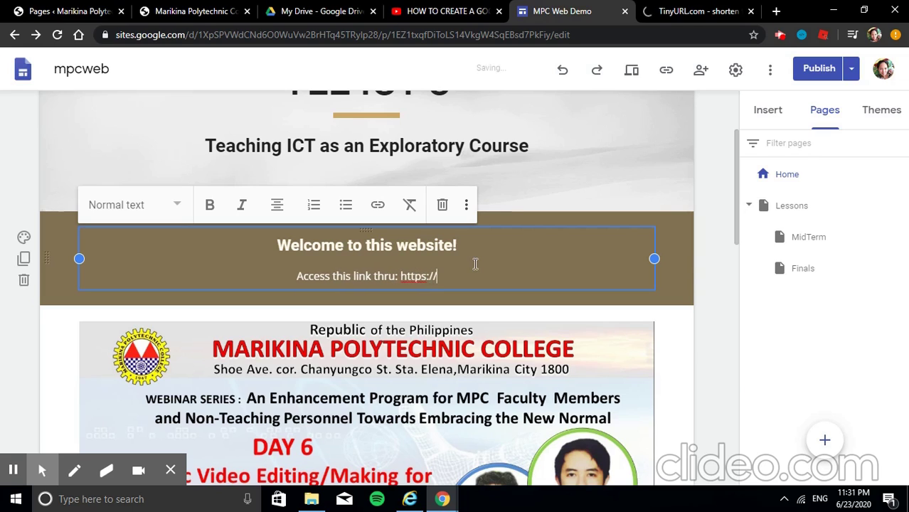
pyautogui.write('www')
pyautogui.press('BackSpace')
pyautogui.press('BackSpace')
pyautogui.press('BackSpace')
pyautogui.press('BackSpace')
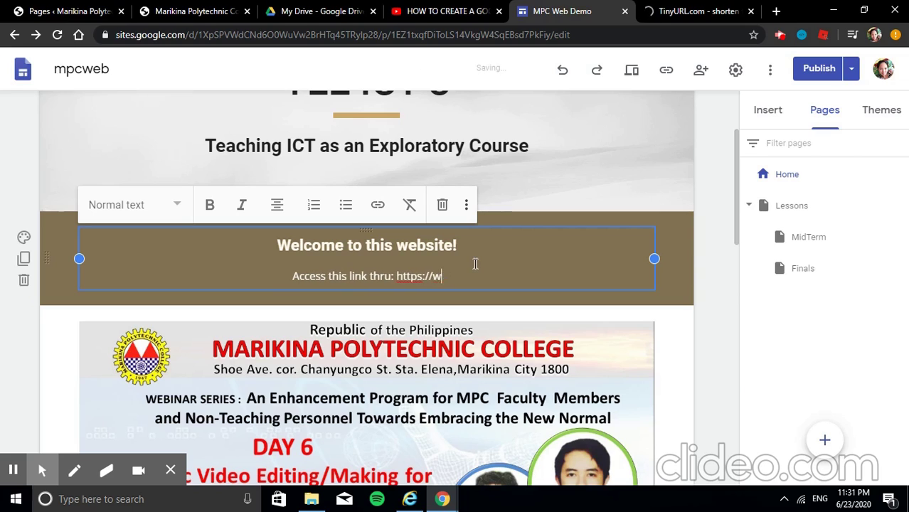
pyautogui.write('/ti')
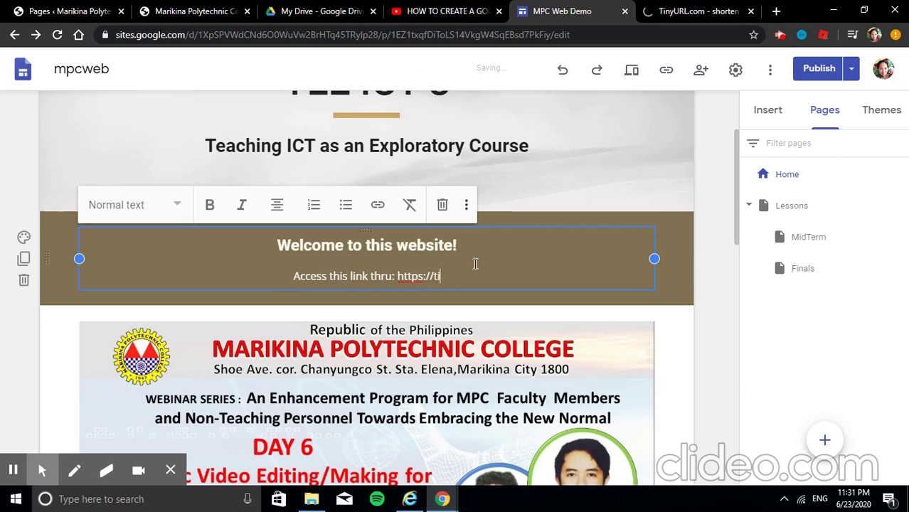
pyautogui.write('nyurl')
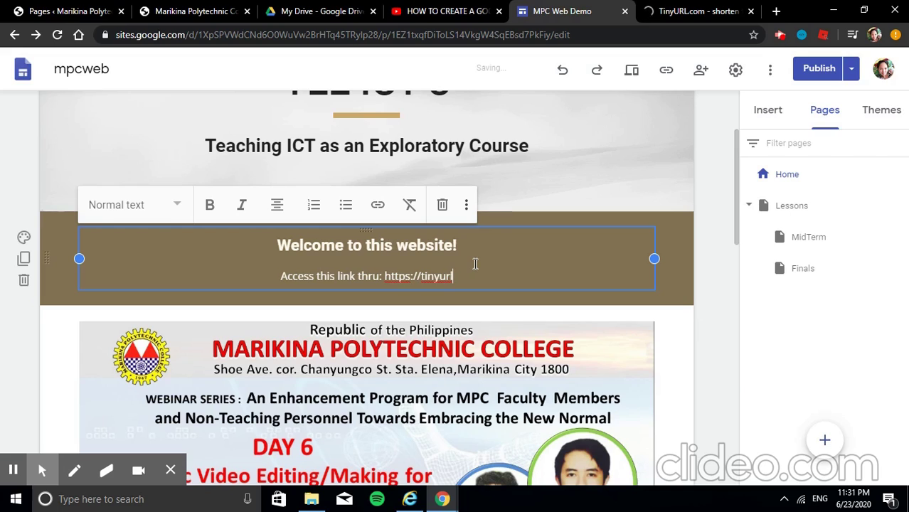
pyautogui.write('.com/')
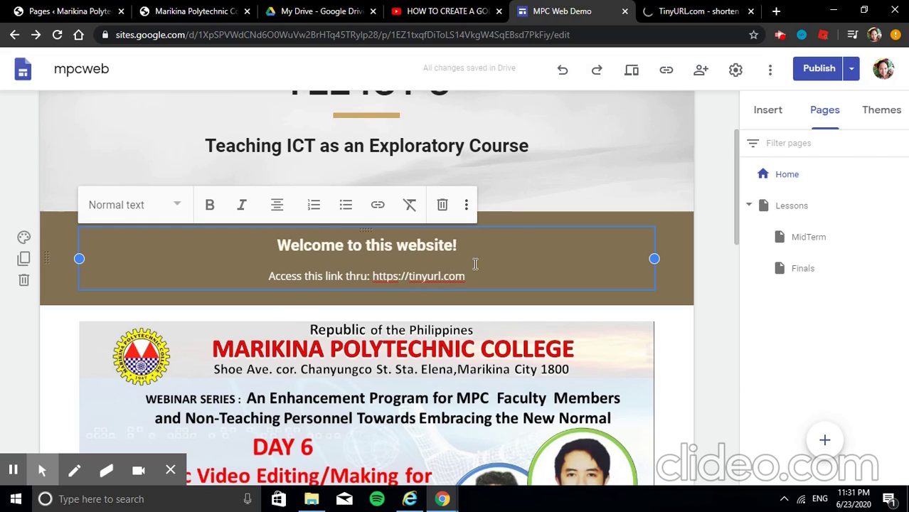
# Check the TinyURL page, return to Google Sites, and complete the address on the access line with the alias mpcdemo
pyautogui.click(668, 15)
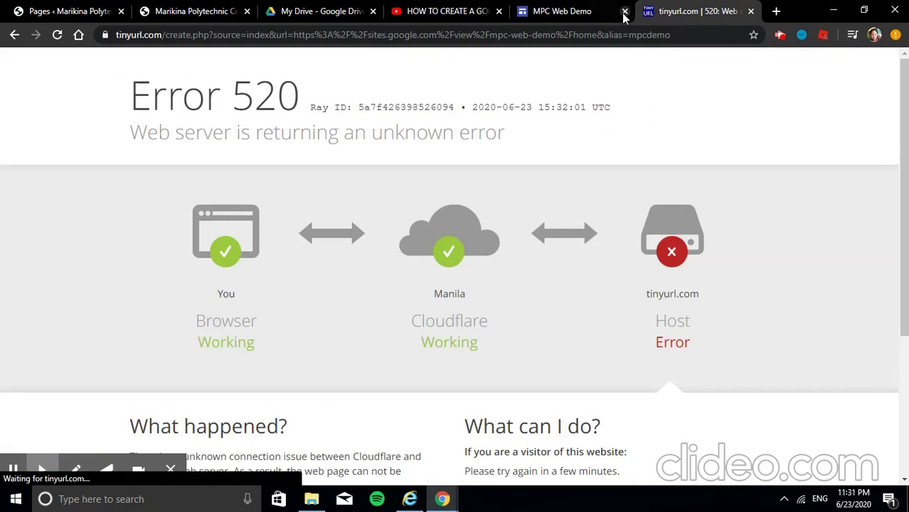
pyautogui.click(582, 13)
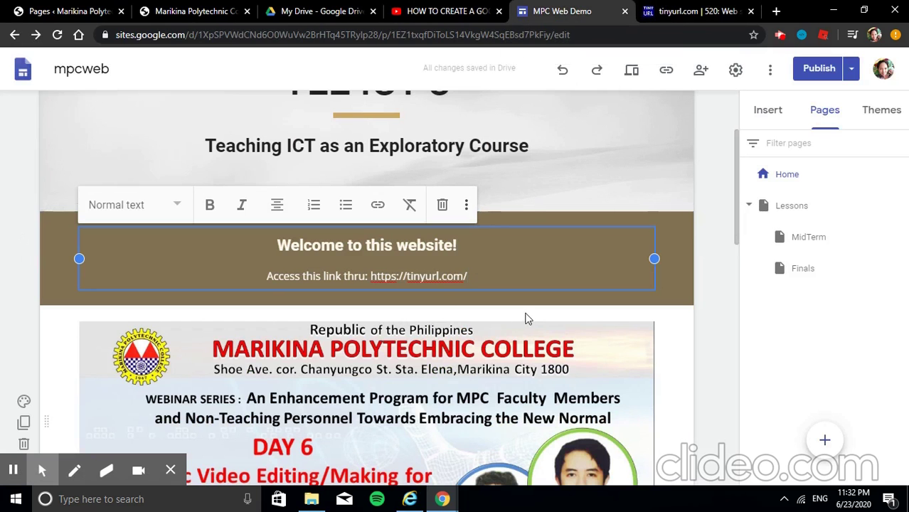
pyautogui.write('mpcdemo')
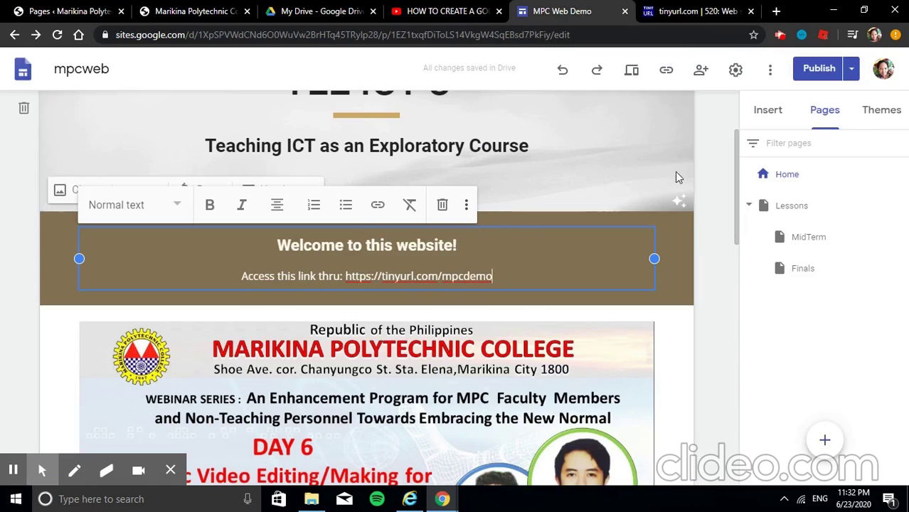
# Review and publish the site changes, and look over the home page in the editor
pyautogui.click(816, 72)
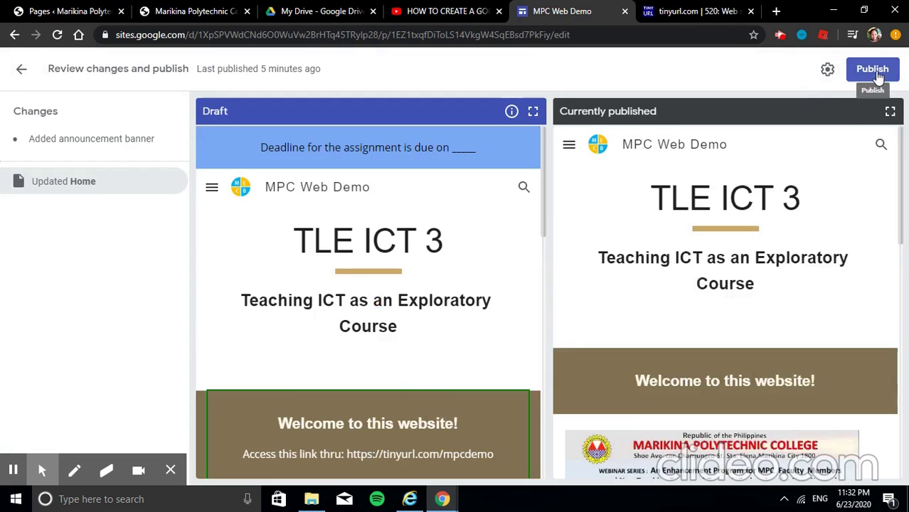
pyautogui.click(874, 71)
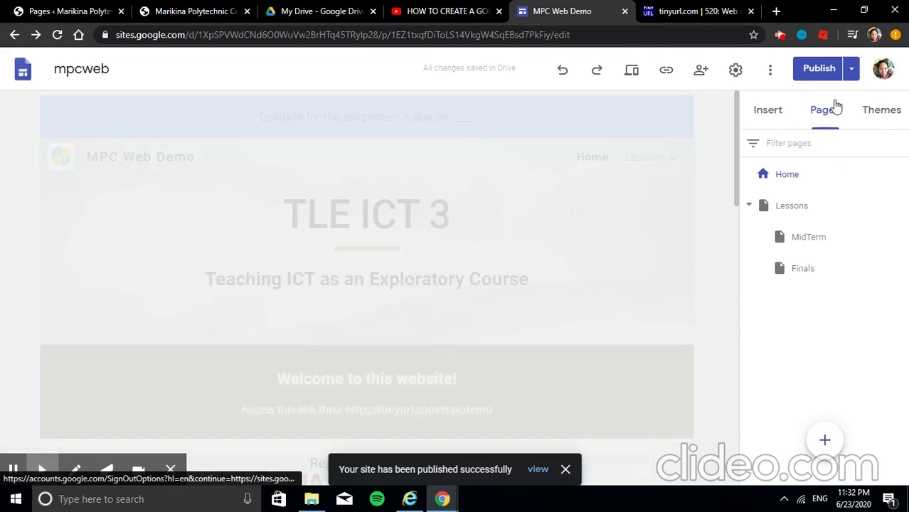
pyautogui.scroll(-5, 503, 248)
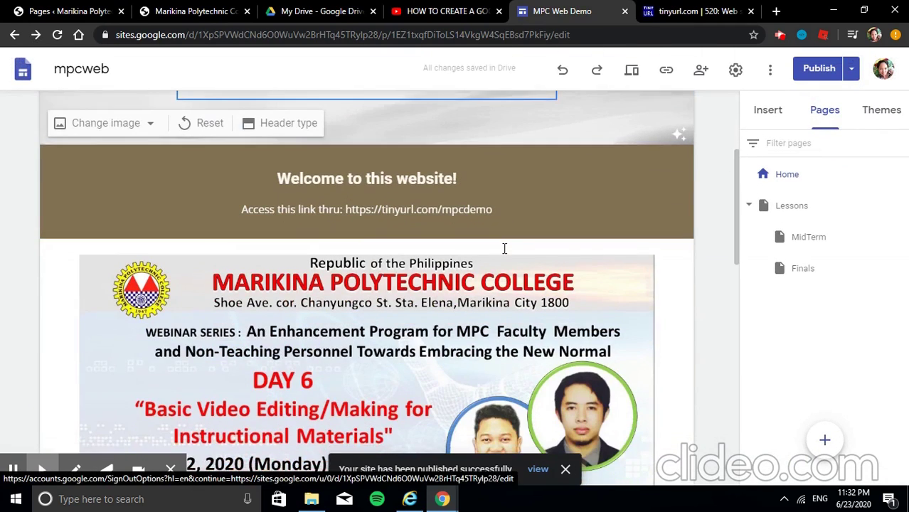
pyautogui.scroll(-5, 503, 248)
pyautogui.click(501, 249)
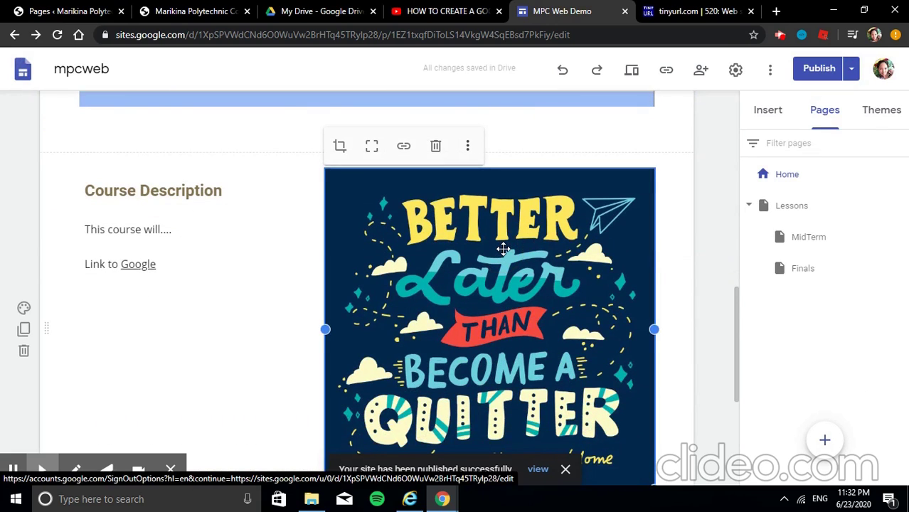
pyautogui.scroll(7, 503, 253)
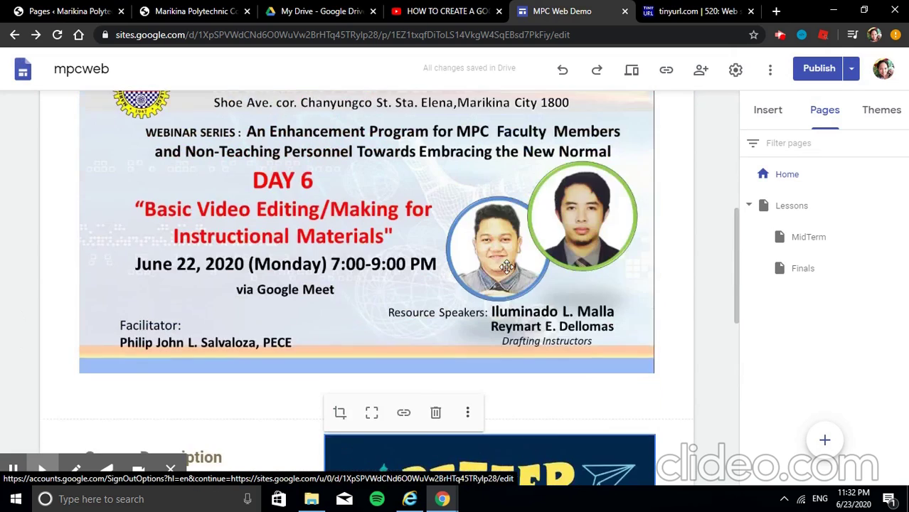
pyautogui.scroll(2, 506, 266)
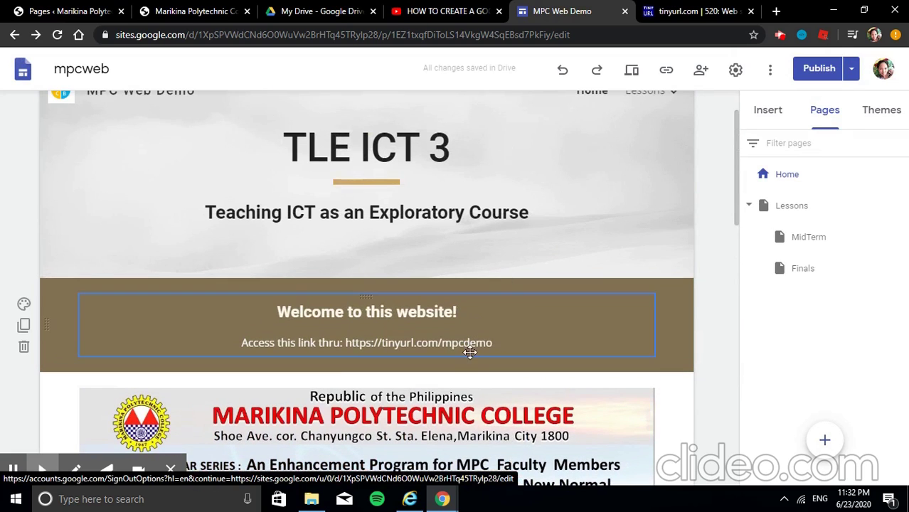
# Preview the site and look through the home page with its announcement banner and short link line
pyautogui.click(632, 71)
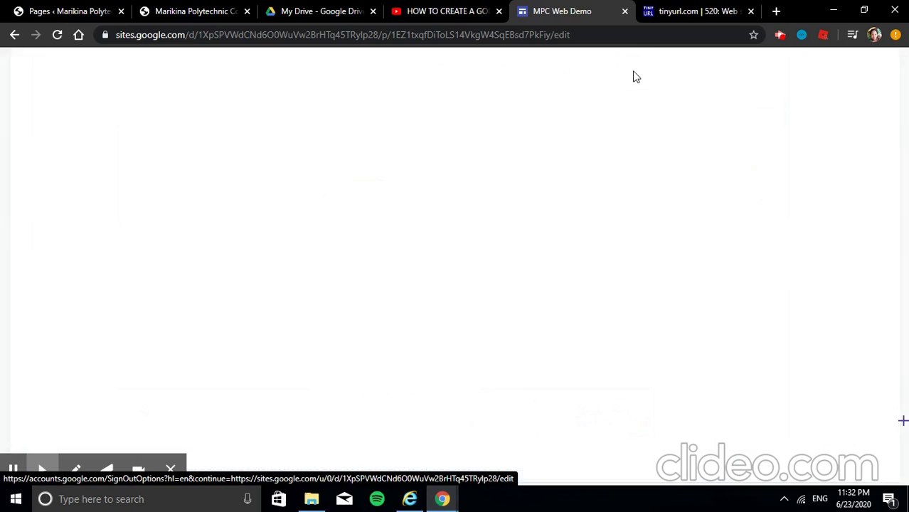
pyautogui.scroll(-4, 608, 209)
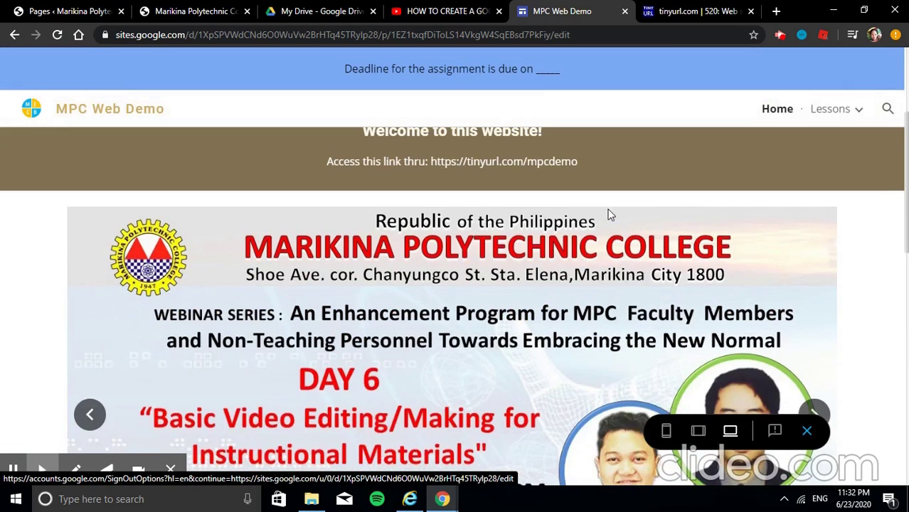
pyautogui.scroll(-2, 608, 209)
pyautogui.scroll(4, 608, 209)
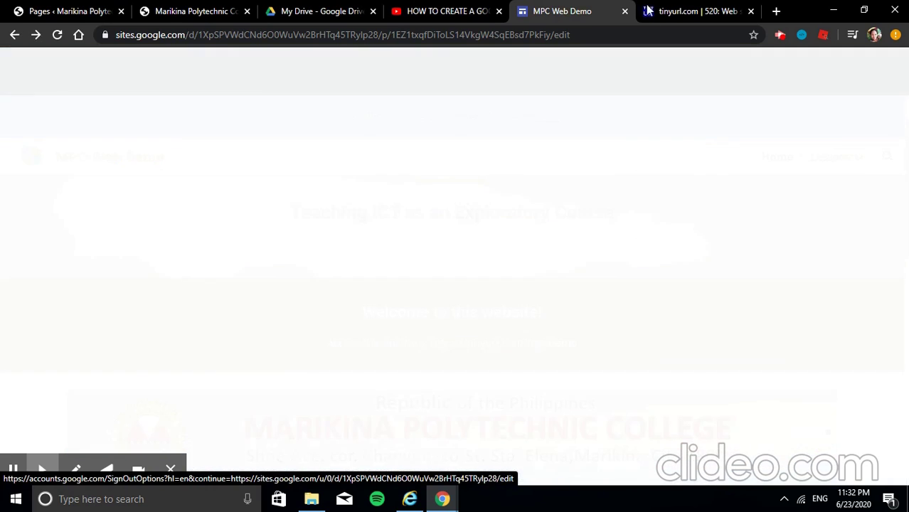
# Reload the TinyURL creation page to retry the short link, and return to the Google Sites editor
pyautogui.click(664, 11)
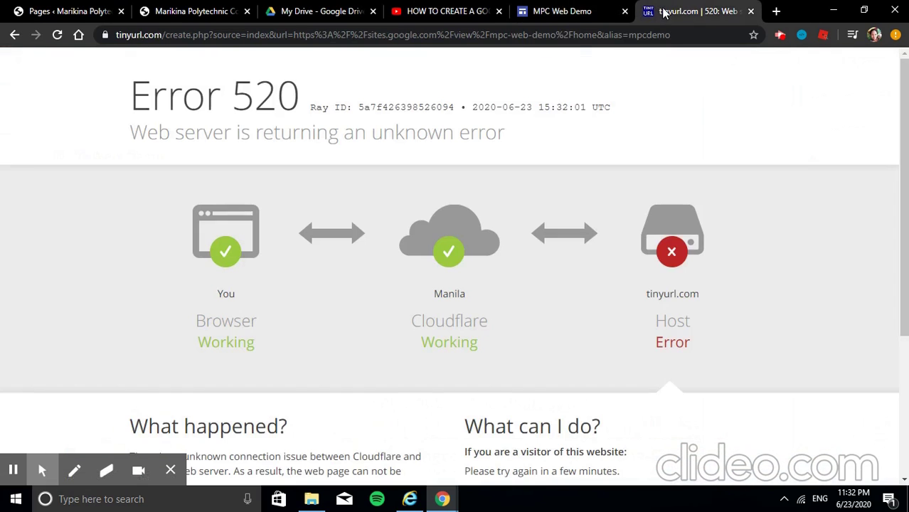
pyautogui.click(58, 34)
pyautogui.click(553, 10)
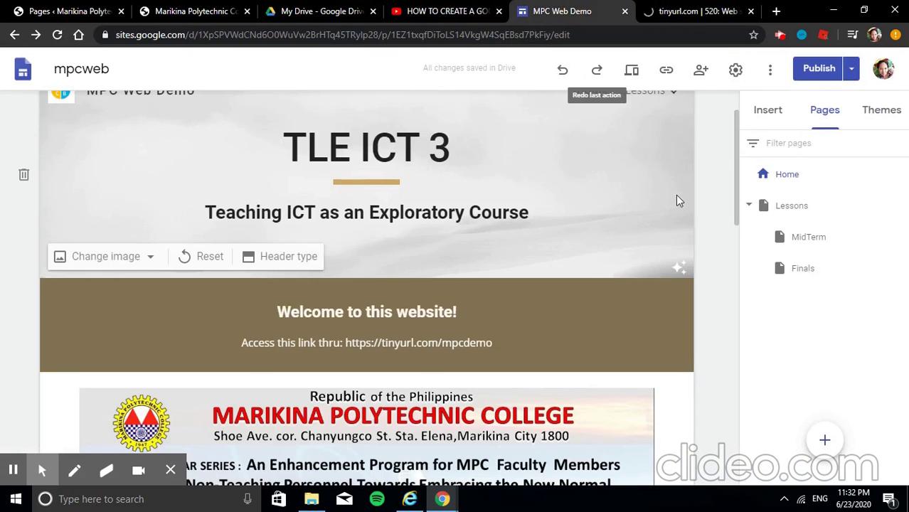
# Display the insertable elements and review the home page from the announcement banner to the course description
pyautogui.click(760, 125)
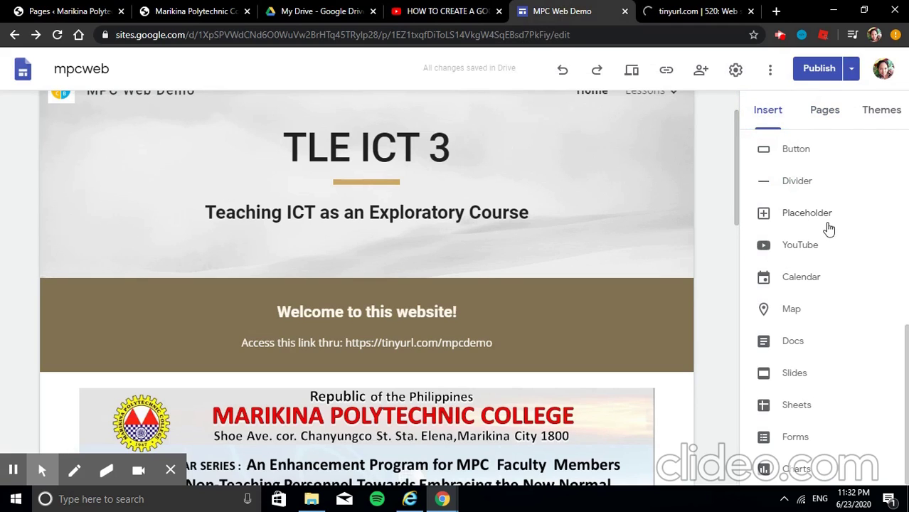
pyautogui.scroll(4, 843, 388)
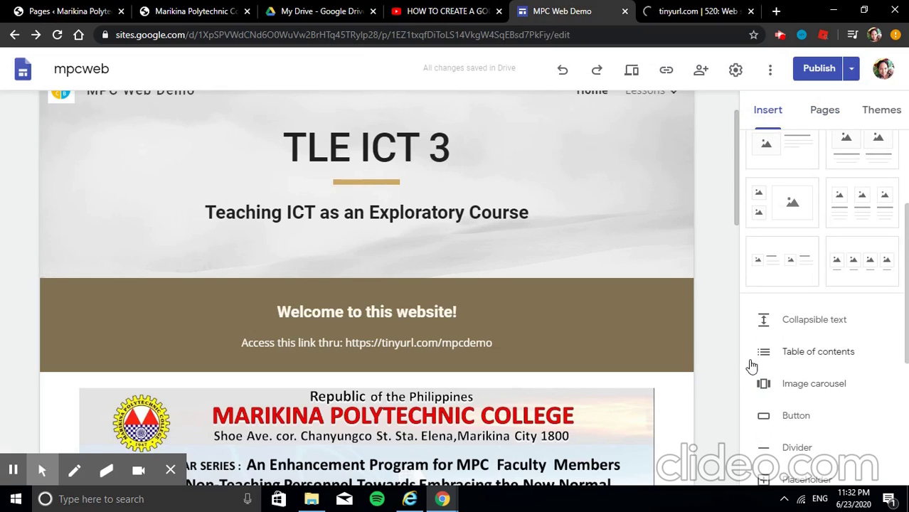
pyautogui.scroll(1, 718, 362)
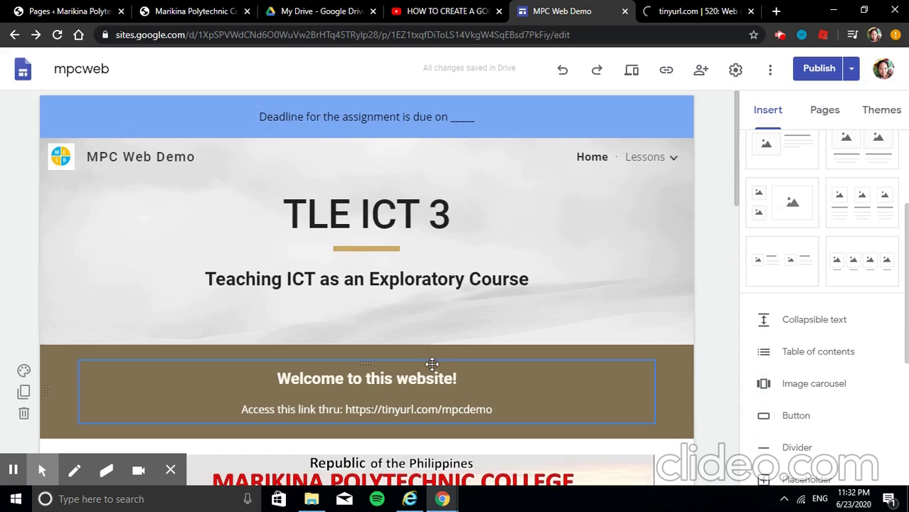
pyautogui.scroll(-5, 432, 364)
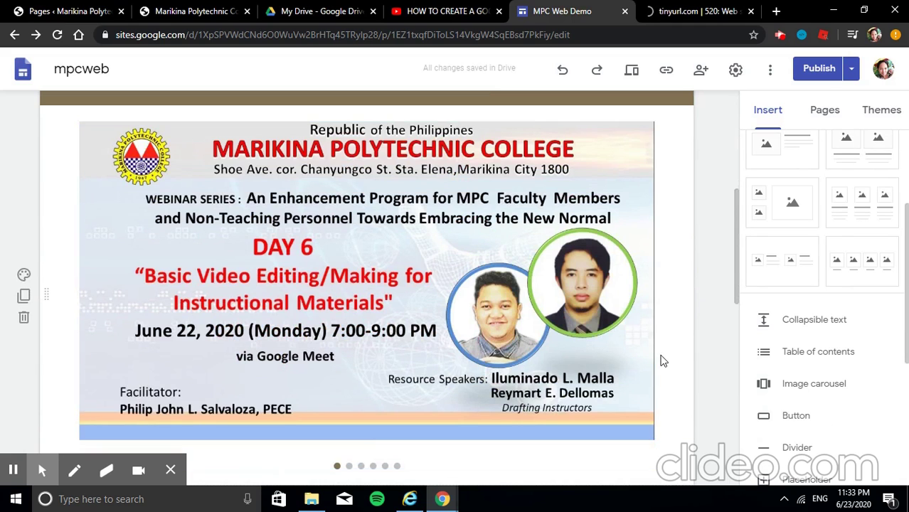
pyautogui.scroll(-2, 661, 360)
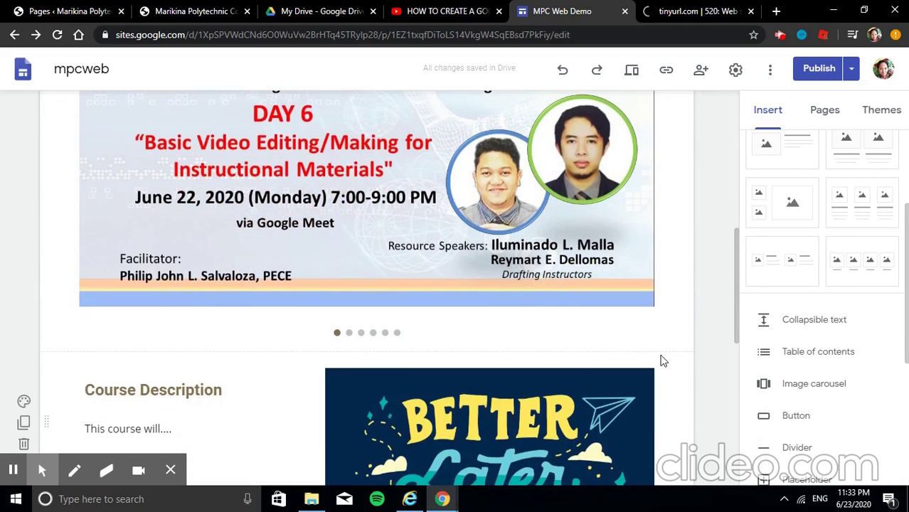
pyautogui.scroll(-3, 678, 360)
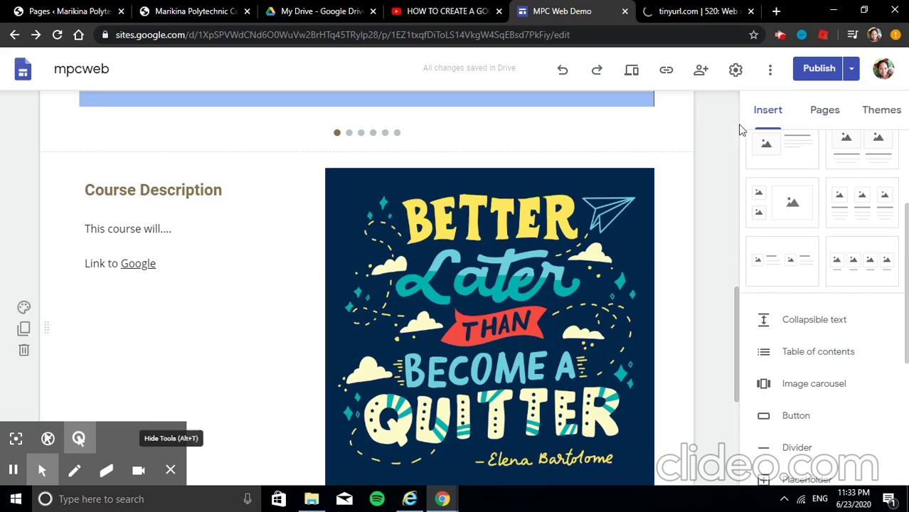
pyautogui.click(779, 35)
pyautogui.click(764, 174)
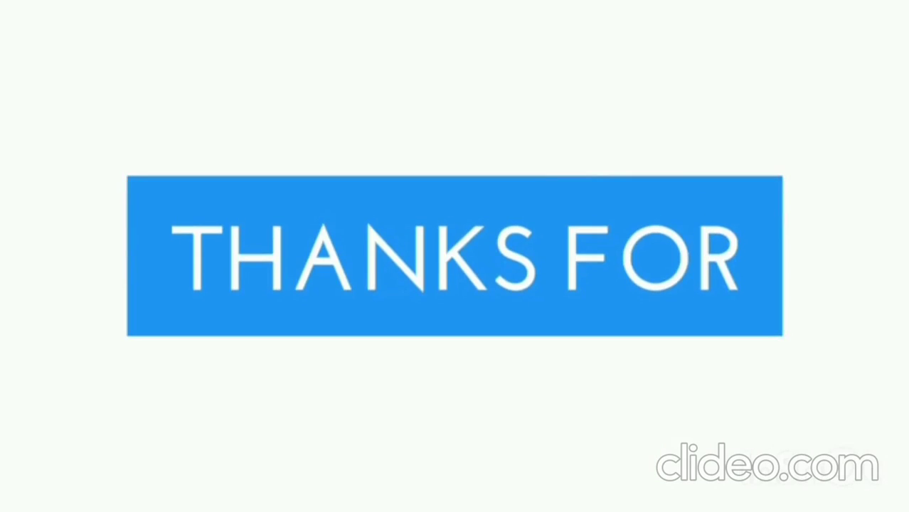